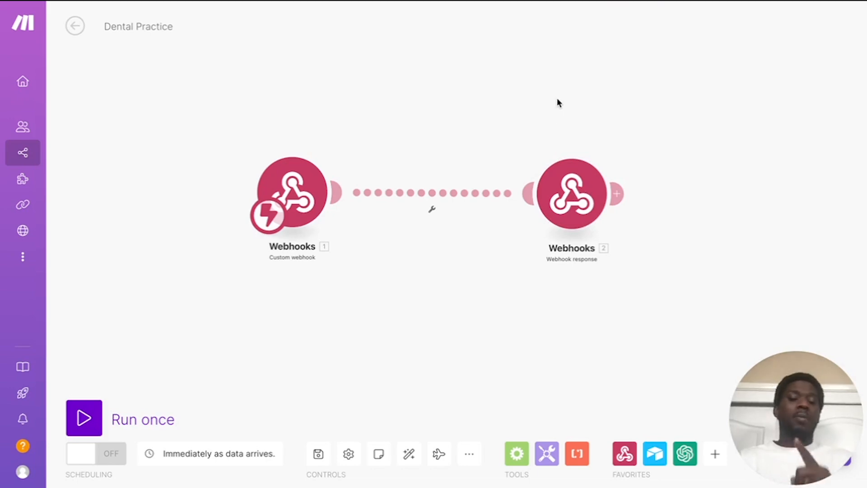
Step: Open the Call Dashboard table in the Dental Practice Vid Airtable base
left_click(580, 1)
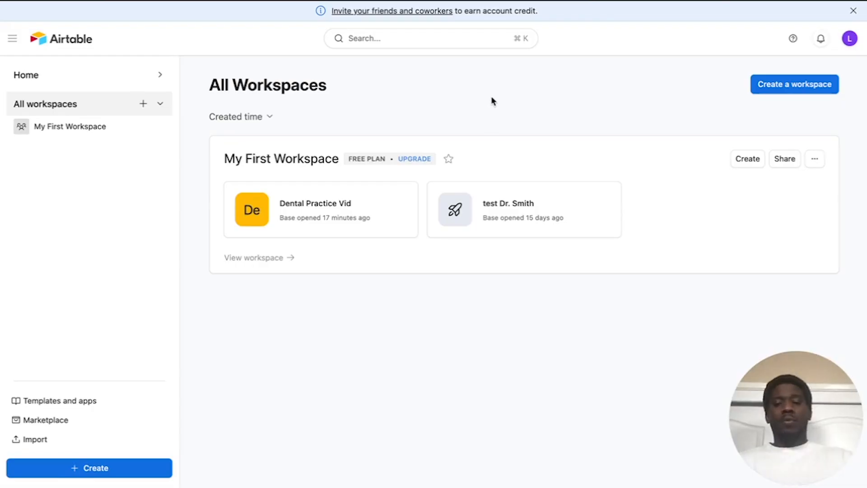
left_click(334, 219)
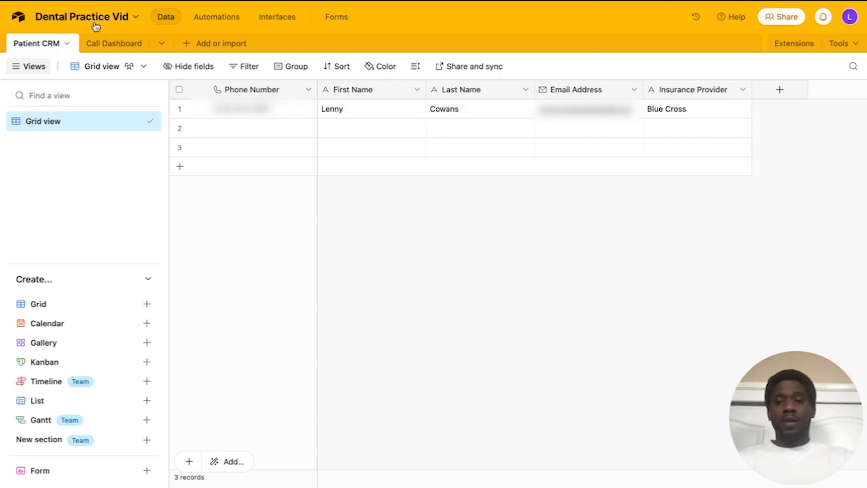
left_click(104, 49)
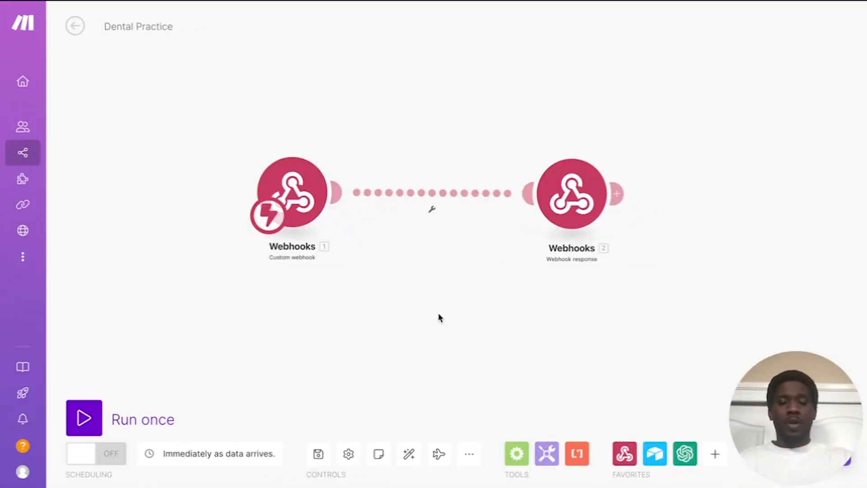
Step: Unlink the two Webhooks modules and connect a Flow Control Router right after Webhooks 1
left_click(517, 459)
left_click(509, 400)
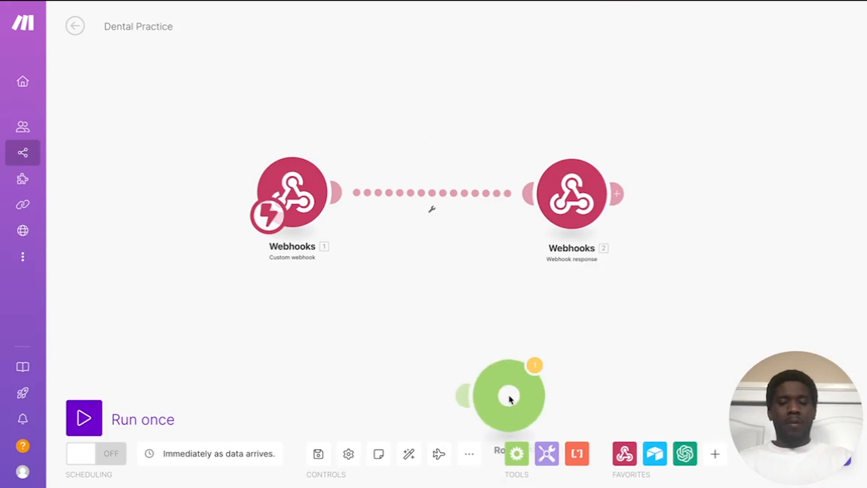
left_click_drag(508, 398, 445, 309)
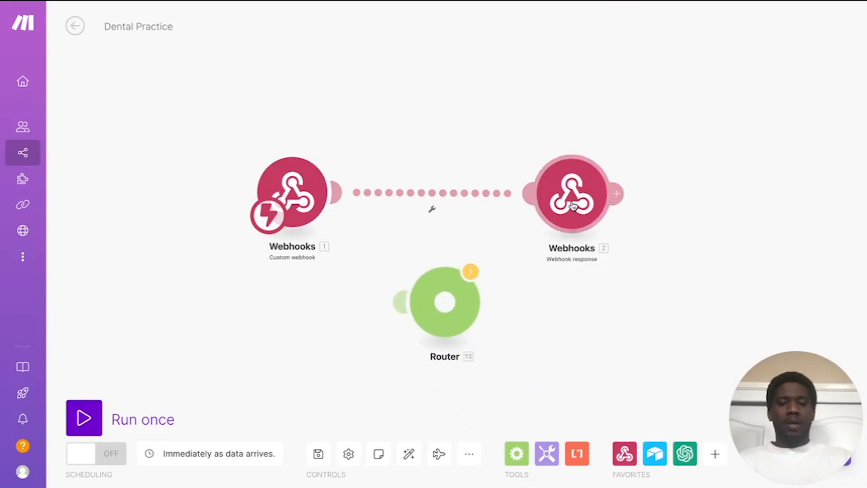
left_click_drag(574, 208, 617, 205)
left_click(448, 195)
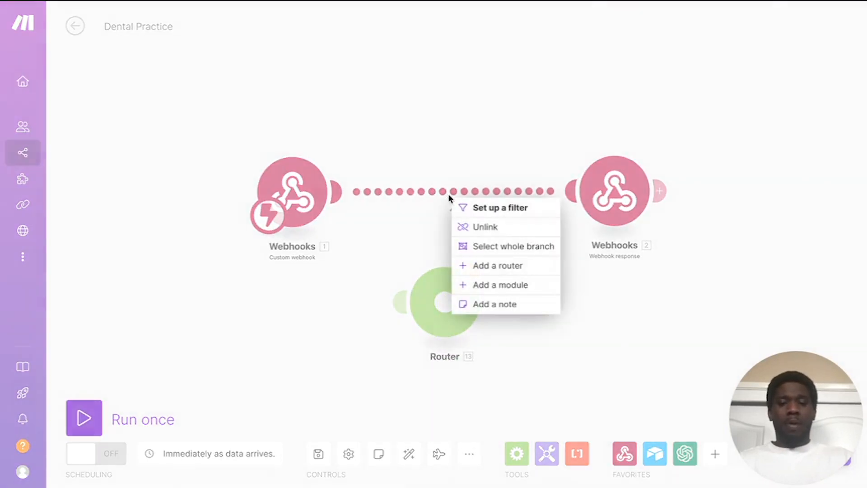
left_click(482, 227)
left_click_drag(443, 304, 453, 199)
left_click_drag(606, 199, 483, 190)
left_click_drag(702, 206, 739, 206)
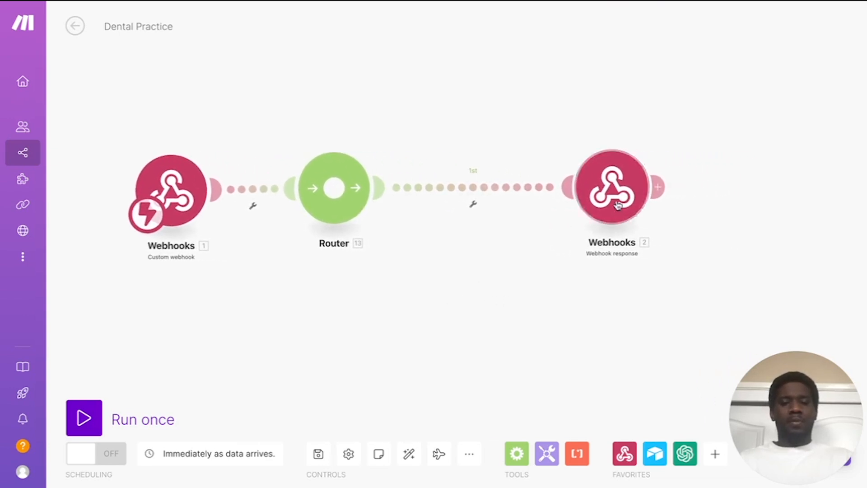
left_click_drag(617, 205, 679, 206)
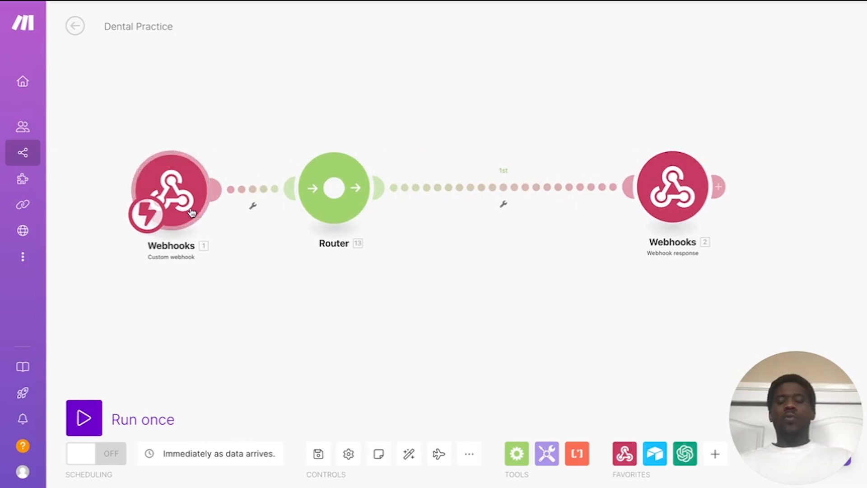
left_click(168, 200)
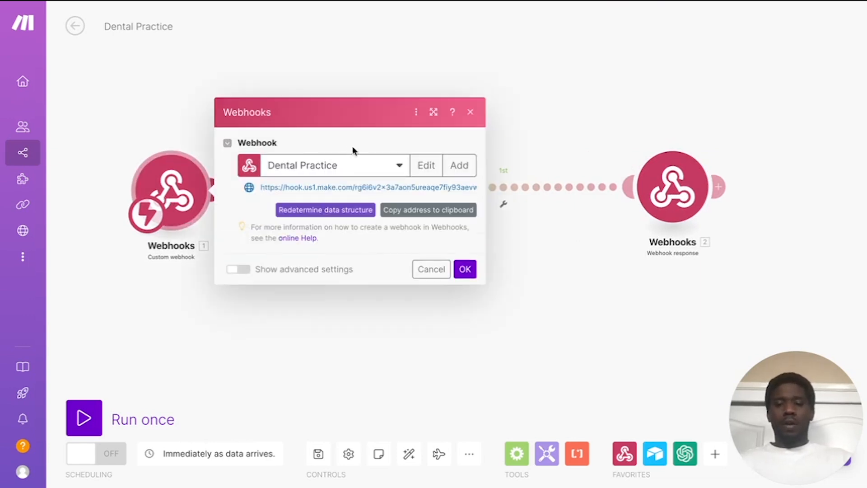
left_click(340, 377)
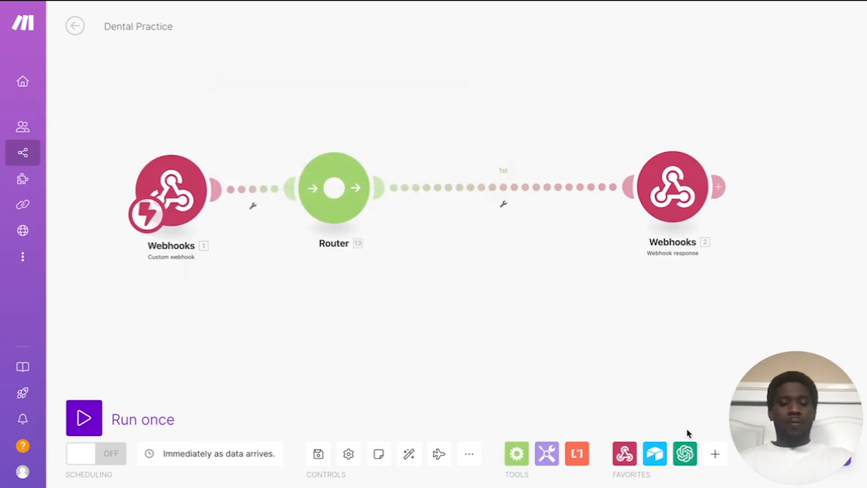
Step: Insert an OpenAI Create a Completion module between the Router and Webhooks 2
left_click(685, 456)
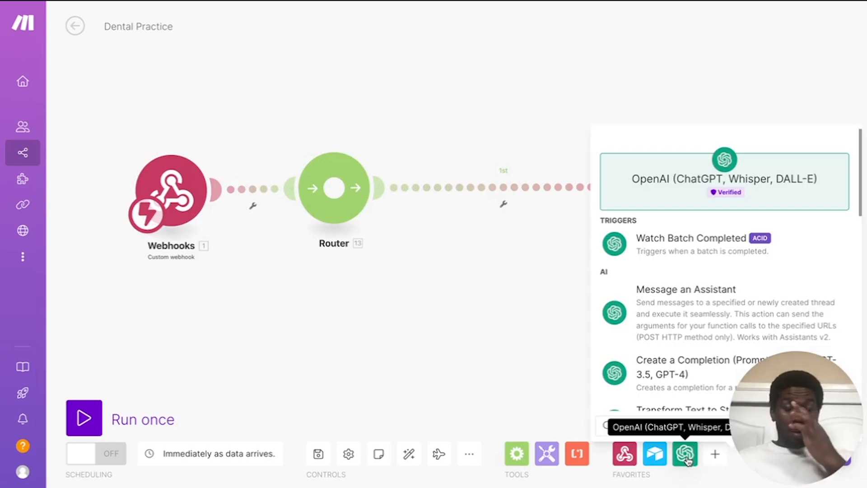
scroll(685, 290, "down", 3)
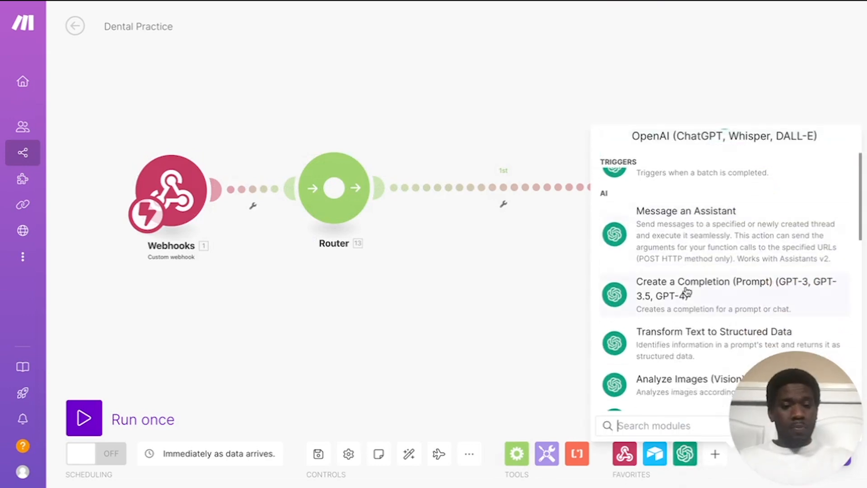
scroll(686, 291, "down", 3)
scroll(686, 291, "up", 5)
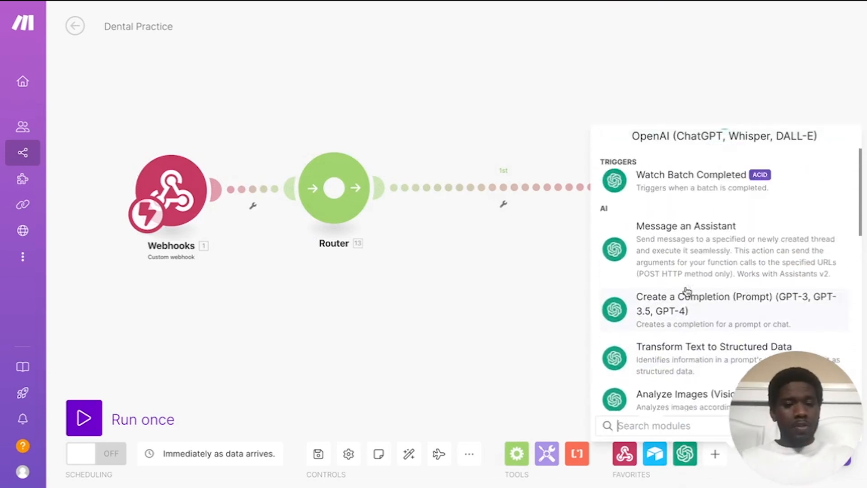
scroll(686, 291, "down", 1)
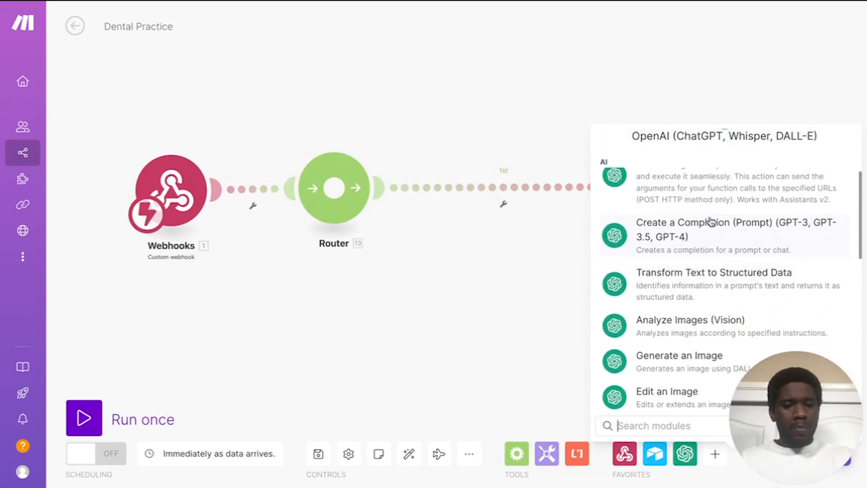
left_click(710, 222)
left_click_drag(711, 219, 516, 184)
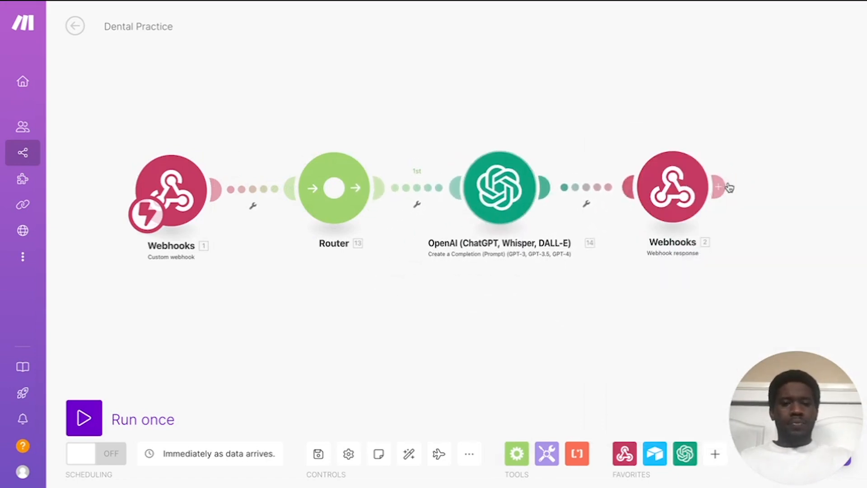
left_click_drag(656, 192, 743, 192)
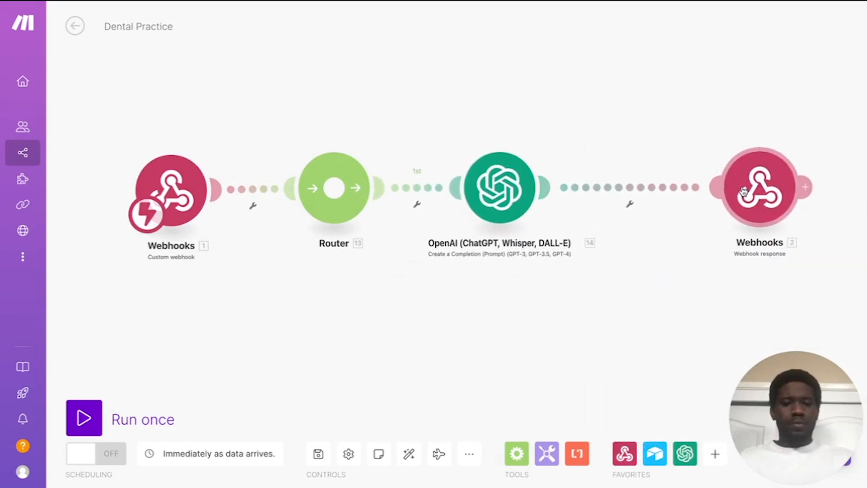
left_click(479, 190)
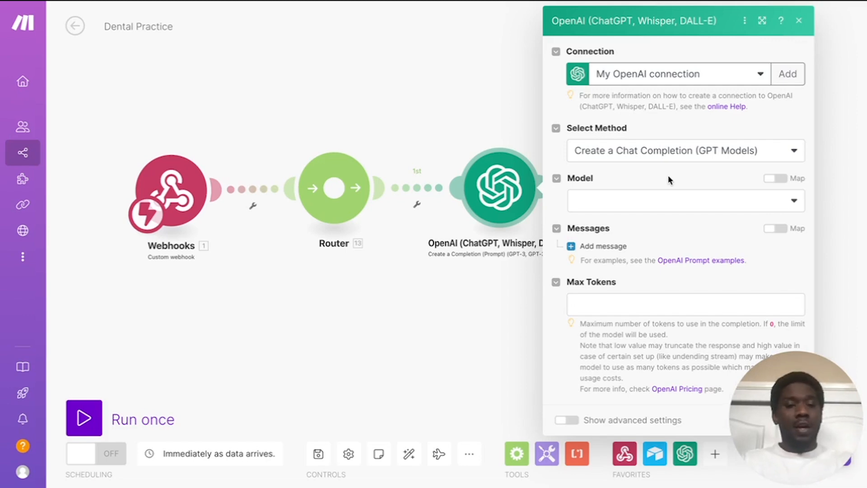
Step: Set the model to GPT-4o and add a System message with the pasted phone-extraction prompt
left_click(664, 199)
left_click(629, 256)
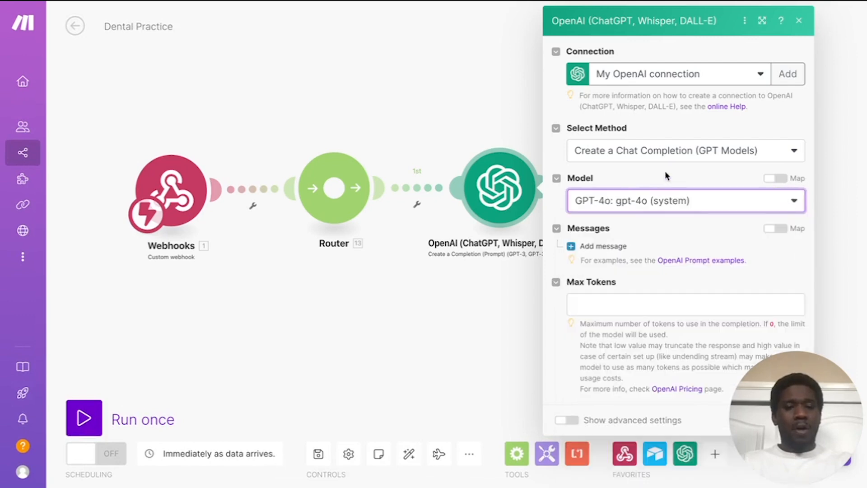
left_click(603, 246)
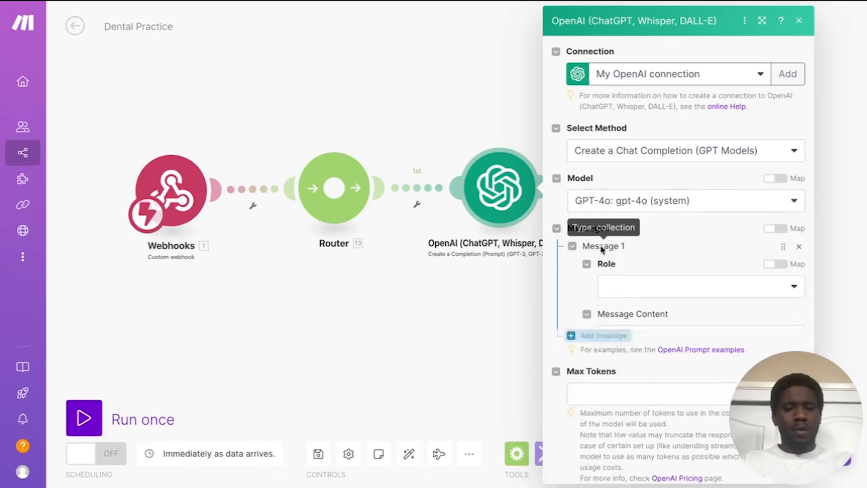
left_click(648, 293)
left_click(630, 309)
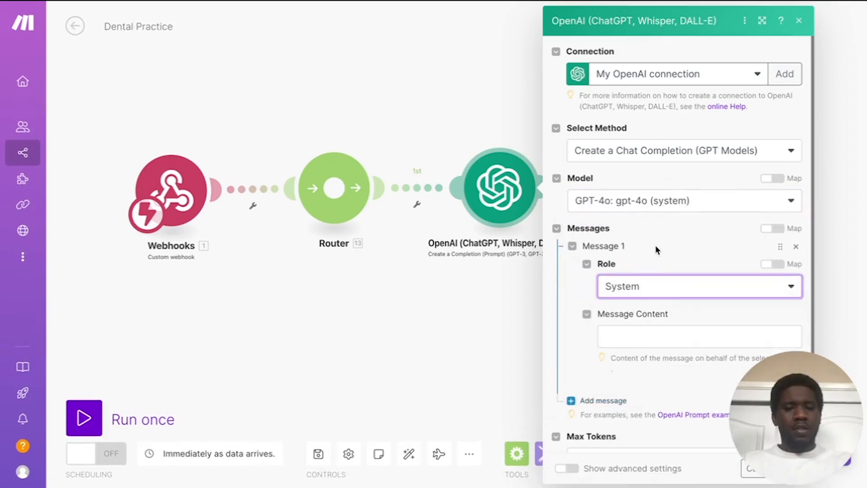
scroll(657, 249, "down", 2)
left_click(665, 251)
key("ctrl+v")
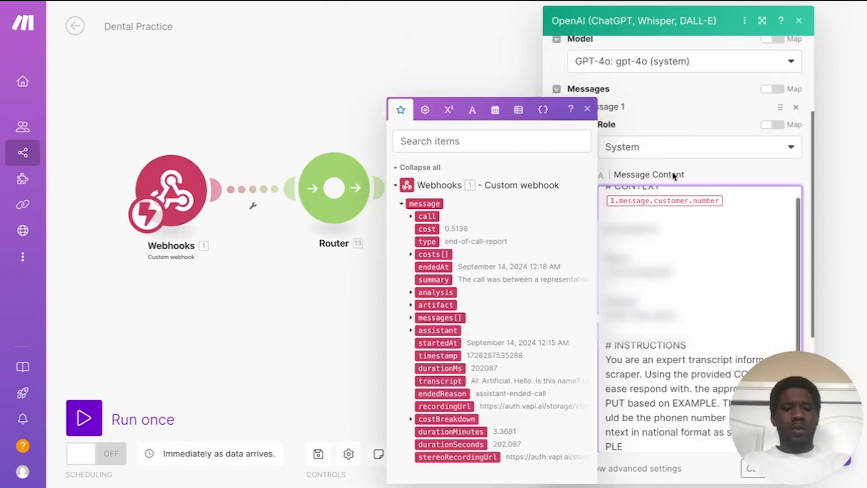
left_click(714, 171)
scroll(667, 240, "up", 1)
scroll(702, 263, "down", 1)
scroll(702, 263, "up", 1)
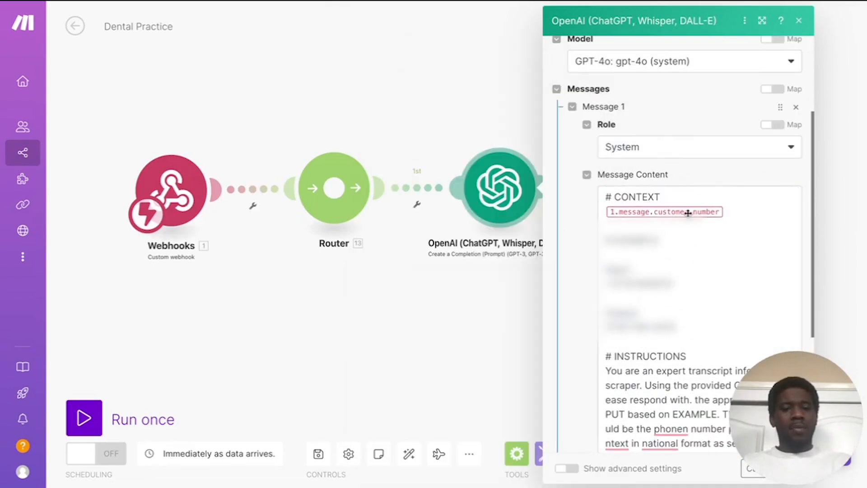
scroll(668, 227, "down", 1)
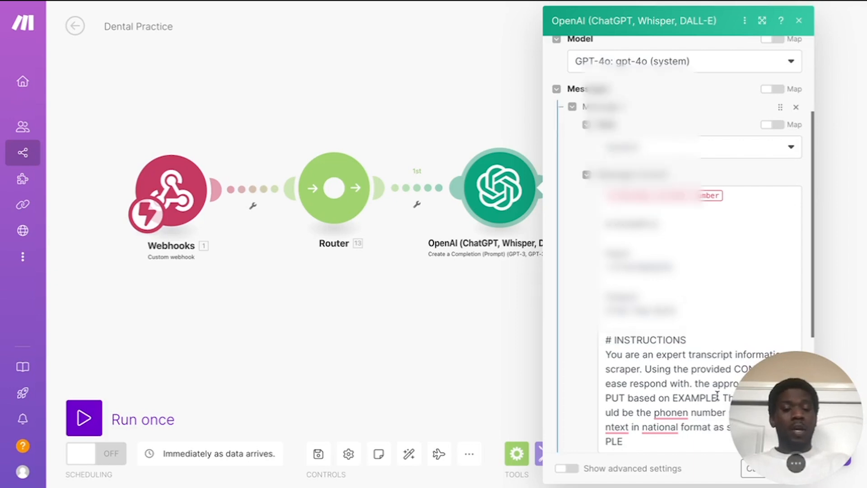
scroll(576, 279, "down", 3)
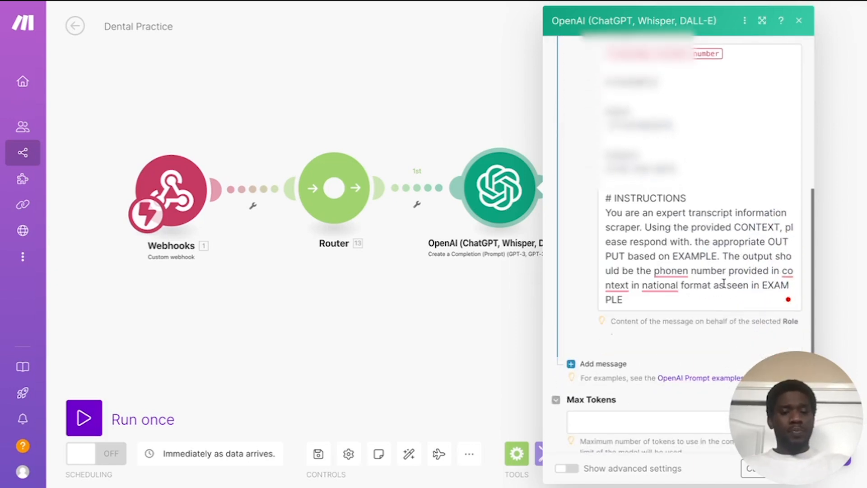
Step: Correct 'phonen' to 'phone' in the prompt, set Max Tokens to 250, and save
left_click(687, 271)
key("BackSpace")
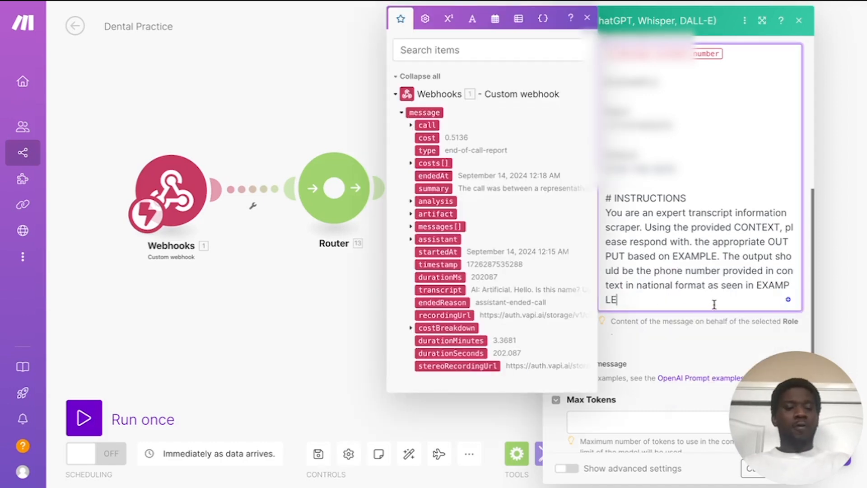
left_click(663, 335)
scroll(663, 338, "down", 3)
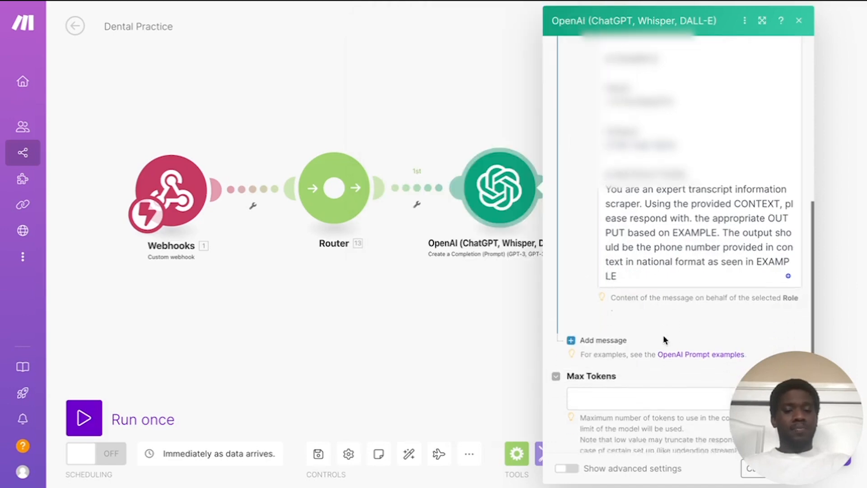
left_click(627, 356)
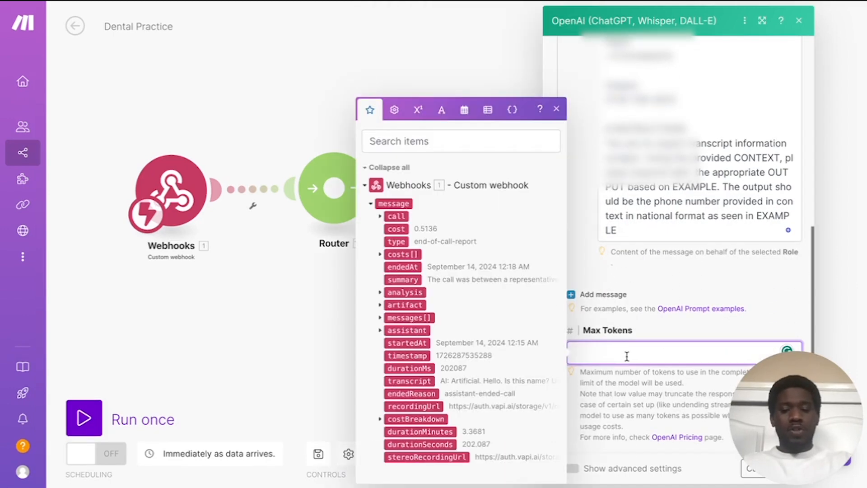
left_click(714, 324)
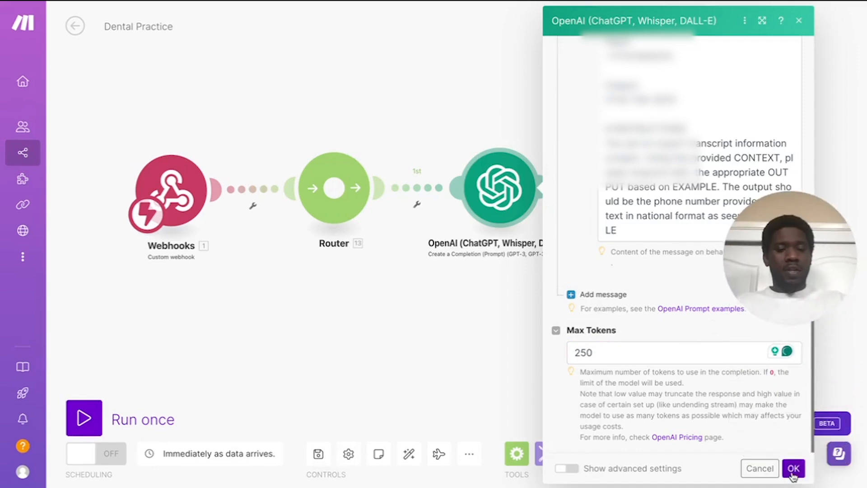
left_click(791, 467)
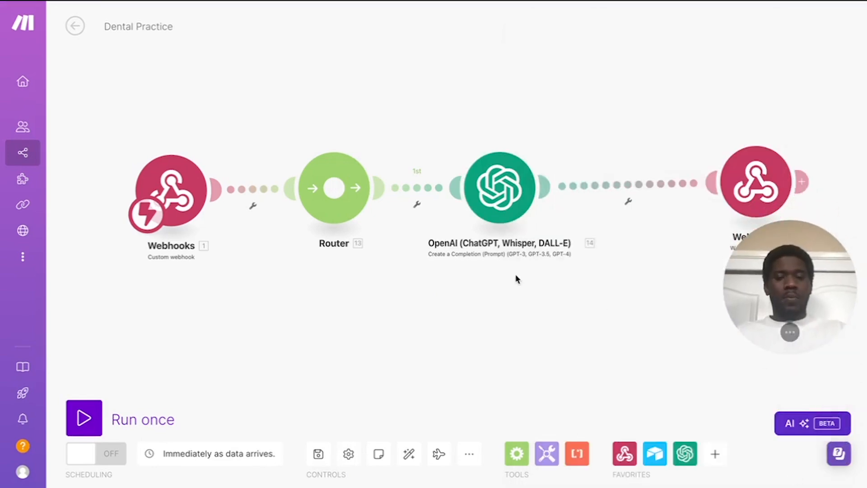
Step: Shift the final Webhooks module right and bring the whole route into view
left_click_drag(755, 182, 778, 181)
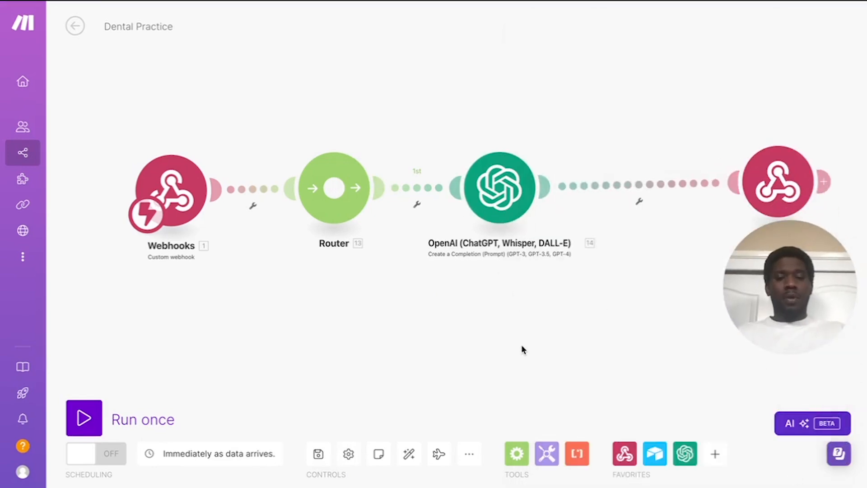
scroll(521, 346, "right", 1)
scroll(523, 349, "down", 6)
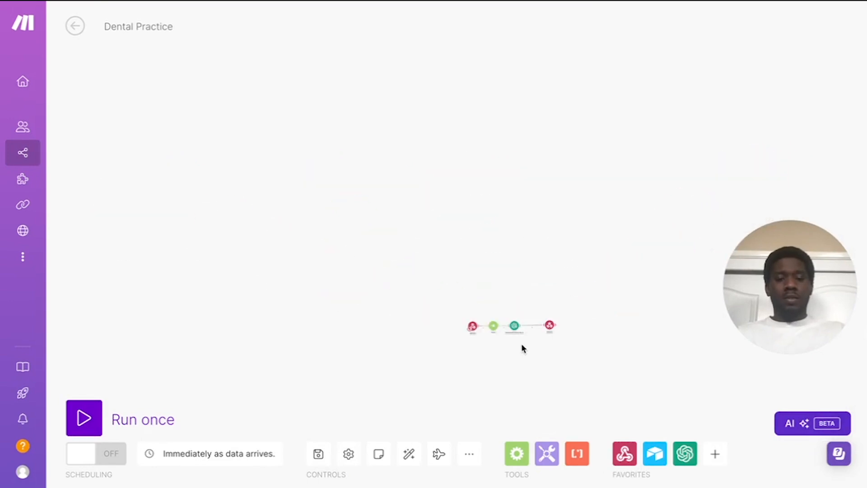
scroll(522, 348, "up", 2)
scroll(523, 347, "up", 5)
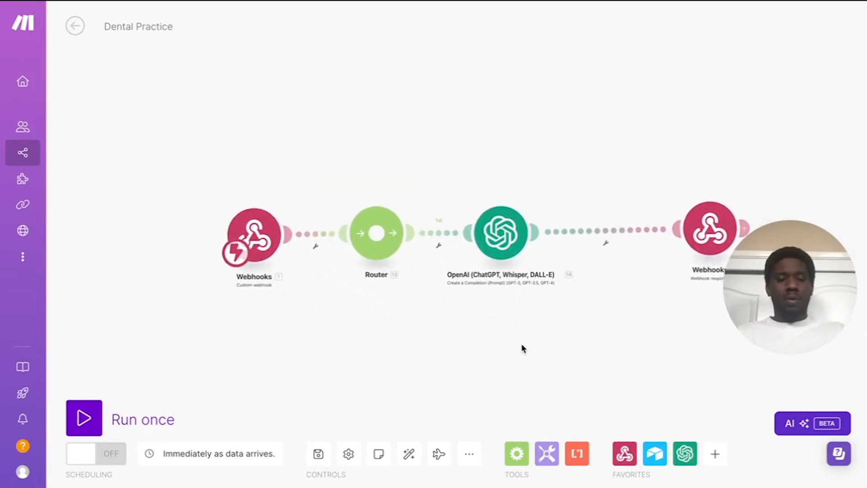
left_click_drag(484, 343, 424, 311)
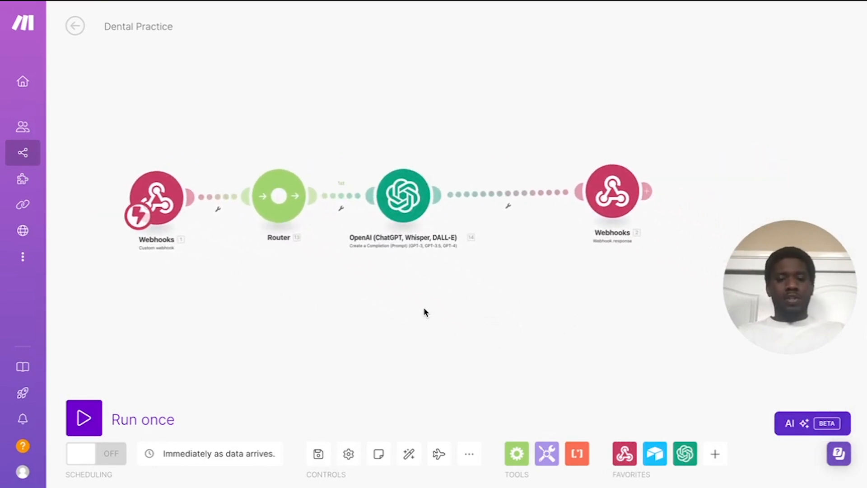
Step: Insert an Airtable Search Records module between OpenAI and the webhook response
left_click(654, 454)
scroll(662, 304, "down", 1)
left_click(662, 302)
left_click_drag(661, 302, 511, 194)
left_click_drag(614, 195, 680, 194)
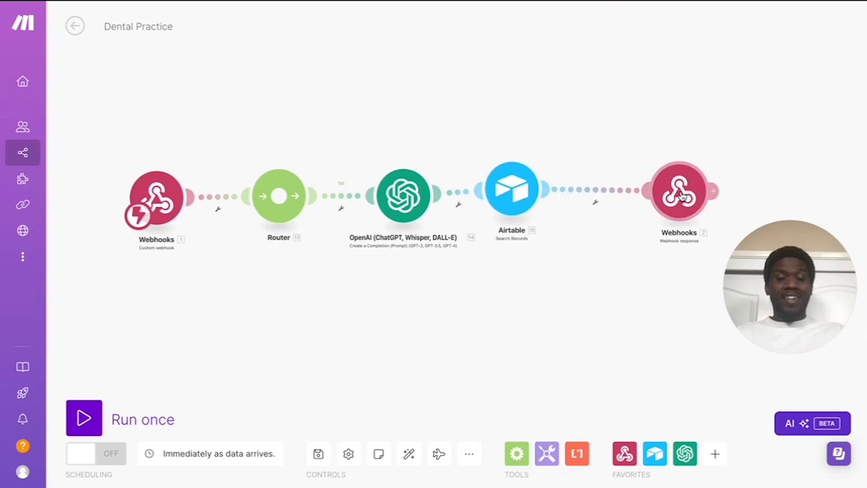
left_click_drag(515, 191, 533, 190)
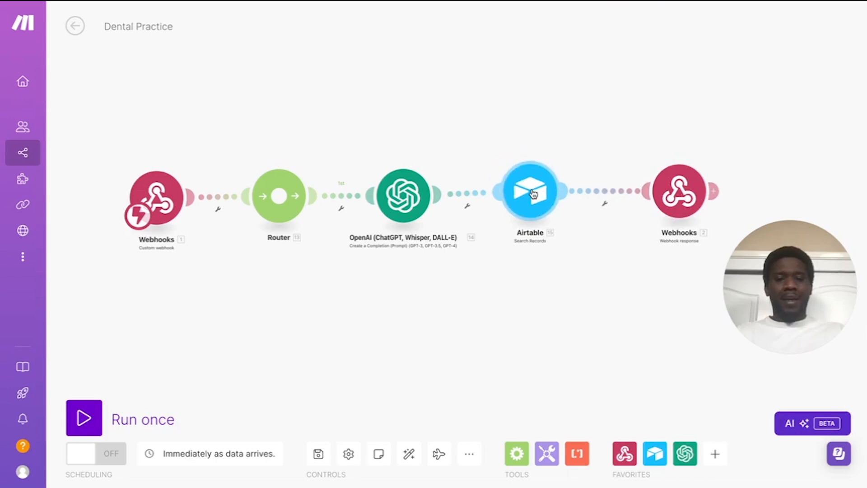
scroll(522, 262, "up", 3)
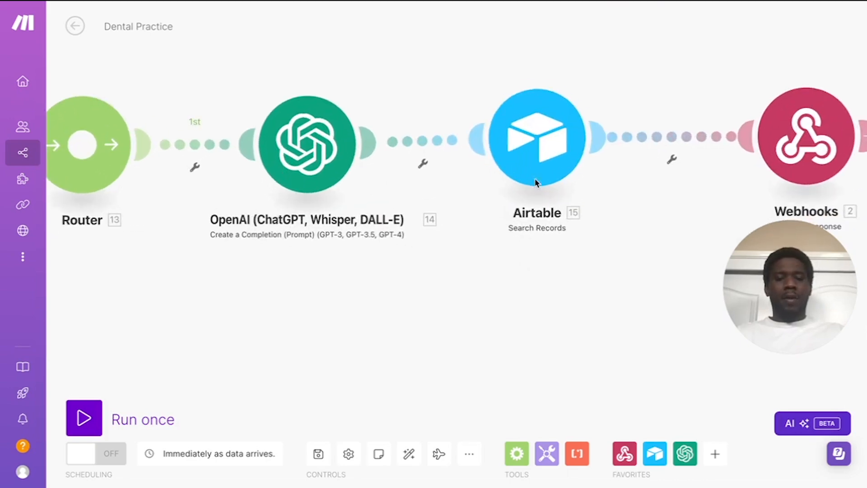
left_click(536, 139)
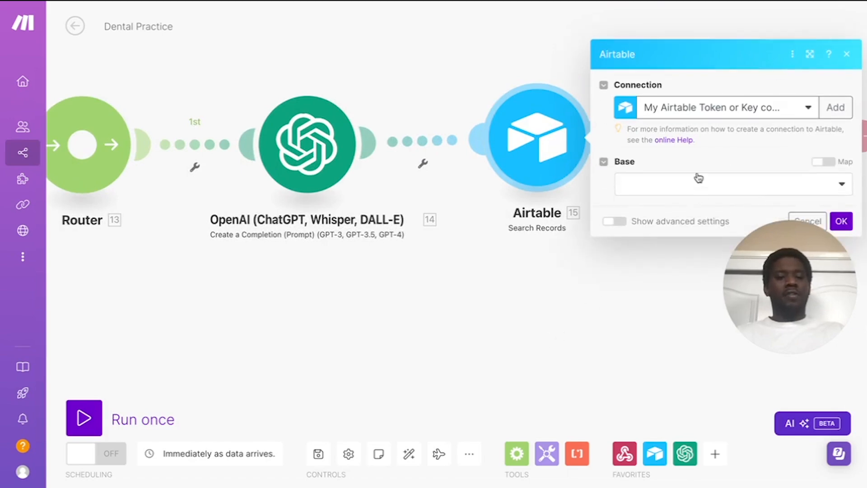
Step: Point the search at the Dental Practice Vid base and its Patient CRM table
left_click(678, 196)
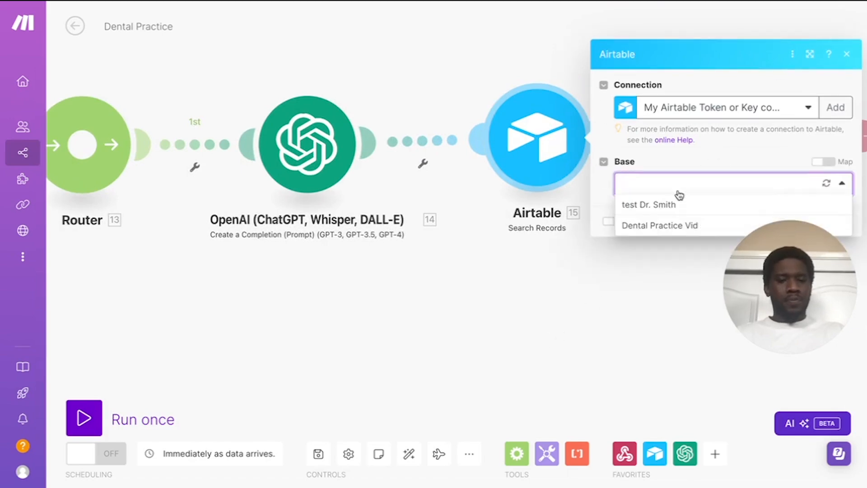
left_click(660, 225)
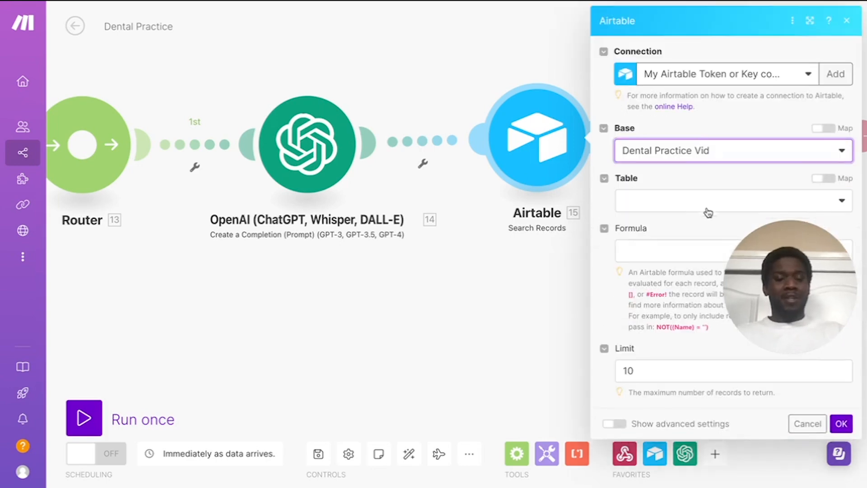
left_click_drag(806, 274, 812, 407)
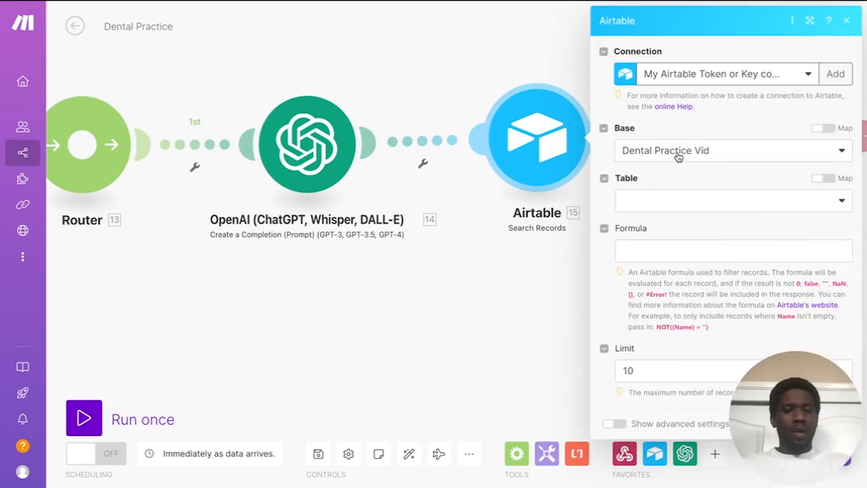
left_click(682, 201)
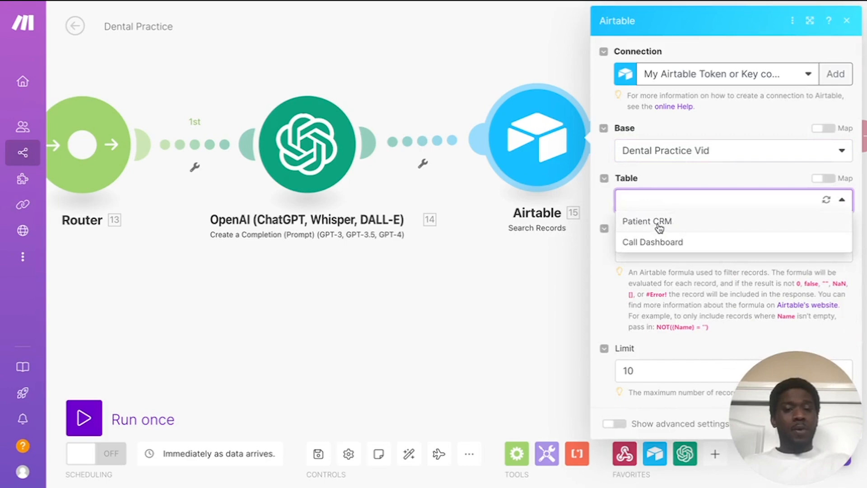
left_click(659, 223)
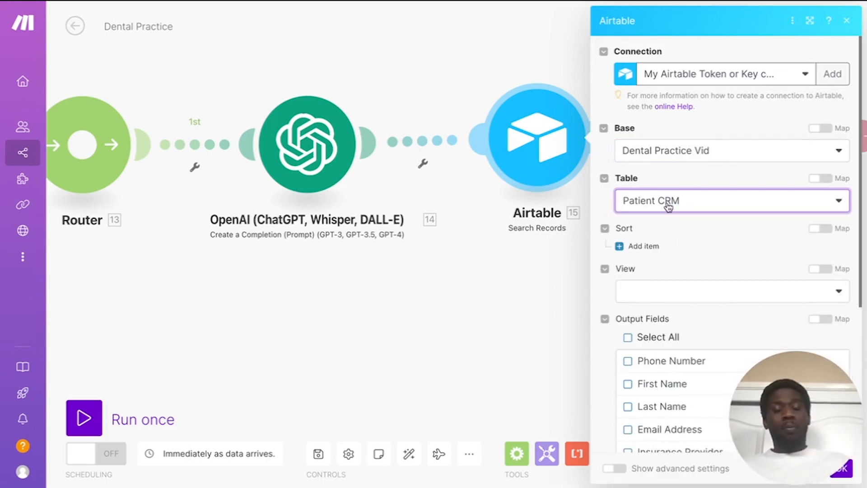
Step: Select all five output fields and paste the phoneNumber-matching IF formula
scroll(684, 256, "down", 5)
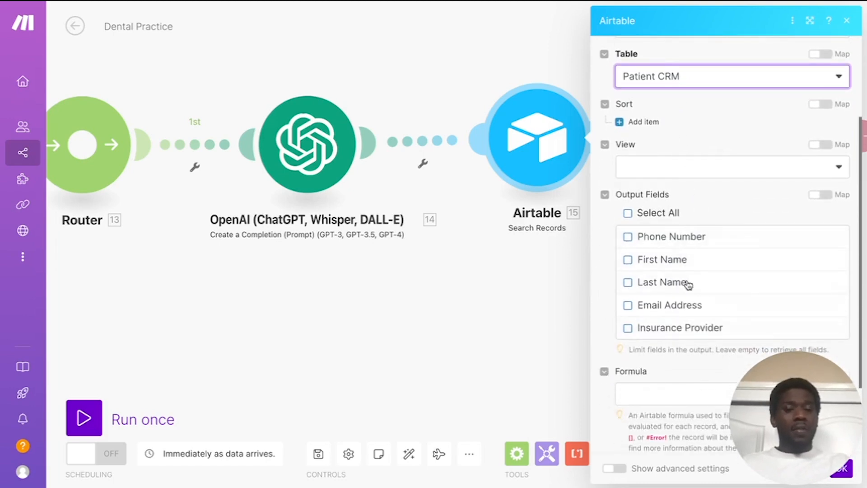
left_click(628, 215)
scroll(712, 243, "down", 2)
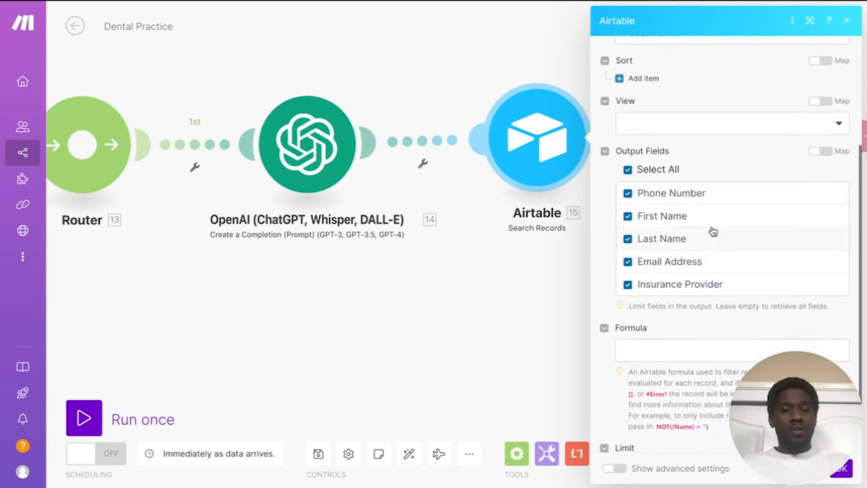
scroll(710, 274, "down", 2)
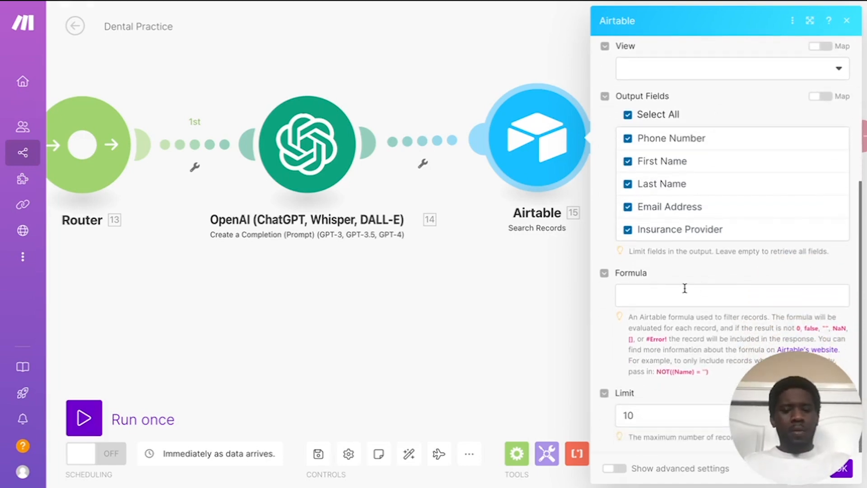
left_click(684, 288)
type("IF({phoneNumber} = \"18. 18.choices[]: message.content\", \"True\")")
left_click(699, 275)
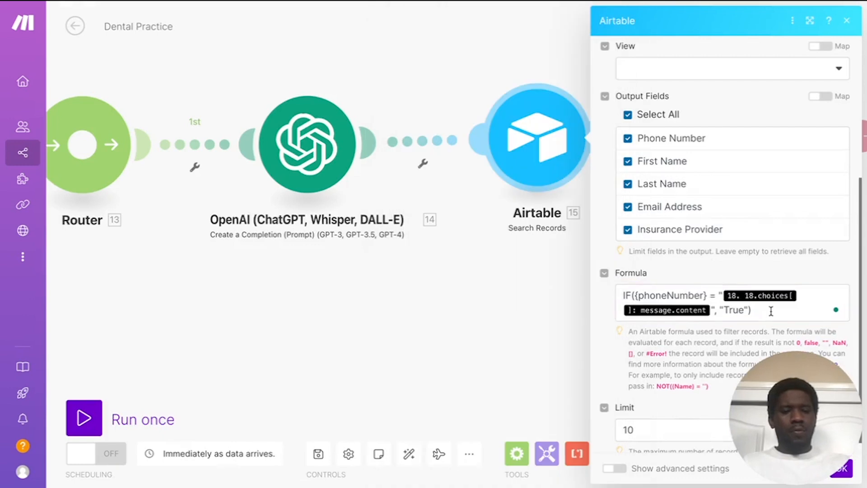
scroll(682, 256, "down", 1)
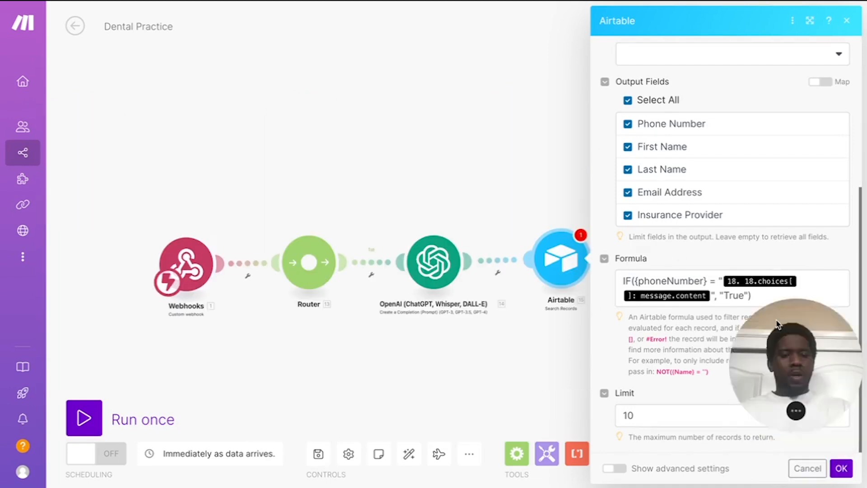
Step: Confirm the Airtable search and save the scenario despite the missing module 18 warning
left_click(841, 470)
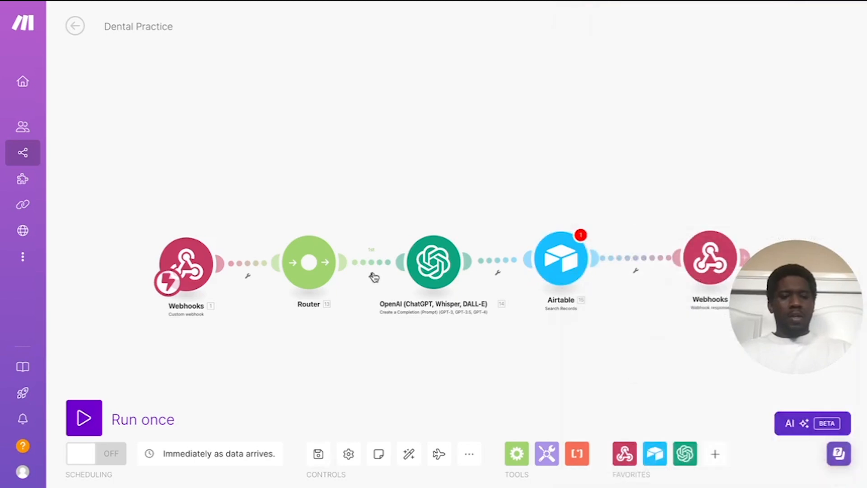
scroll(517, 316, "up", 4)
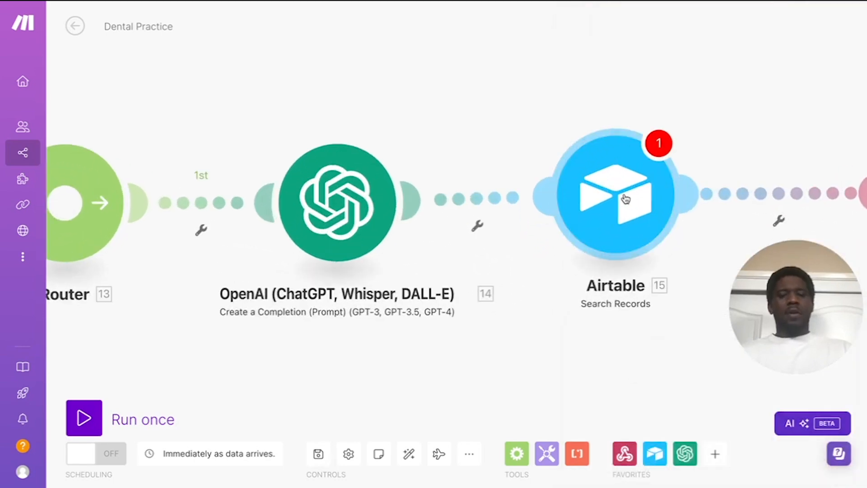
scroll(517, 317, "down", 3)
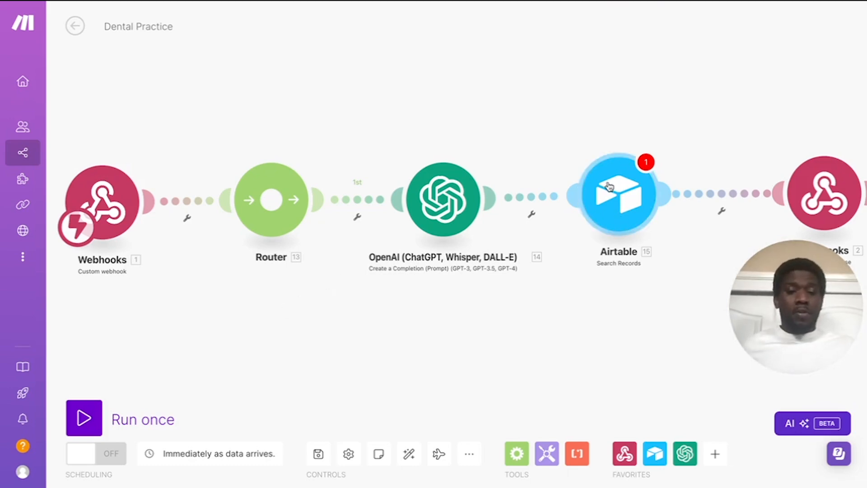
left_click(319, 464)
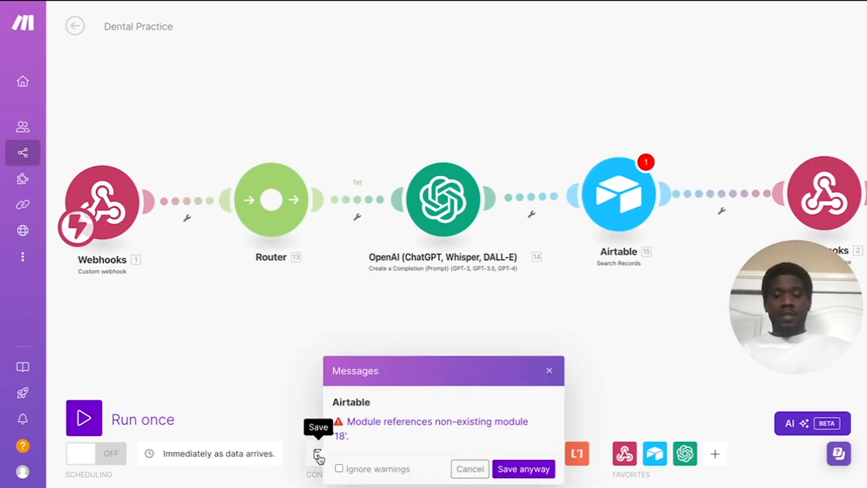
left_click(523, 469)
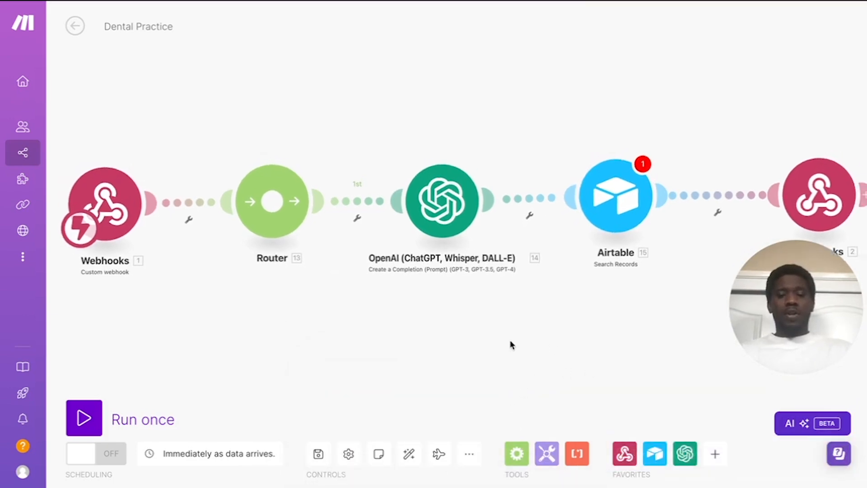
scroll(510, 343, "down", 1)
Step: Add a second Router route with an Airtable Create a Record module
left_click_drag(432, 331, 412, 281)
left_click(274, 182)
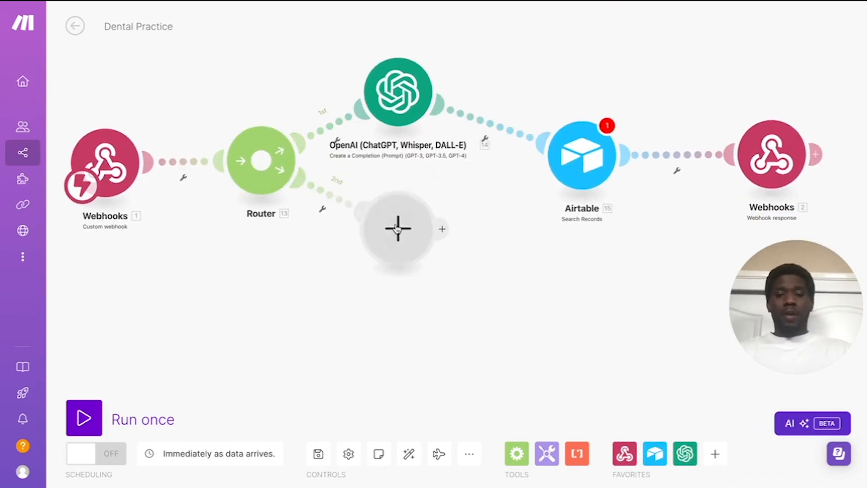
left_click_drag(395, 334, 388, 335)
left_click(388, 331)
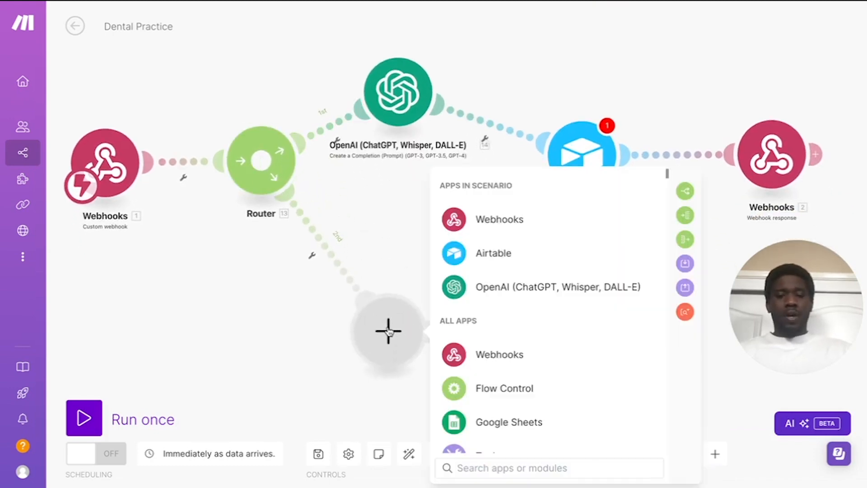
left_click(508, 254)
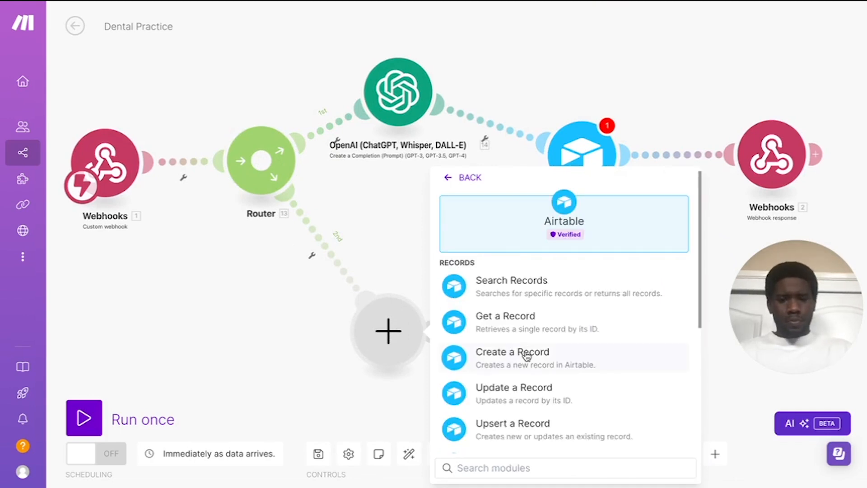
scroll(553, 355, "down", 2)
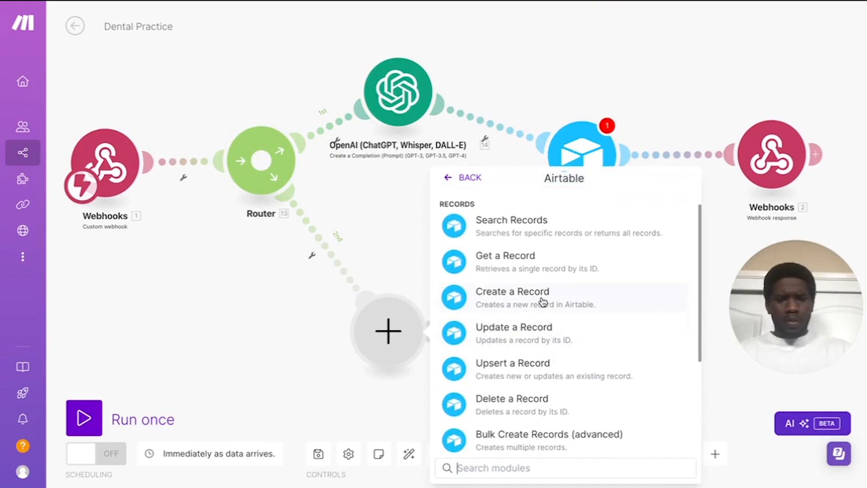
left_click(541, 297)
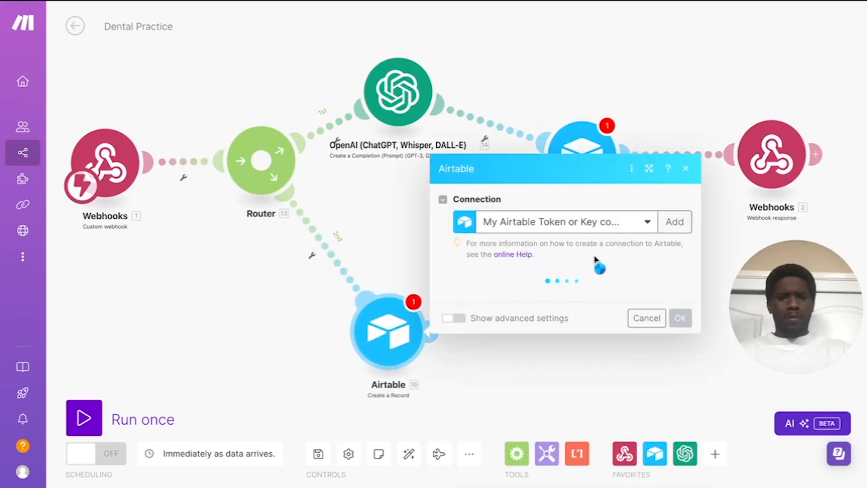
Step: Point the record at the Dental Practice Vid base and Call Dashboard table
left_click(577, 307)
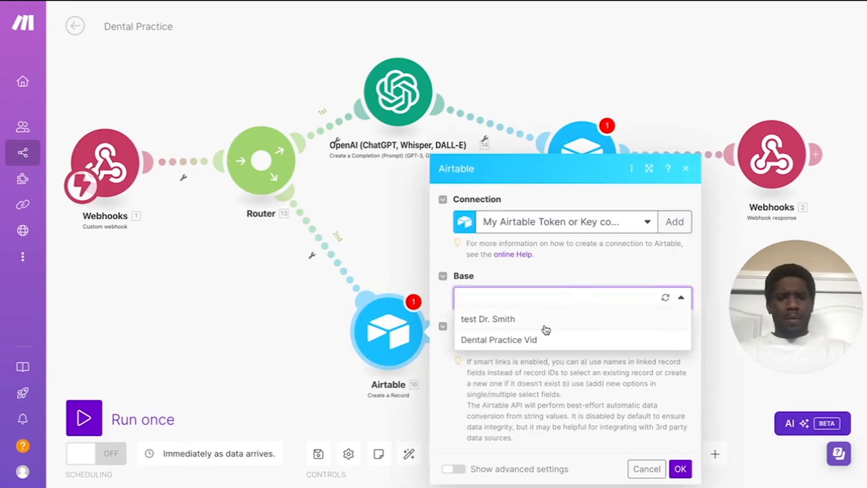
left_click(530, 339)
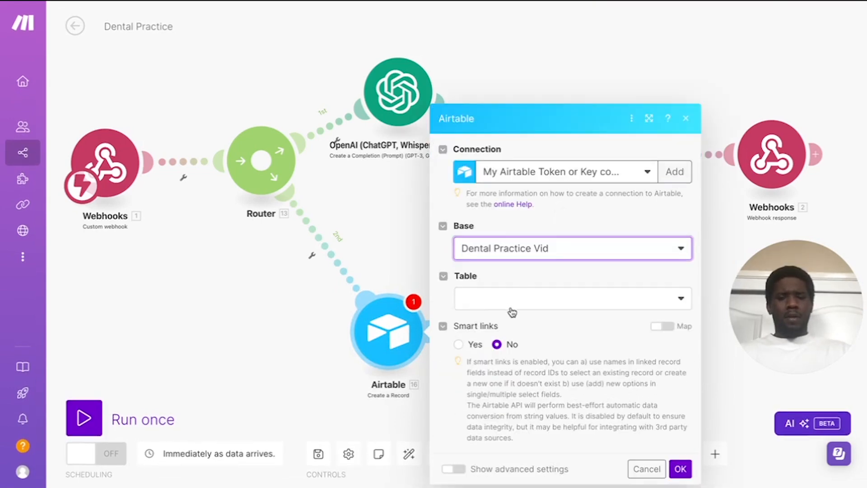
left_click(512, 303)
left_click(506, 341)
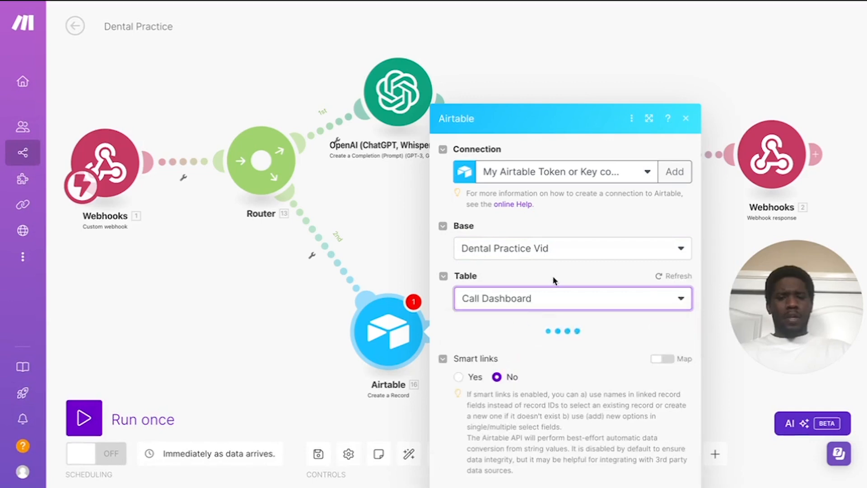
scroll(572, 276, "down", 2)
scroll(571, 274, "down", 1)
Step: Map startedAt into Date & Time and analysis summary into Call Summary, leaving From Number empty
left_click(516, 143)
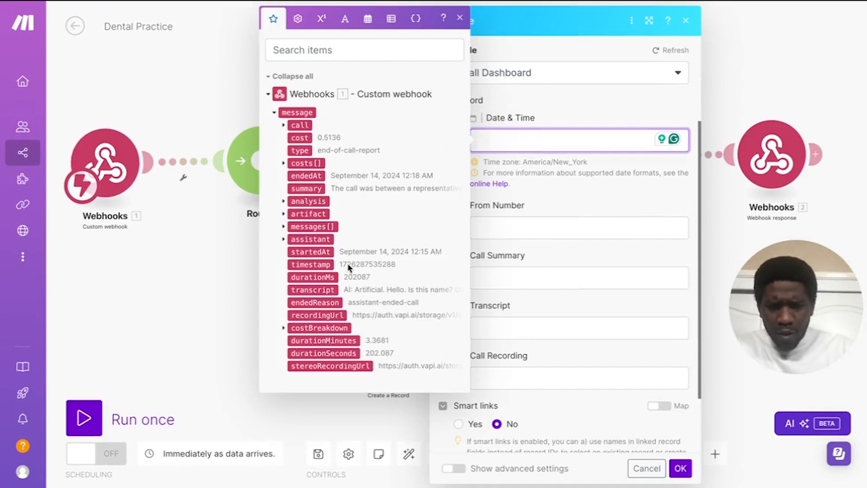
left_click(311, 256)
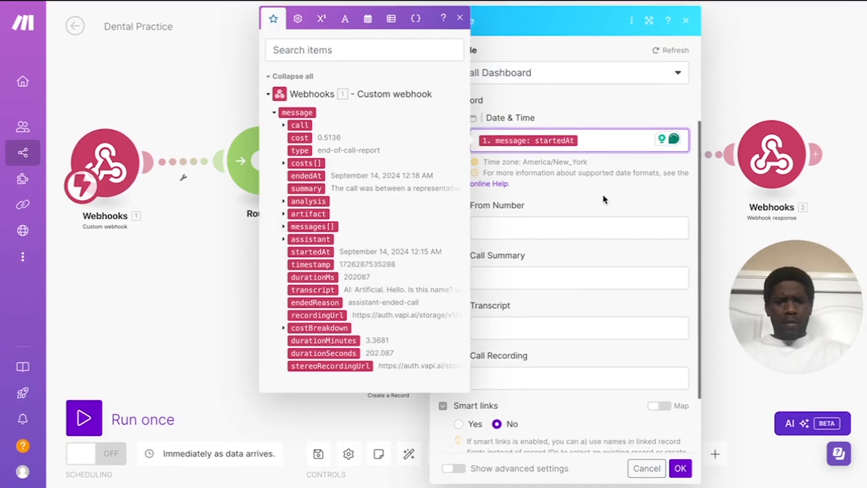
left_click(551, 216)
left_click(535, 226)
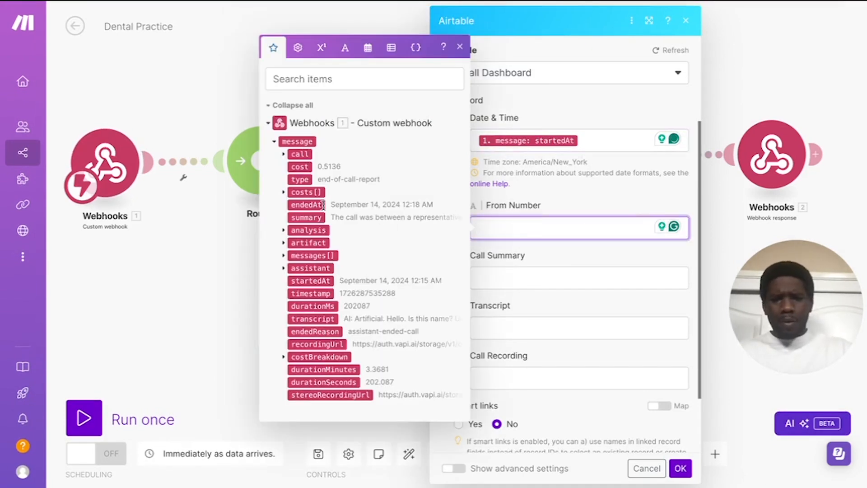
left_click(560, 215)
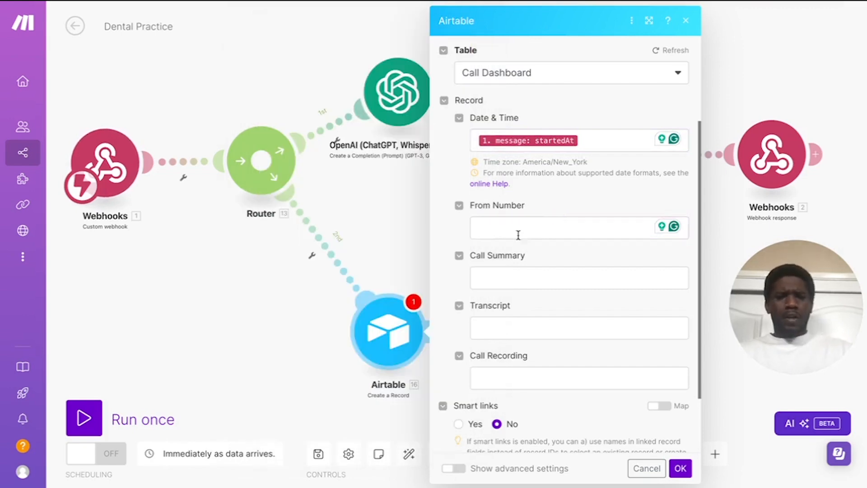
left_click(508, 279)
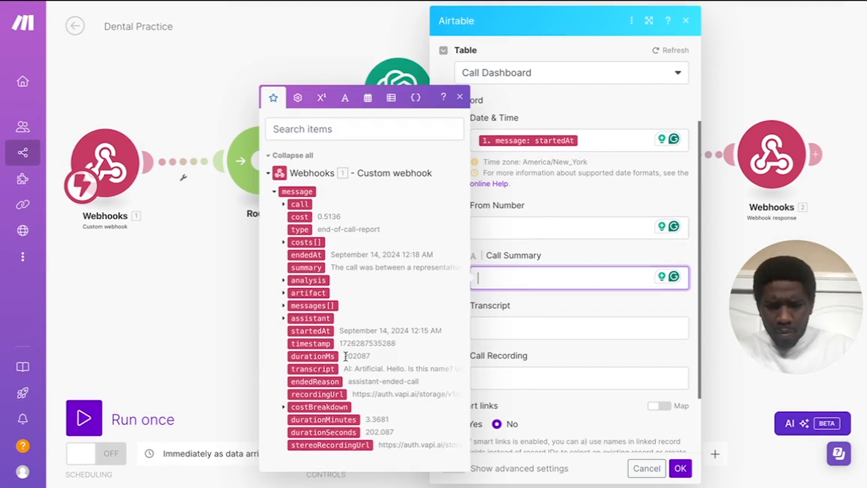
left_click(283, 280)
left_click(316, 280)
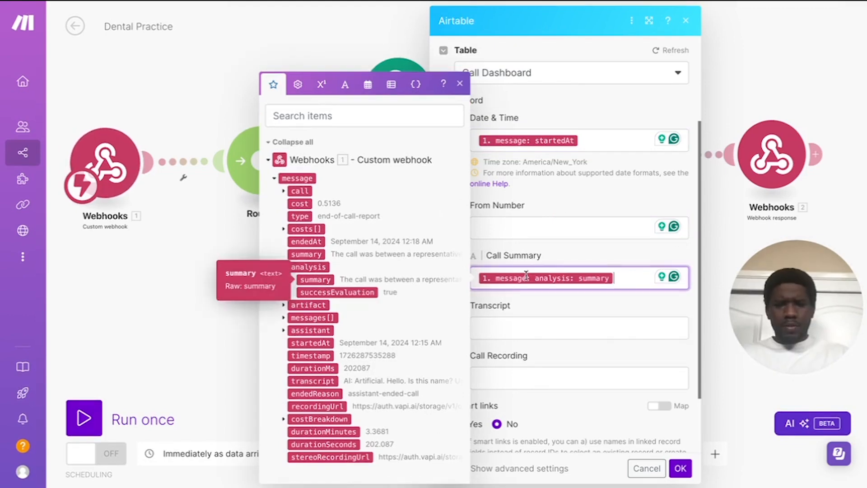
left_click(515, 299)
Step: Map transcript into Transcript and recordingUrl into Call Recording, then confirm
left_click(503, 326)
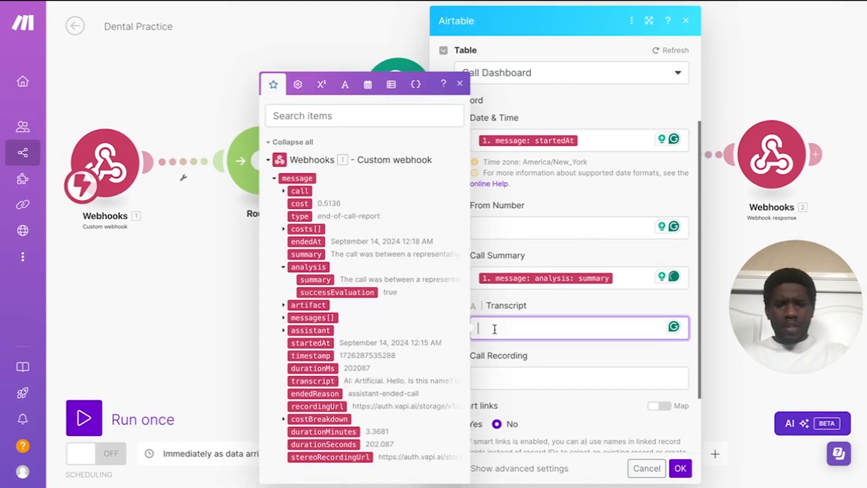
left_click(312, 381)
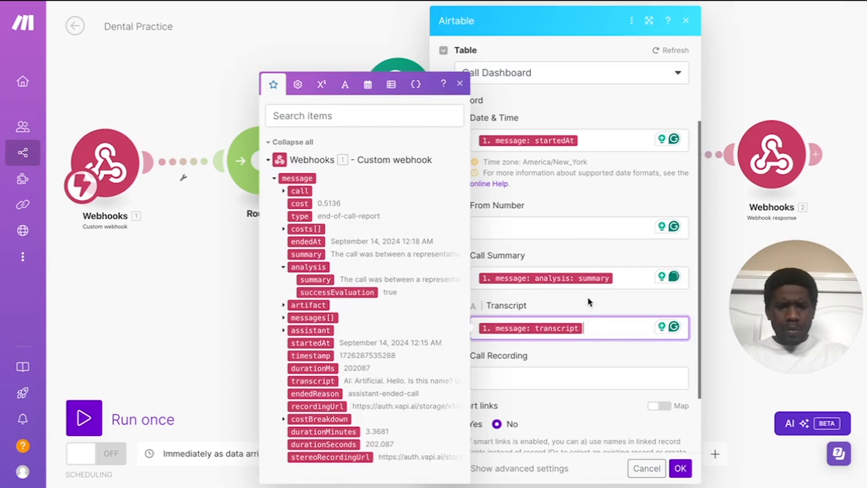
left_click(587, 306)
scroll(586, 306, "down", 1)
left_click(525, 324)
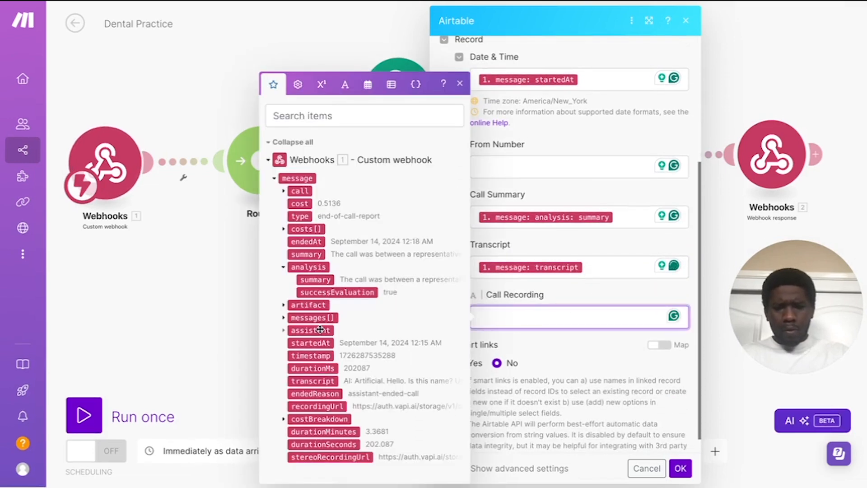
left_click(321, 407)
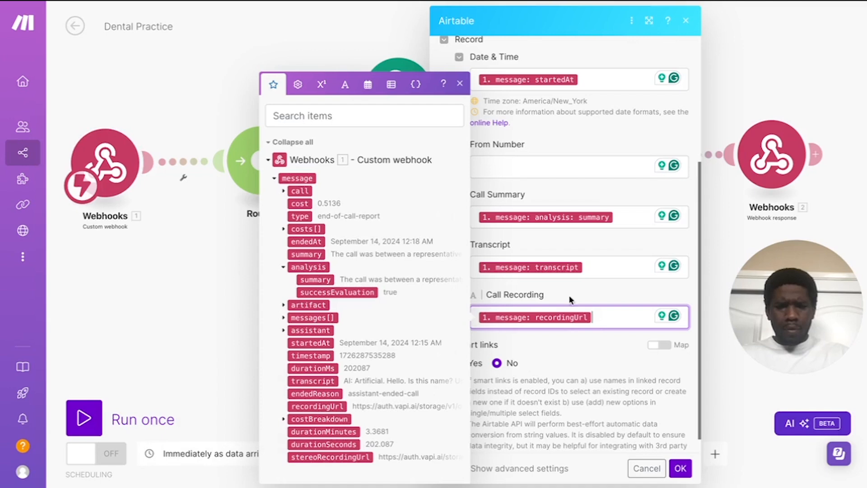
left_click(583, 295)
scroll(574, 320, "down", 1)
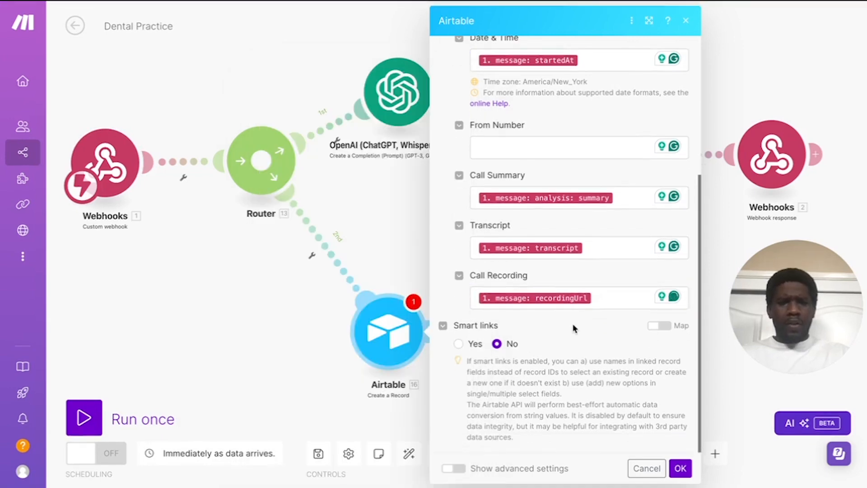
scroll(573, 329, "up", 2)
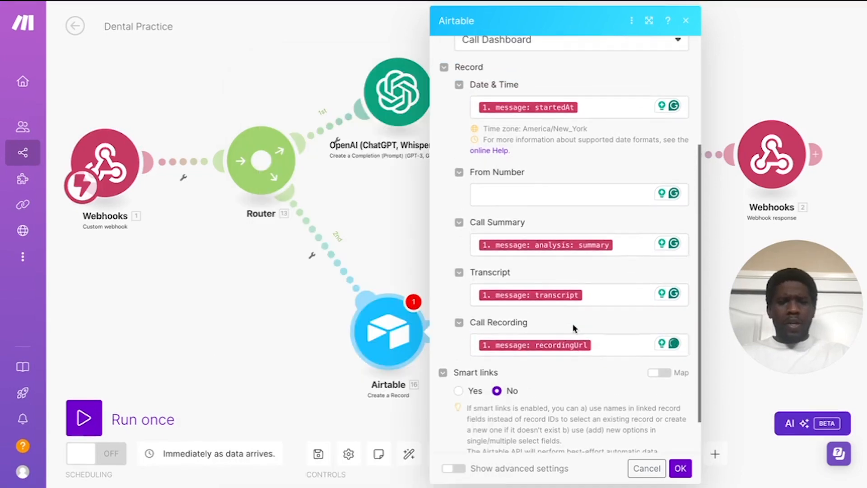
left_click(680, 469)
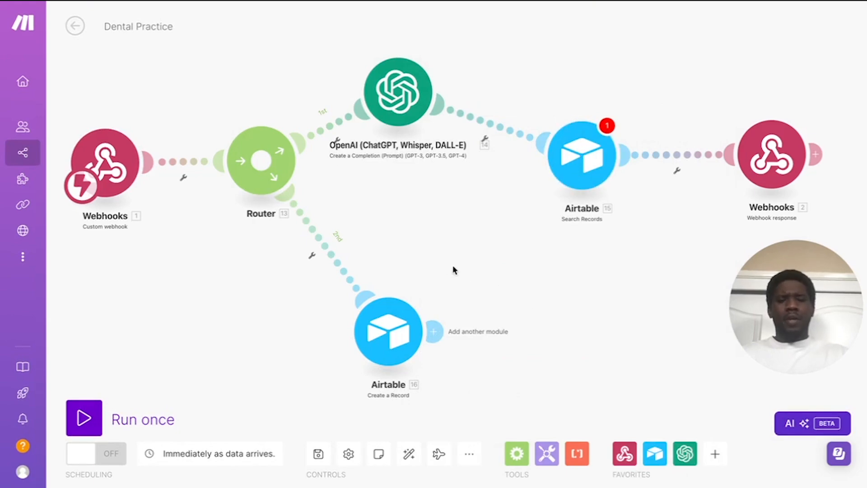
Step: Add an 'End of Call Reprt' filter on the second route: message type Starts with 'End'
left_click(313, 258)
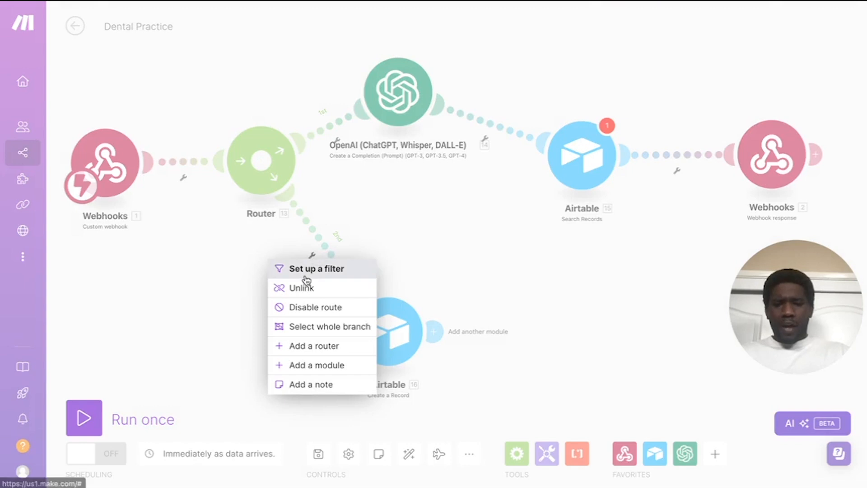
left_click(307, 270)
left_click(403, 154)
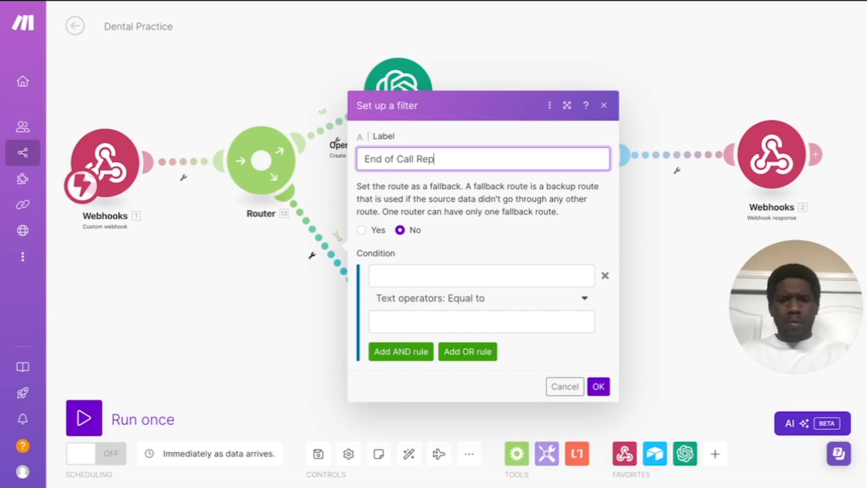
left_click(496, 276)
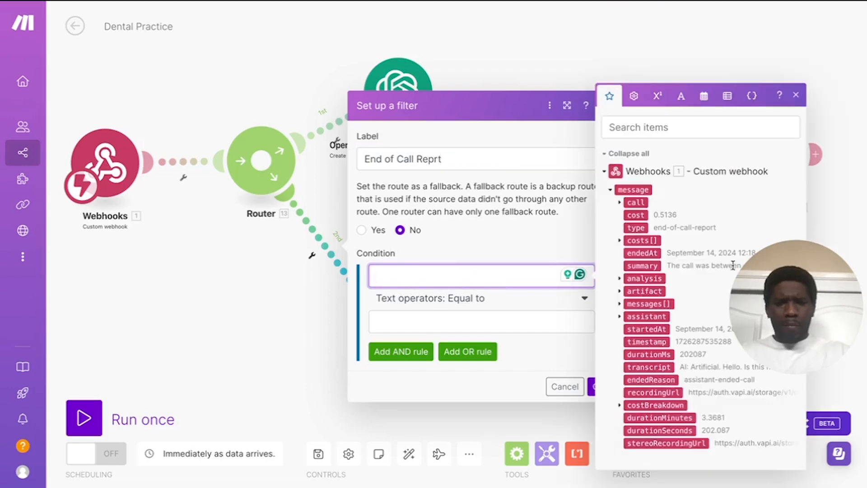
left_click(635, 228)
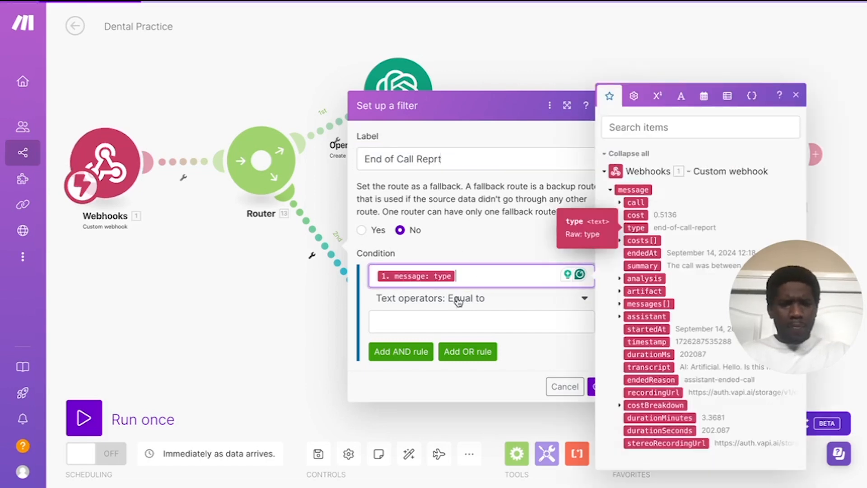
left_click(446, 319)
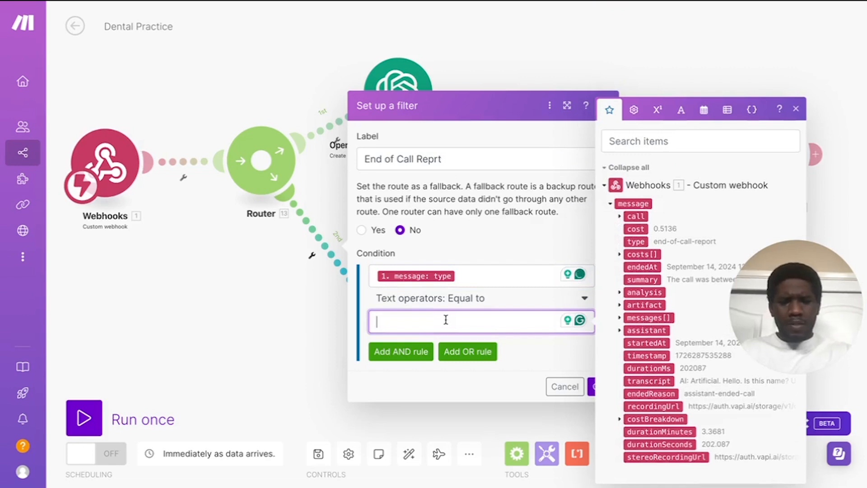
type("End")
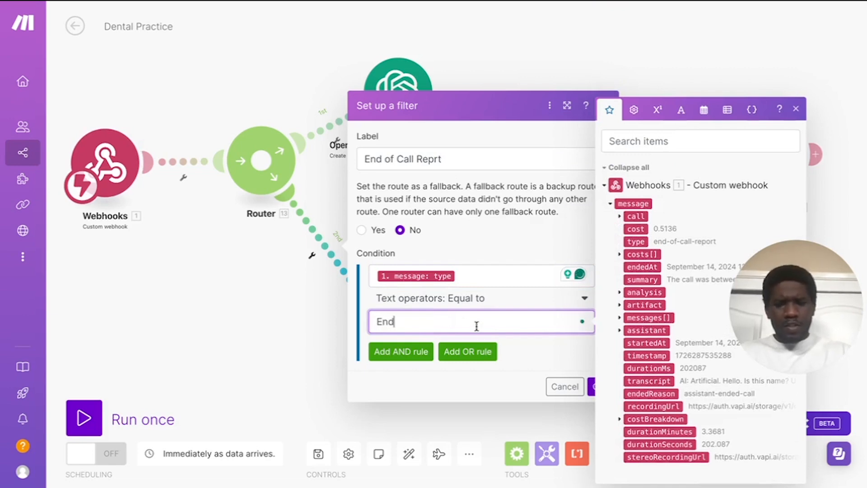
left_click(478, 299)
scroll(425, 412, "down", 5)
scroll(425, 412, "up", 3)
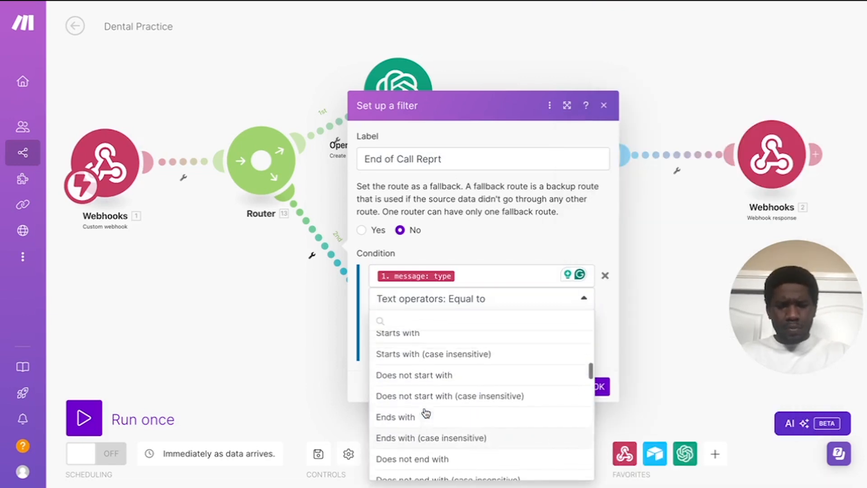
left_click(429, 383)
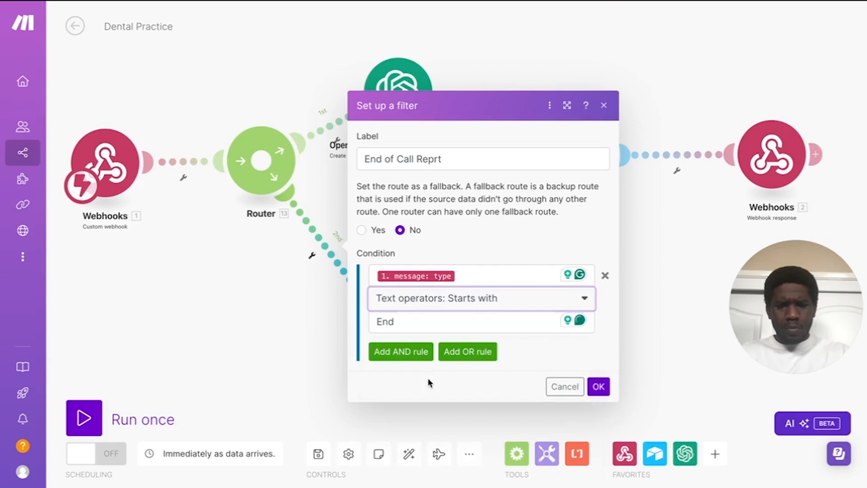
left_click(599, 387)
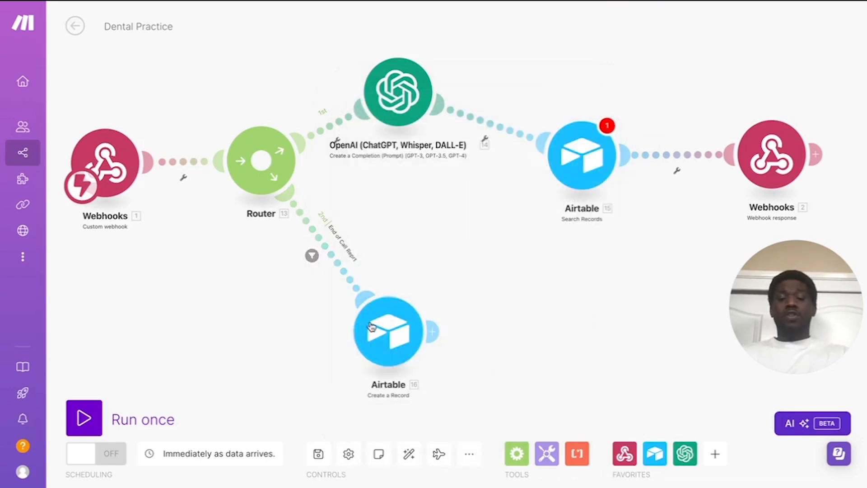
Step: Line up OpenAI, Search Records and Webhooks response in one row on the top route
left_click_drag(388, 345, 393, 353)
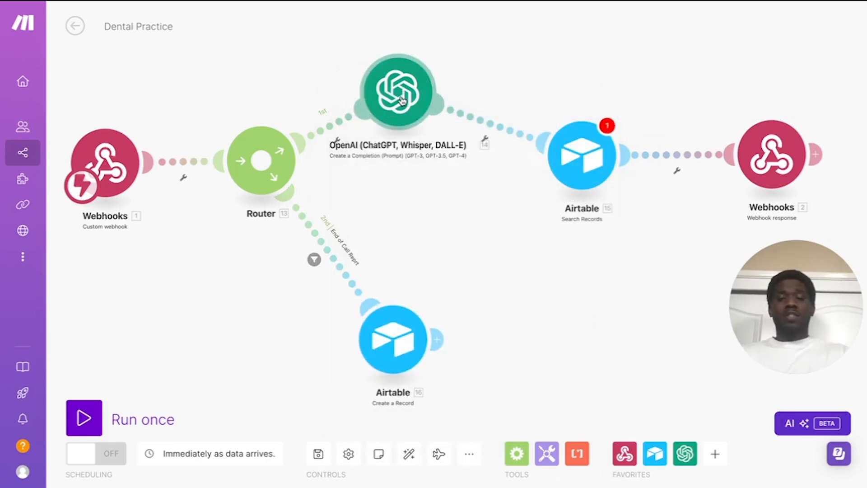
left_click_drag(401, 100, 432, 169)
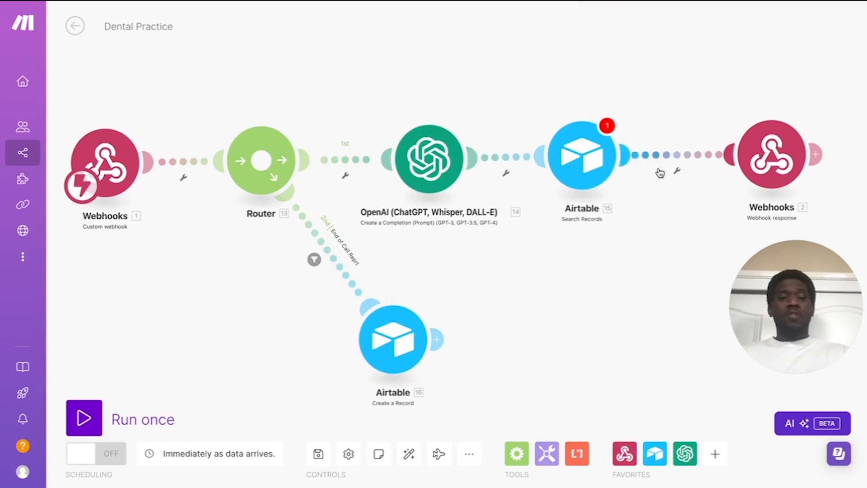
left_click_drag(581, 156, 589, 158)
left_click_drag(777, 150, 772, 155)
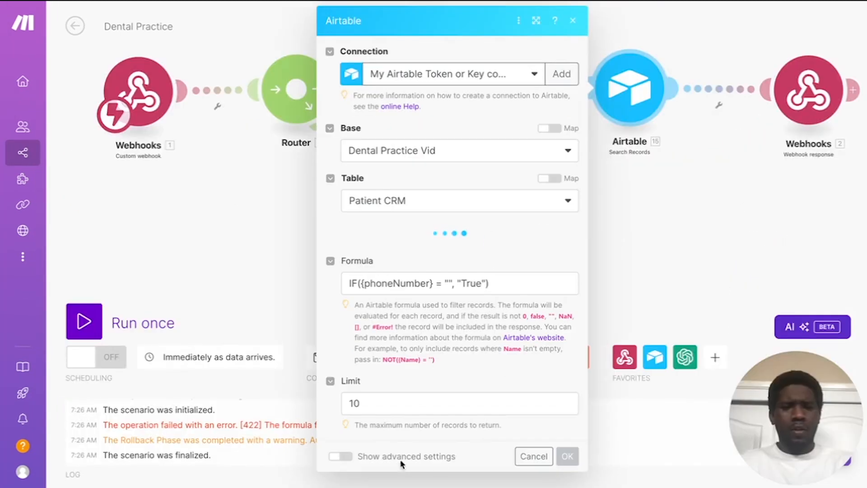
Step: Delete the Search Records formula so the field is empty, and save
scroll(511, 342, "down", 2)
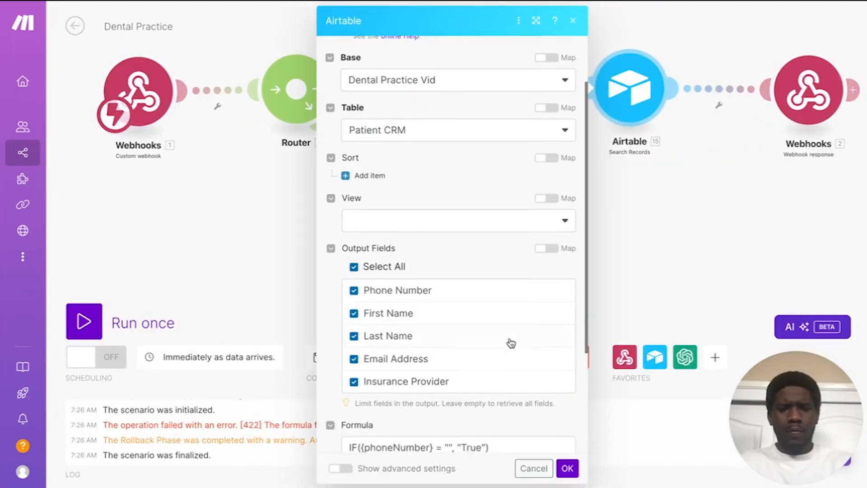
scroll(511, 342, "down", 2)
left_click(496, 387)
key("ctrl+a")
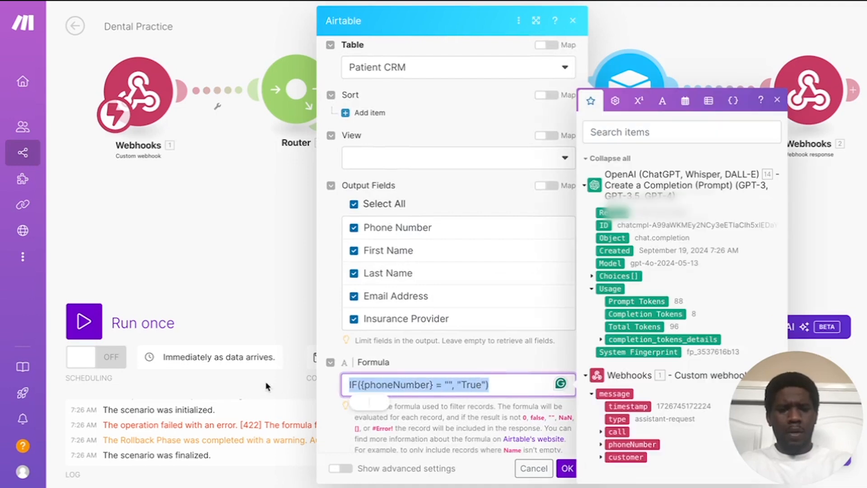
key("BackSpace")
left_click(453, 355)
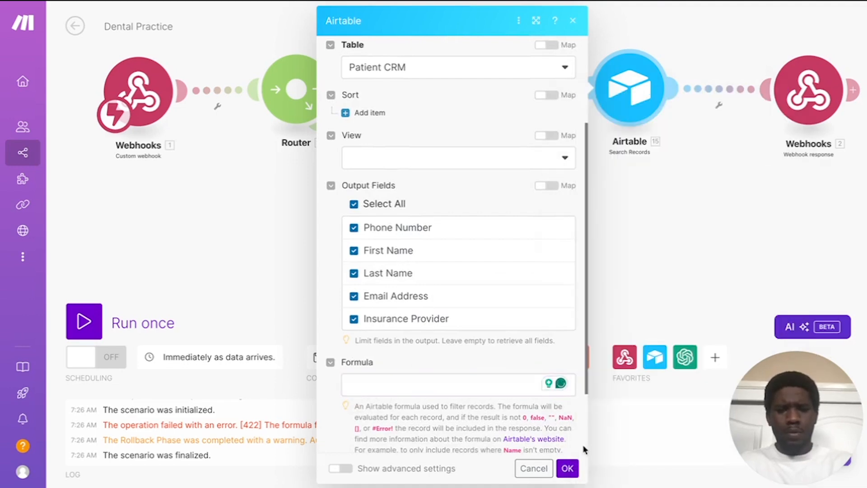
left_click(567, 467)
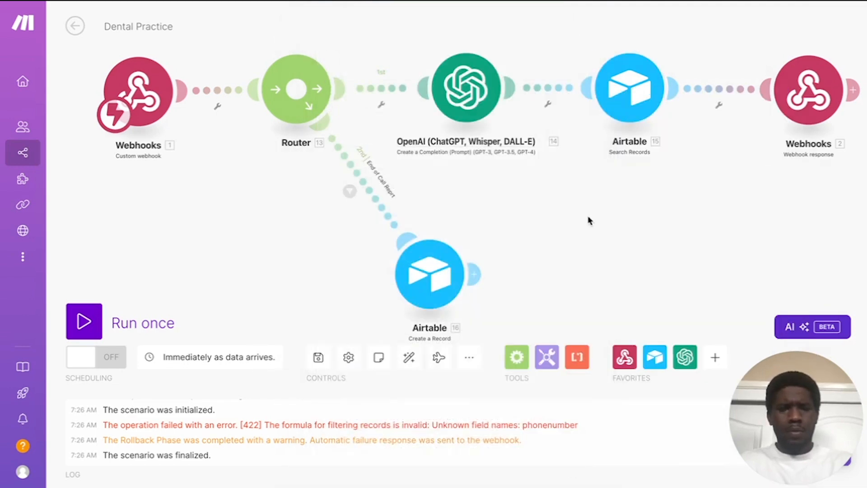
Step: Save the Dental Practice scenario
left_click(317, 357)
scroll(235, 236, "up", 1)
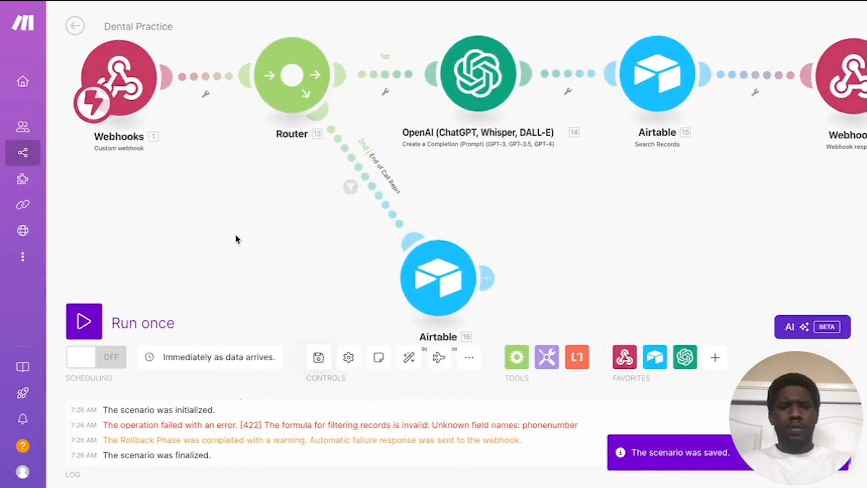
scroll(236, 236, "down", 2)
mouse_move(236, 235)
left_mouse_down()
mouse_move(228, 251)
mouse_move(218, 243)
mouse_move(230, 241)
left_mouse_up()
Step: Run the scenario once with the queued data, then open the Airtable Search Records settings
left_click(84, 322)
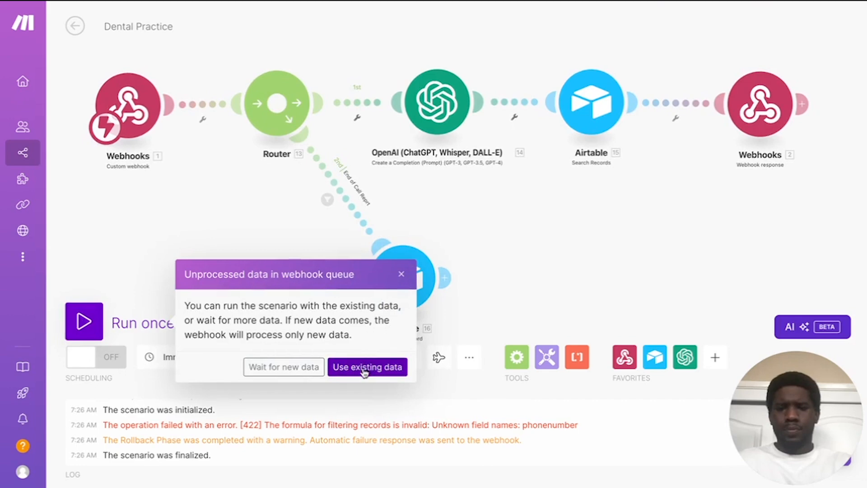
left_click(271, 375)
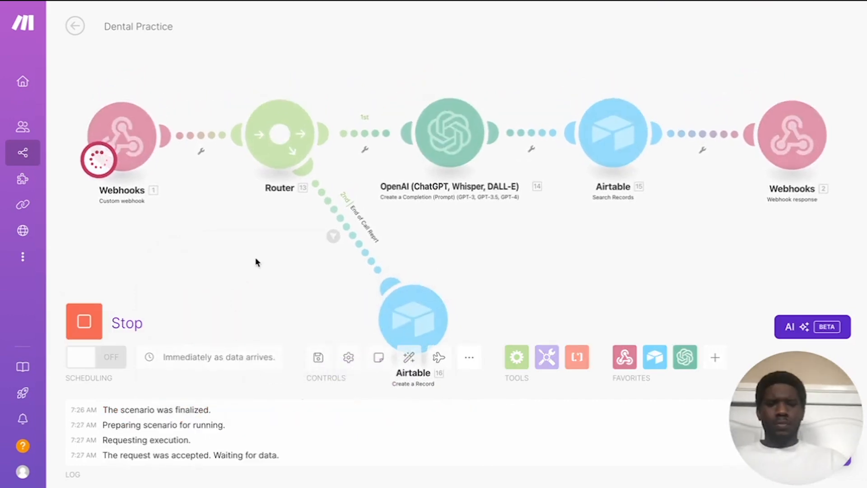
left_click_drag(210, 259, 210, 232)
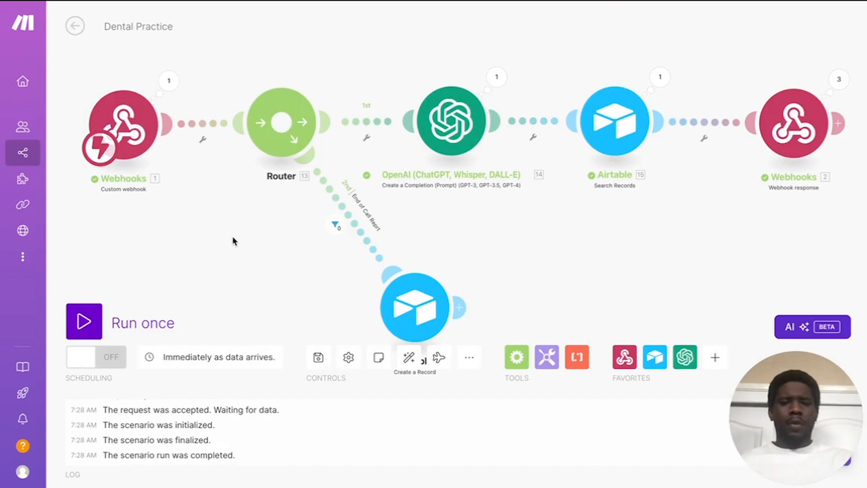
left_click(624, 114)
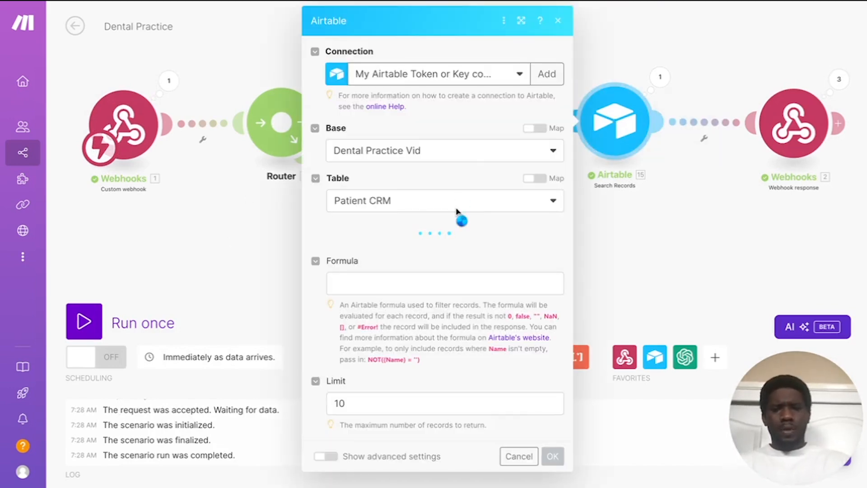
Step: Check the Airtable Formula's mappable values and the OpenAI module's prompt
scroll(456, 209, "down", 4)
scroll(457, 209, "down", 2)
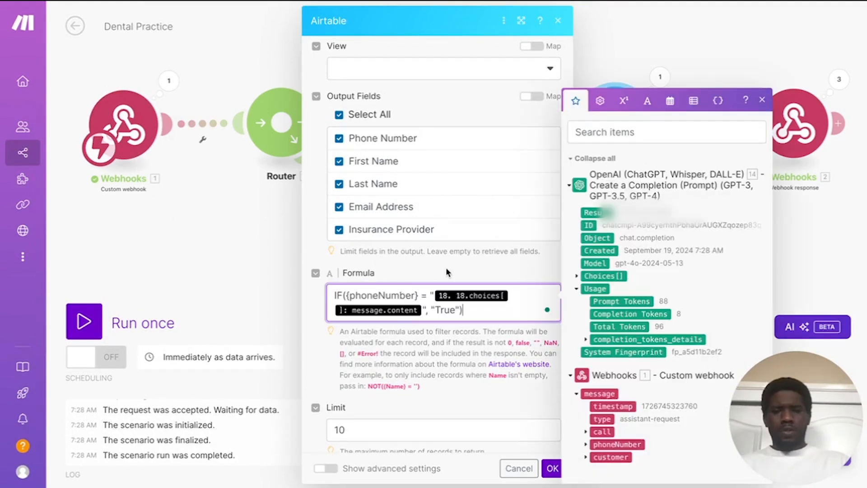
left_click(443, 270)
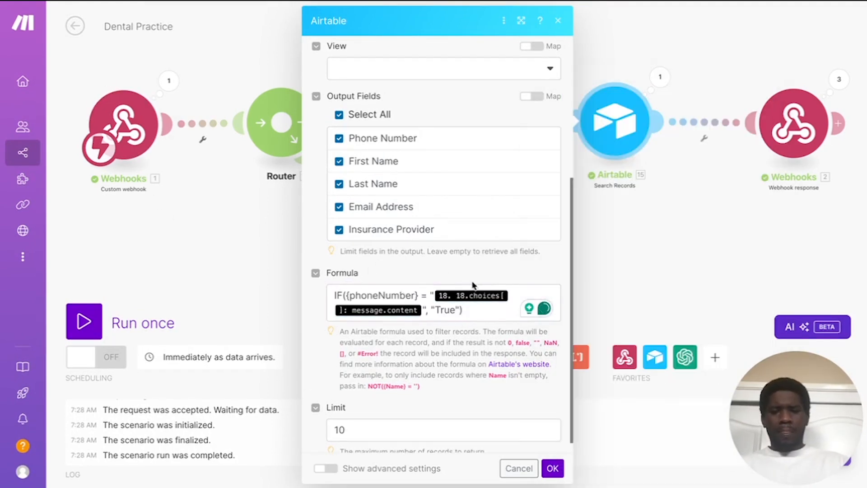
left_click(418, 312)
left_click(234, 255)
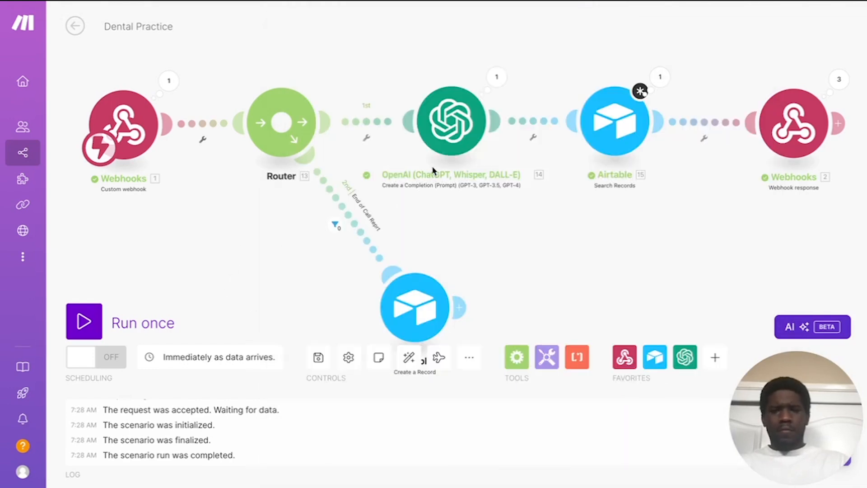
left_click(479, 131)
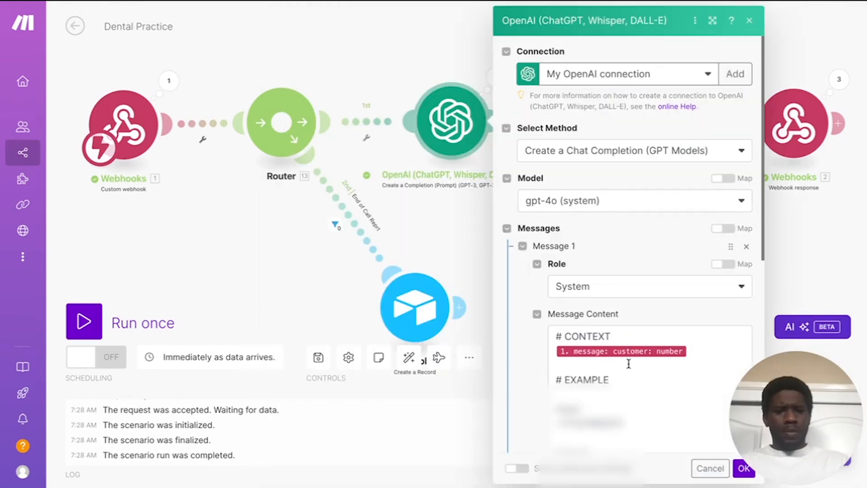
scroll(625, 359, "down", 2)
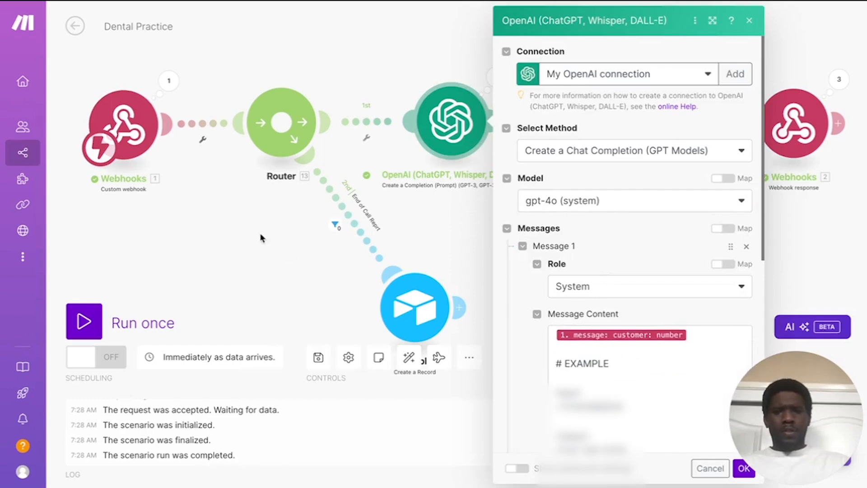
left_click(265, 251)
Step: Replace the Formula's 18.choices[] message.content pill with the OpenAI 14. Result and save
left_click(602, 149)
scroll(450, 261, "down", 5)
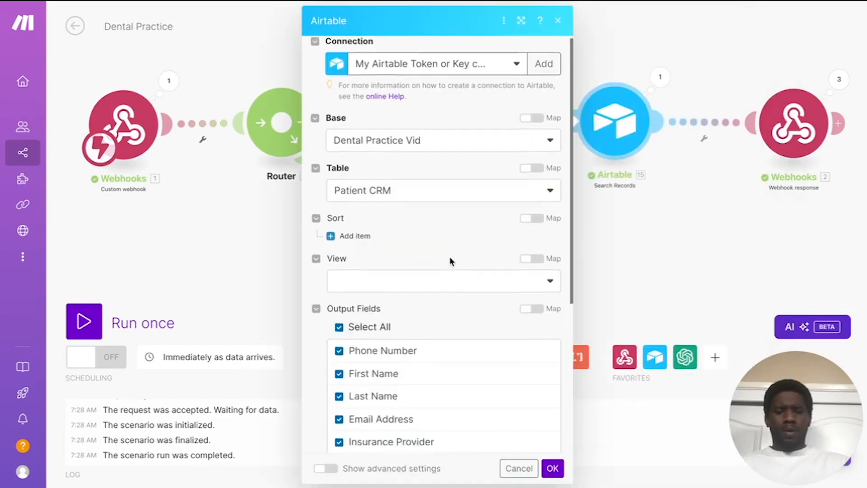
left_click(422, 313)
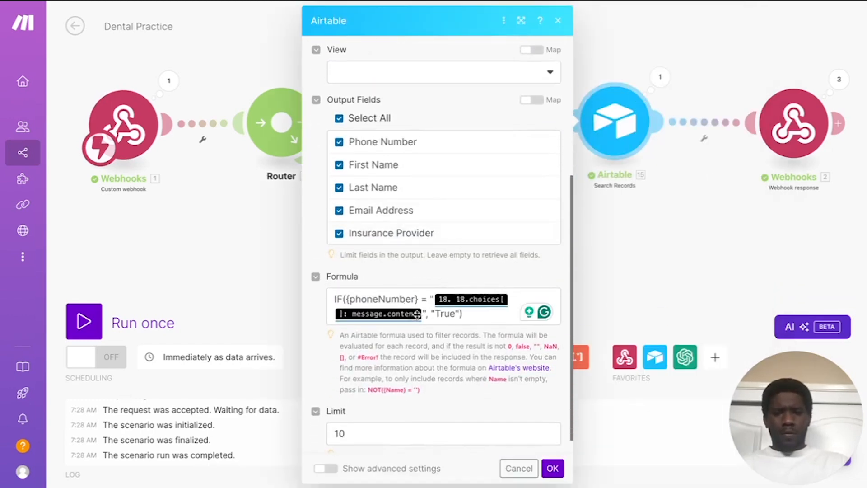
key("BackSpace")
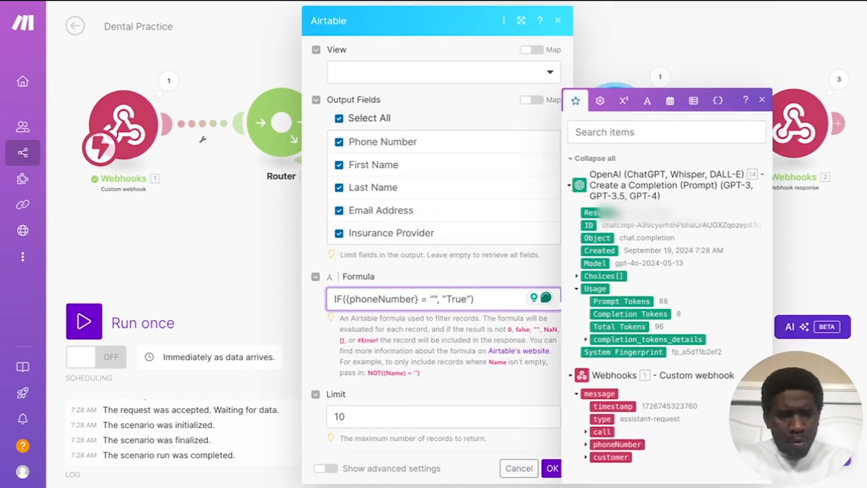
left_click(594, 212)
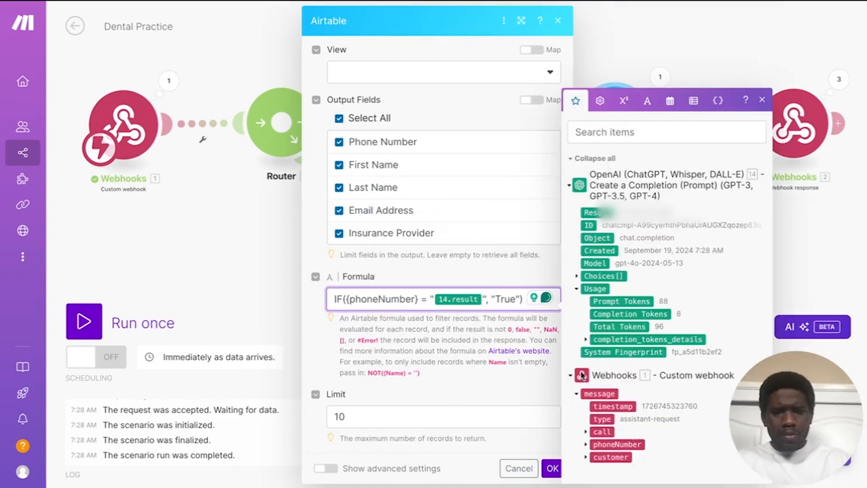
left_click(550, 468)
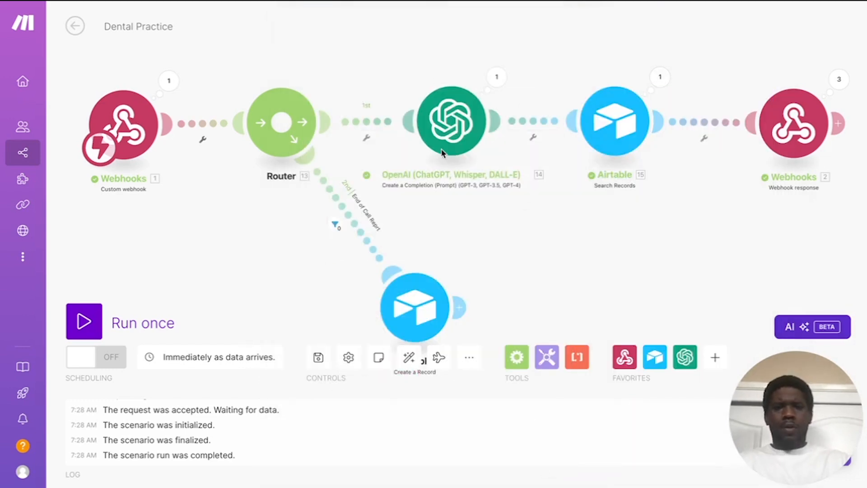
Step: Reopen the Airtable Search Records module to verify the updated formula
left_click(616, 118)
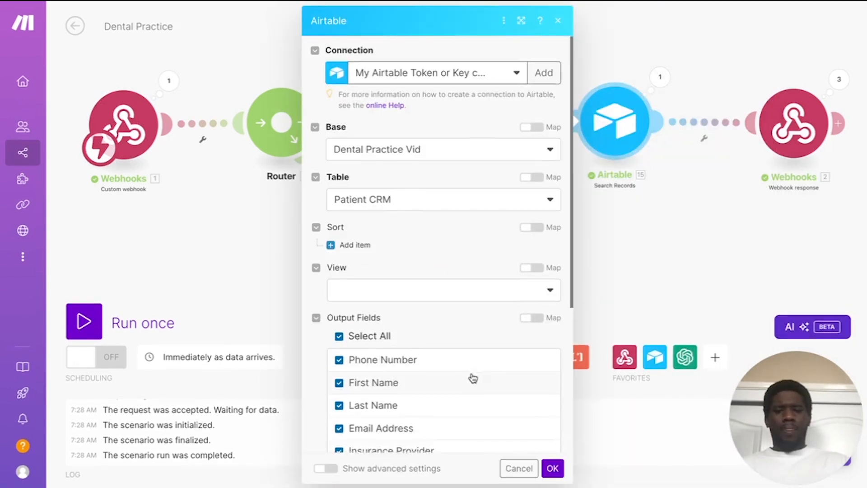
scroll(473, 379, "down", 5)
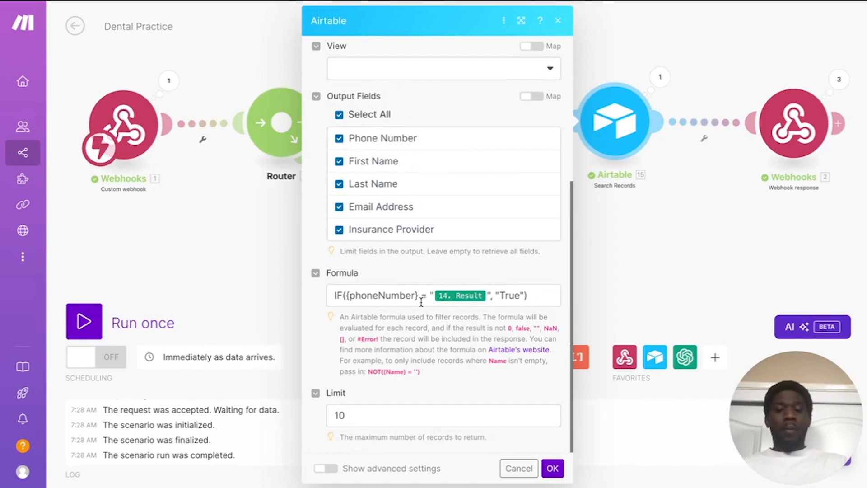
left_click(739, 223)
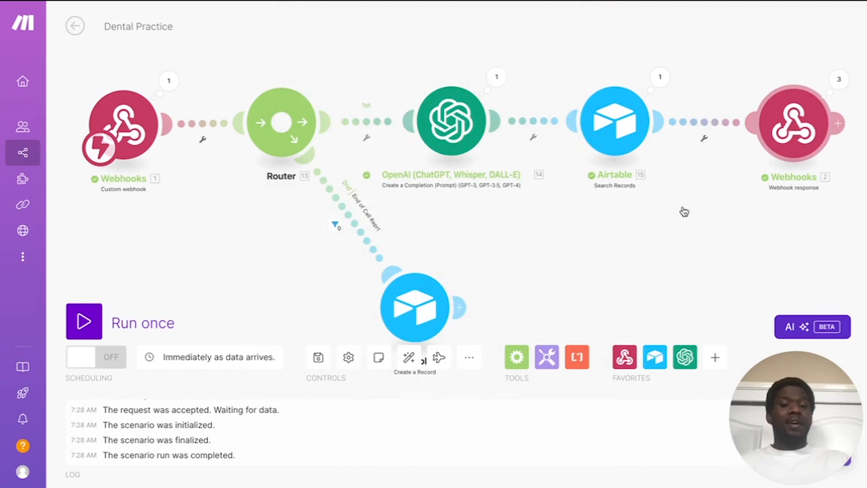
left_click_drag(573, 276, 611, 170)
left_click(449, 202)
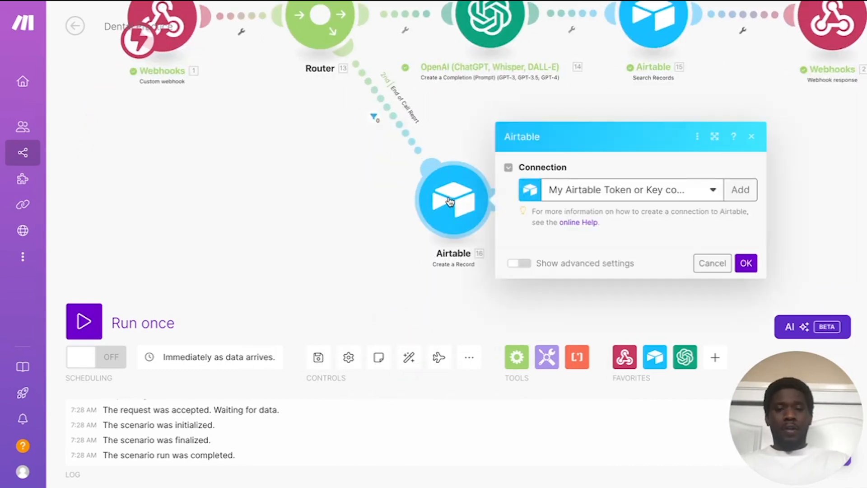
scroll(603, 236, "down", 3)
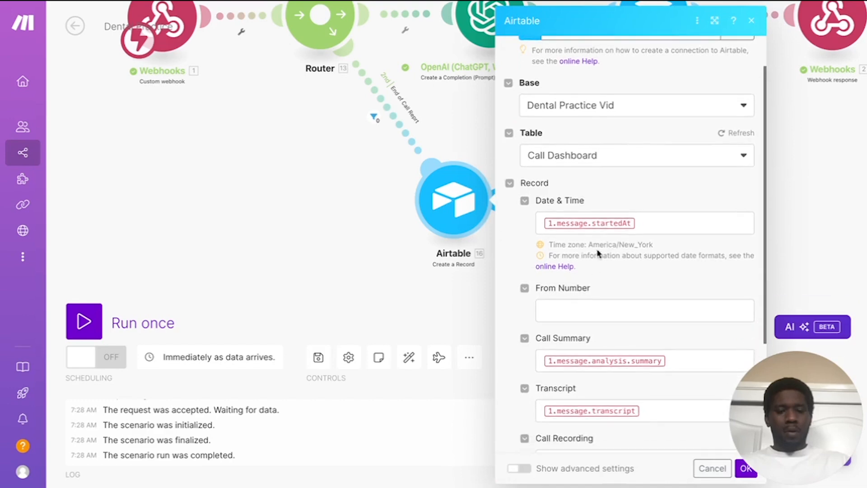
scroll(592, 278, "up", 1)
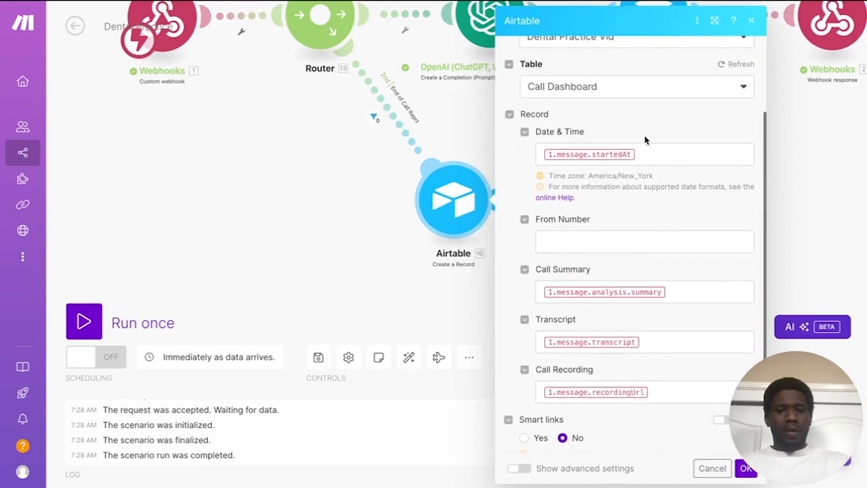
left_click(655, 155)
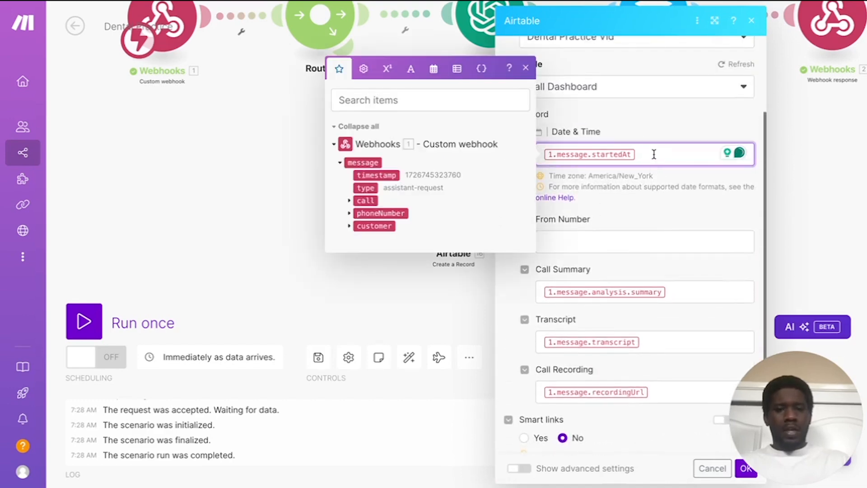
left_click(616, 238)
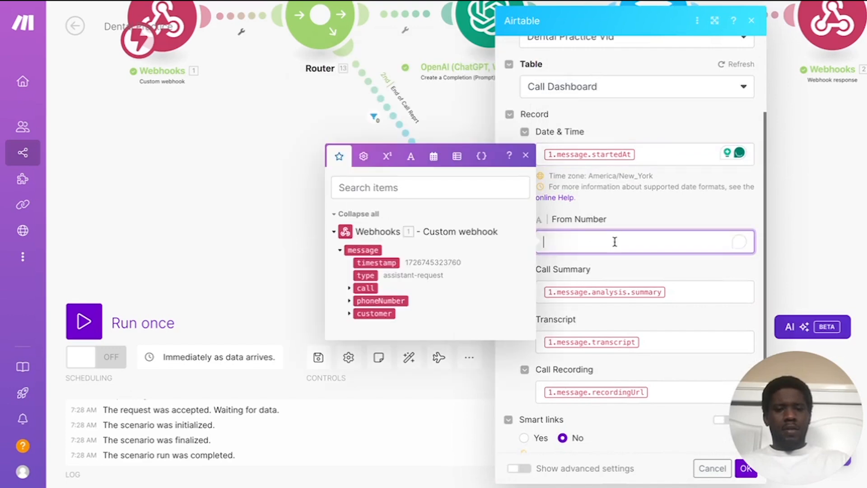
scroll(670, 225, "down", 2)
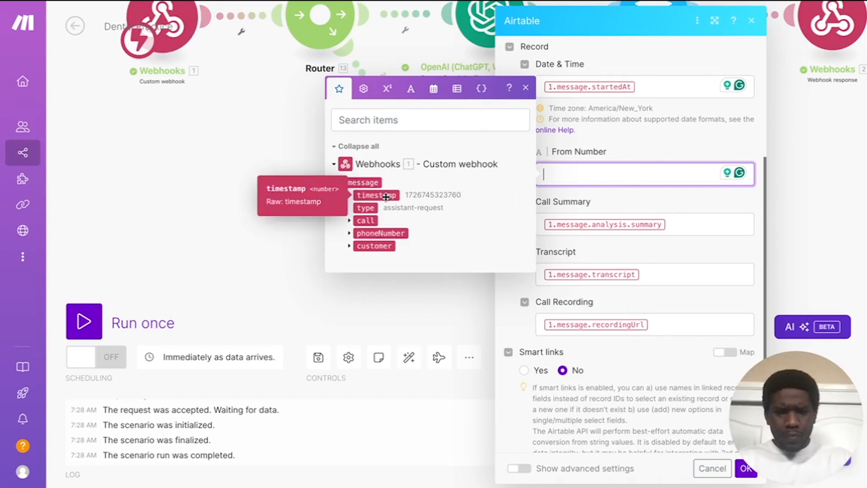
left_click(633, 134)
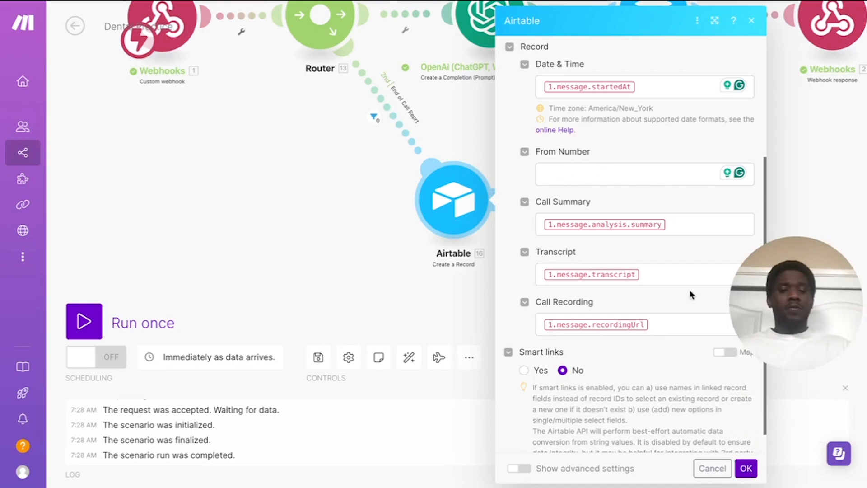
left_click(744, 469)
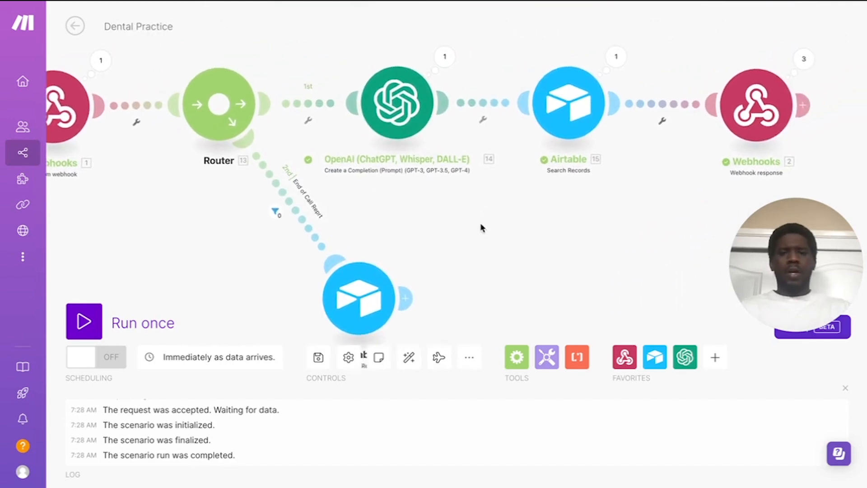
Step: Map Airtable First Name, Last Name, Phone Number, Email Address and Insurance Provider into the webhook response body
left_click(727, 131)
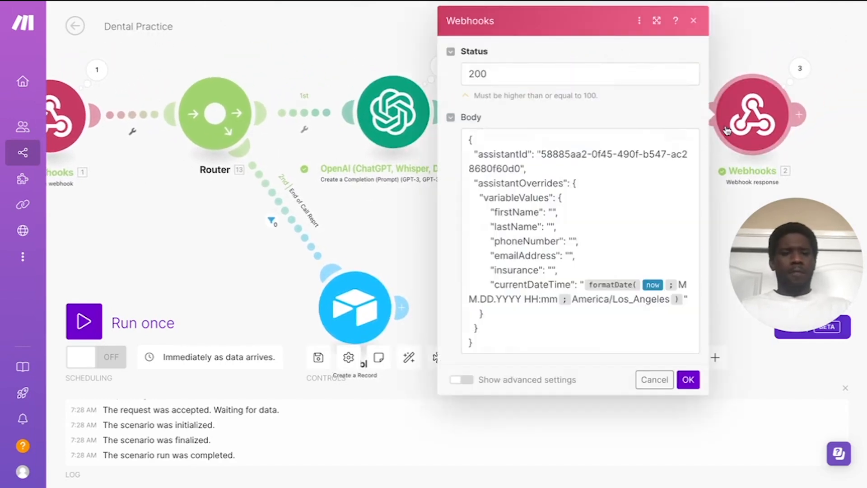
left_click(553, 211)
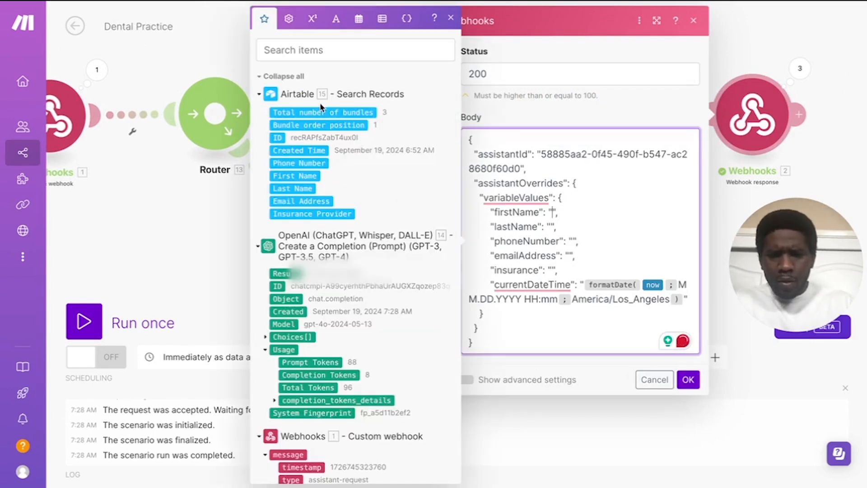
left_click(294, 176)
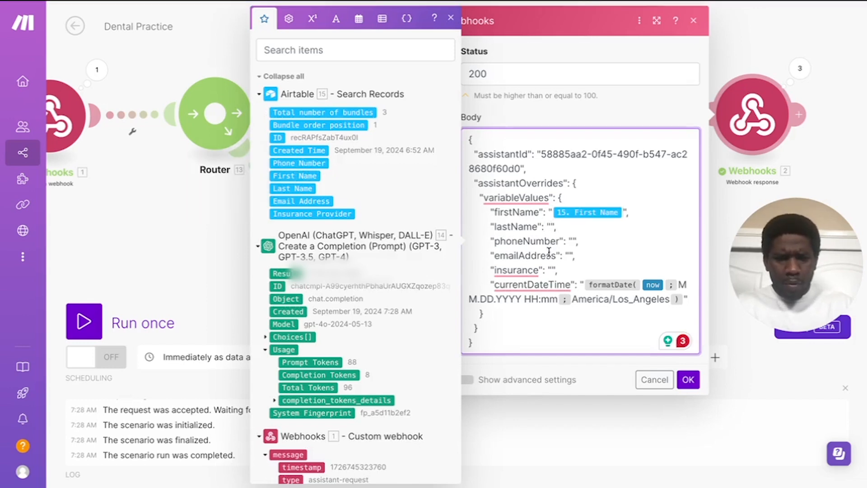
left_click(296, 188)
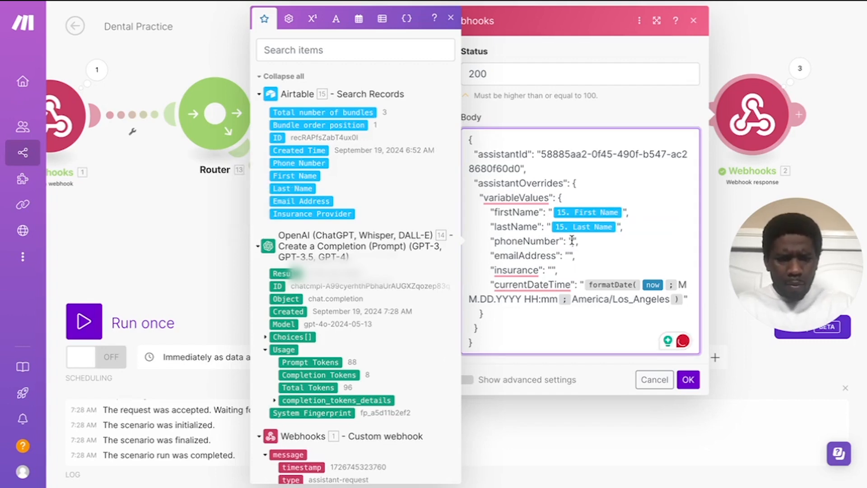
left_click(298, 163)
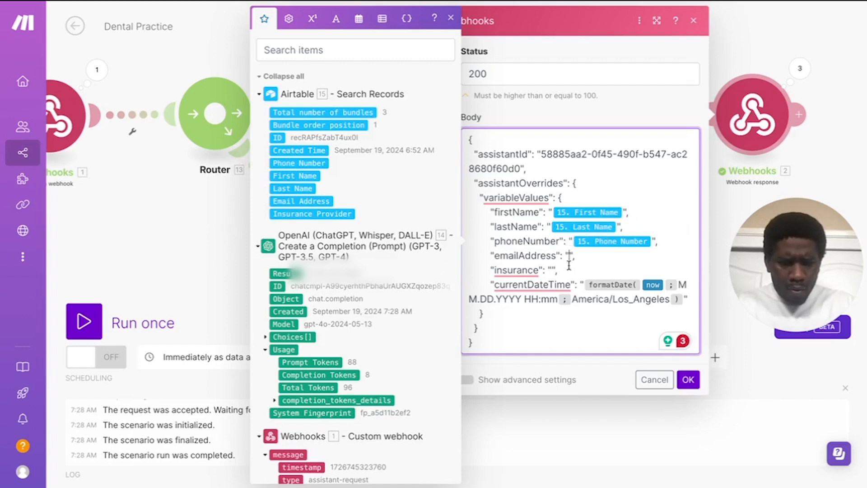
left_click(288, 202)
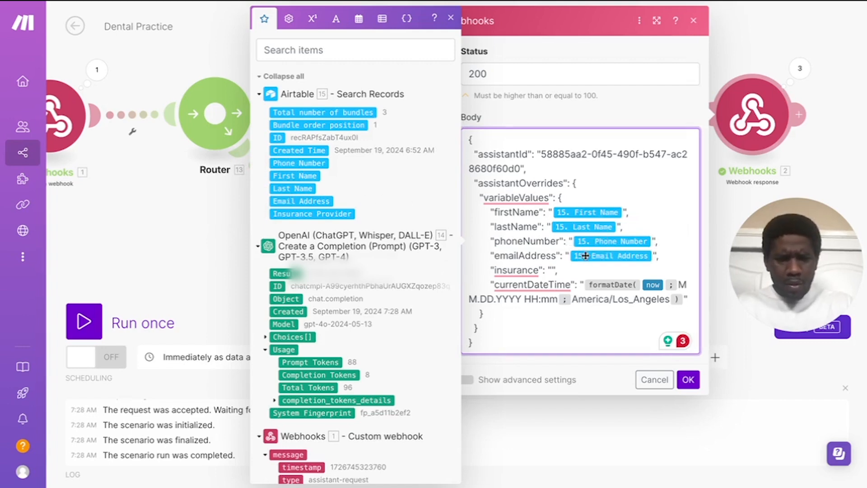
left_click(551, 270)
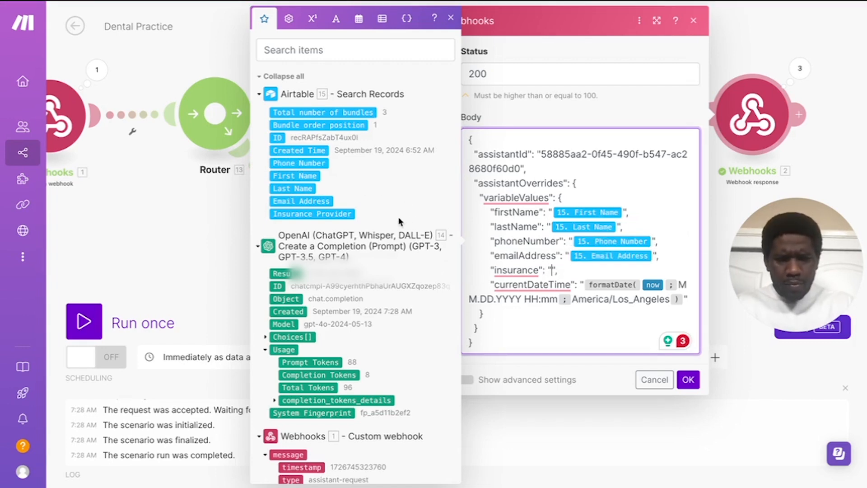
left_click(340, 212)
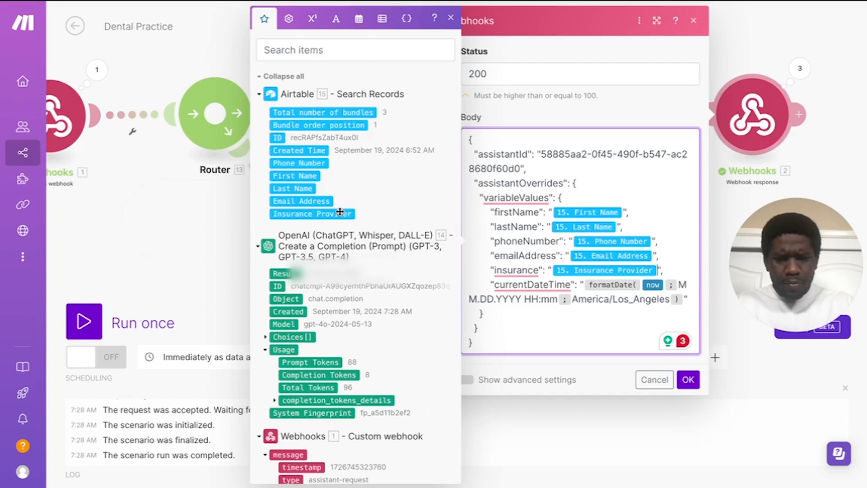
left_click(688, 379)
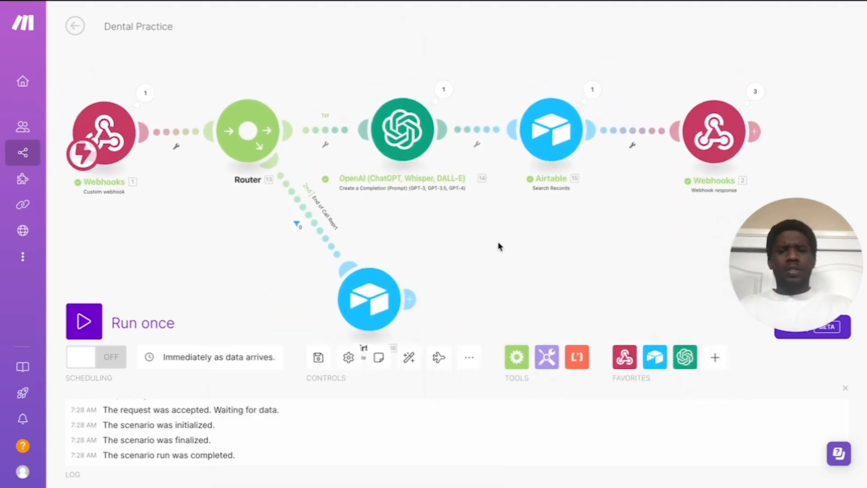
left_click_drag(500, 246, 537, 248)
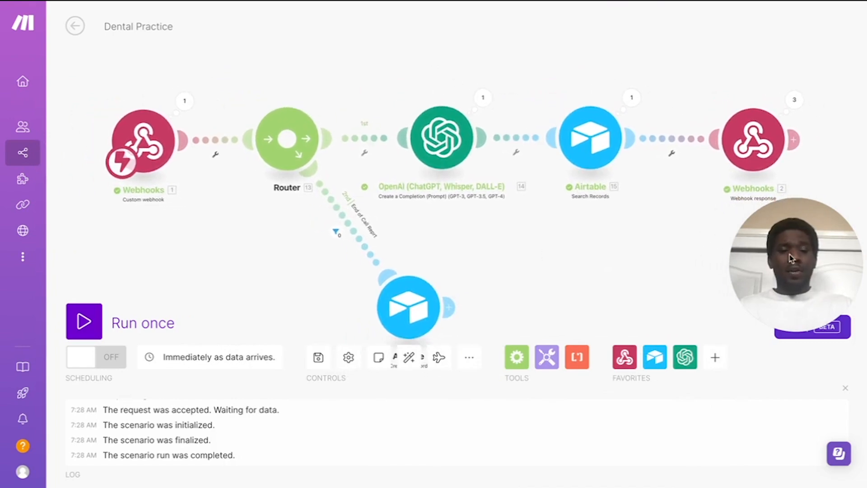
left_click_drag(777, 256, 808, 421)
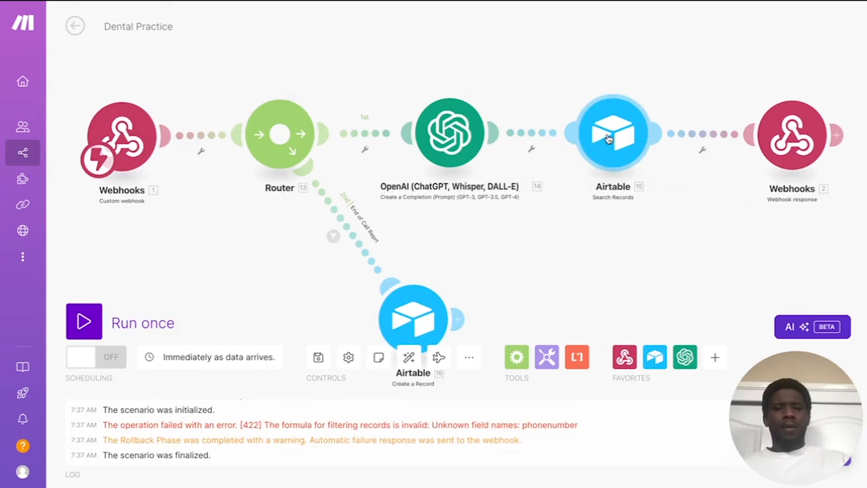
left_click(613, 132)
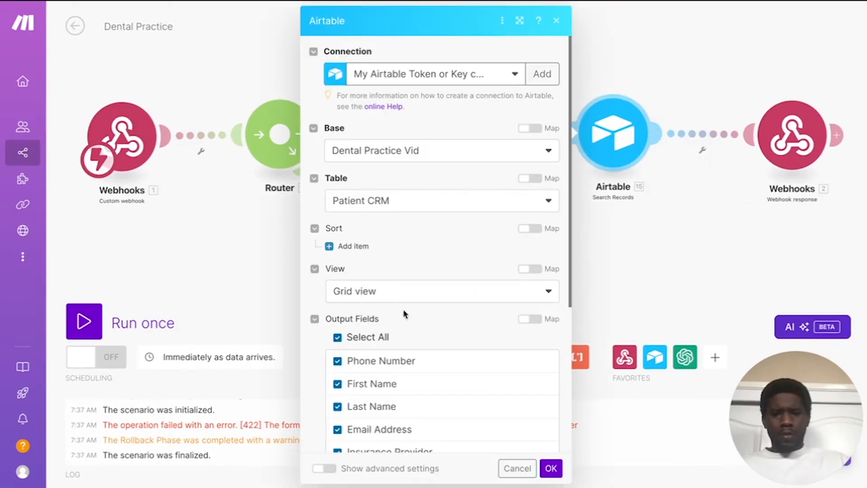
scroll(446, 295, "down", 1)
scroll(446, 294, "down", 5)
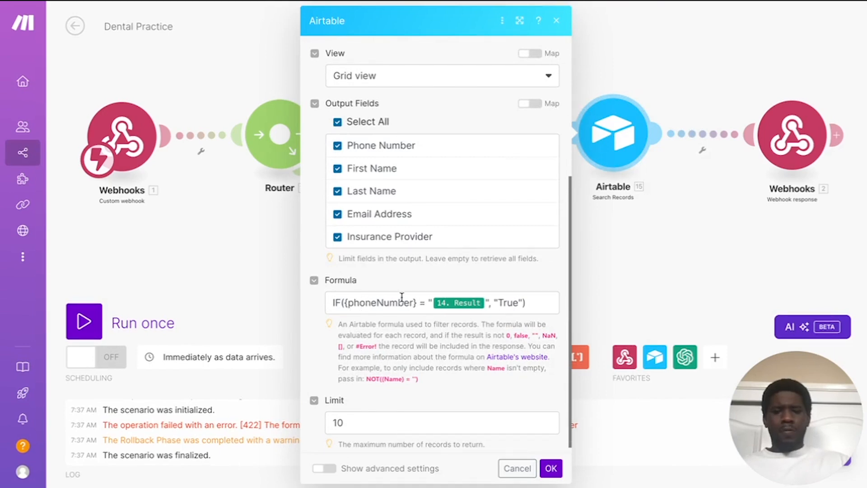
left_click(653, 253)
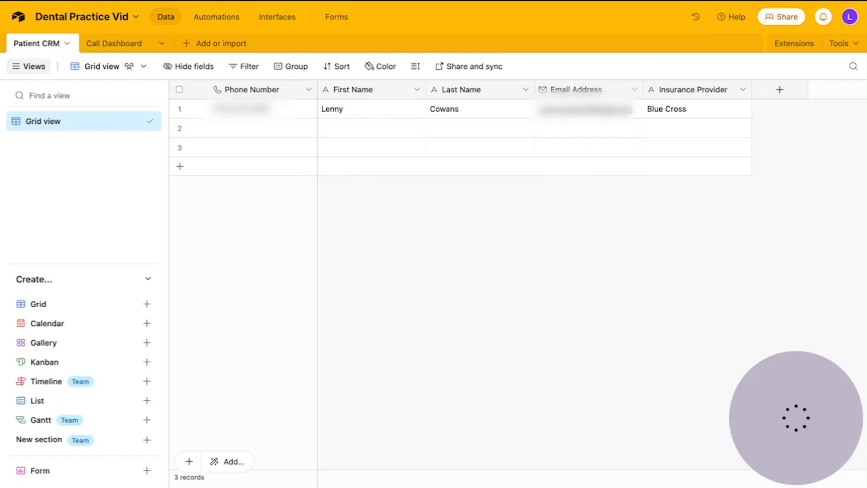
Step: Rename the Patient CRM 'Phone Number' field to 'phoneNumber' by removing the space
left_click(308, 90)
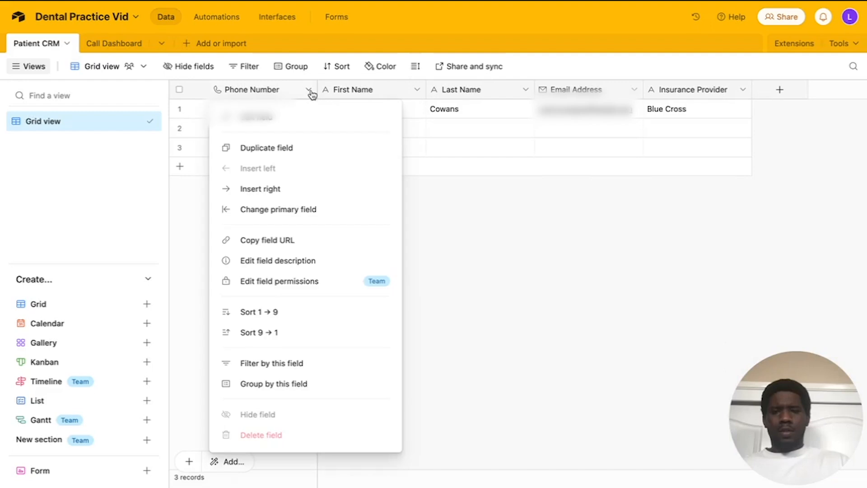
left_click(275, 117)
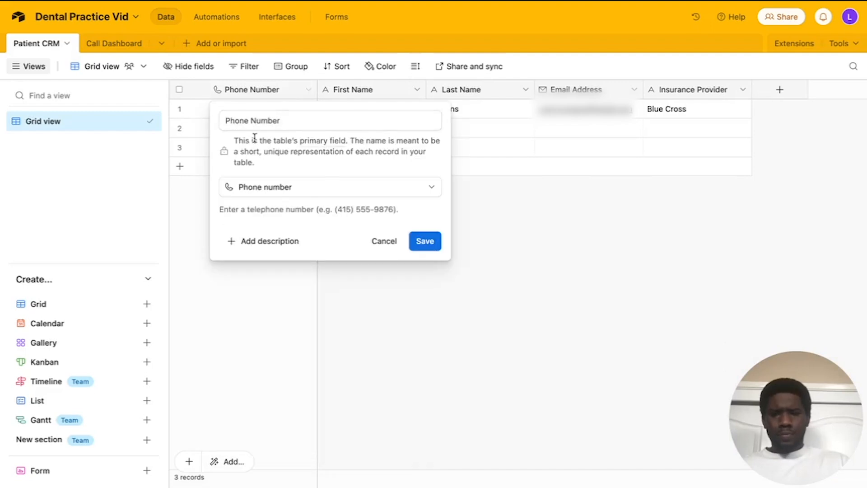
left_click(233, 122)
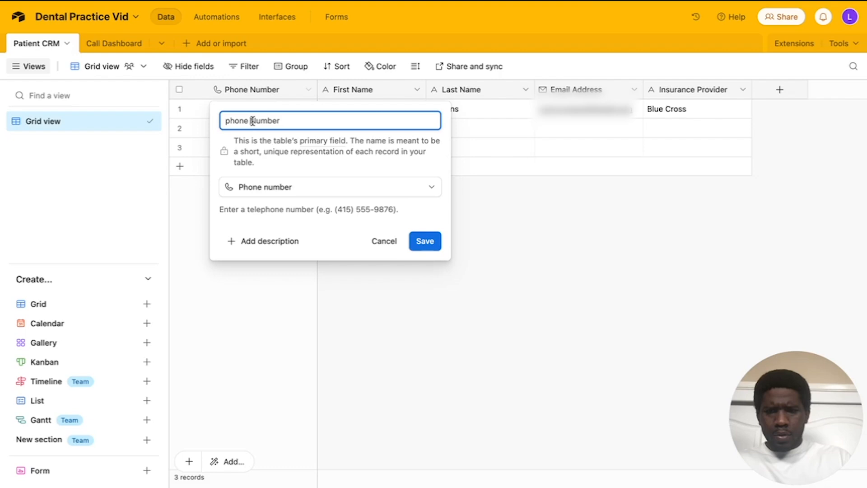
key("BackSpace")
left_click(427, 243)
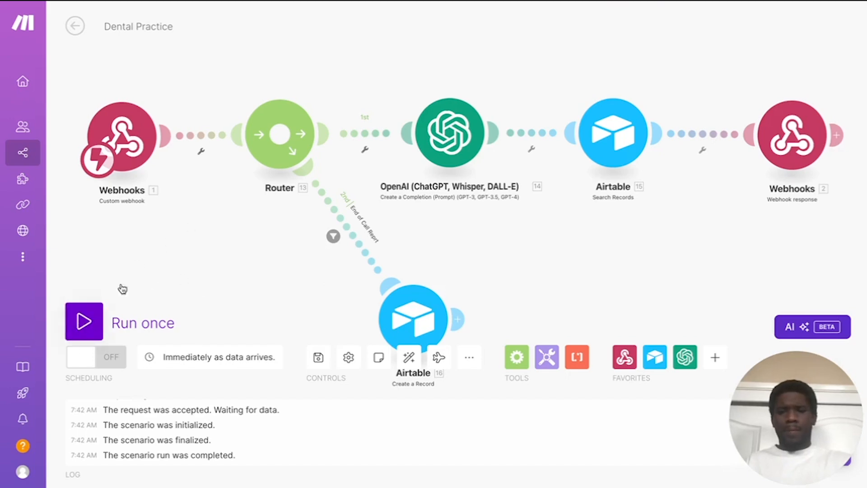
Step: Add a 'Trigger' filter on the Router→OpenAI route comparing message type with 'assistant'
left_click(365, 150)
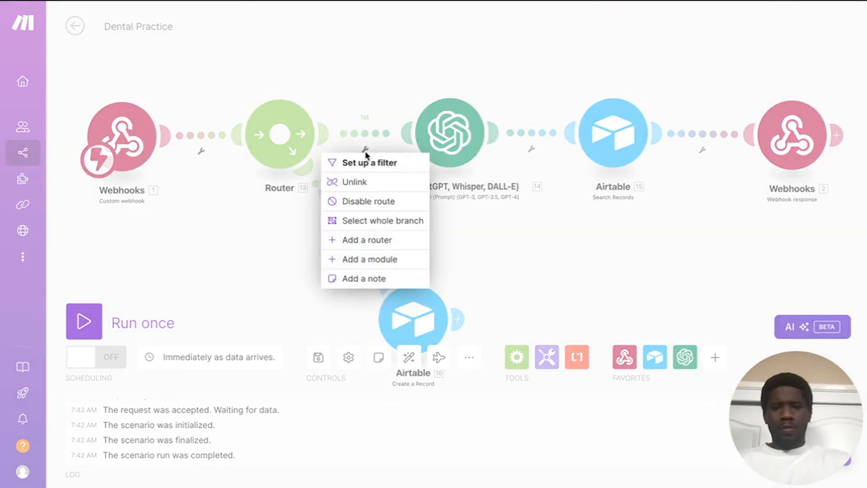
left_click(369, 163)
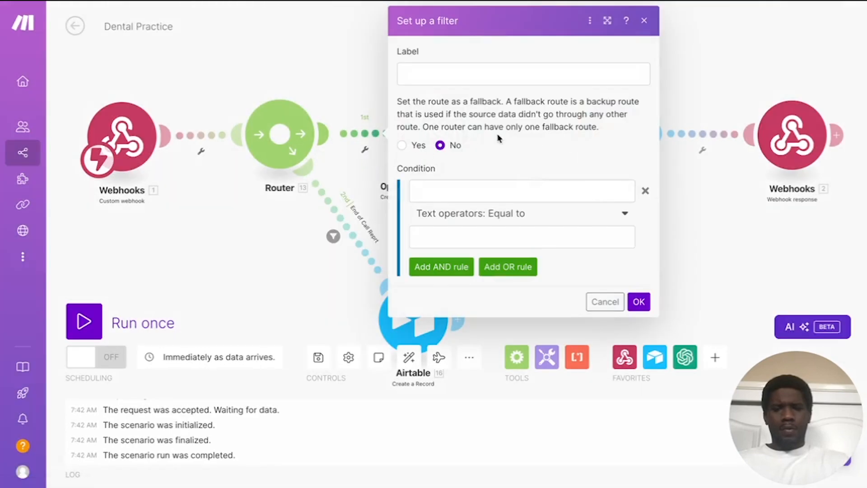
left_click(445, 75)
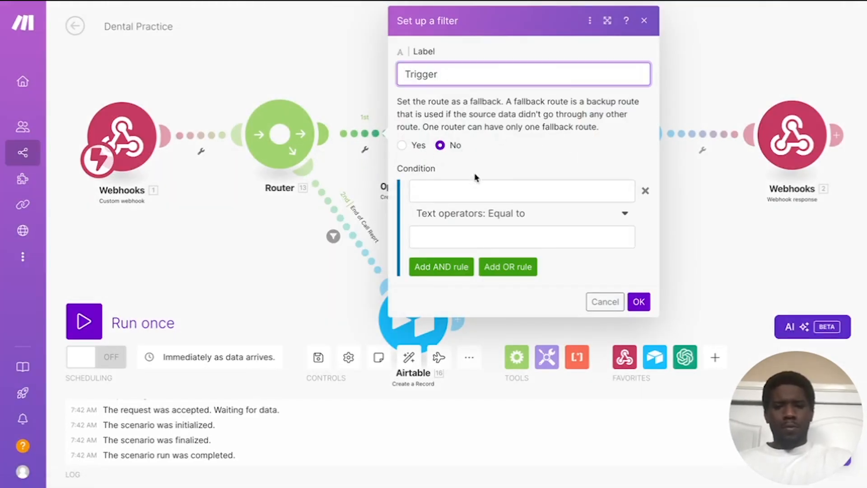
left_click(470, 189)
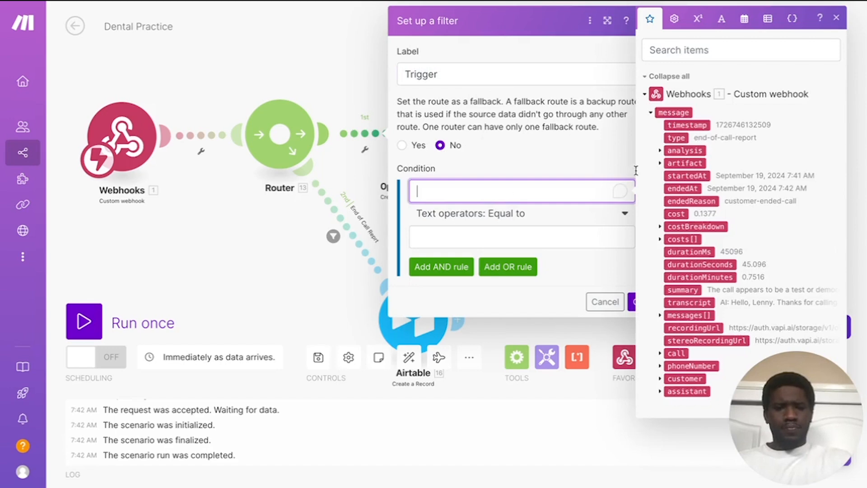
left_click(676, 137)
left_click(435, 234)
type("assista")
type("nt")
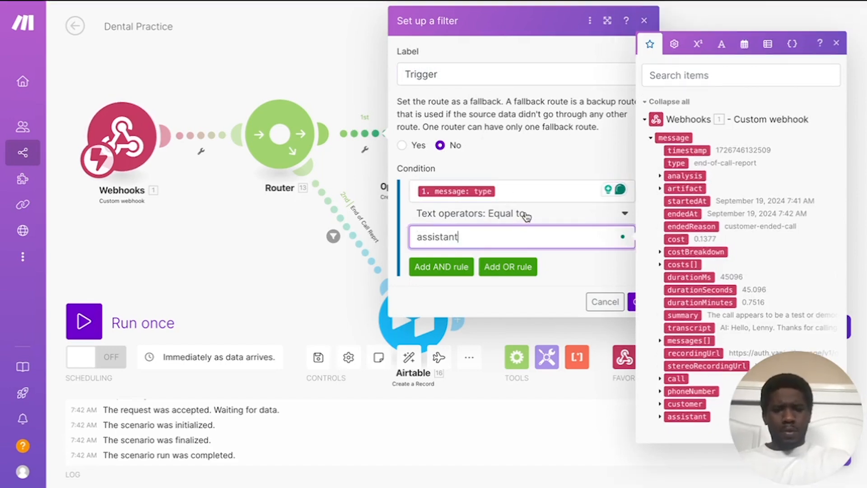
Step: Make the condition a Starts with match, save the filter, and start a single run
left_click(526, 217)
scroll(462, 406, "down", 3)
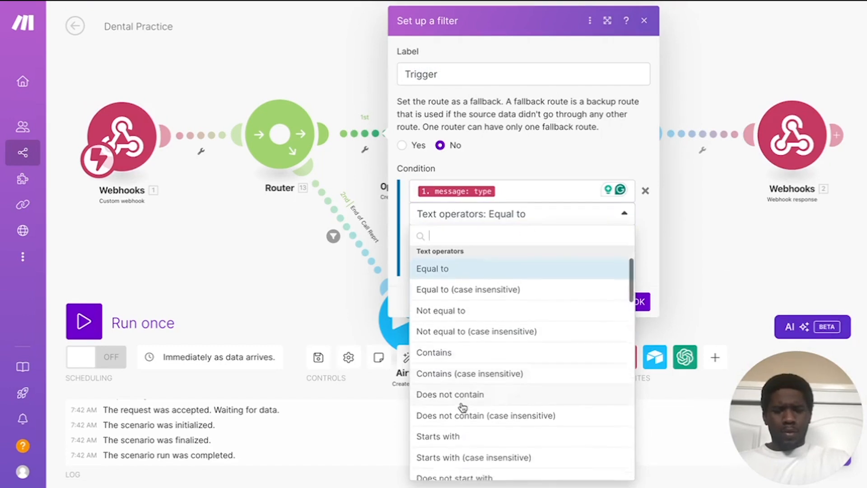
left_click(453, 417)
left_click(639, 302)
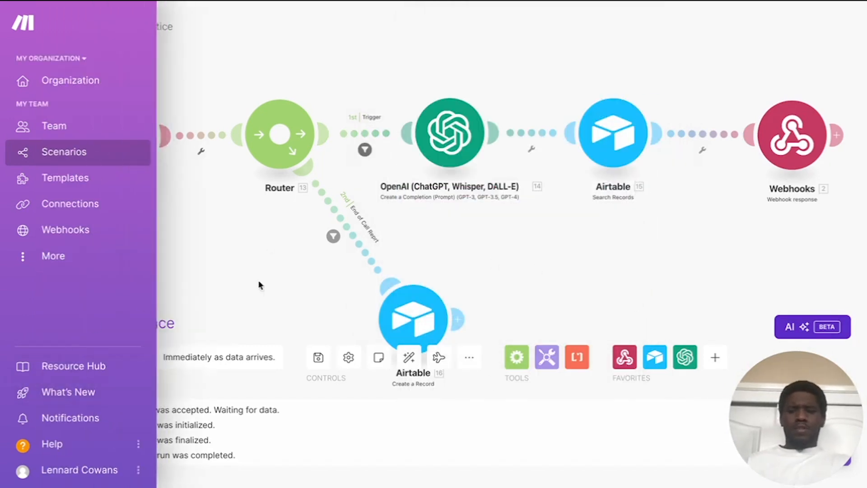
left_click(94, 323)
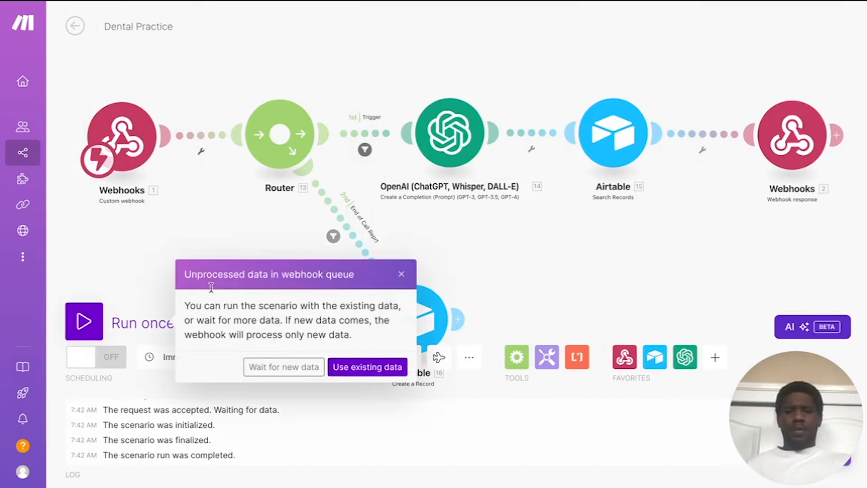
Step: Run with the queued webhook data, then run again waiting for a new test call
left_click(247, 372)
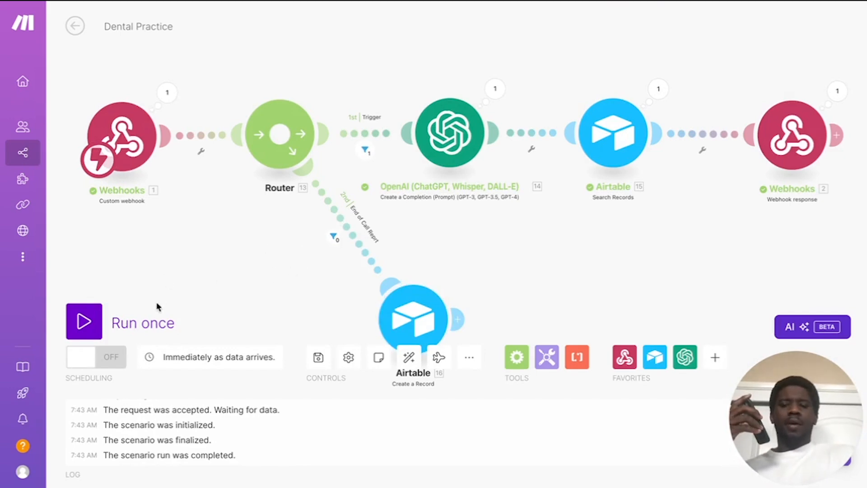
left_click(85, 321)
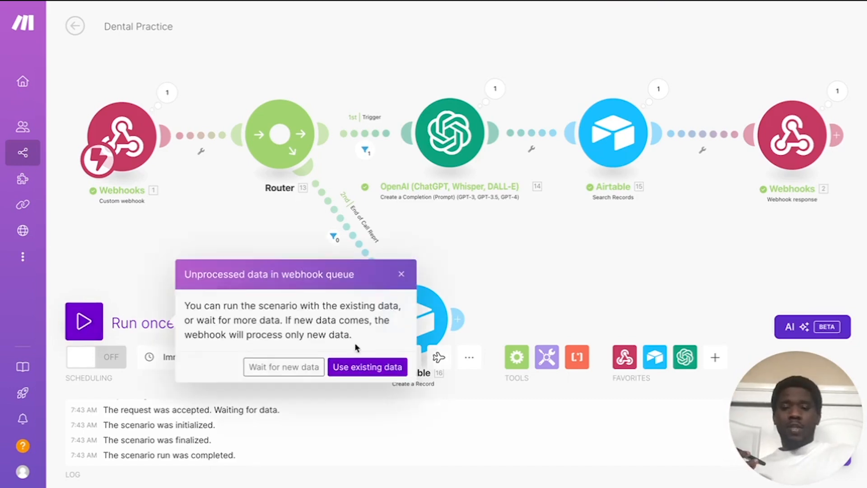
left_click(287, 373)
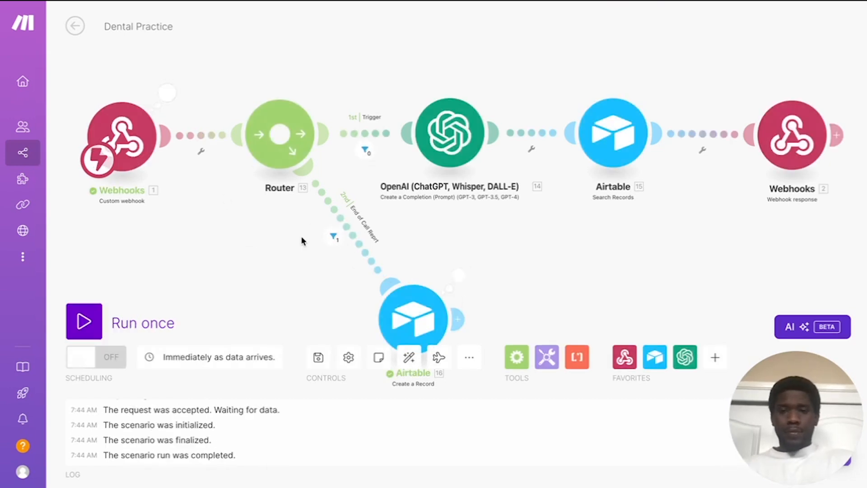
Step: Map message > call > customer > number into Create a Record's From Number field
scroll(458, 234, "down", 3)
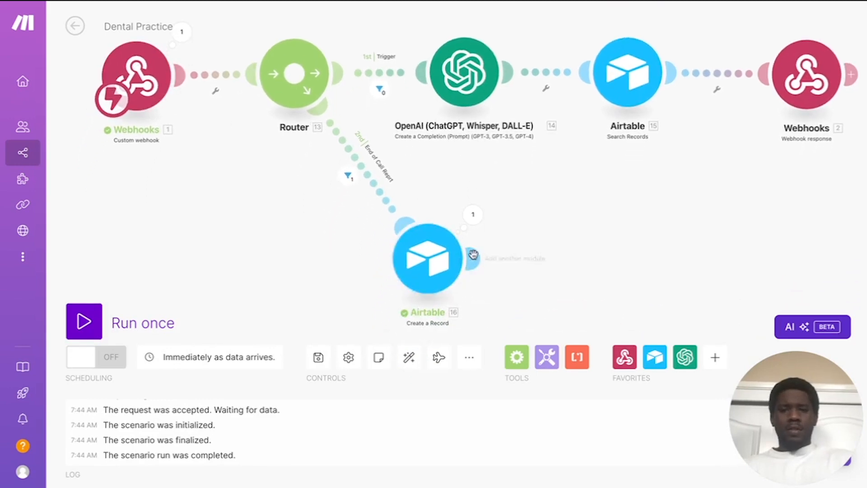
left_click(442, 265)
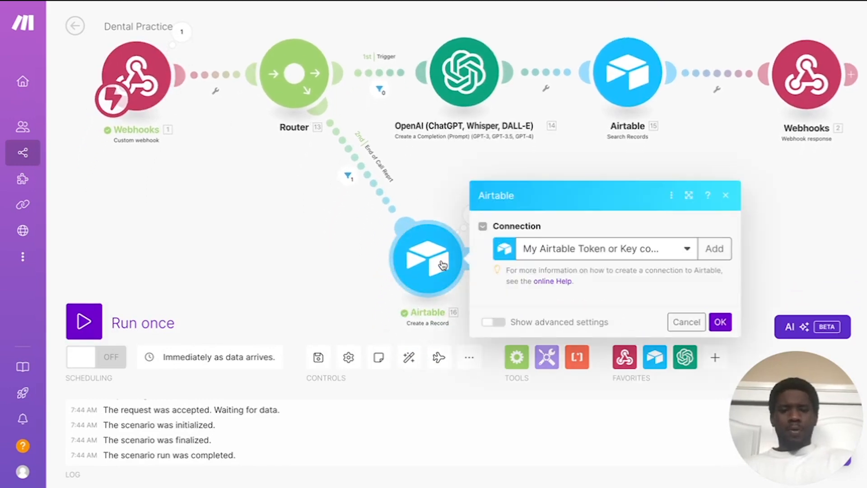
scroll(603, 250, "down", 2)
scroll(601, 250, "down", 2)
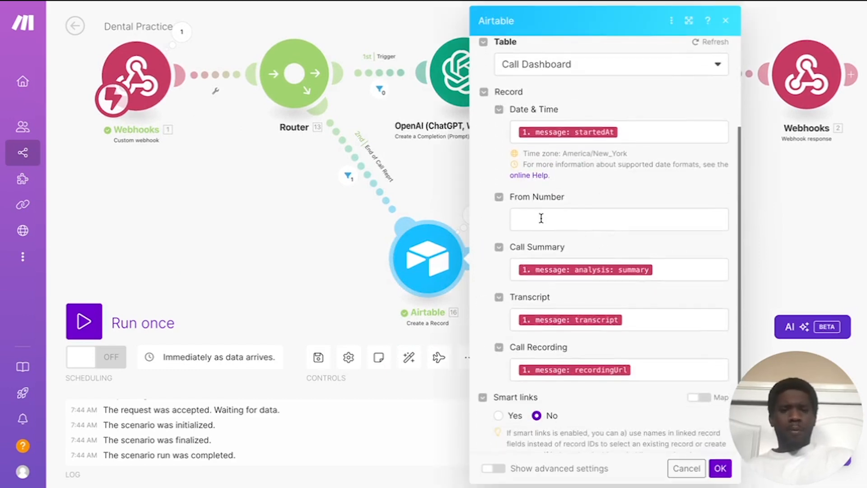
left_click(541, 218)
scroll(323, 307, "down", 1)
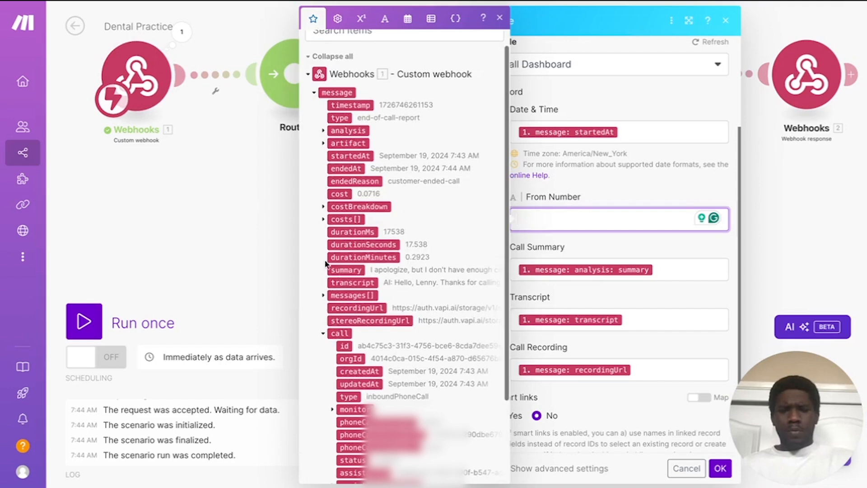
scroll(323, 335, "down", 4)
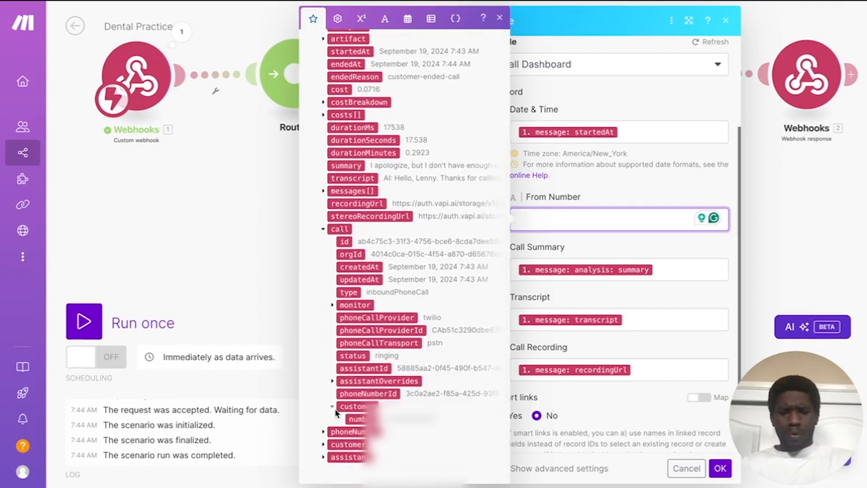
left_click(357, 418)
left_click(632, 175)
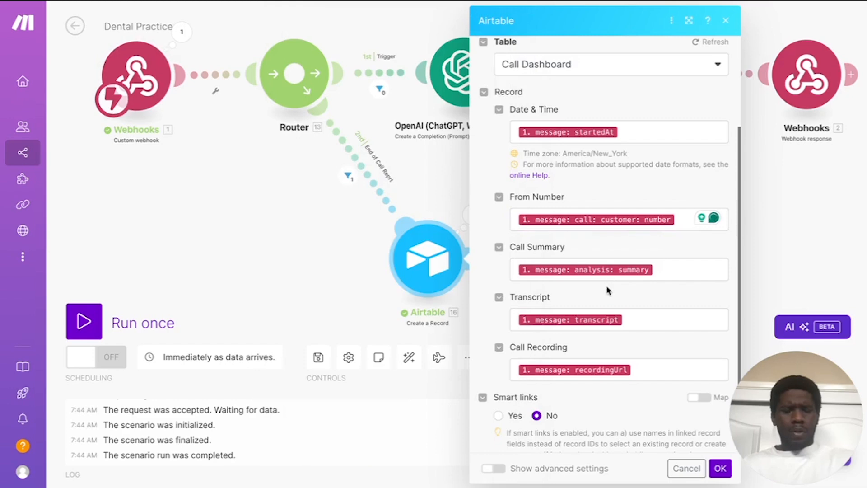
scroll(632, 175, "down", 2)
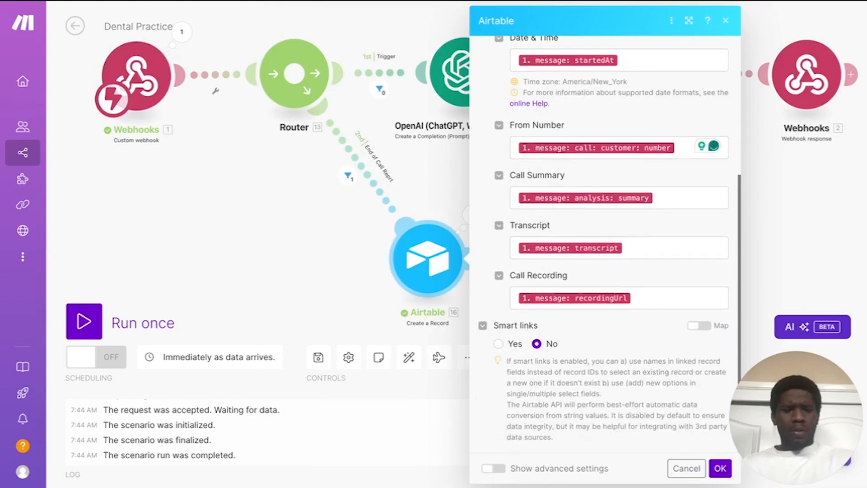
left_click(720, 469)
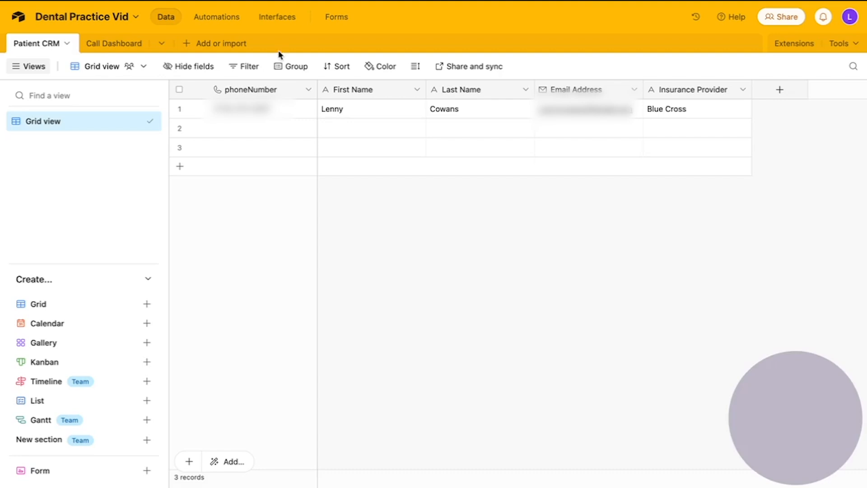
Step: Review the new call's full Call Summary in the Call Dashboard table
left_click(109, 45)
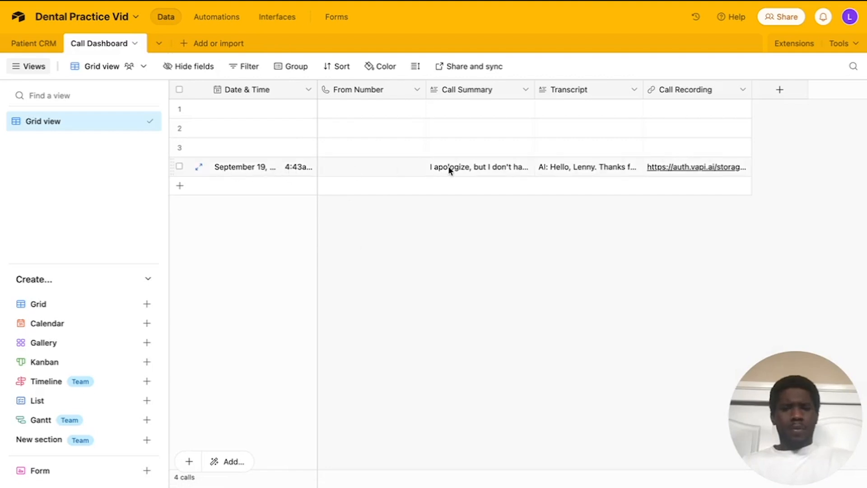
left_click(486, 167)
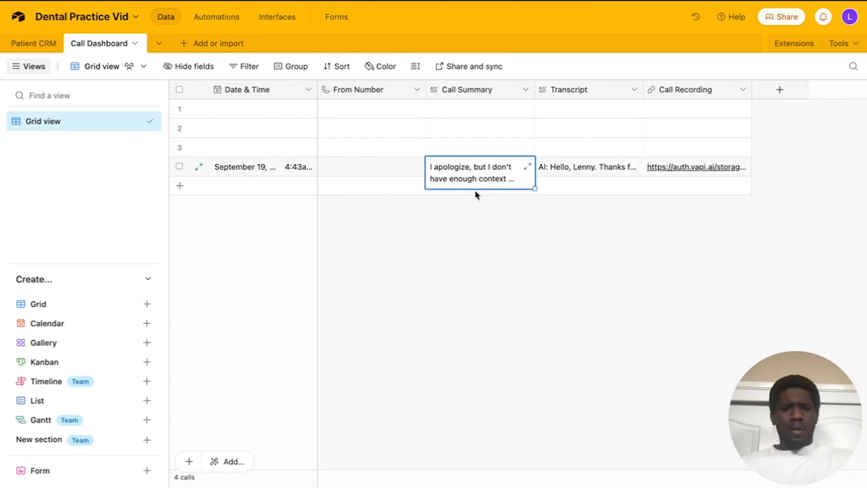
left_click(520, 239)
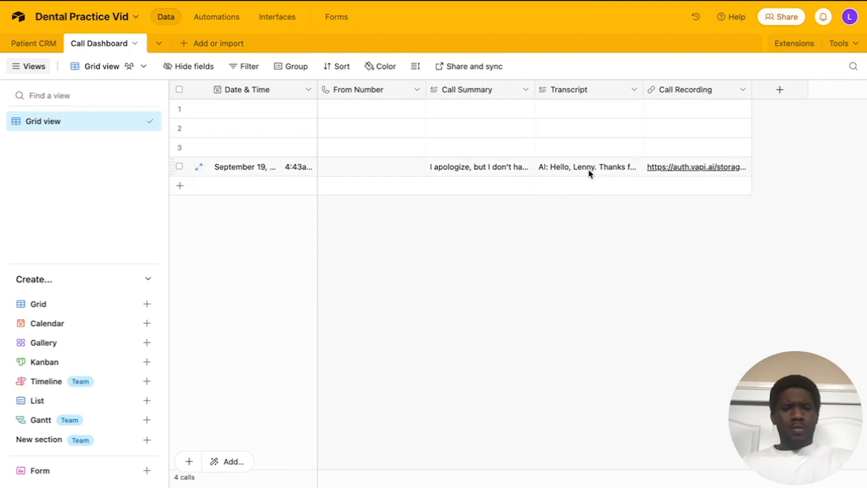
left_click_drag(367, 168, 439, 168)
left_click(389, 208)
Step: Select the three blank rows and delete them
left_click(179, 147)
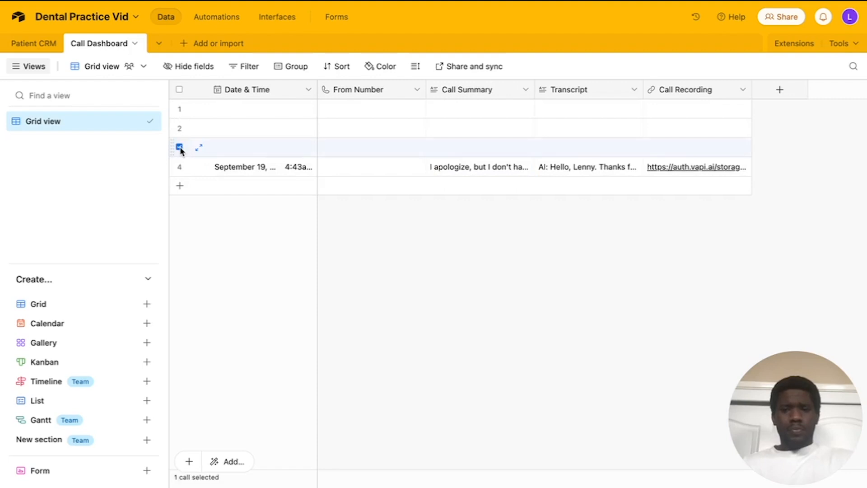
left_click(179, 128)
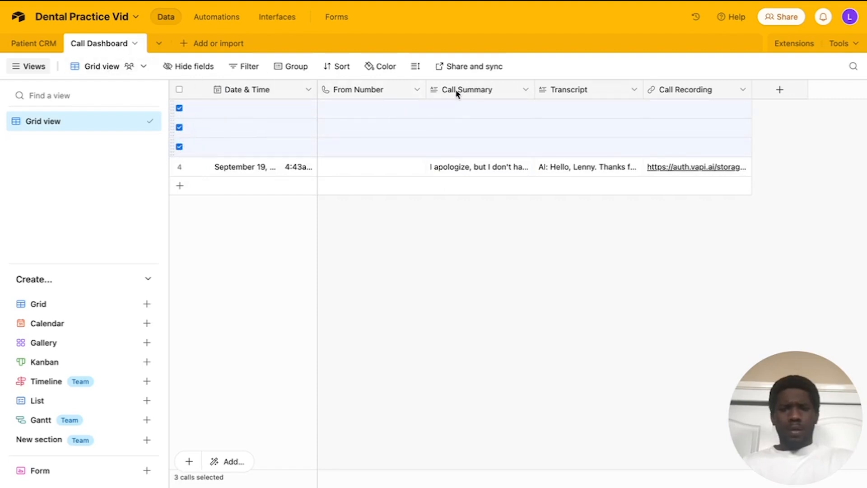
right_click(357, 125)
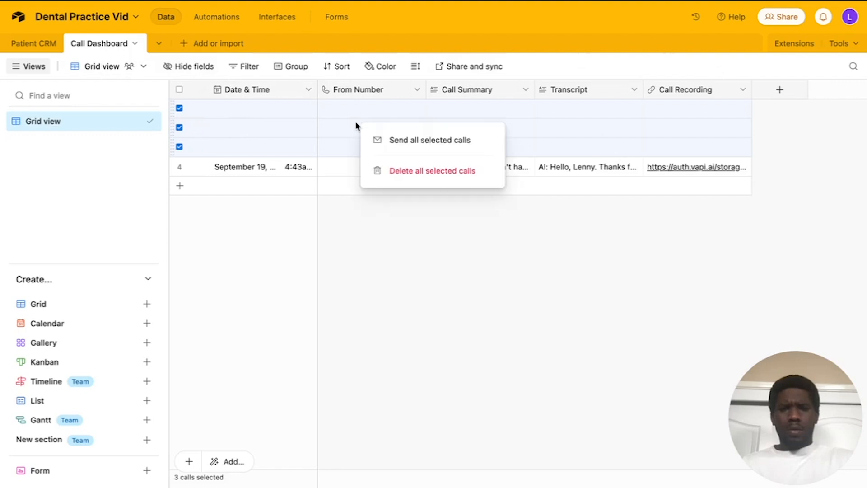
left_click(402, 171)
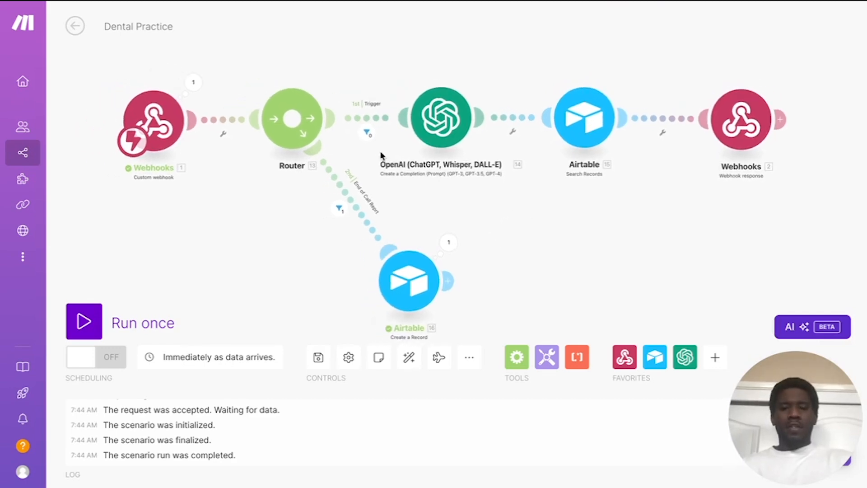
Step: Add a third Router route and rearrange Search Records, Webhook response and Create a Record neatly
left_click(307, 161)
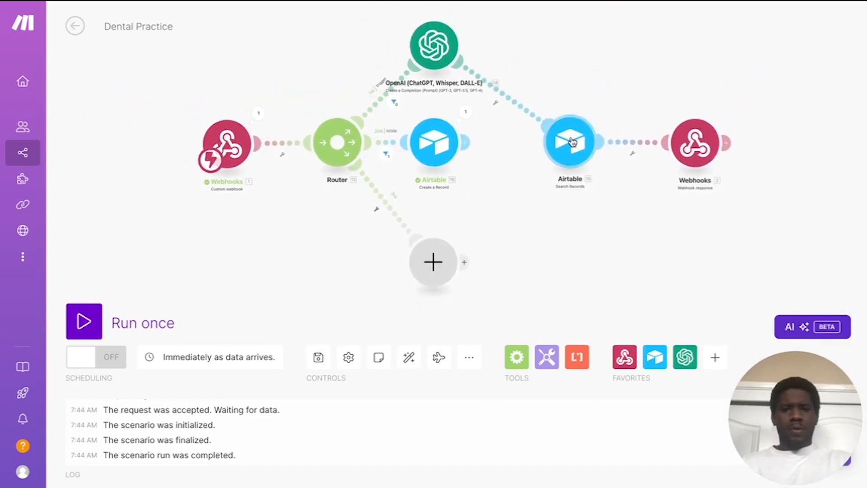
left_click_drag(572, 137, 575, 56)
left_click_drag(702, 149, 709, 59)
left_click_drag(435, 162, 326, 316)
left_click_drag(435, 284, 471, 167)
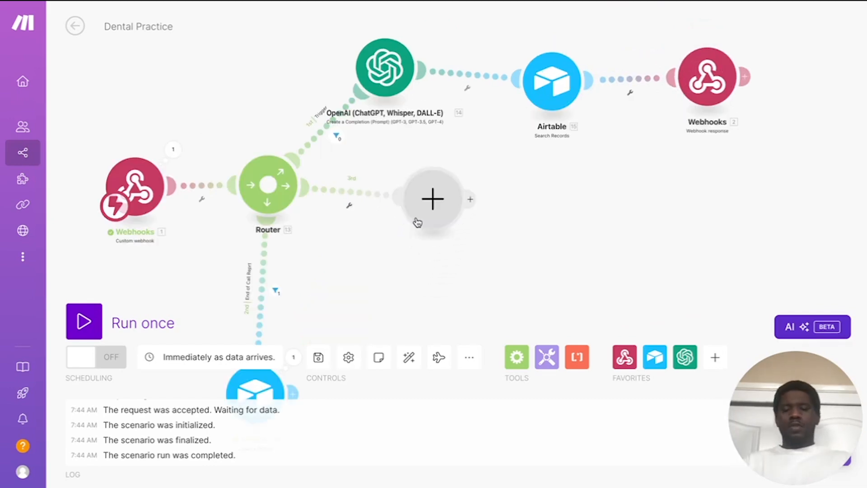
Step: Bring up the app list for the new empty module
left_click(433, 201)
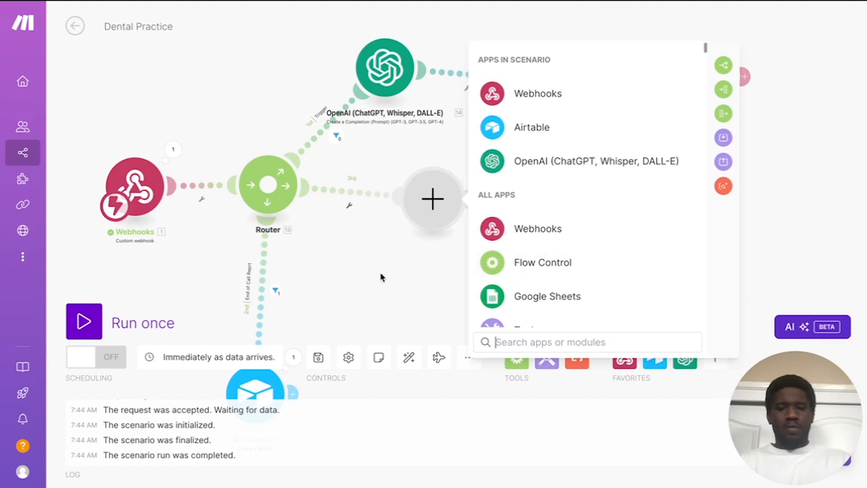
left_click(440, 204)
left_click(440, 204)
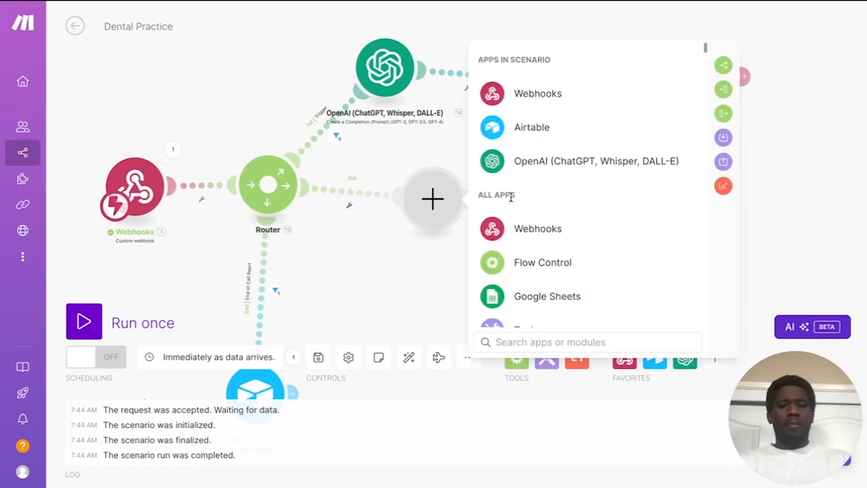
Step: Make the module an OpenAI Create a Completion using model gpt-4o-mini
left_click(577, 167)
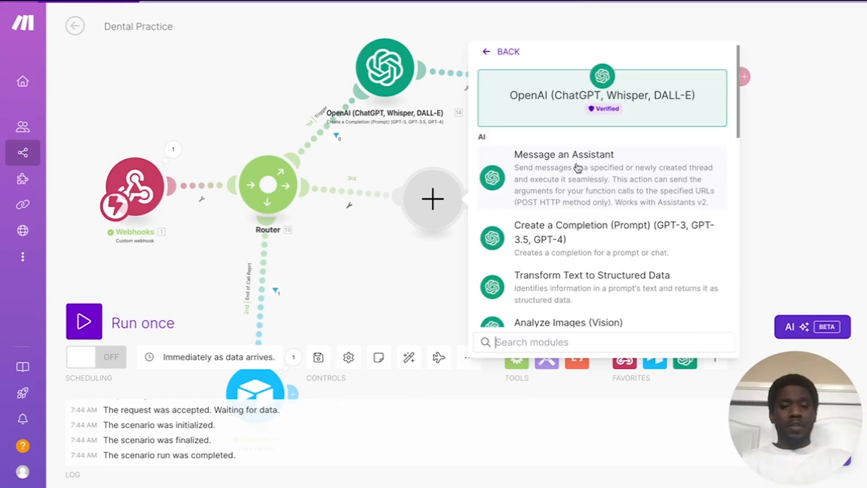
scroll(592, 223, "down", 3)
scroll(594, 217, "up", 2)
left_click(592, 161)
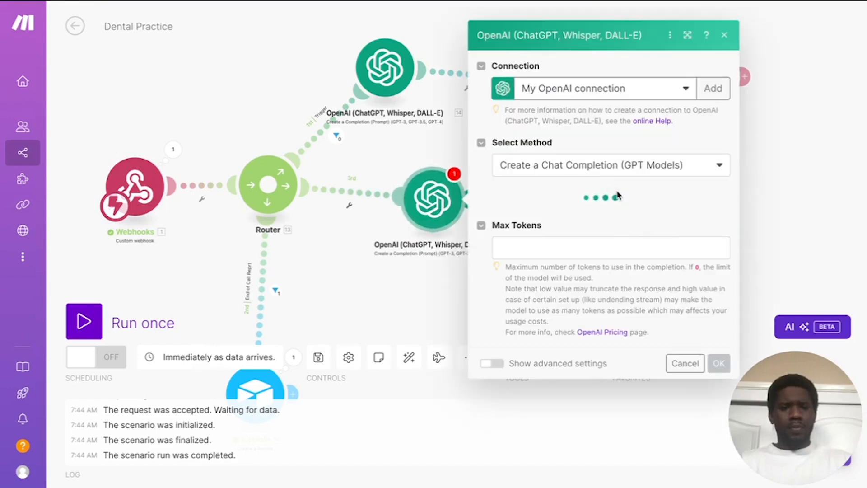
left_click(591, 204)
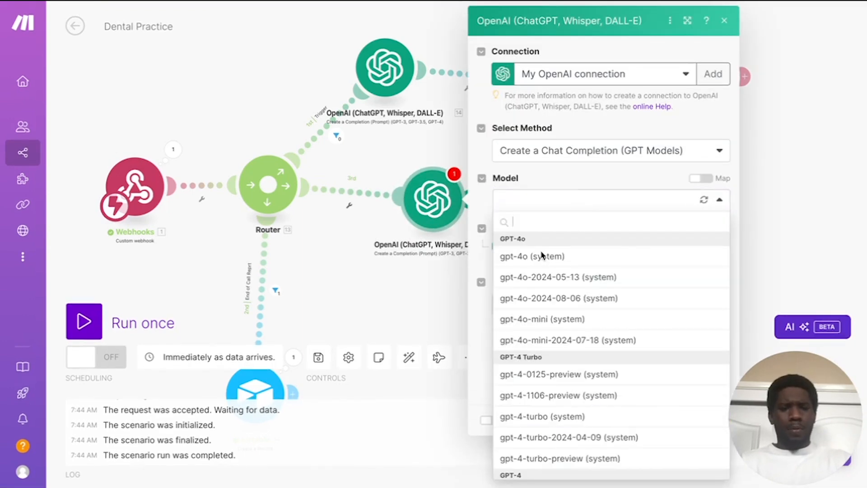
left_click(557, 319)
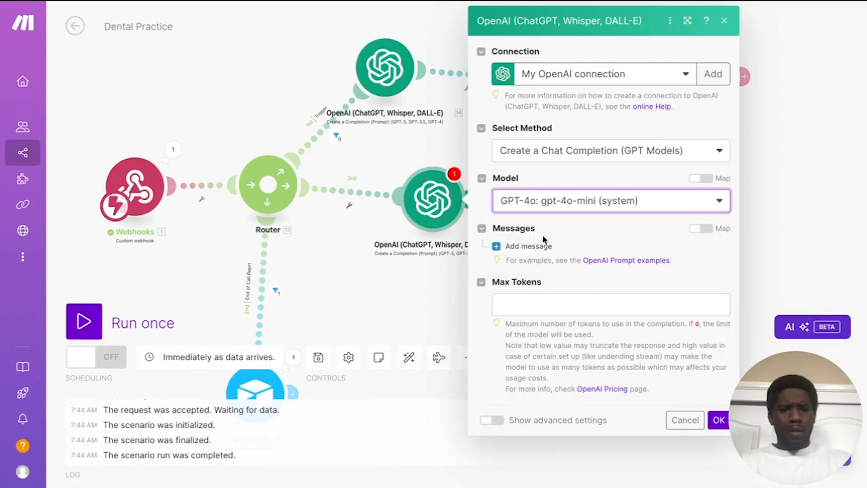
Step: Add a System message containing the pasted dateTime-to-startTime/endTime JSON prompt
left_click(529, 246)
scroll(594, 240, "down", 1)
left_click(596, 242)
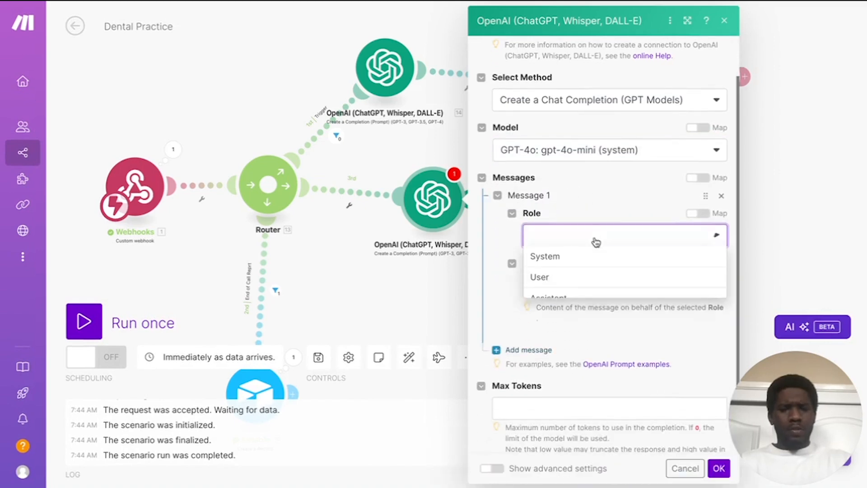
left_click(578, 256)
scroll(562, 233, "down", 1)
left_click(562, 232)
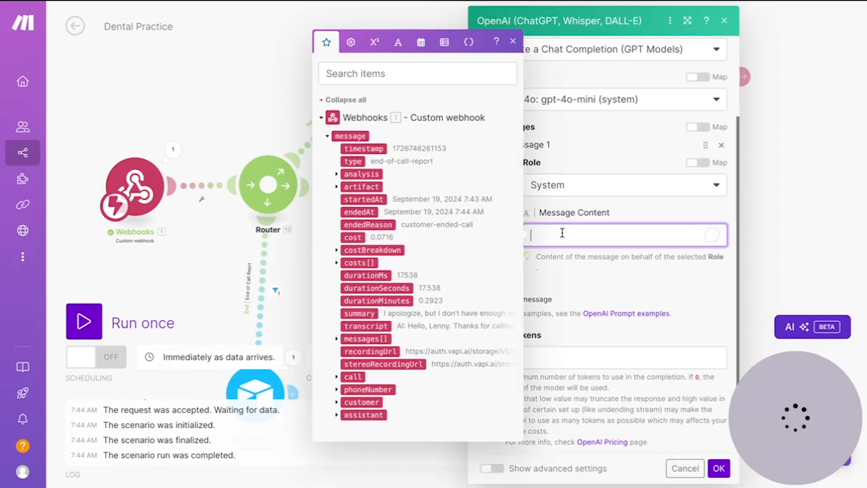
key("ctrl+v")
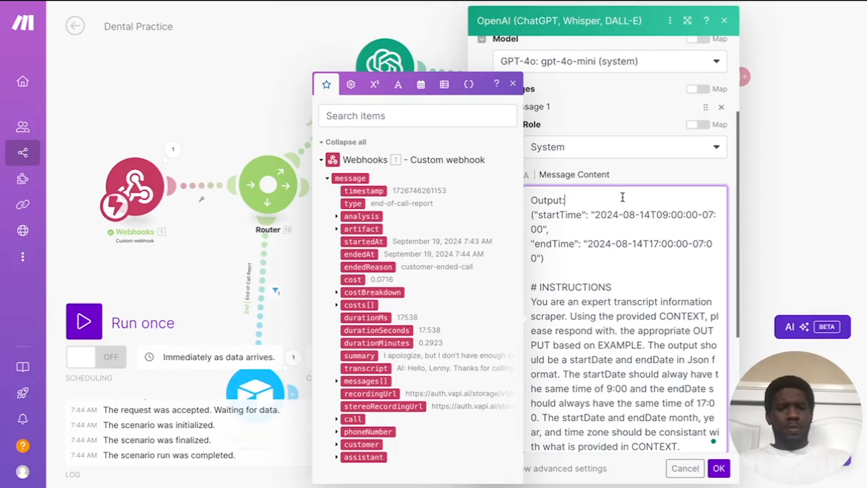
scroll(573, 261, "up", 3)
left_click(588, 209)
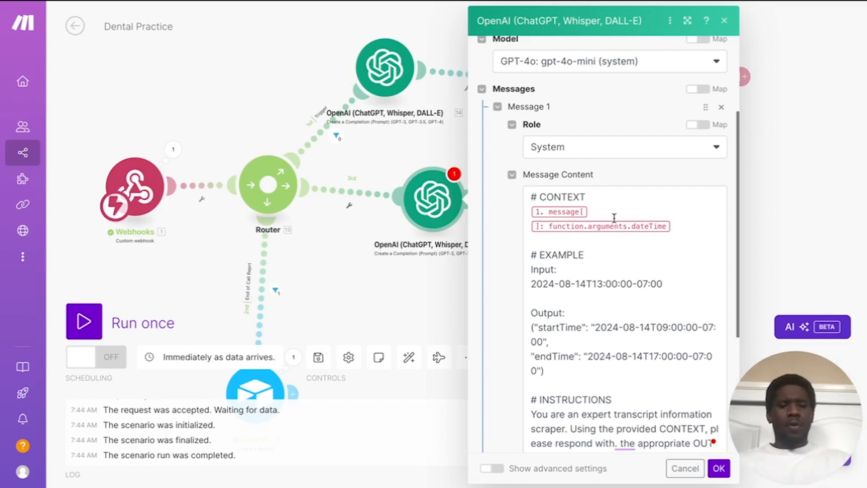
scroll(614, 218, "down", 1)
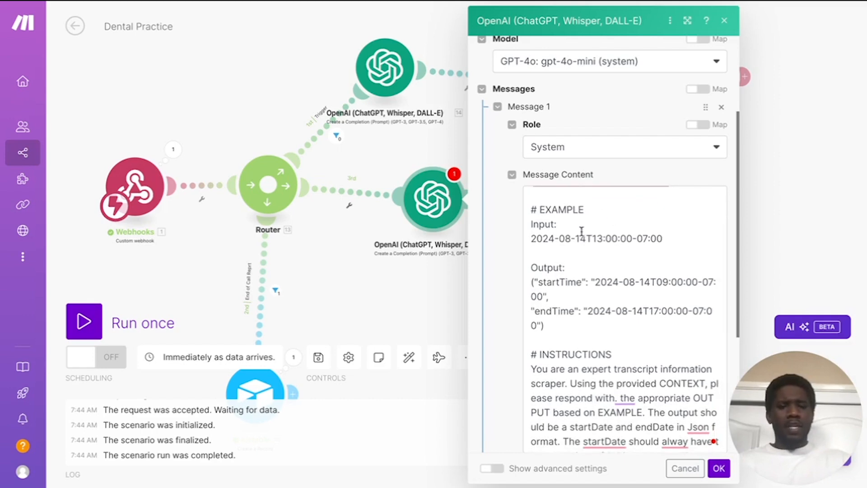
scroll(582, 230, "down", 1)
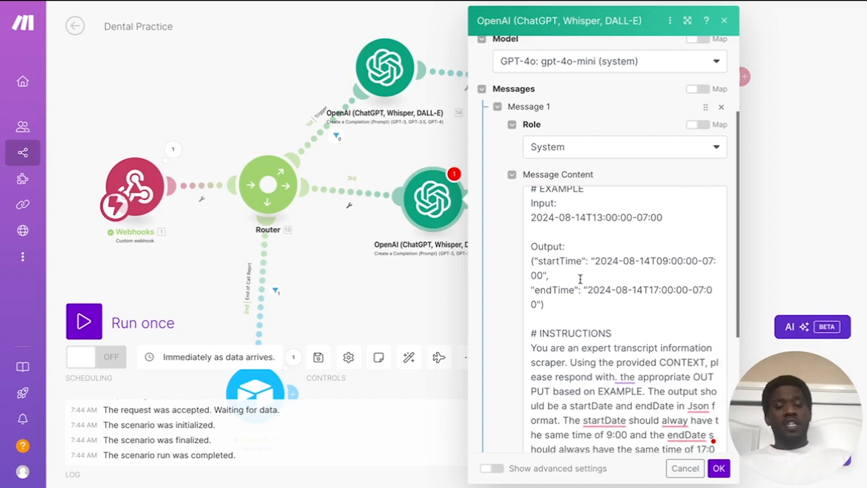
scroll(580, 279, "up", 1)
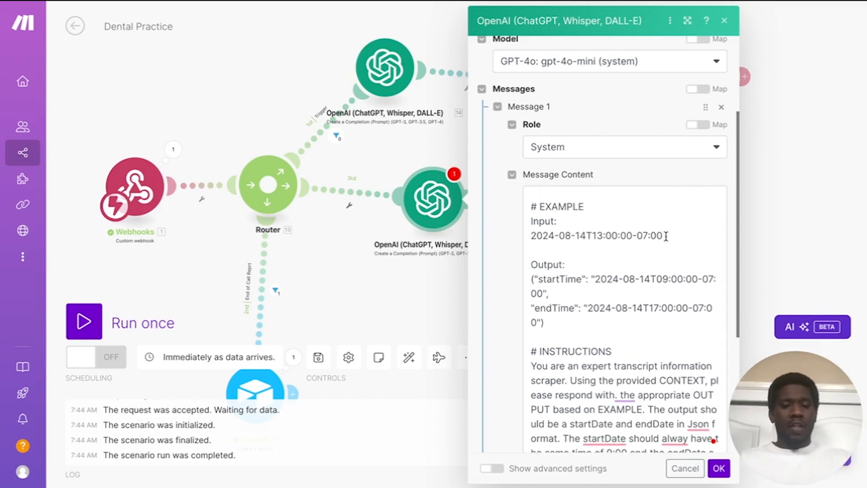
left_click_drag(666, 236, 517, 236)
left_click(605, 254)
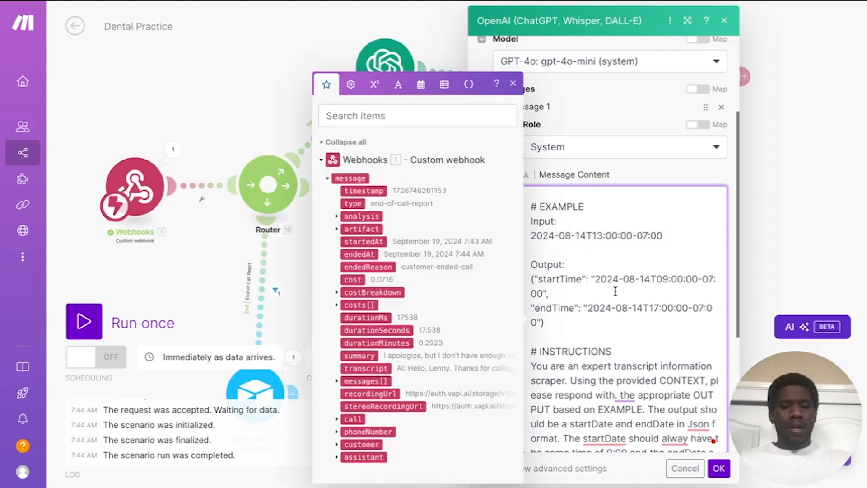
scroll(614, 292, "down", 1)
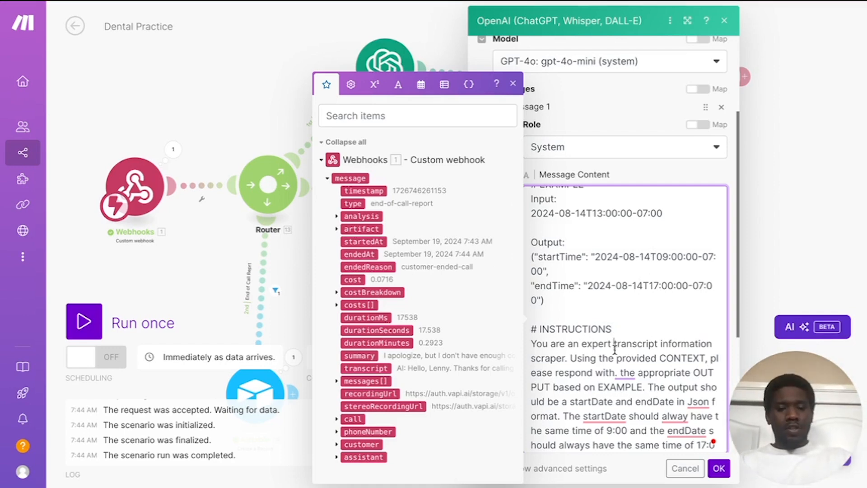
scroll(614, 349, "down", 1)
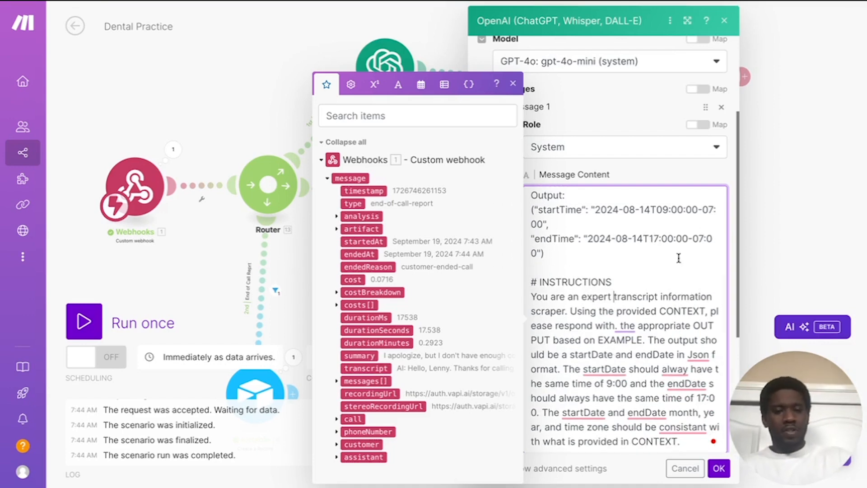
scroll(672, 263, "up", 3)
scroll(616, 251, "down", 3)
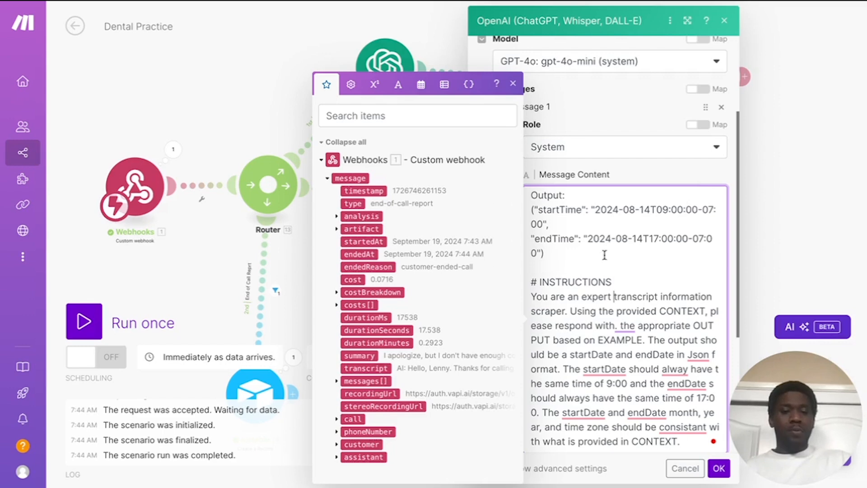
Step: Set the third-route OpenAI module's Max Tokens to 250
left_click(718, 469)
scroll(663, 357, "down", 5)
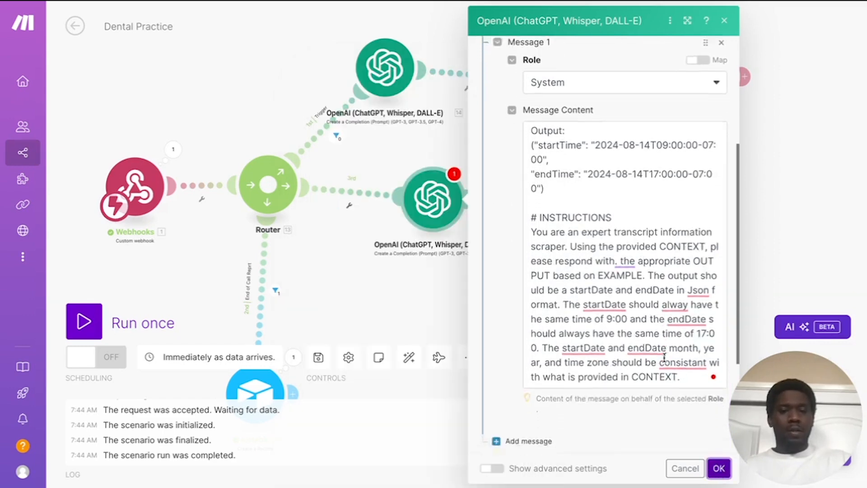
left_click(522, 337)
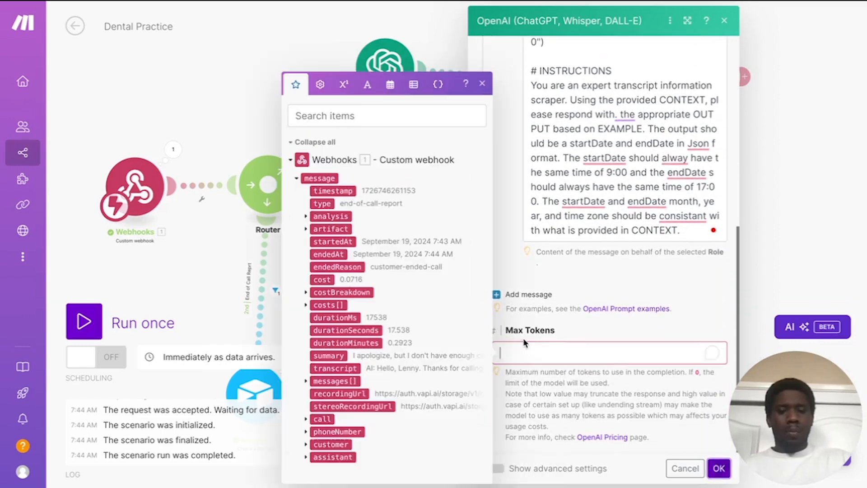
type("250")
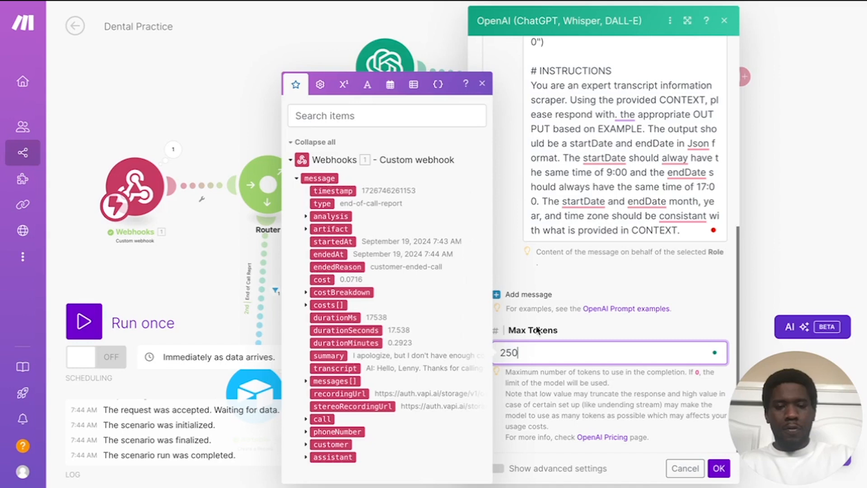
left_click(652, 275)
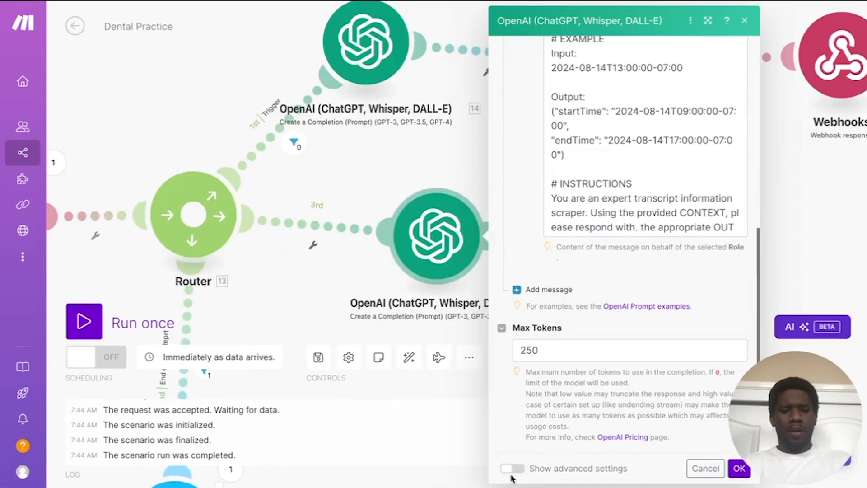
Step: Set the response format to JSON Object, save the module, and add a module after it
left_click(513, 469)
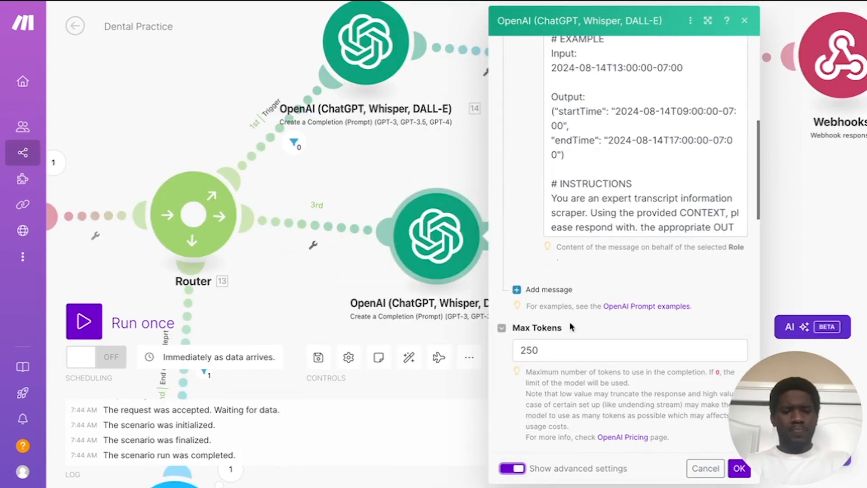
scroll(570, 321, "down", 5)
scroll(570, 321, "down", 10)
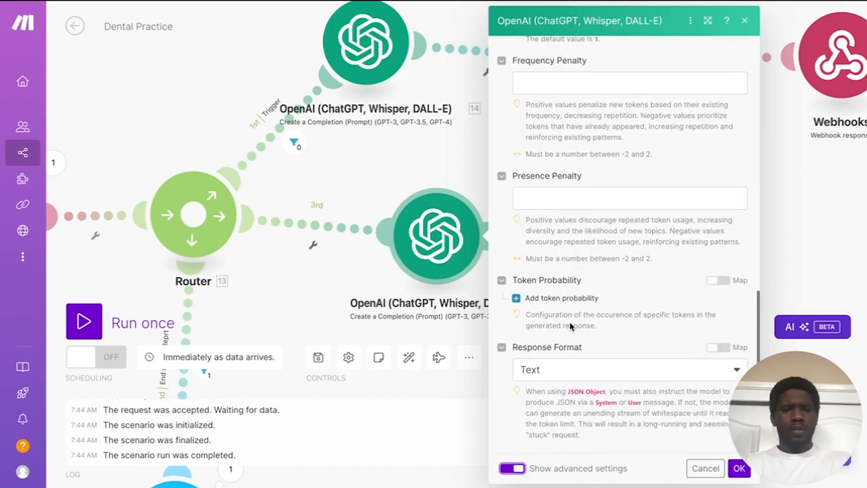
scroll(570, 322, "down", 2)
left_click(571, 282)
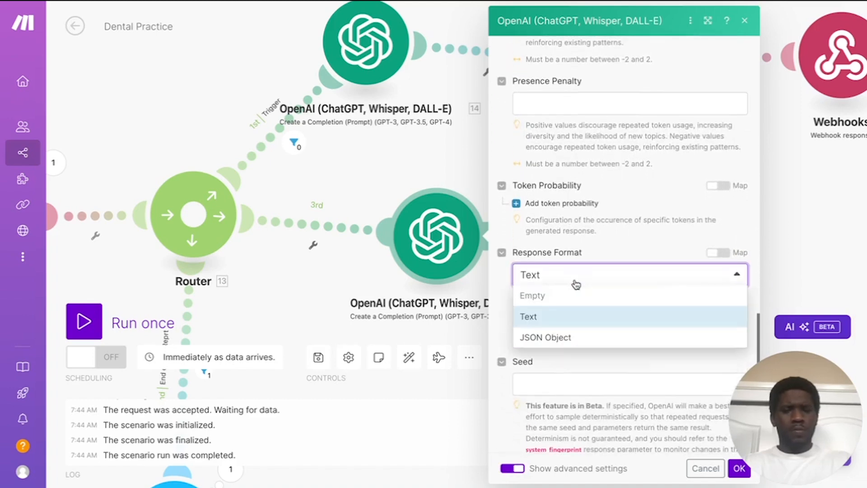
left_click(555, 338)
scroll(587, 316, "up", 10)
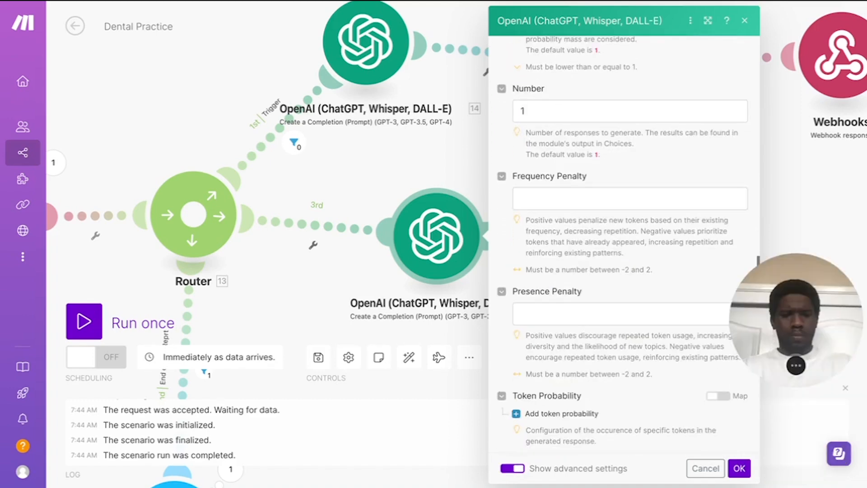
left_click(739, 469)
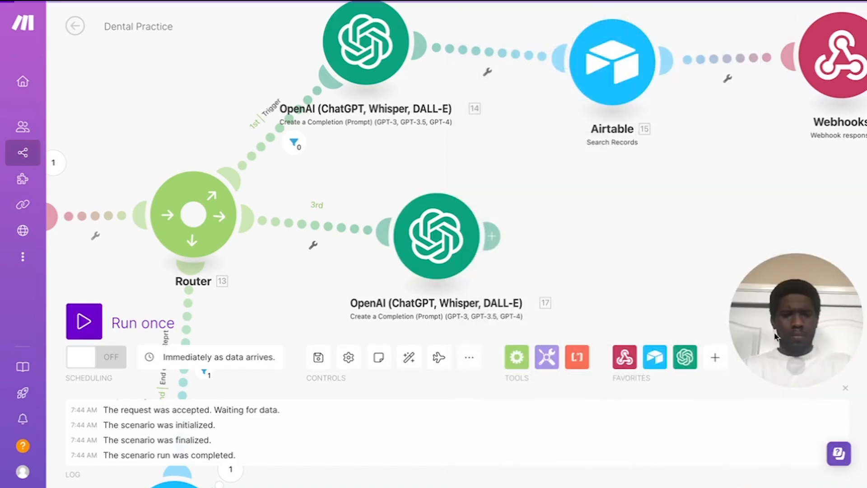
left_click(492, 237)
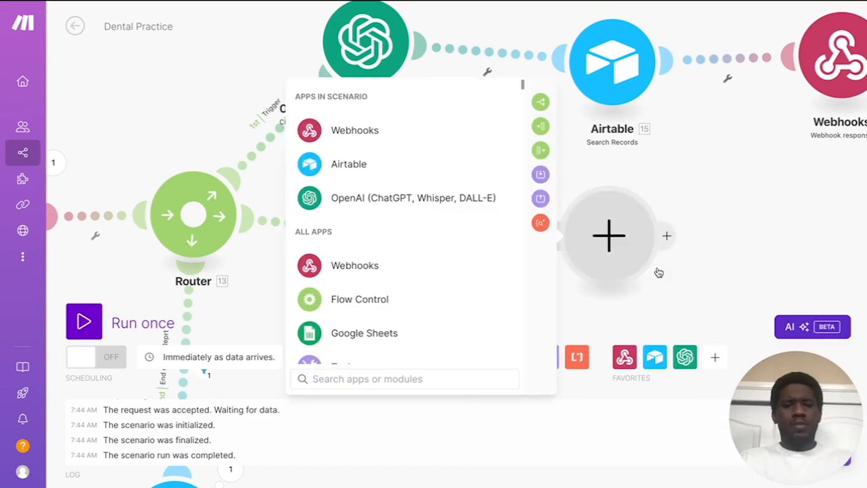
Step: Add a JSON > Parse JSON module whose JSON string is the OpenAI module's 17. Result
scroll(408, 258, "down", 3)
scroll(408, 259, "down", 1)
left_click(404, 254)
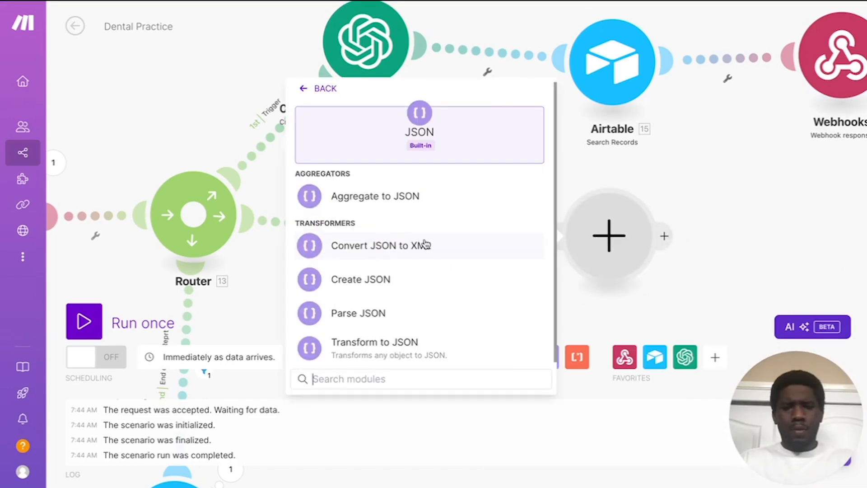
left_click(381, 311)
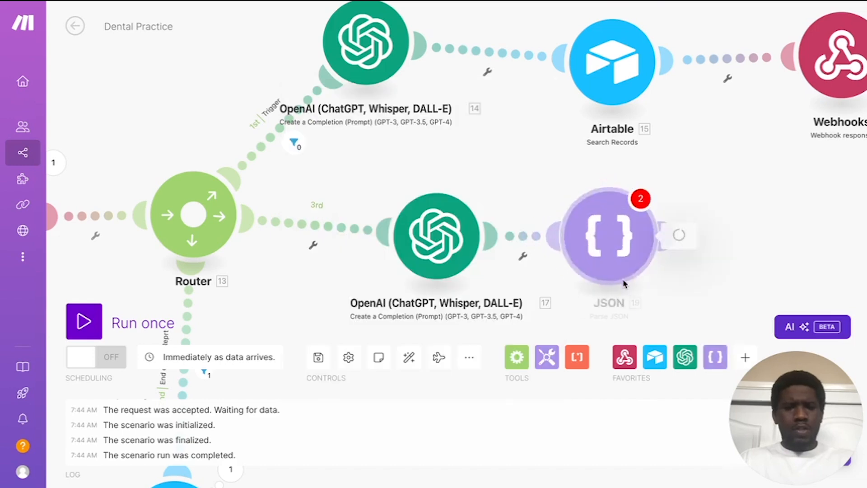
left_click(375, 289)
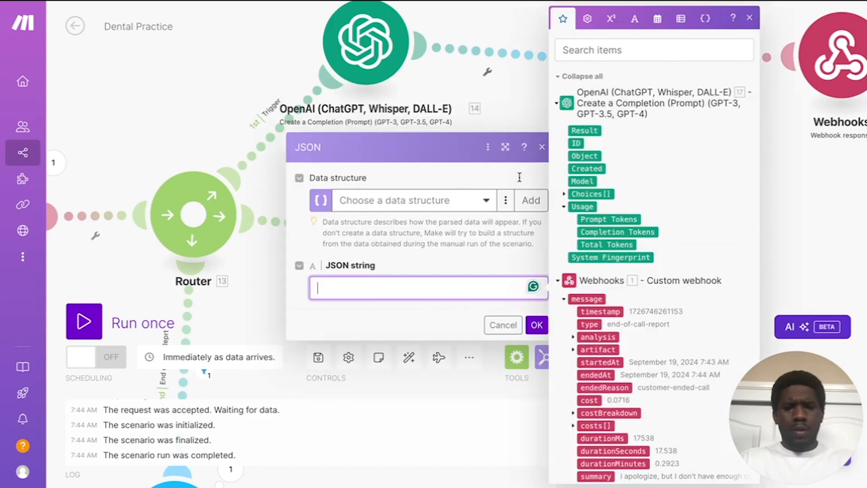
left_click(591, 131)
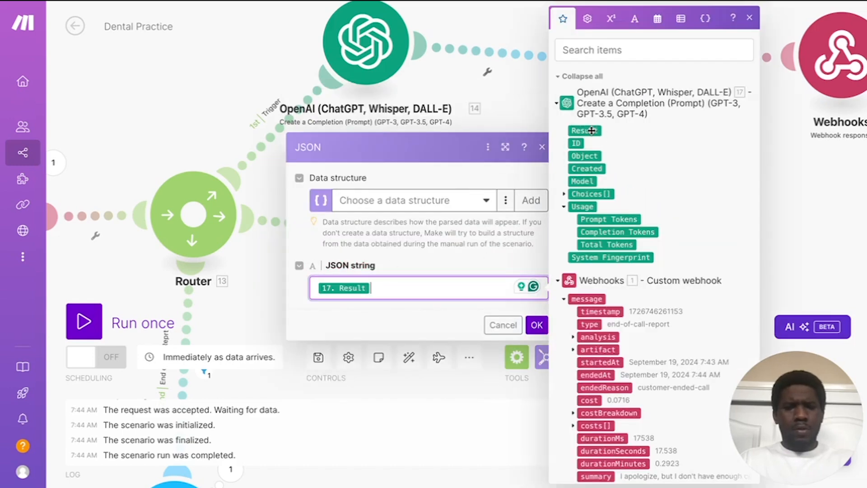
left_click(535, 325)
Step: Attach an HTTP app module after the Parse JSON module on the third route
scroll(511, 163, "down", 5)
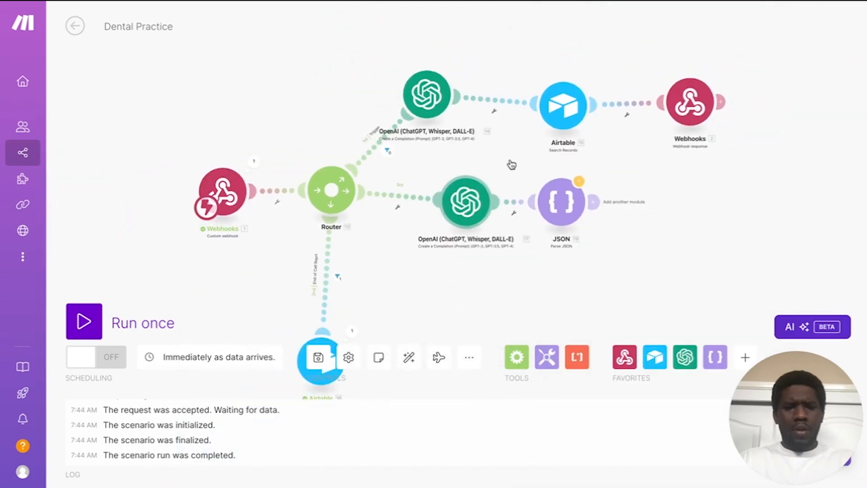
scroll(574, 237, "up", 4)
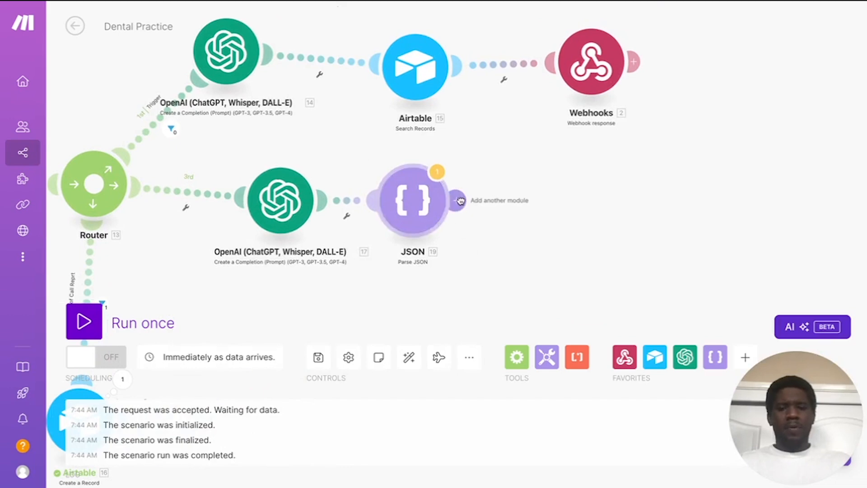
left_click(455, 200)
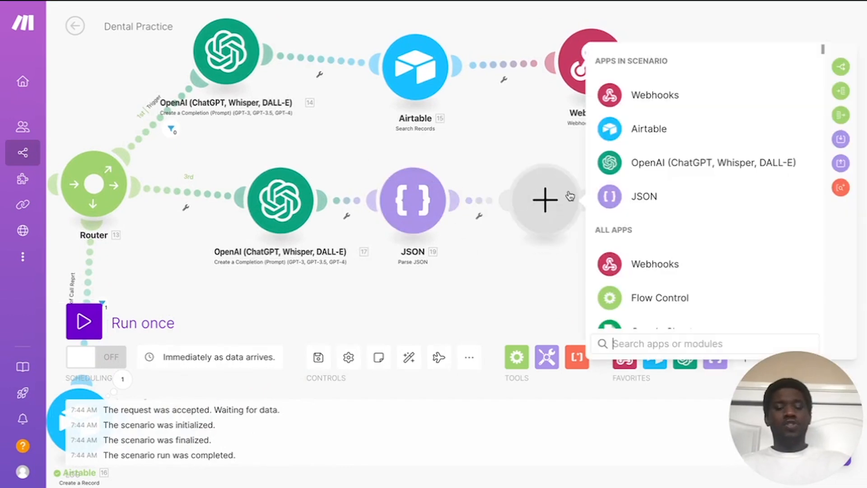
scroll(688, 205, "down", 1)
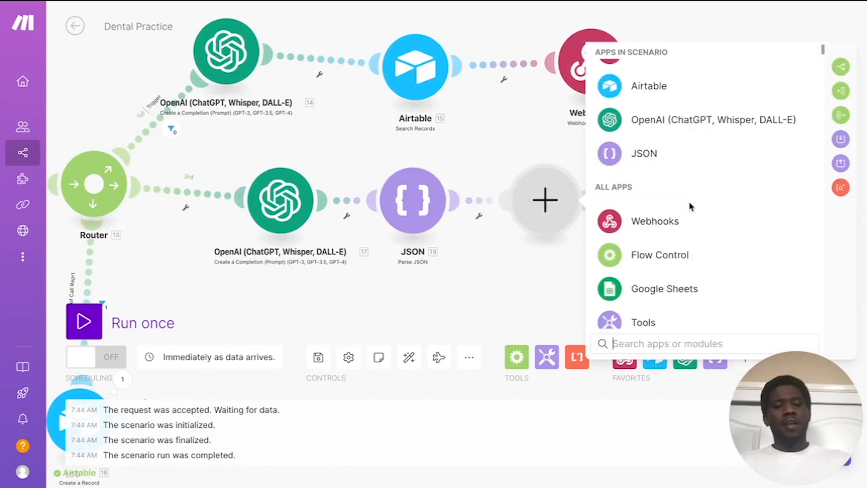
scroll(706, 188, "down", 1)
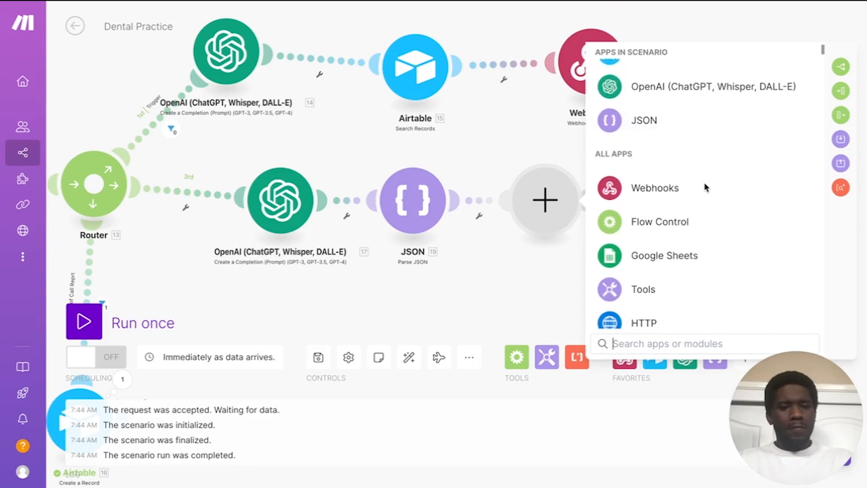
scroll(705, 188, "up", 2)
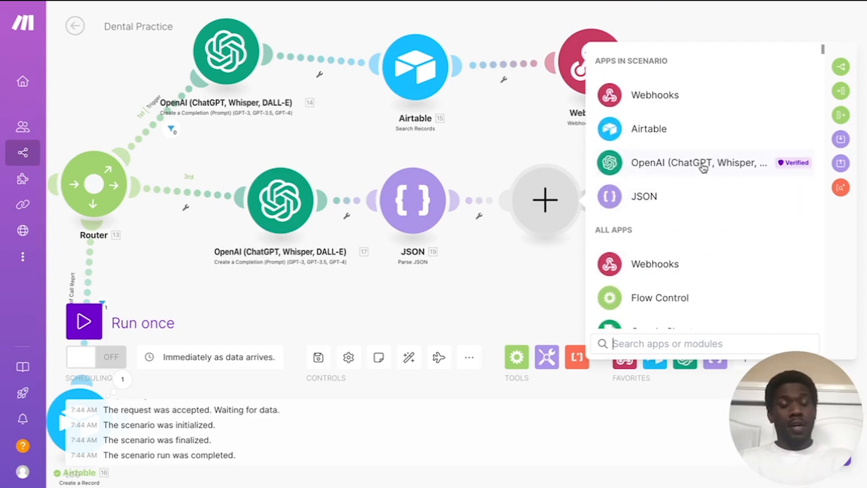
scroll(692, 198, "down", 1)
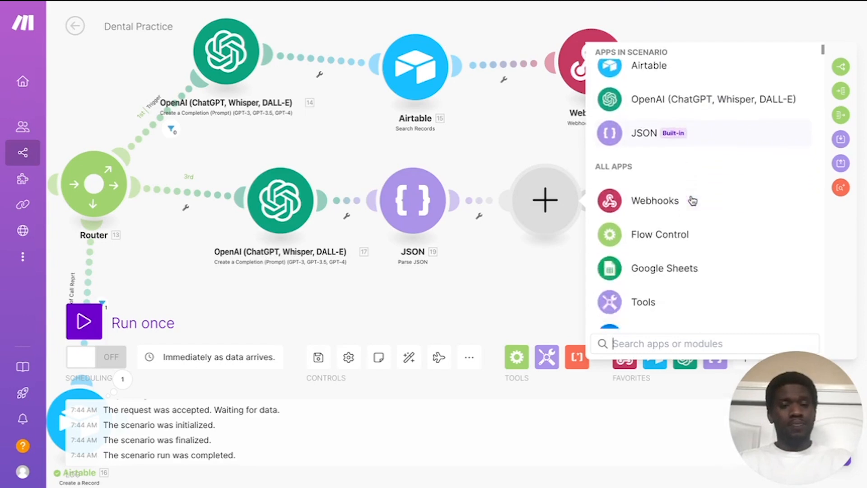
scroll(692, 200, "down", 3)
left_click(682, 127)
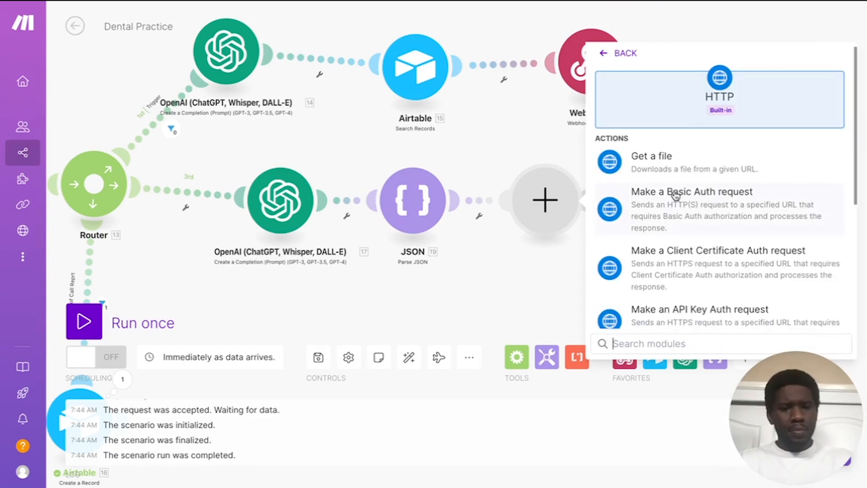
scroll(719, 206, "down", 2)
scroll(721, 208, "down", 3)
left_click(707, 248)
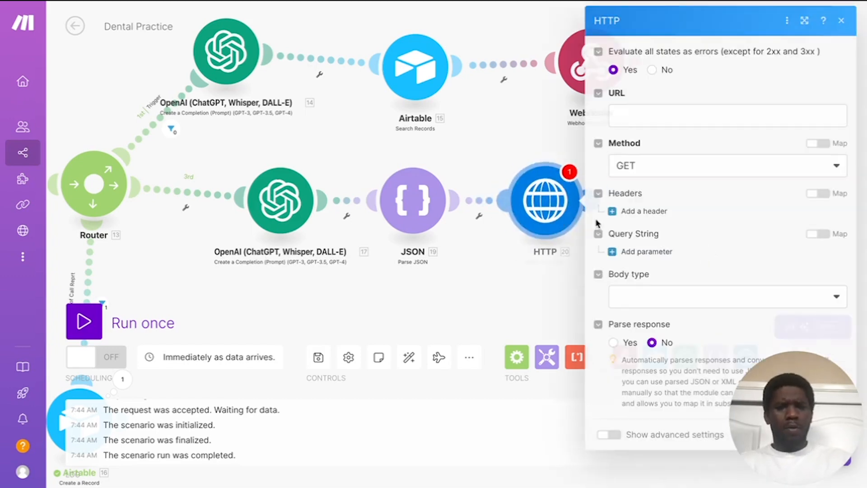
left_click(662, 116)
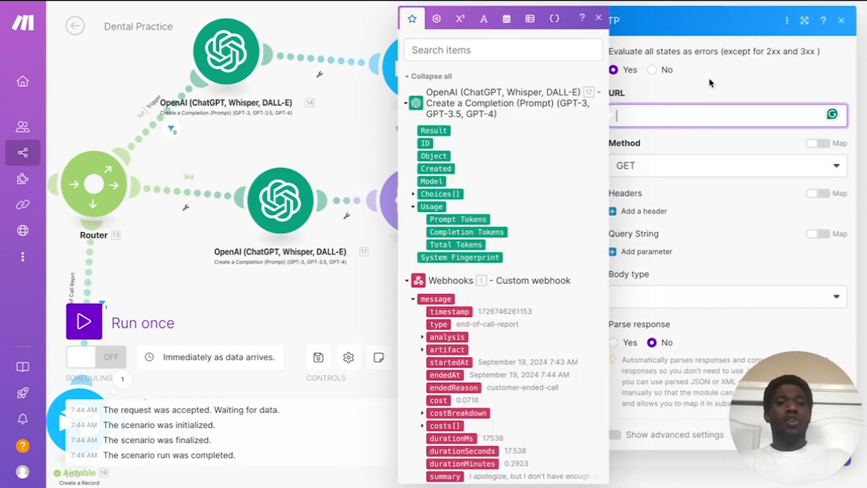
type("https://api.cal.com/v1/slots")
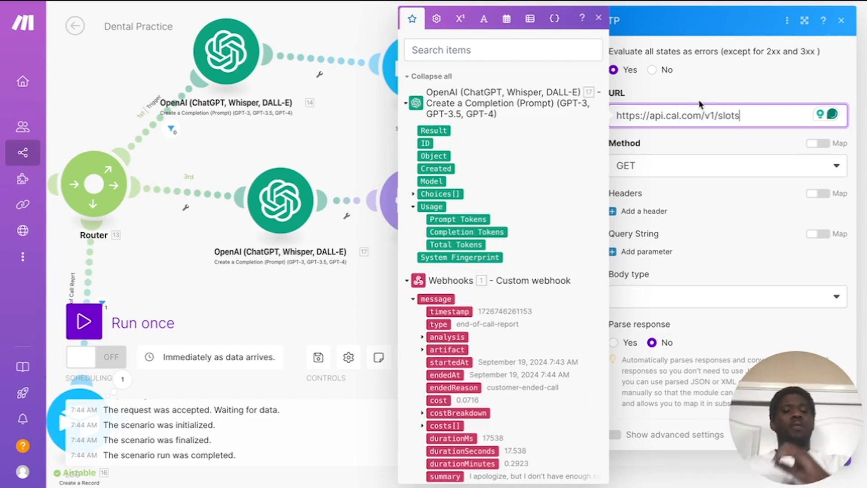
left_click(715, 97)
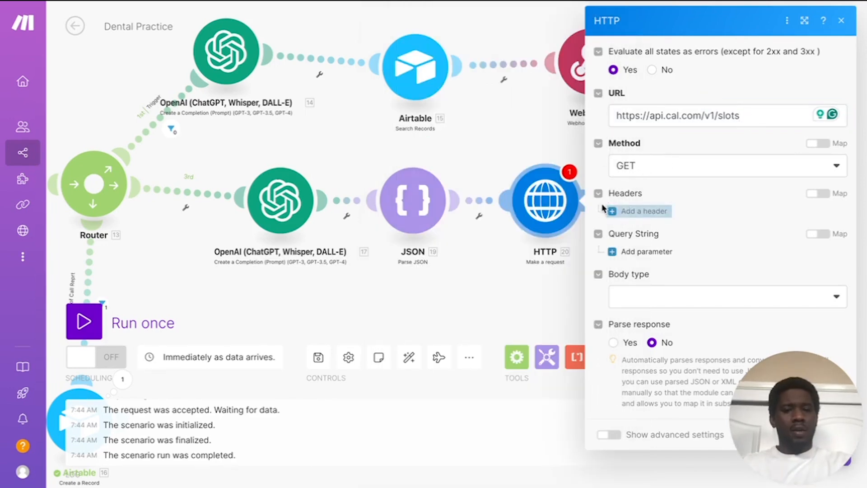
Step: Add a Content-Type request header and begin its value as 'application/'
left_click(634, 210)
left_click(654, 250)
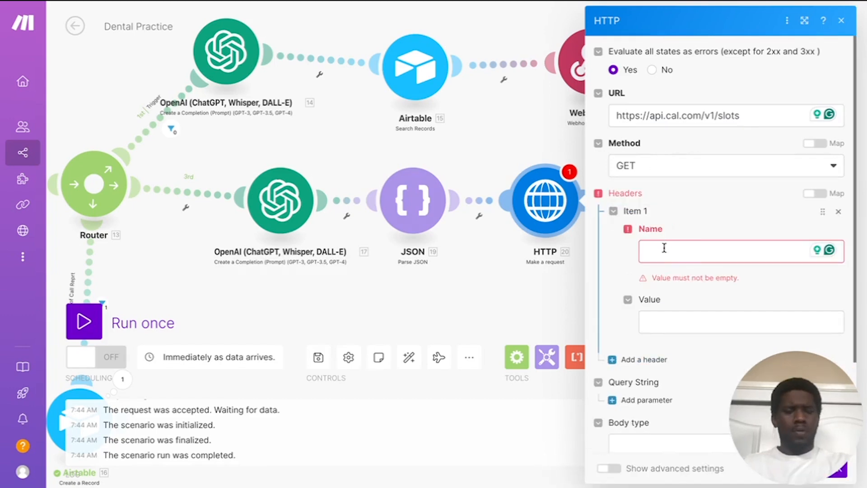
type("Content-Type")
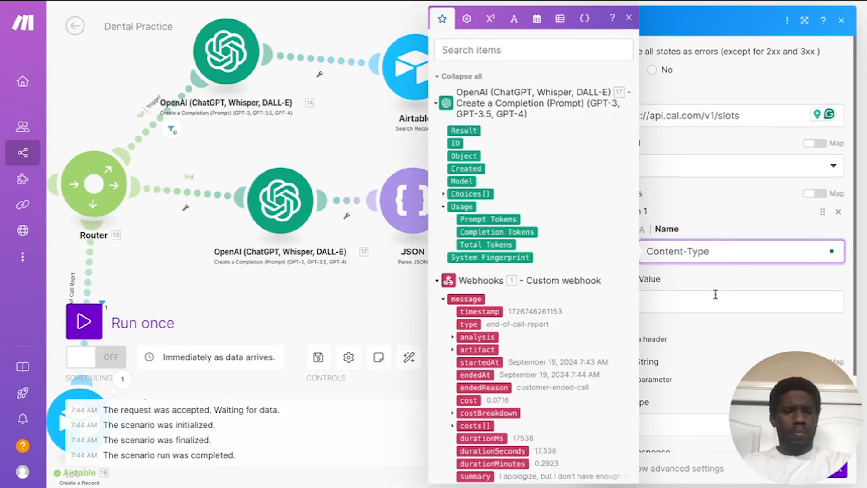
left_click(713, 296)
type("application/")
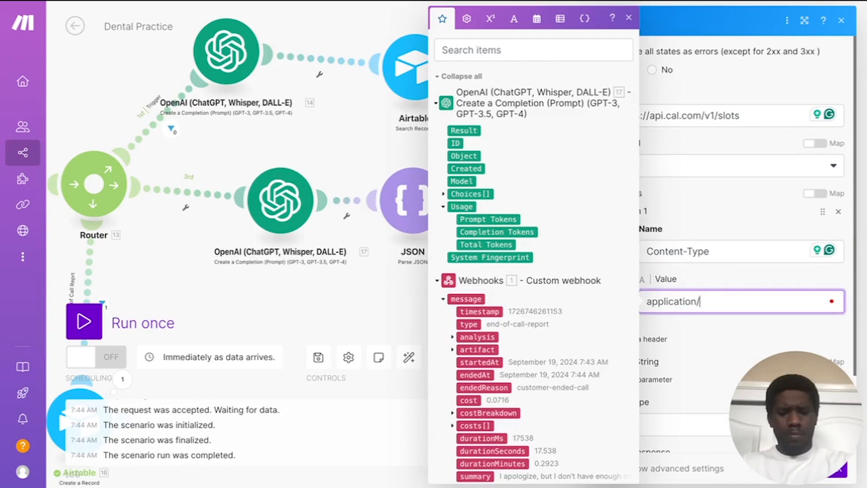
Step: Finish the header value, add two query-string parameters, and enter the first parameter's name
left_click(741, 339)
scroll(741, 339, "down", 2)
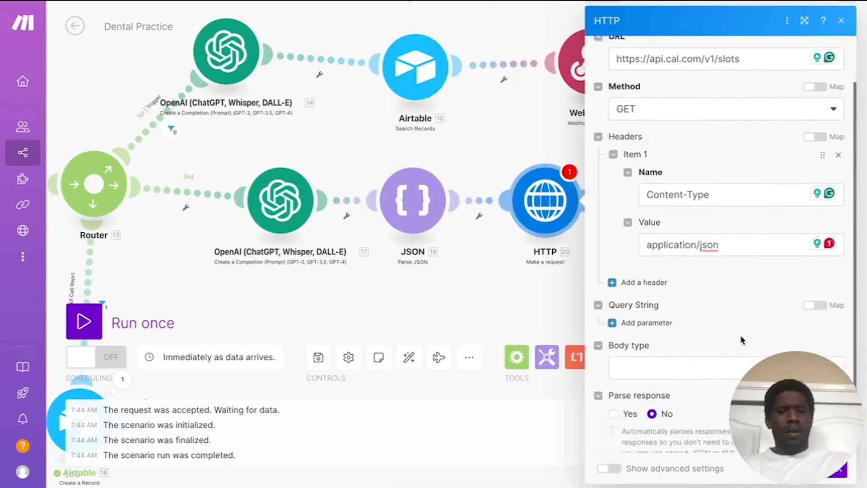
left_click(612, 285)
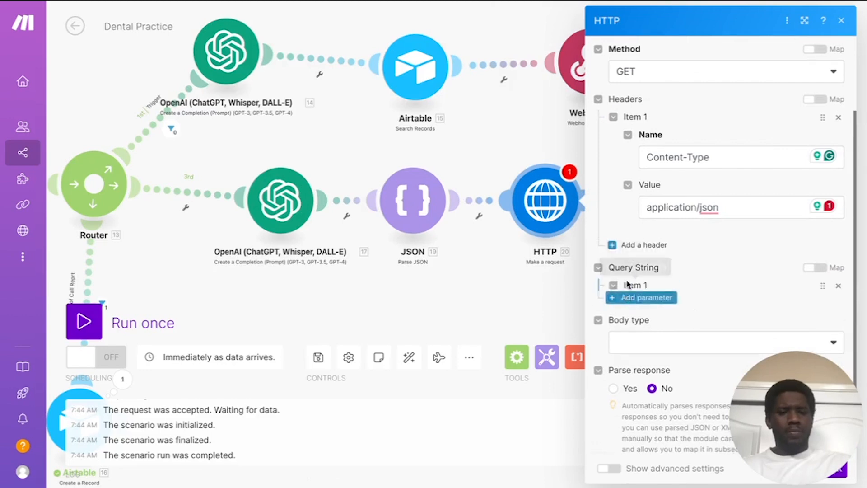
scroll(705, 240, "down", 2)
scroll(705, 240, "down", 1)
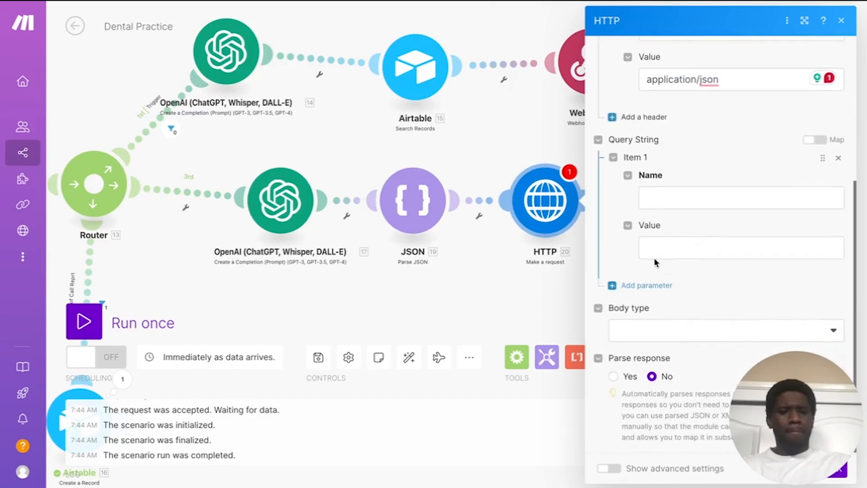
left_click(643, 286)
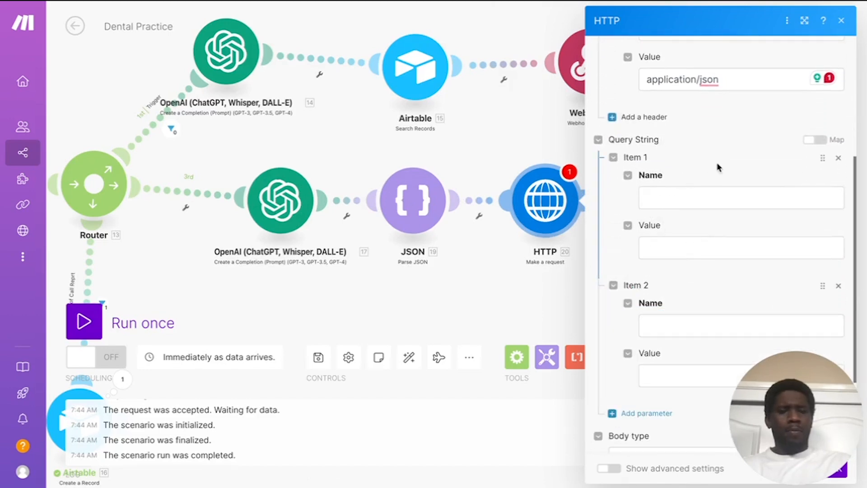
scroll(718, 167, "up", 1)
left_click(696, 220)
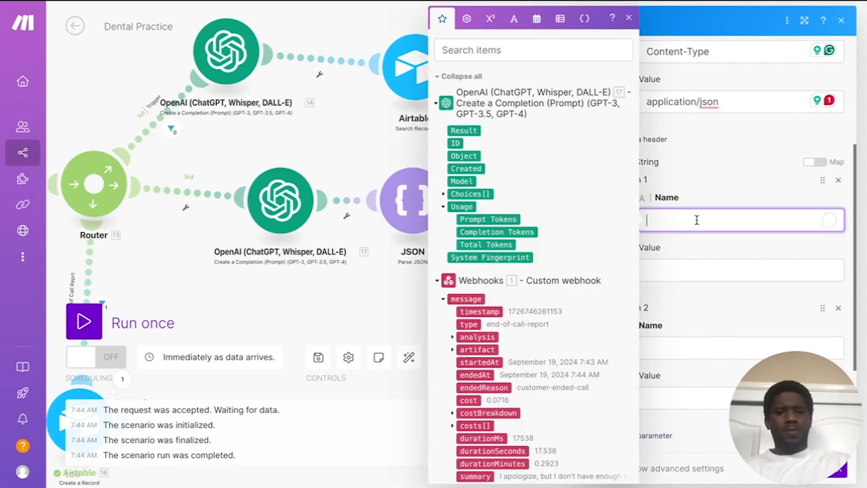
type("a[")
type("piKey")
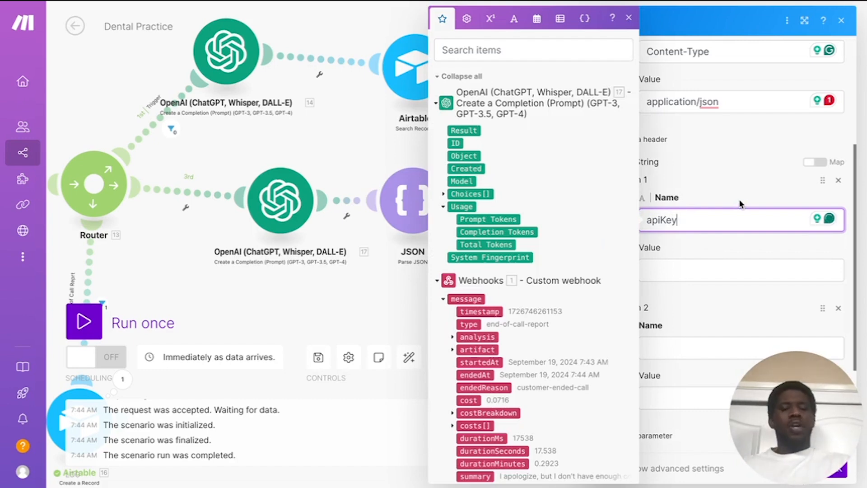
left_click(691, 266)
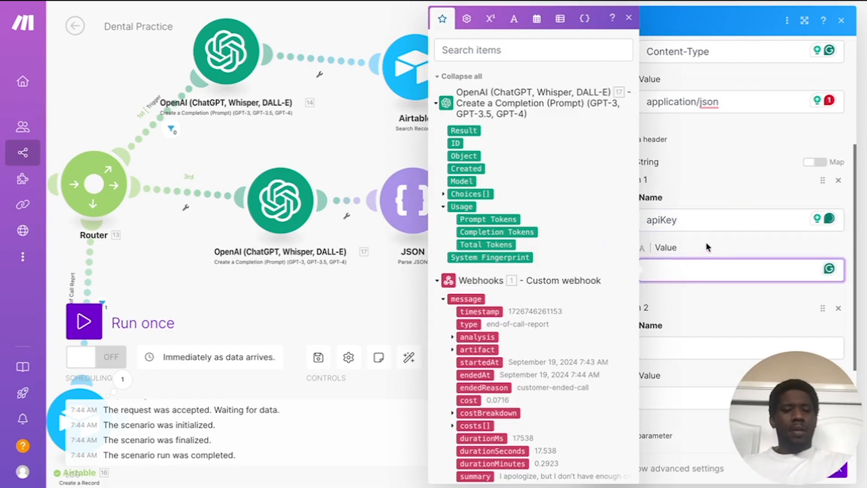
left_click(707, 247)
Step: Name the next query parameters eventTypeId and startTime, and add a fourth named endTime
scroll(707, 247, "down", 1)
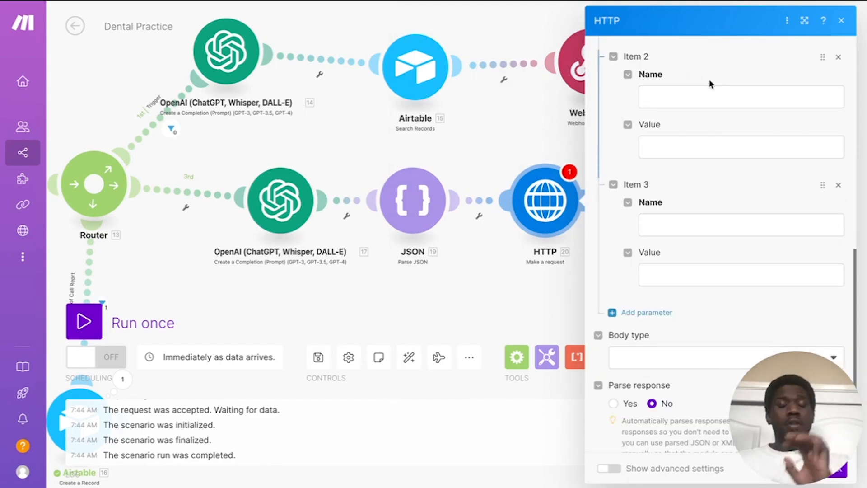
left_click(658, 99)
type("event")
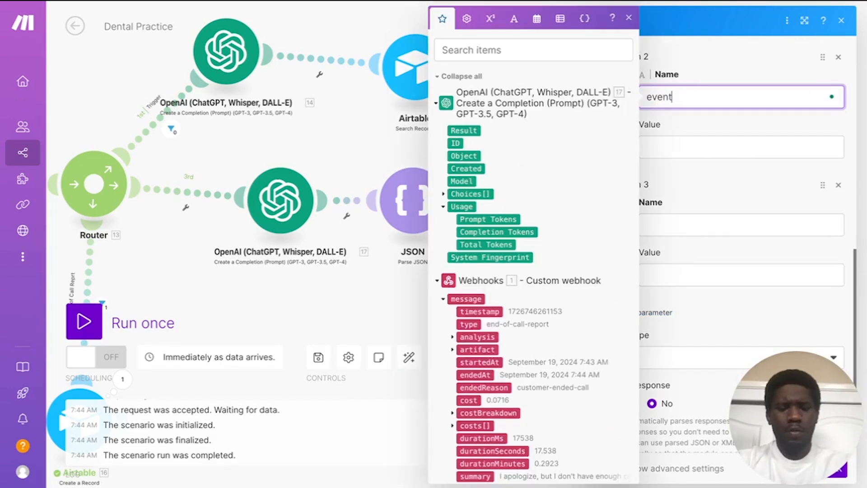
type("Tpy")
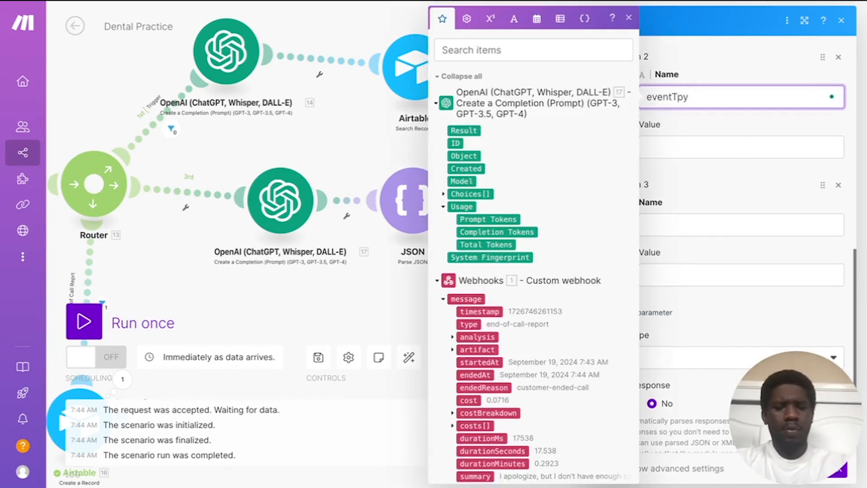
key("BackSpace")
key("BackSpace")
type("ypeId")
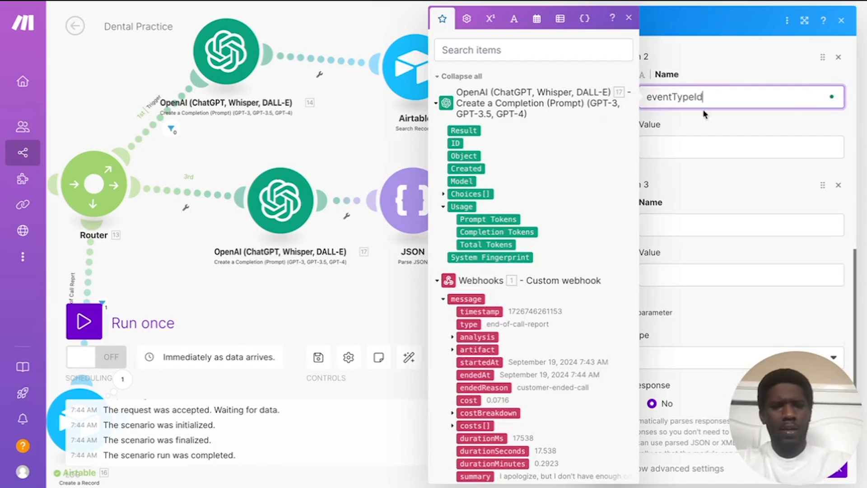
left_click(681, 218)
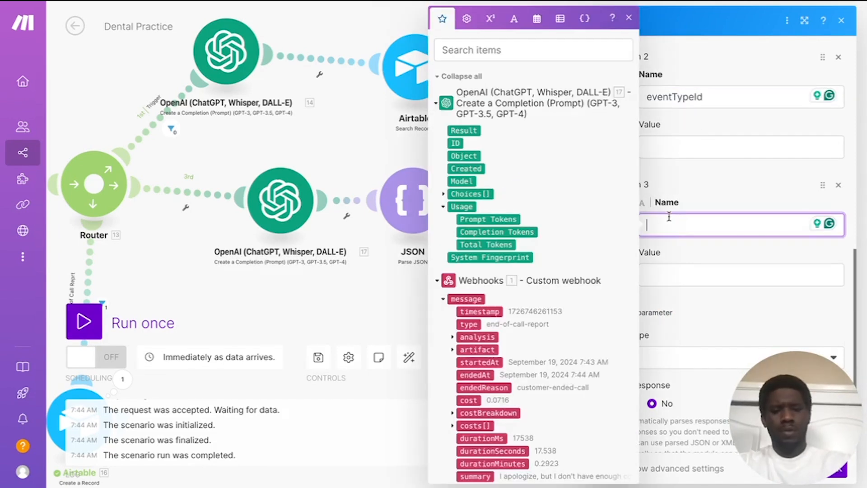
type("sta")
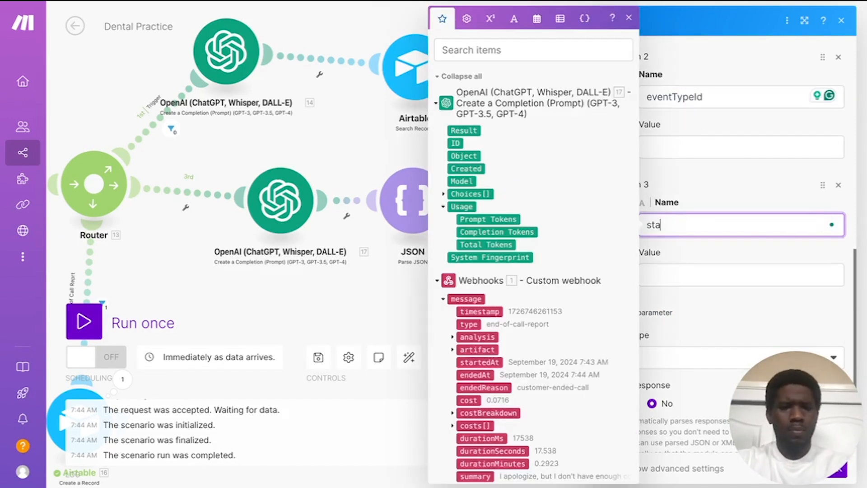
type("rtTime")
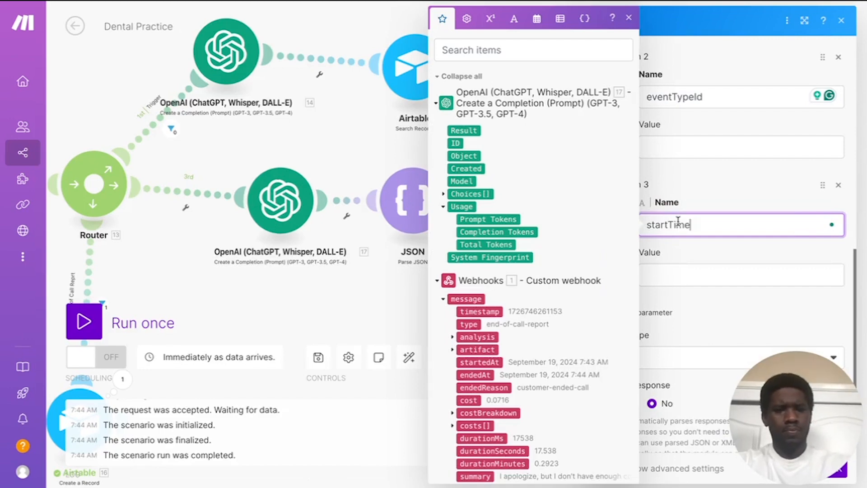
left_click(700, 305)
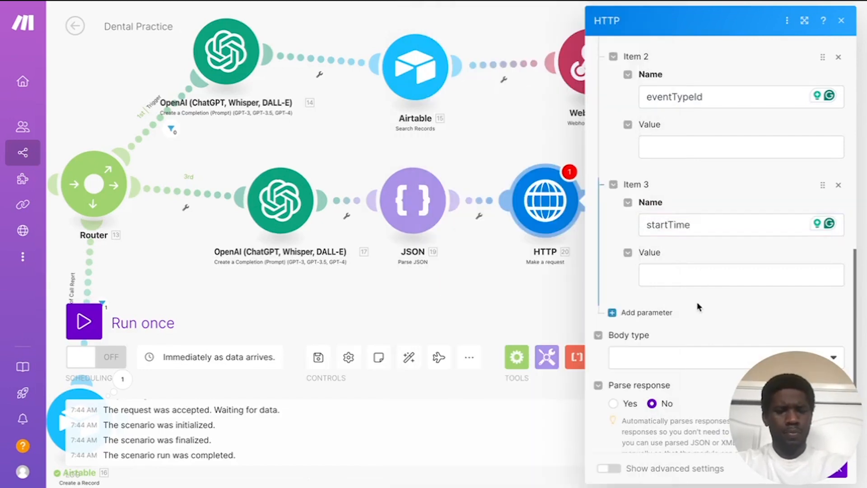
left_click(651, 312)
left_click(656, 351)
type("E")
type("endTime")
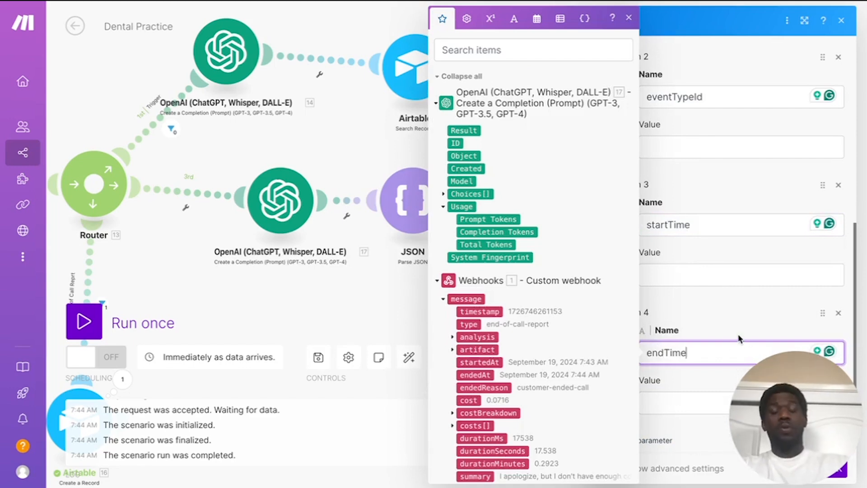
left_click(727, 330)
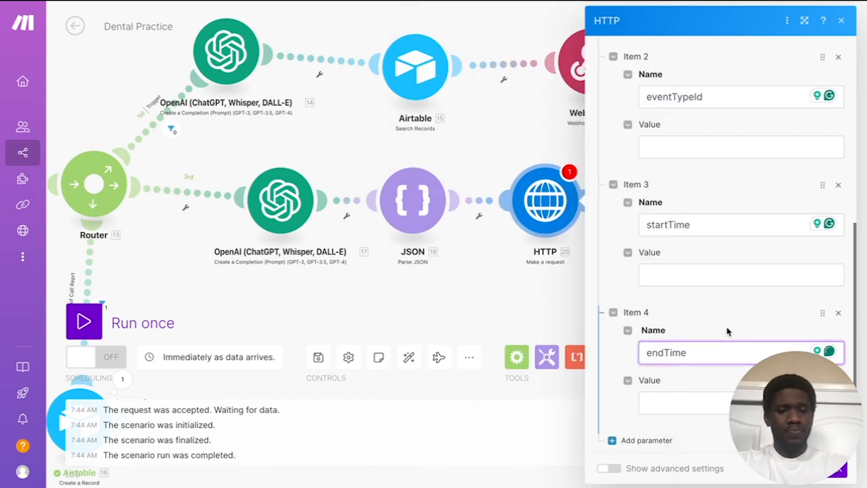
scroll(722, 316, "down", 3)
scroll(686, 321, "up", 1)
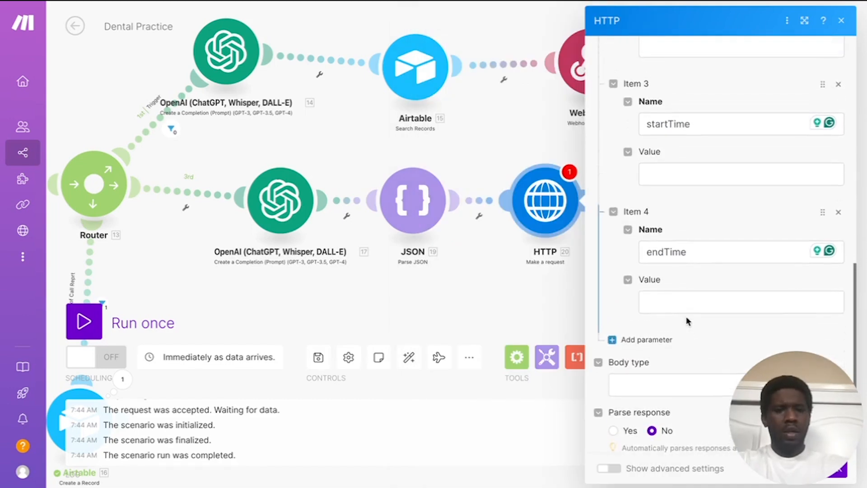
scroll(686, 319, "up", 2)
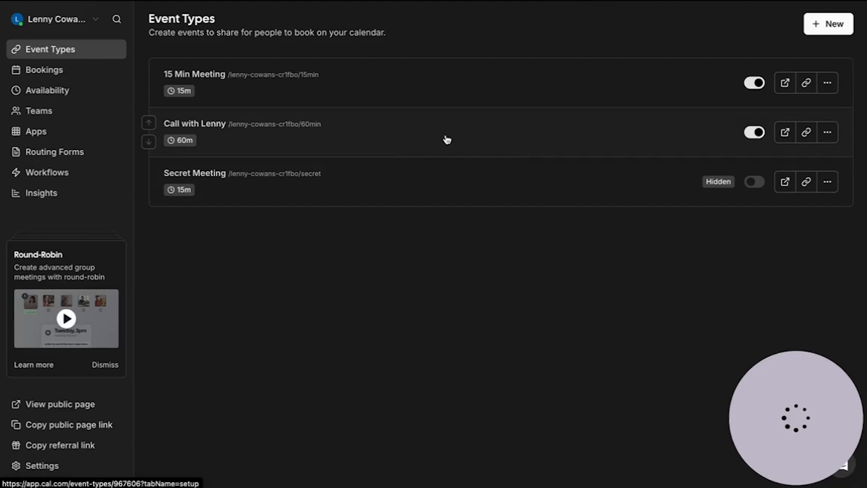
Step: Open Cal.com's 60-minute call event and paste its ID 967606 into a Make parameter value
left_click(325, 141)
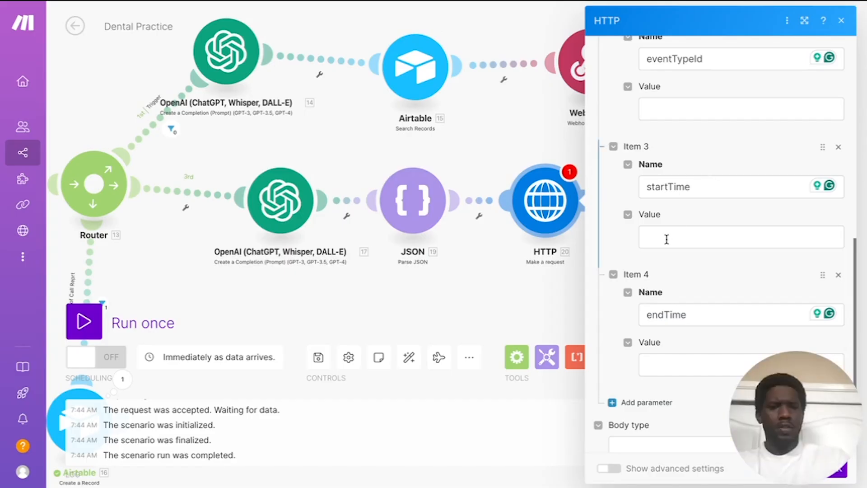
left_click(665, 238)
type("967606")
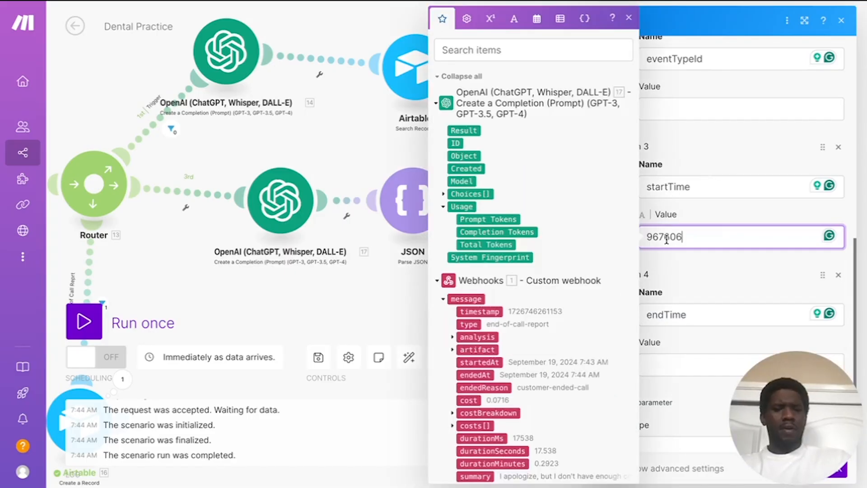
Step: Move 967606 out of the startTime value and into the eventTypeId value
left_click(725, 208)
scroll(677, 234, "down", 2)
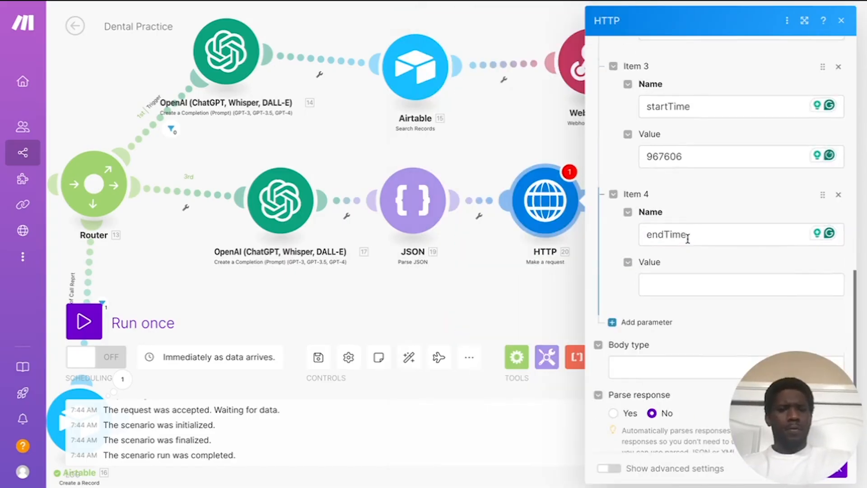
scroll(687, 238, "up", 1)
left_click_drag(690, 180, 627, 182)
key("ctrl+c")
key("BackSpace")
scroll(650, 188, "up", 1)
left_click(672, 73)
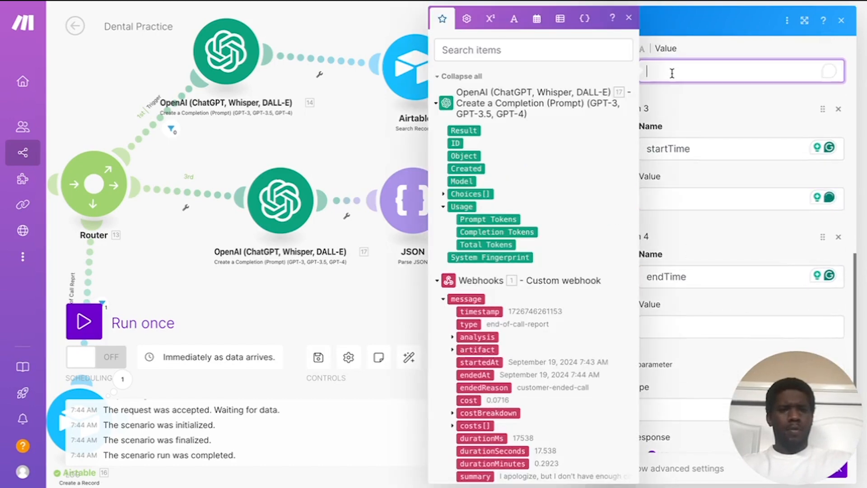
key("ctrl+v")
left_click(689, 102)
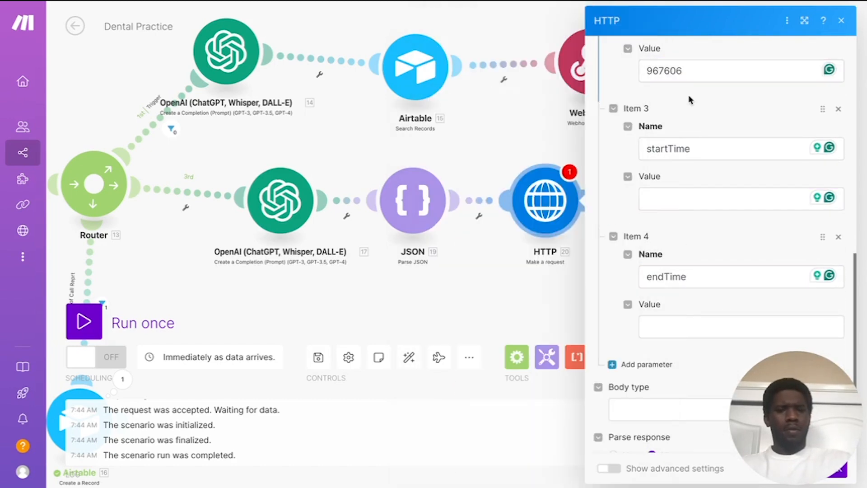
left_click(665, 196)
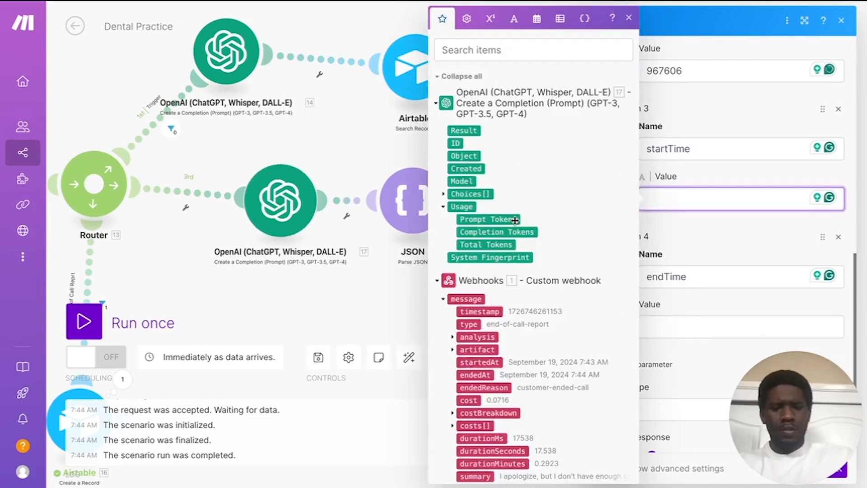
scroll(513, 226, "down", 2)
scroll(516, 222, "up", 2)
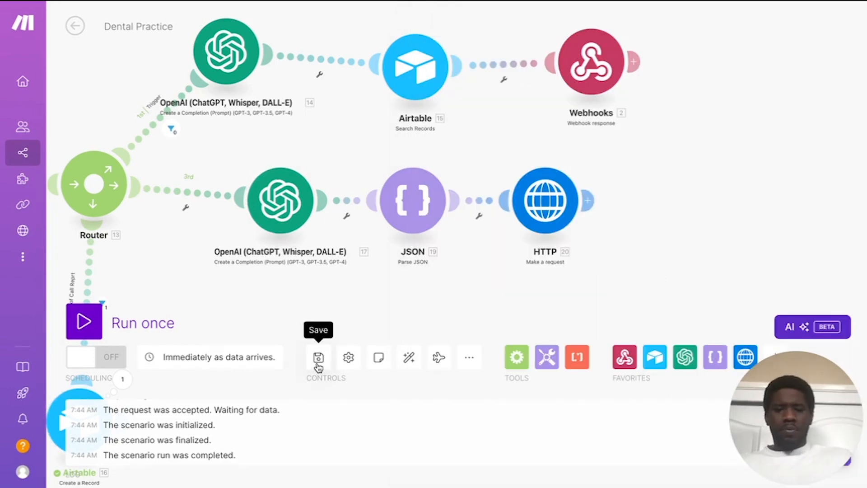
Step: Save the scenario and reopen the HTTP request module's settings
left_click(318, 357)
left_click_drag(563, 291, 679, 256)
scroll(679, 257, "up", 1)
scroll(679, 256, "down", 2)
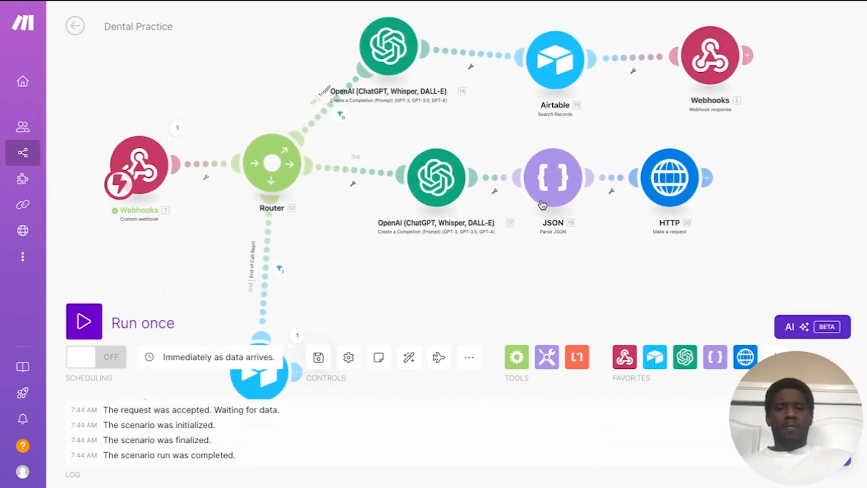
left_click(679, 177)
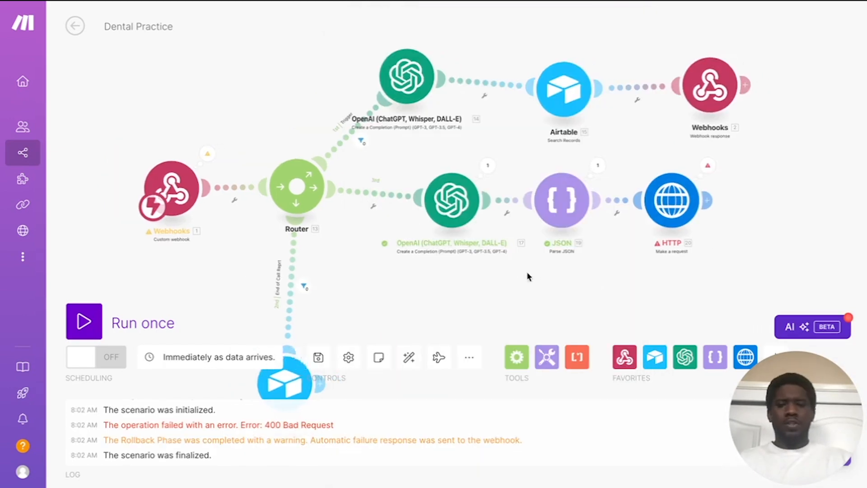
left_click_drag(528, 277, 470, 264)
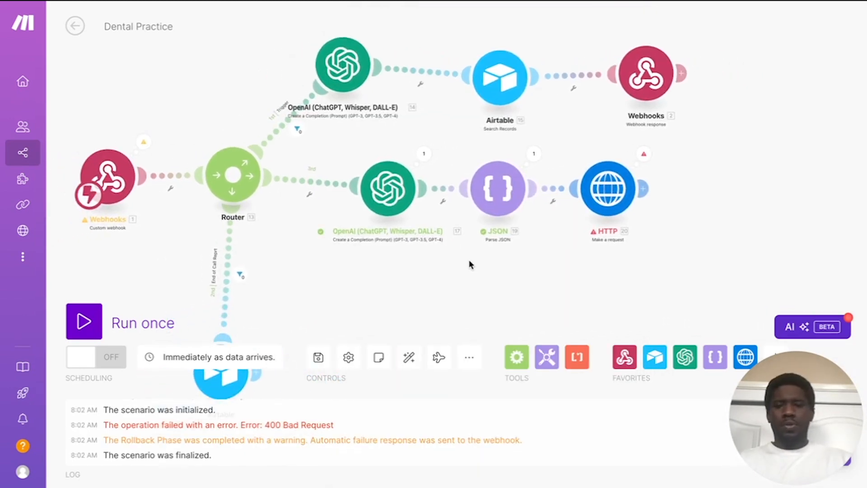
scroll(469, 264, "up", 3)
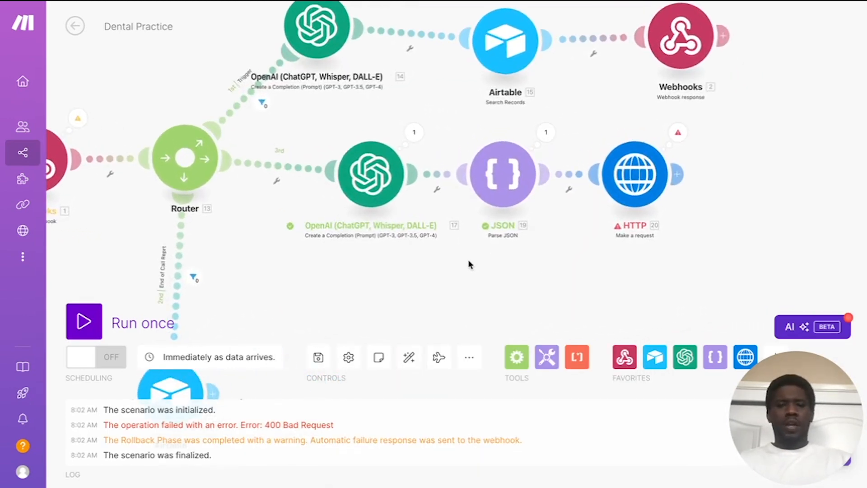
left_click_drag(468, 263, 420, 256)
Step: Map the parsed JSON startTime into the HTTP request's startTime query value
left_click(558, 189)
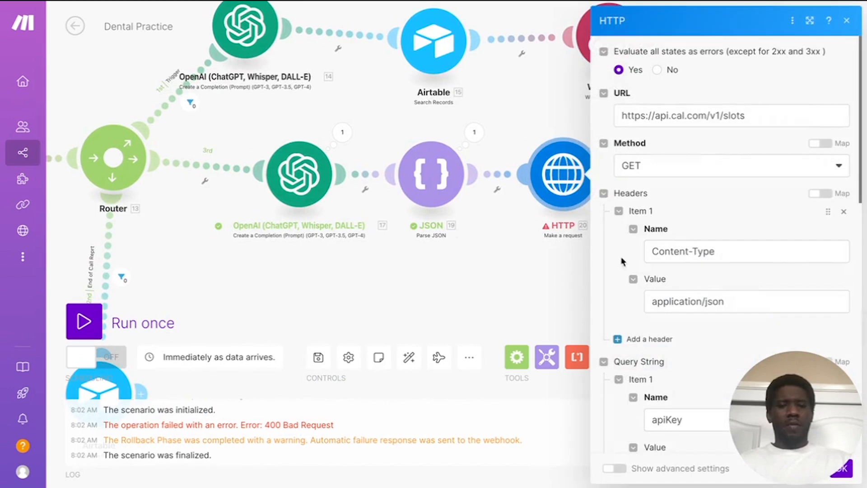
scroll(669, 284, "down", 4)
scroll(667, 283, "down", 3)
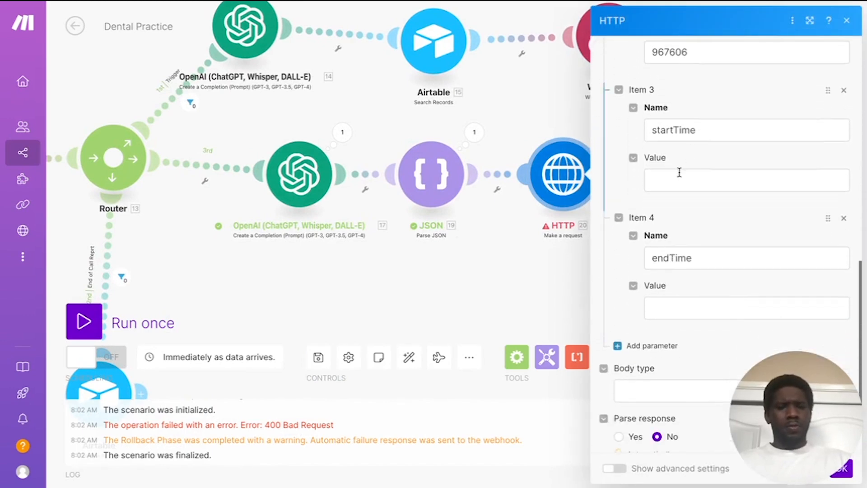
left_click(679, 176)
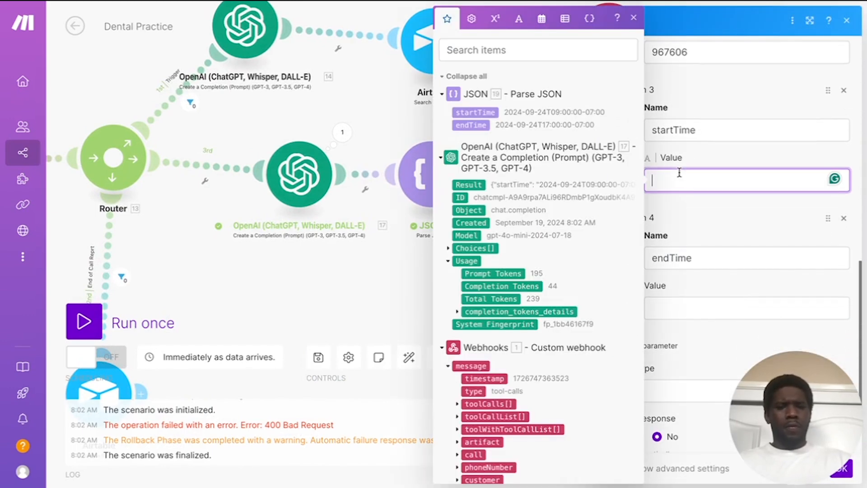
left_click(474, 112)
left_click(724, 232)
Step: Map the parsed JSON endTime into the endTime value, removing the duplicate token, and confirm
scroll(724, 232, "down", 2)
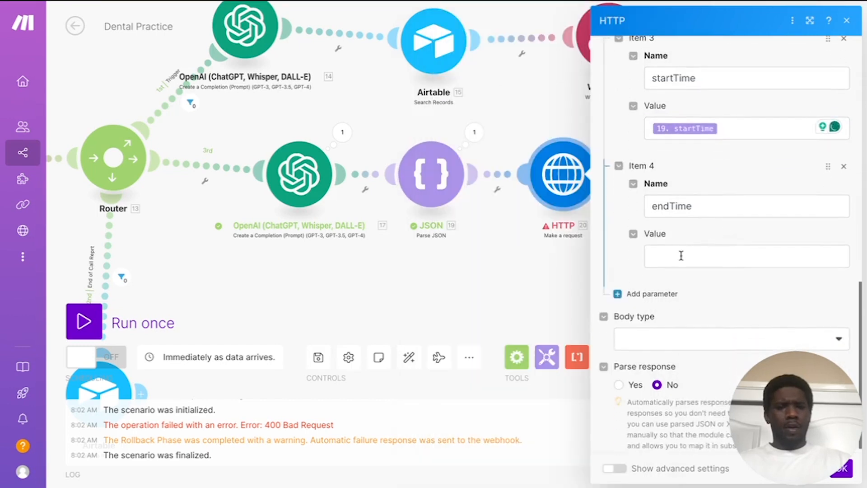
left_click(650, 253)
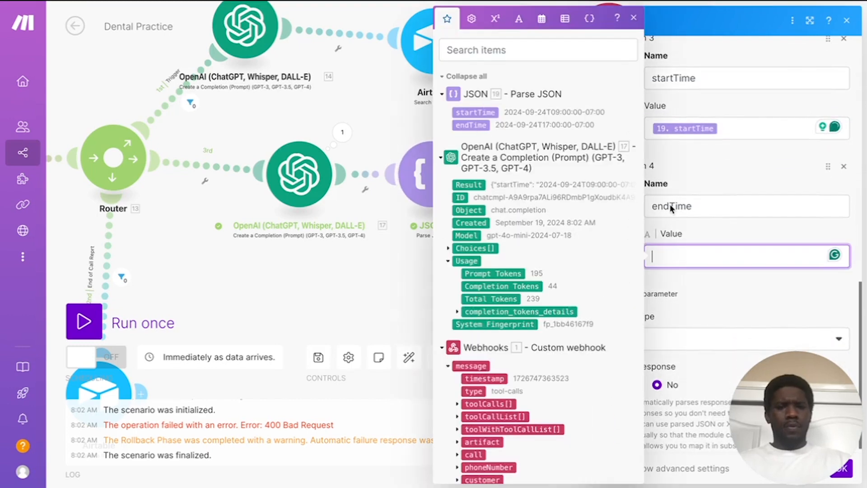
left_click(472, 126)
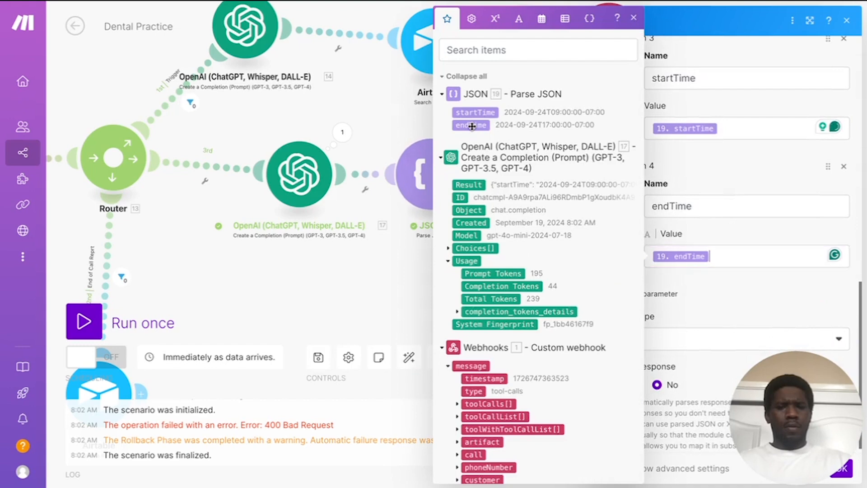
left_click(472, 125)
key("BackSpace")
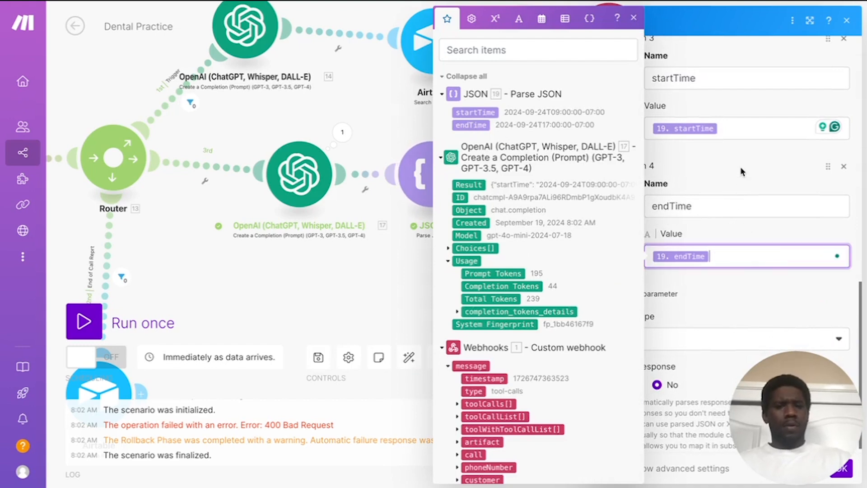
left_click(740, 165)
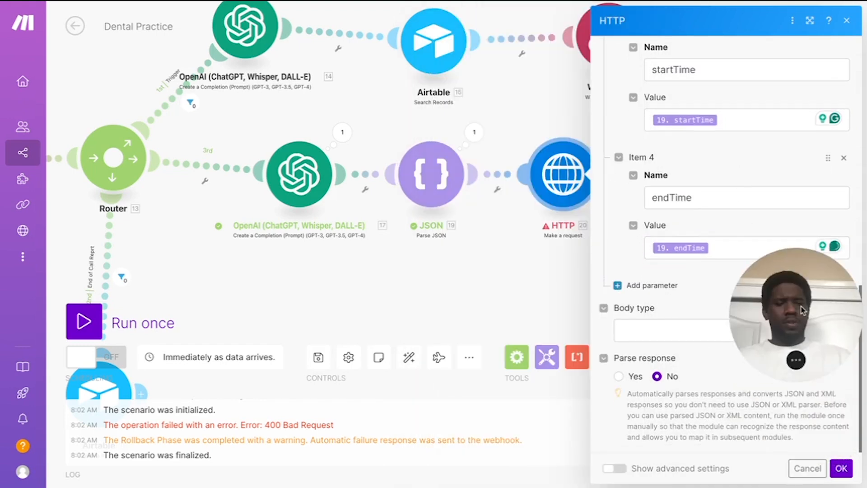
left_click(841, 468)
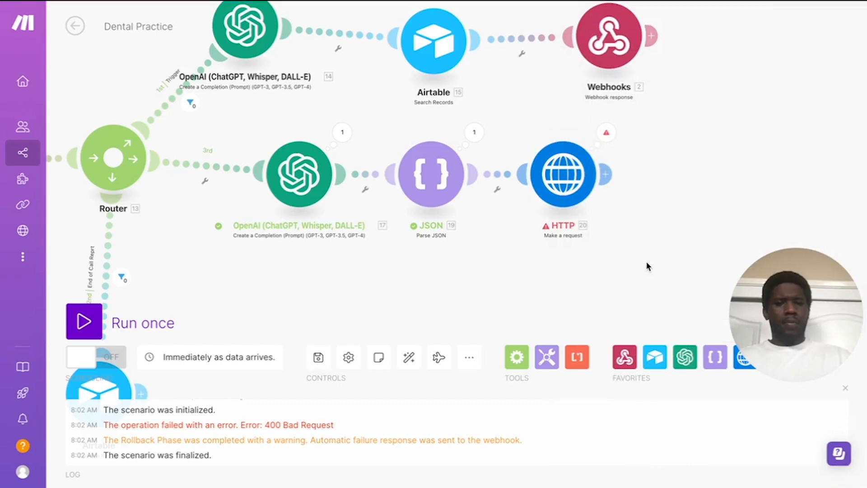
Step: Save the Dental Practice scenario with the mapped startTime and endTime values
left_click(318, 357)
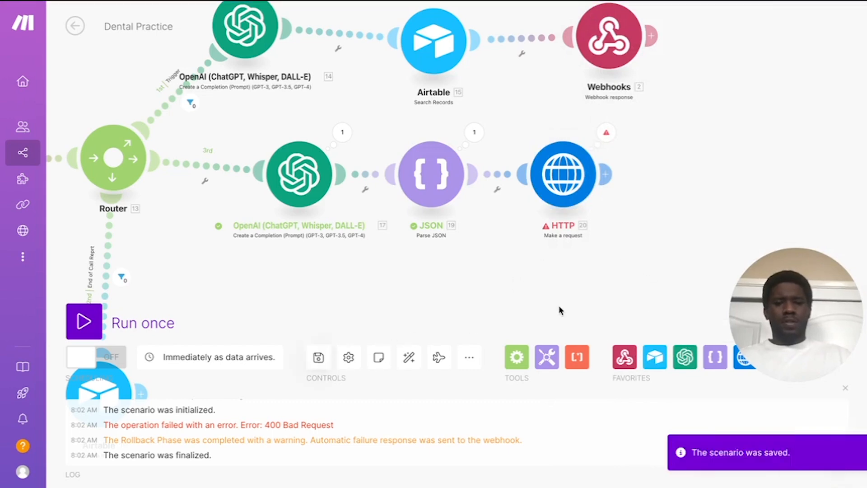
left_click_drag(640, 294, 573, 301)
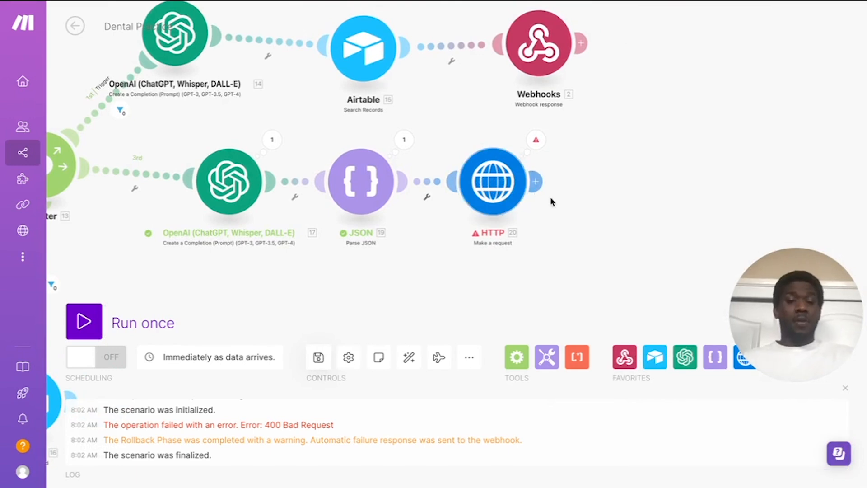
Step: Add OpenAI's Create a Completion (Prompt) module after the HTTP request
left_click(535, 182)
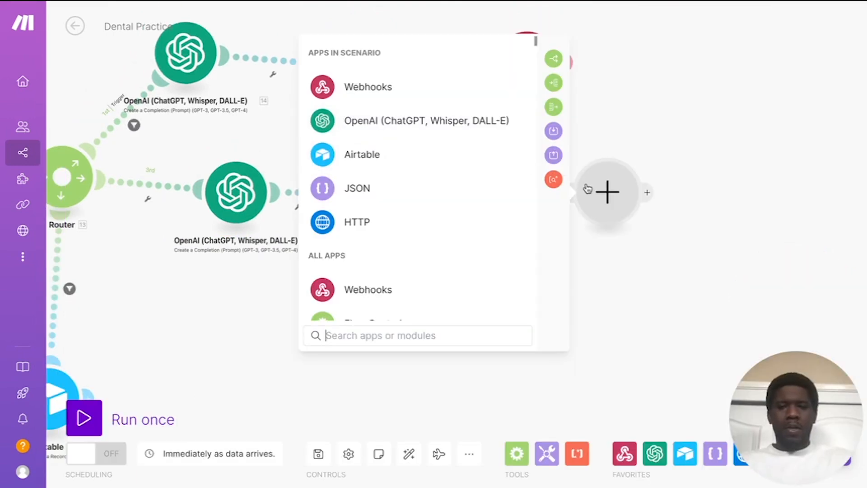
left_click(447, 129)
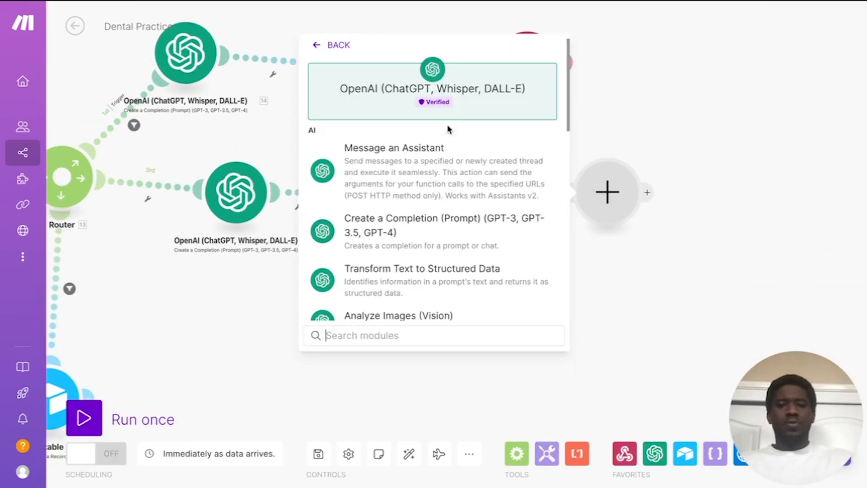
scroll(448, 182, "down", 1)
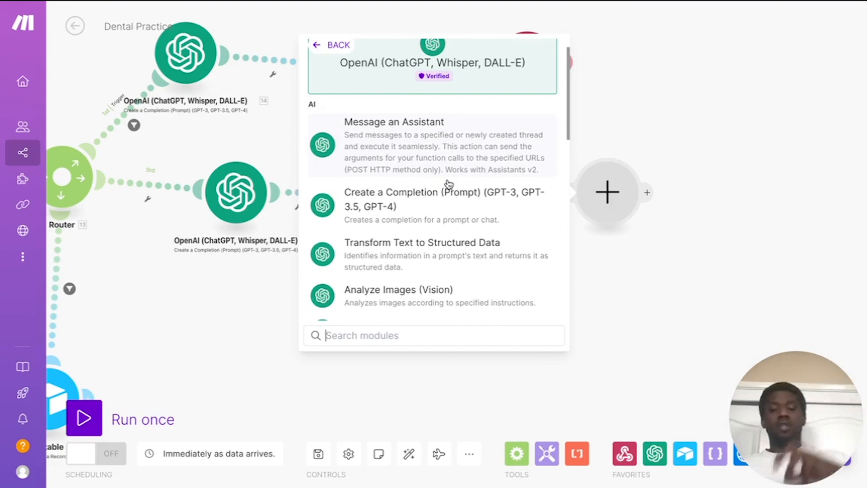
scroll(447, 183, "down", 1)
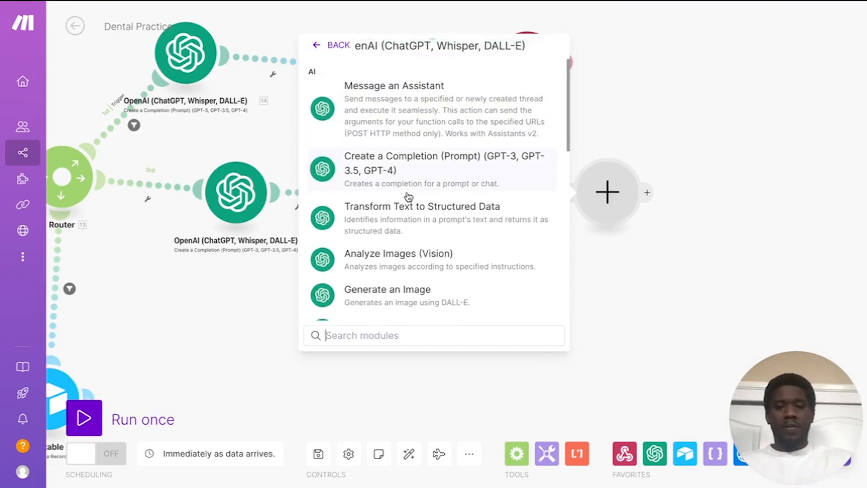
left_click(425, 174)
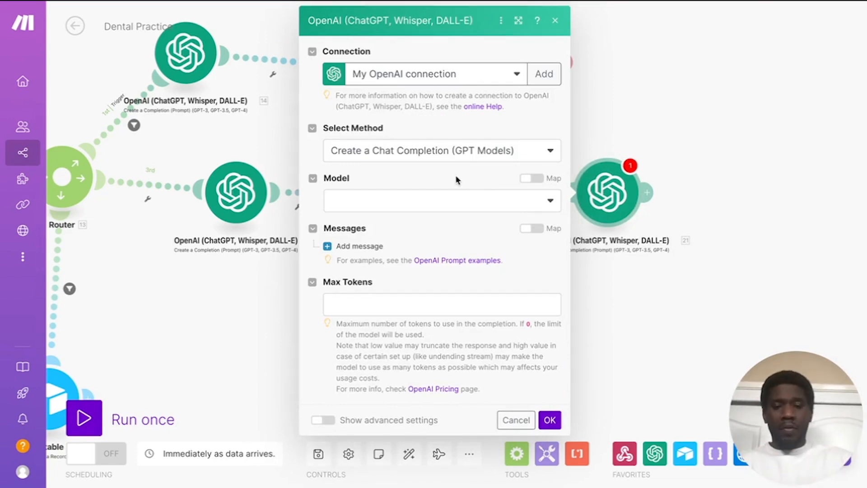
Step: Set the new OpenAI module's model to gpt-4o-mini
left_click(558, 206)
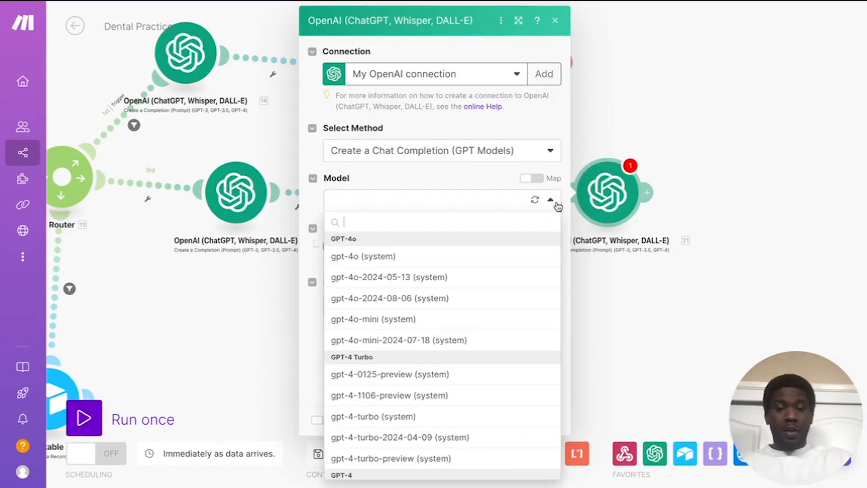
left_click(394, 319)
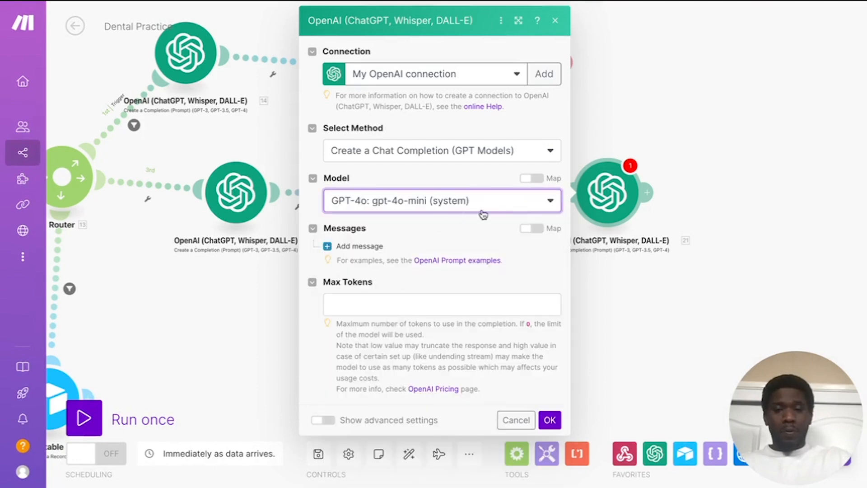
left_click(457, 172)
Step: Add Message 1 with the System role, ready for its content
left_click(355, 247)
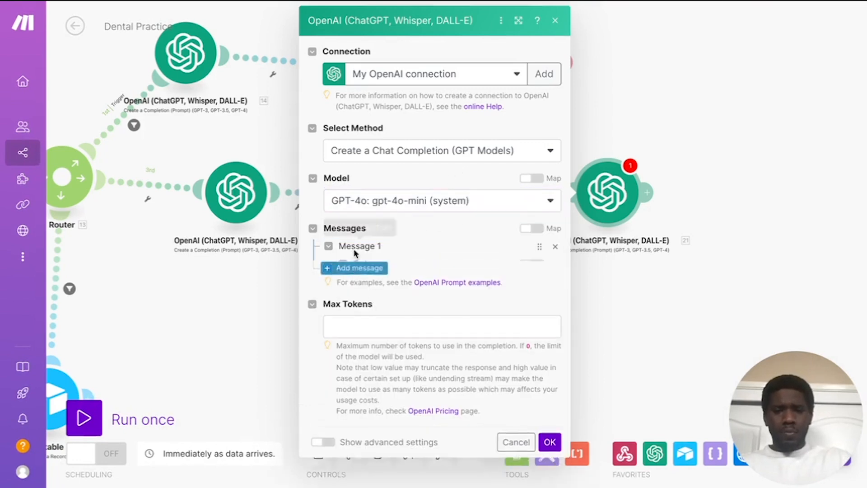
left_click(456, 289)
left_click(410, 309)
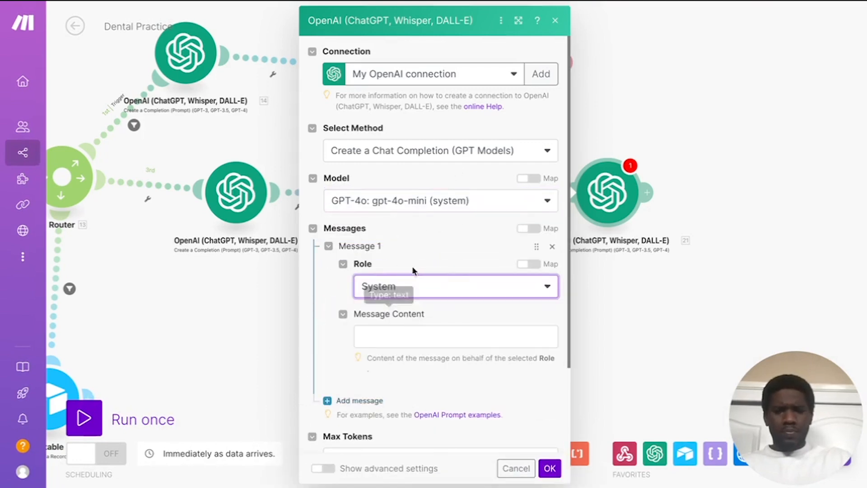
scroll(422, 252, "down", 3)
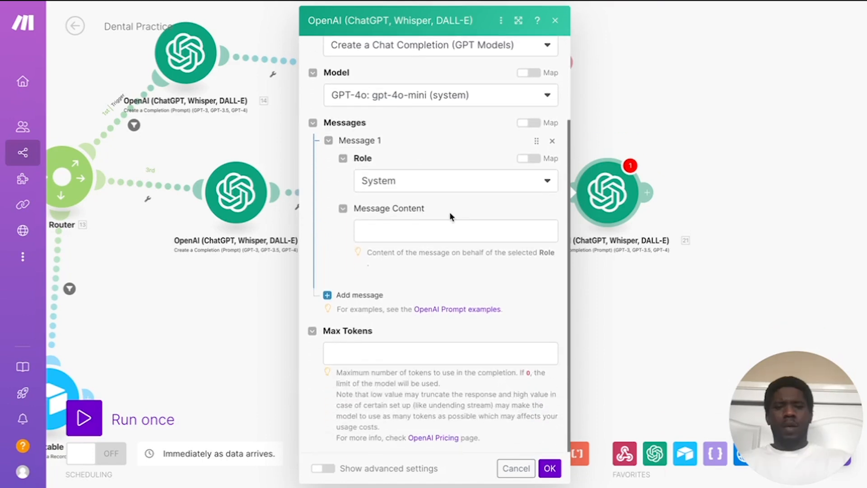
left_click(384, 228)
Step: Paste the prepared slot-formatting prompt into the System message content
key("ctrl+v")
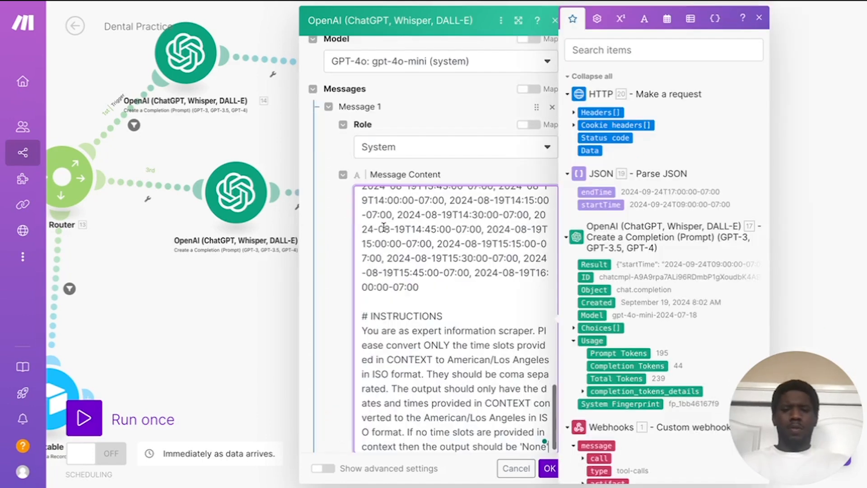
scroll(462, 271, "up", 15)
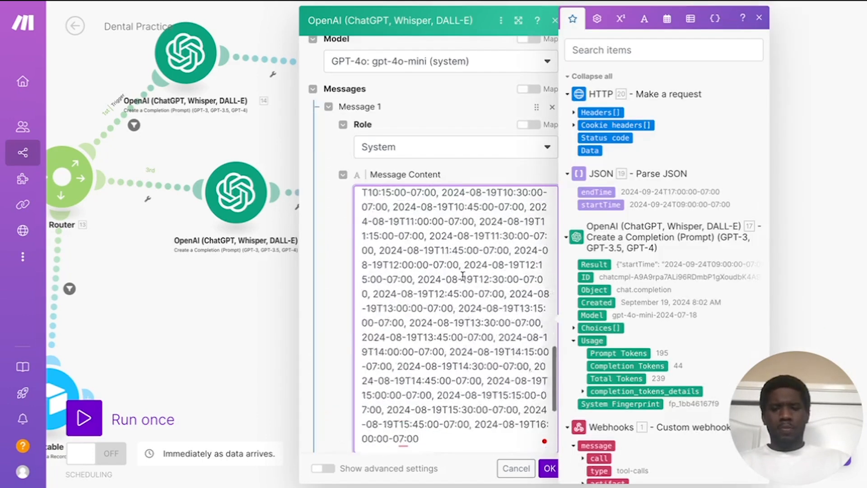
scroll(463, 276, "up", 1)
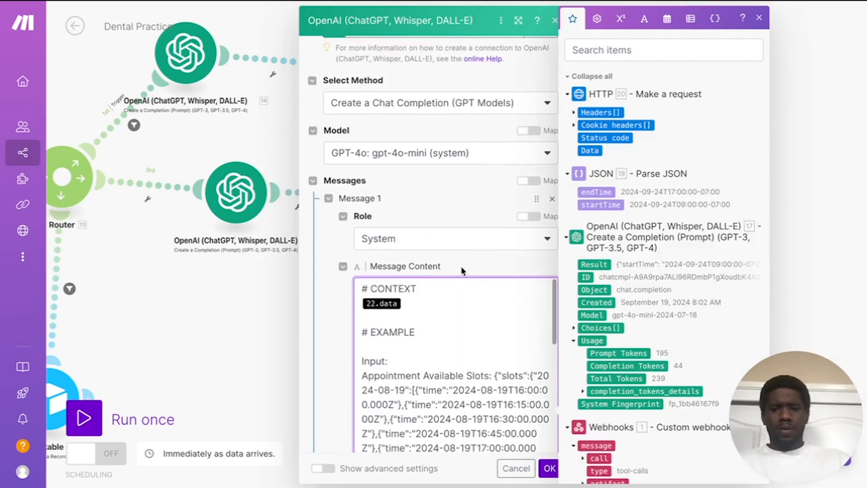
left_click(465, 263)
scroll(328, 299, "down", 1)
scroll(328, 300, "down", 1)
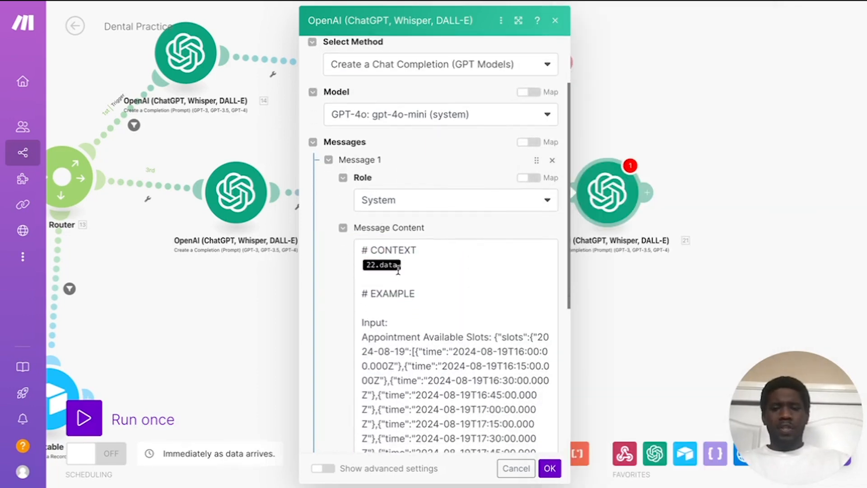
Step: Replace the outdated 22.data reference with the HTTP Data, on its own line under # CONTEXT
left_click(408, 265)
key("BackSpace")
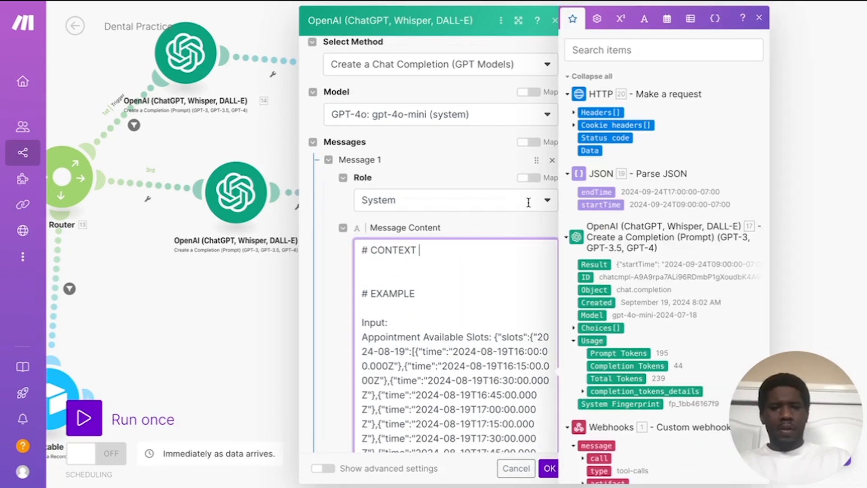
scroll(631, 167, "down", 1)
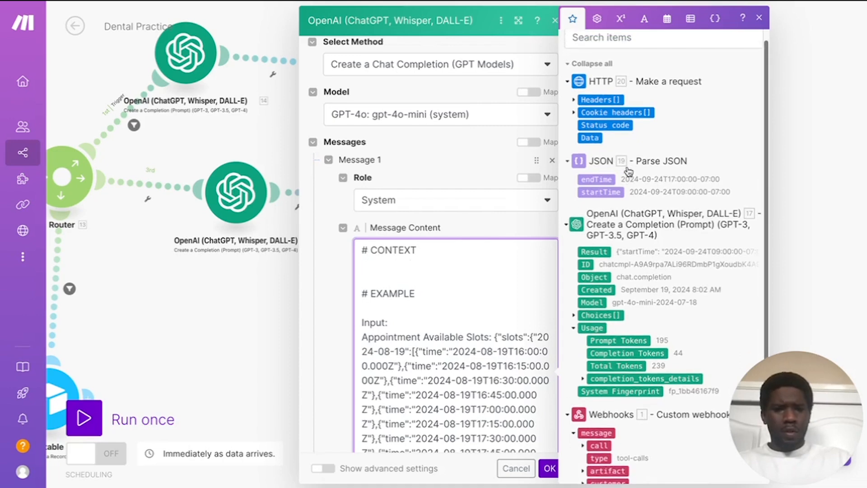
left_click(595, 139)
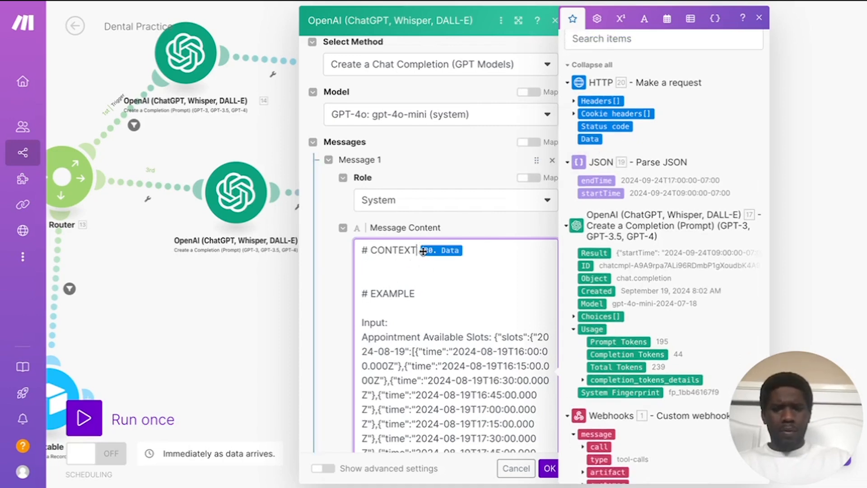
key("Return")
left_click(468, 314)
Step: Close the mapping panel and review the prompt's -07:00 example and Los Angeles ISO instructions
left_click(339, 273)
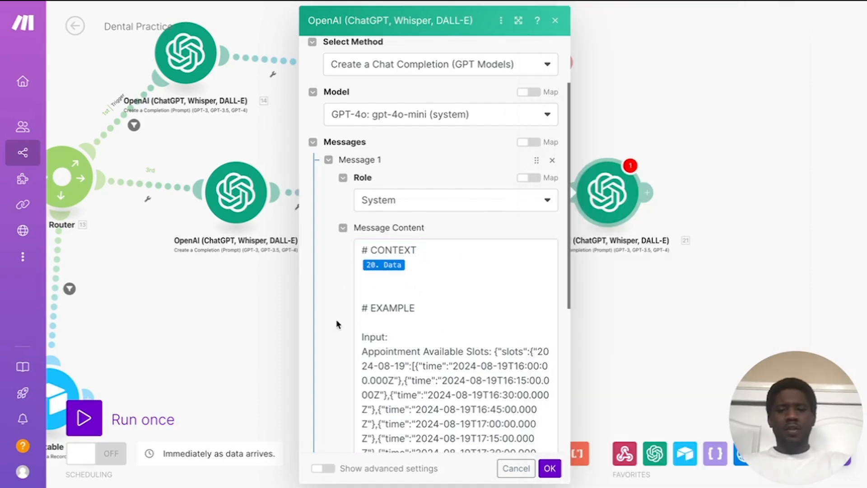
scroll(465, 312, "down", 2)
scroll(466, 312, "up", 1)
scroll(466, 311, "down", 1)
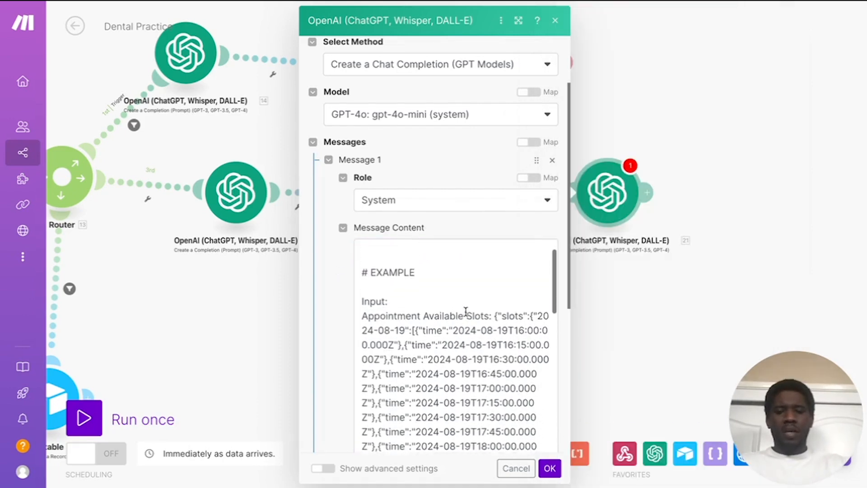
scroll(466, 312, "up", 1)
scroll(424, 298, "down", 3)
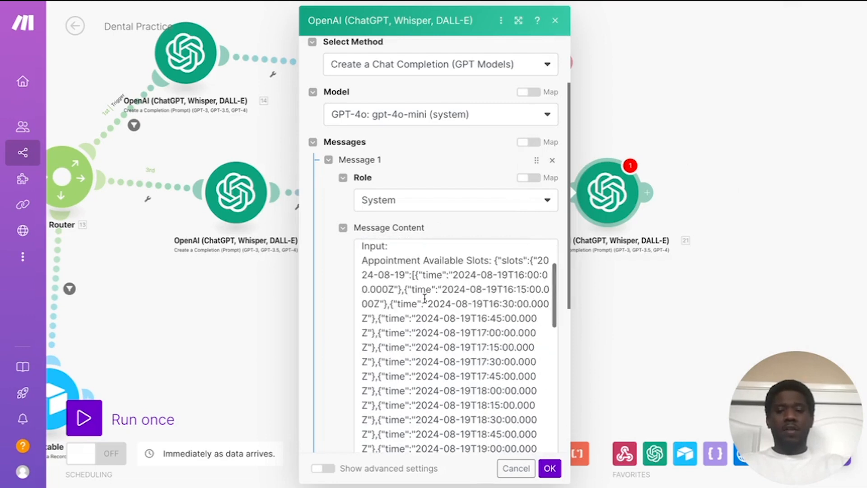
scroll(425, 298, "up", 1)
scroll(454, 346, "down", 1)
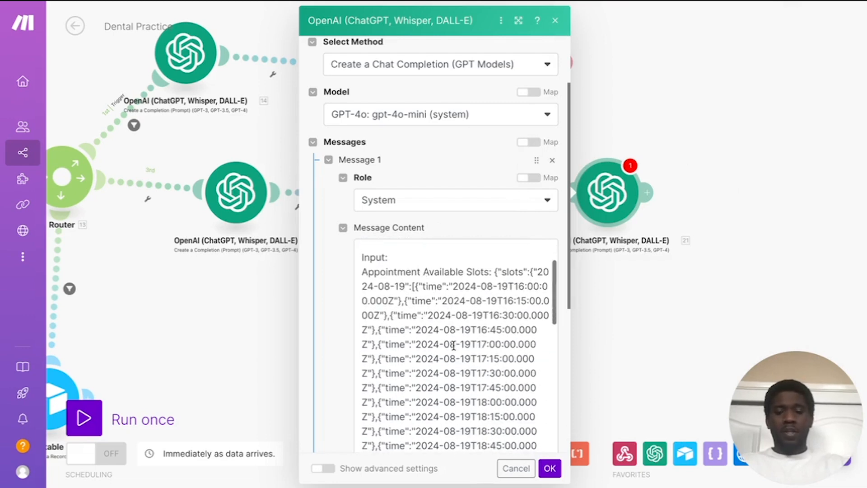
scroll(446, 352, "down", 8)
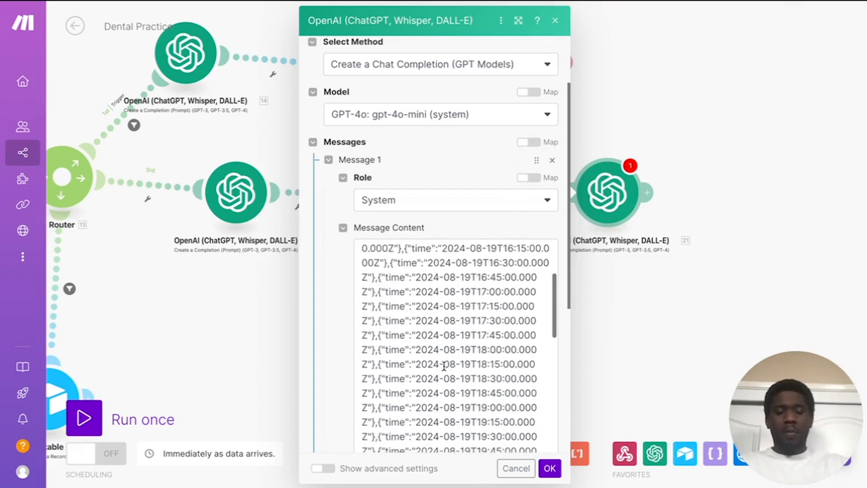
scroll(445, 365, "down", 9)
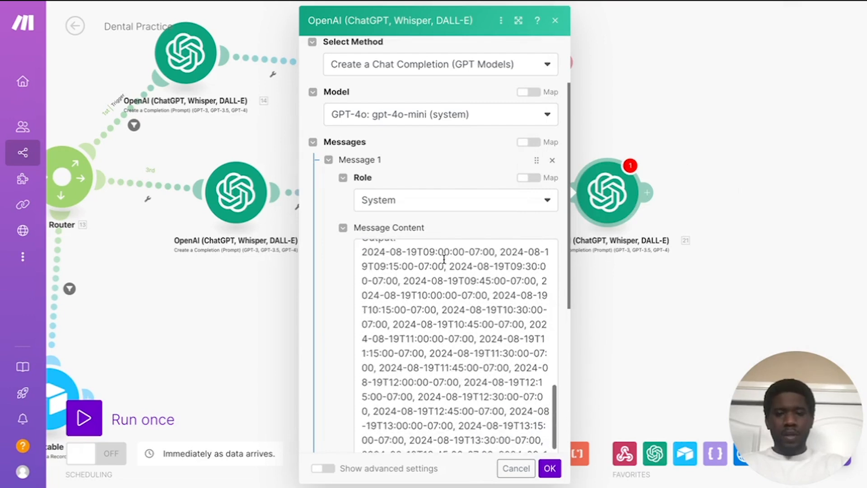
scroll(421, 337, "up", 1)
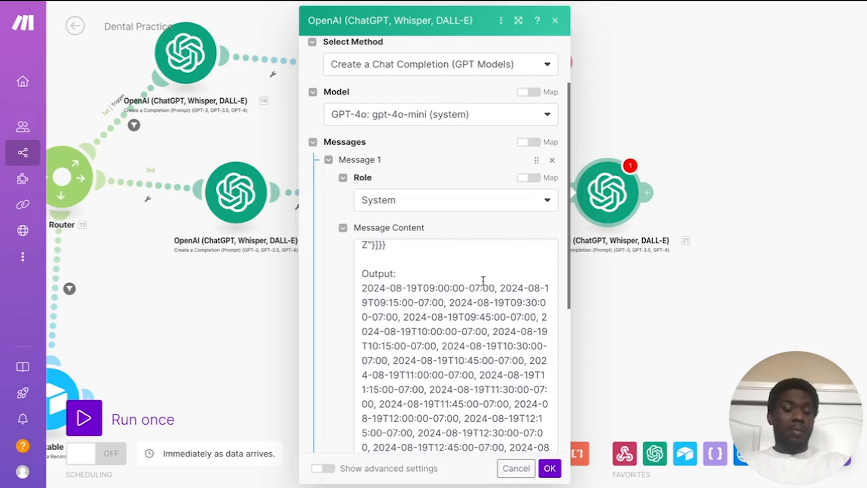
scroll(483, 281, "up", 3)
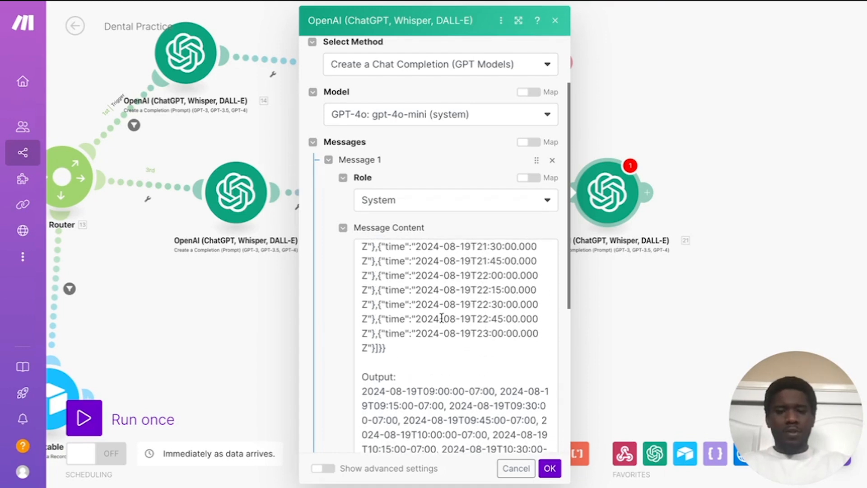
scroll(495, 322, "down", 4)
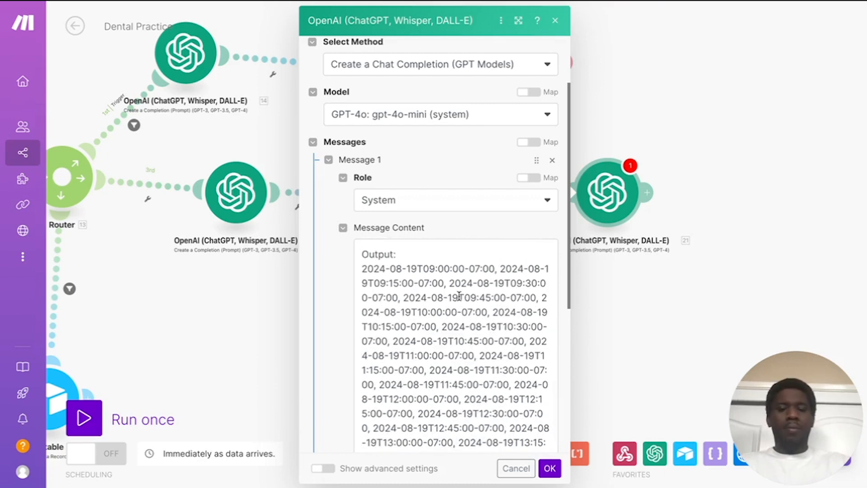
scroll(459, 296, "down", 10)
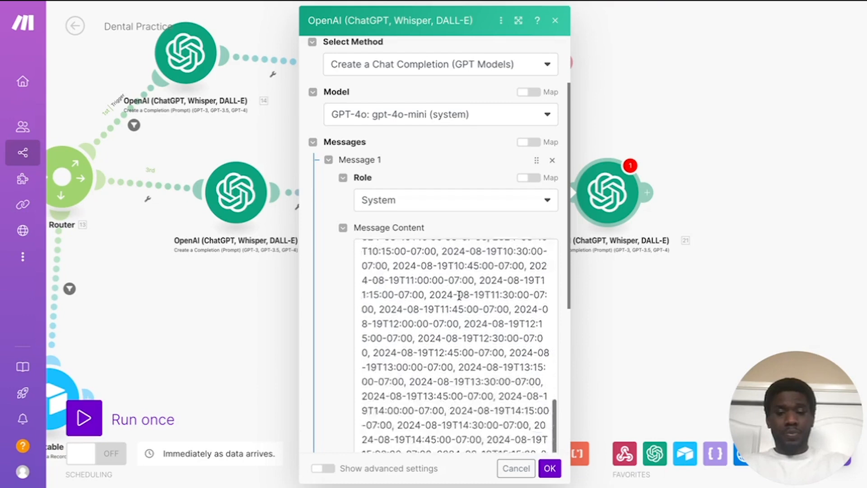
scroll(459, 296, "down", 5)
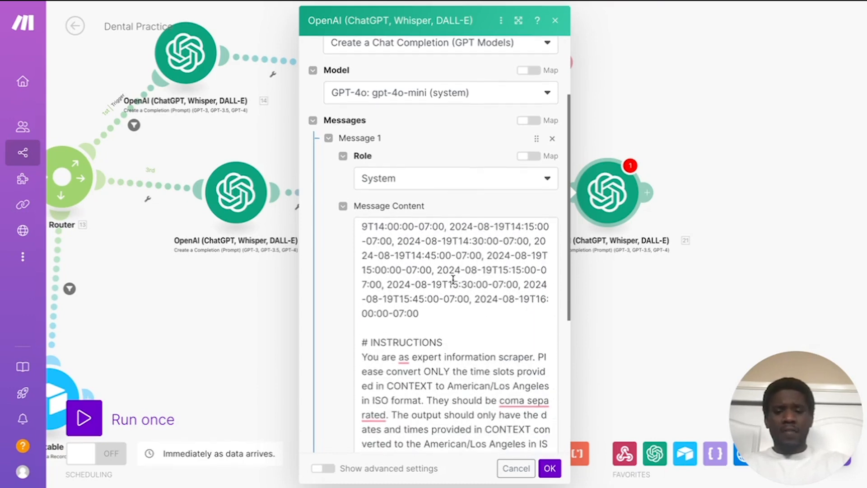
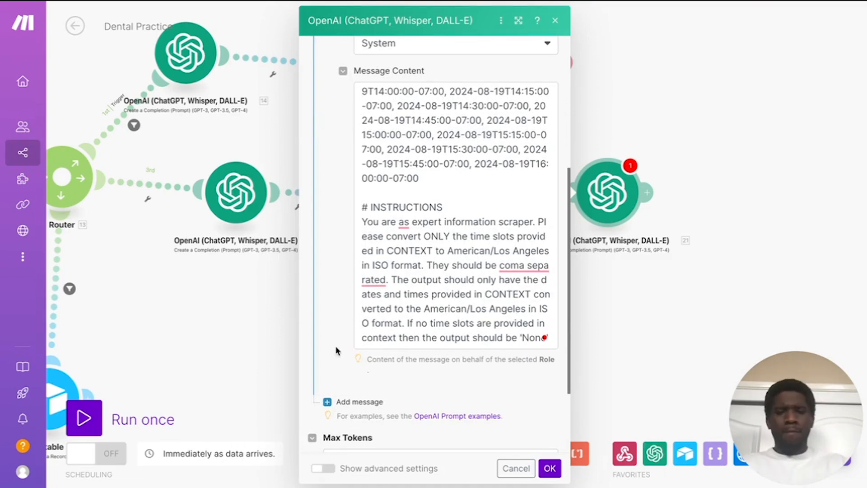
Step: Enter 250 as the OpenAI module's Max Tokens and confirm the module settings
scroll(336, 350, "down", 2)
left_click(355, 351)
type("25")
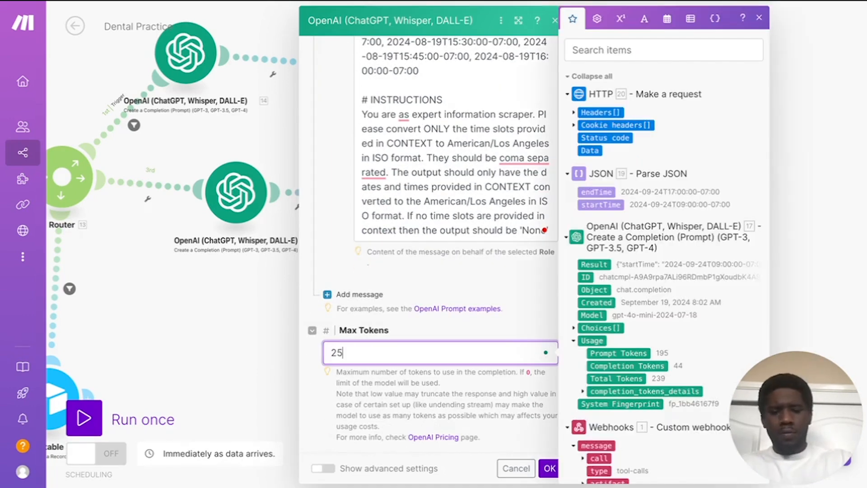
type("0")
left_click(433, 272)
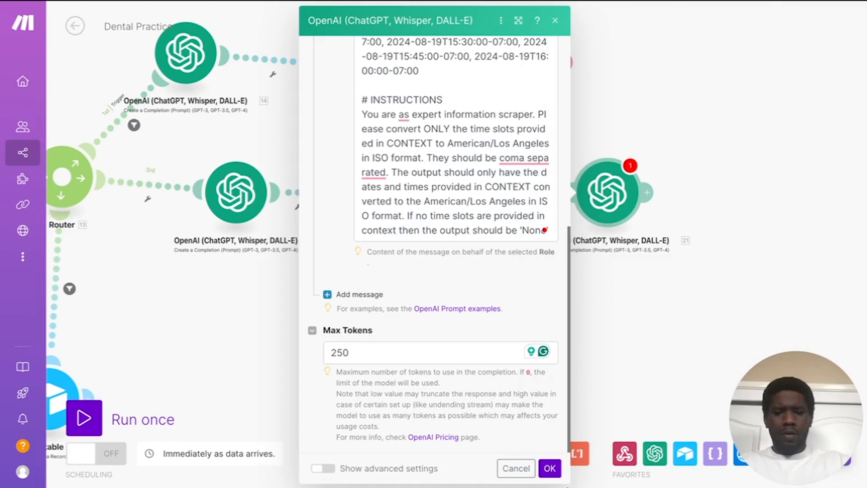
left_click(550, 470)
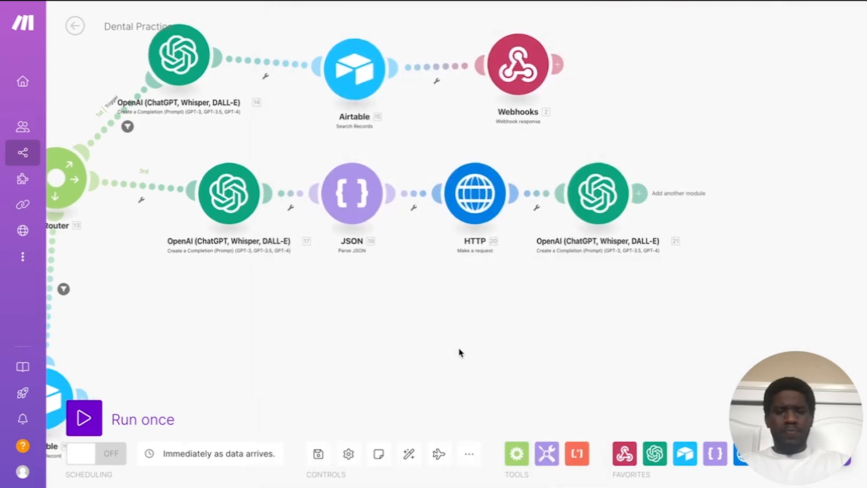
Step: Add an OpenAI Create a Chat Completion module after the last OpenAI step
scroll(459, 352, "right", 5)
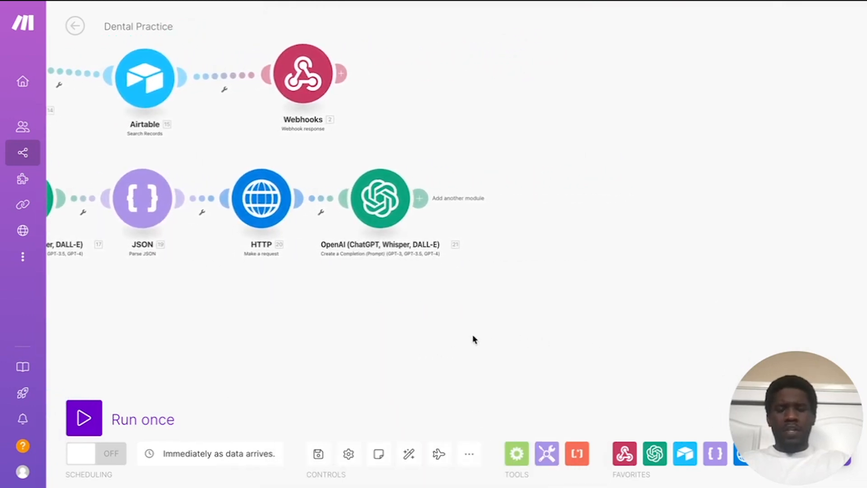
left_click_drag(469, 323, 496, 322)
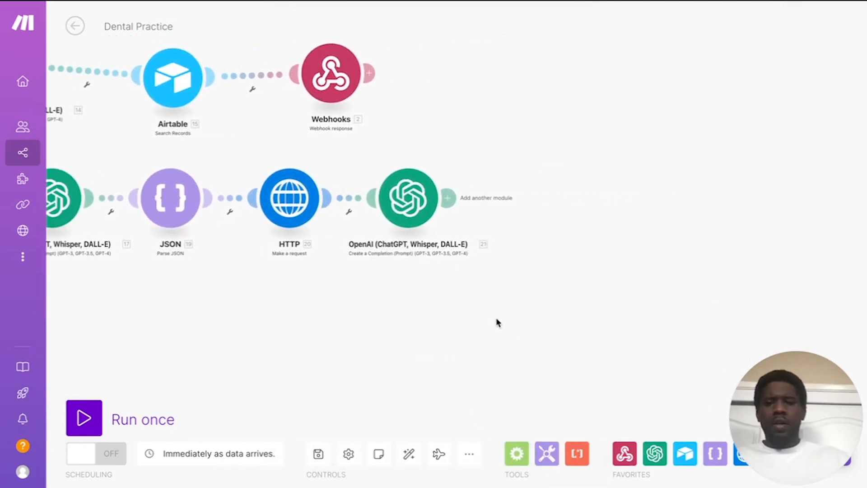
left_click(446, 201)
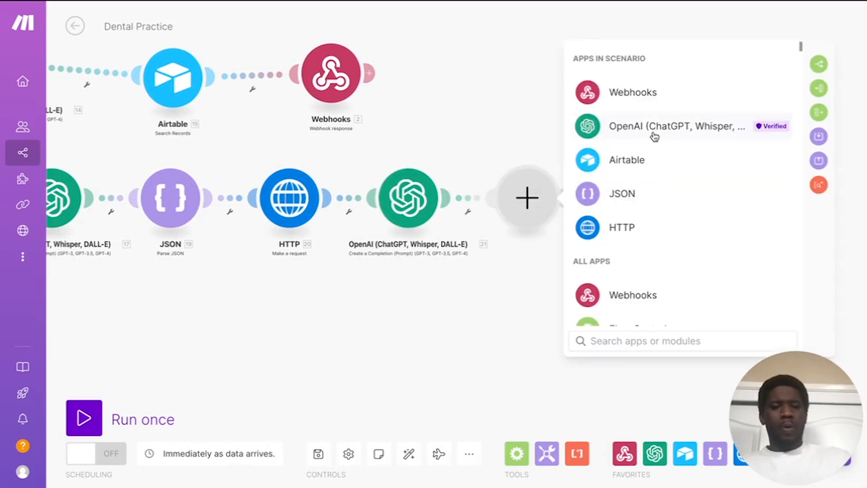
left_click(654, 129)
left_click(678, 236)
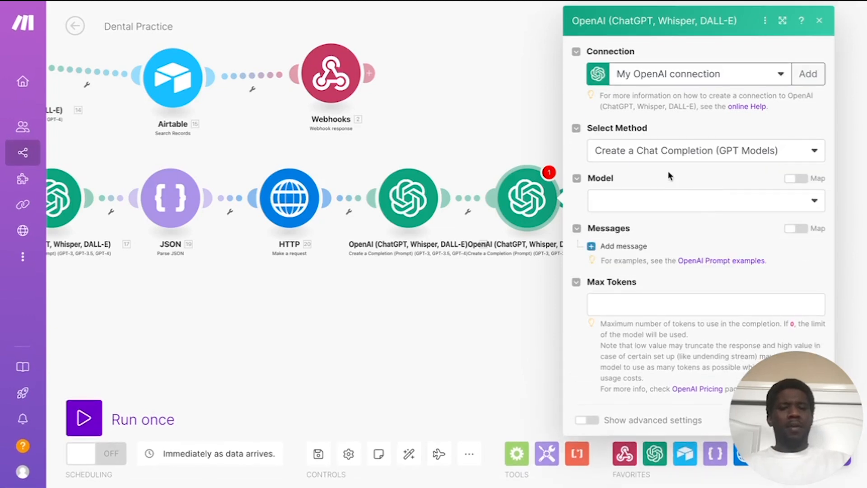
Step: Select gpt-4o-mini and add a System message containing the pasted availability-check prompt
left_click(729, 202)
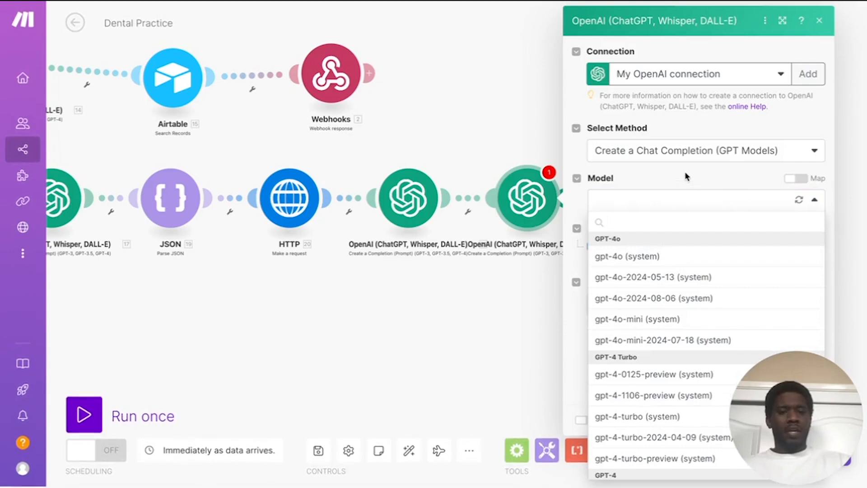
scroll(662, 298, "down", 2)
scroll(661, 299, "up", 2)
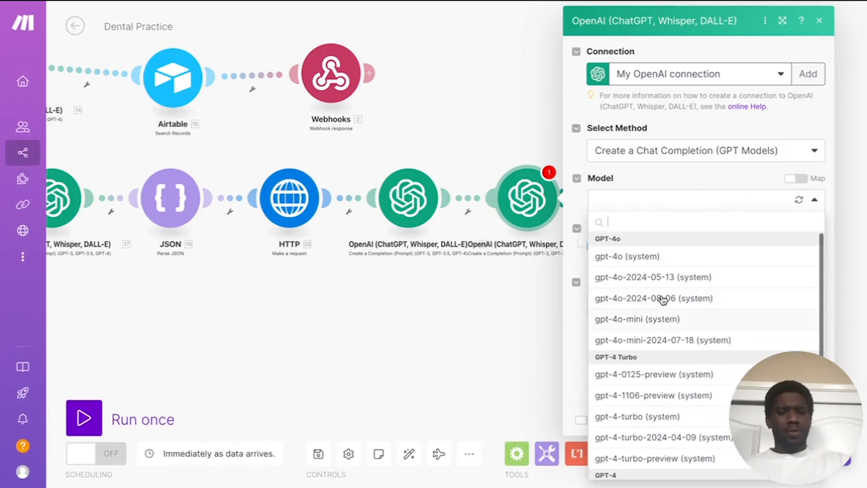
left_click(654, 319)
left_click(622, 246)
left_click(657, 289)
left_click(652, 307)
left_click(639, 335)
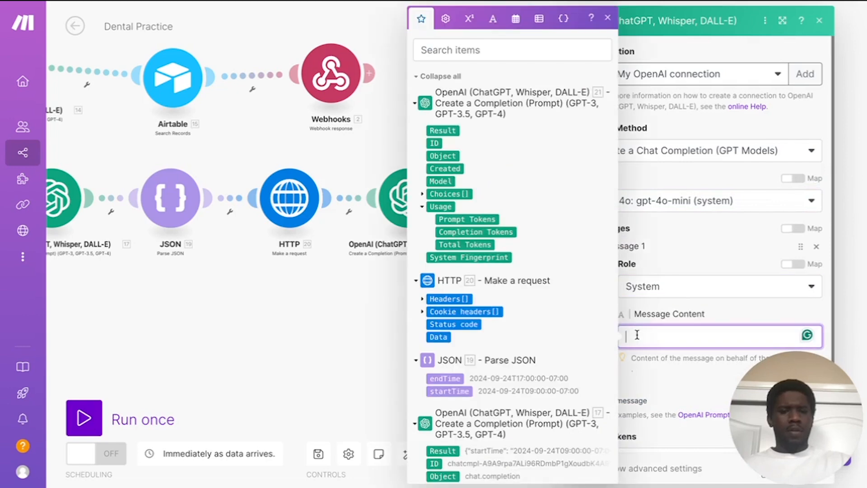
key("ctrl+v")
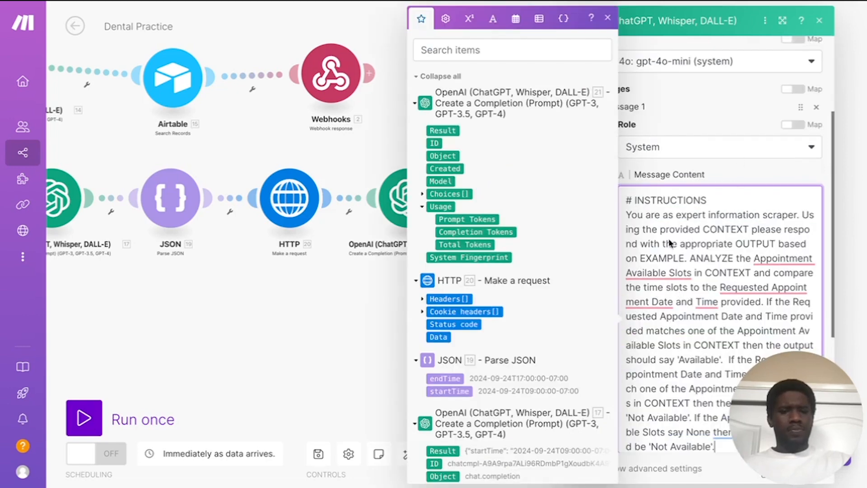
scroll(668, 240, "up", 5)
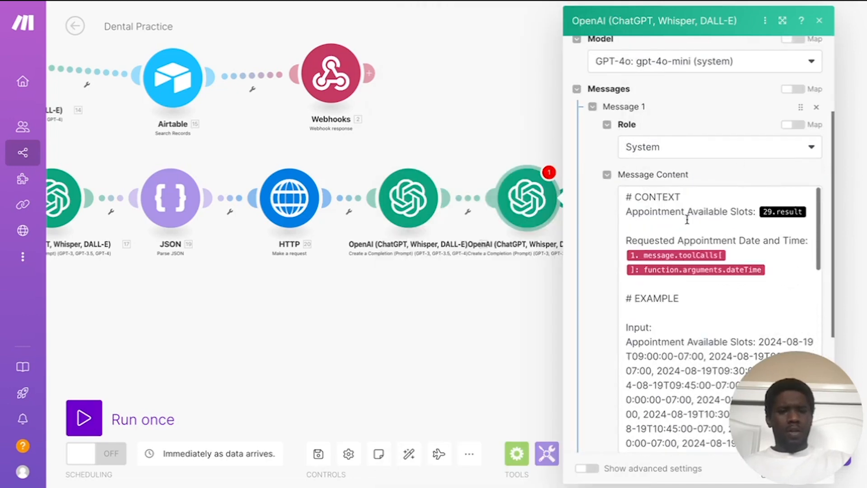
Step: Replace the outdated 29.result pill after Slots: with module 21's Result
left_click_drag(716, 178, 707, 159)
left_click(594, 230)
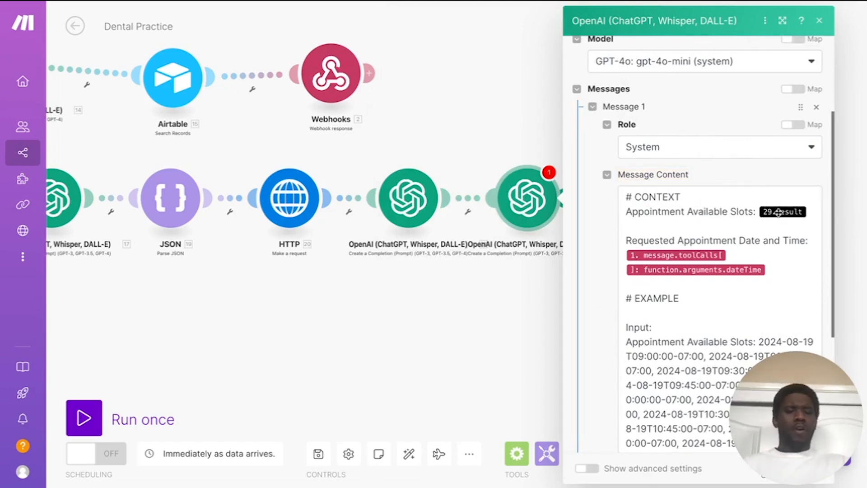
left_click(810, 212)
key("BackSpace")
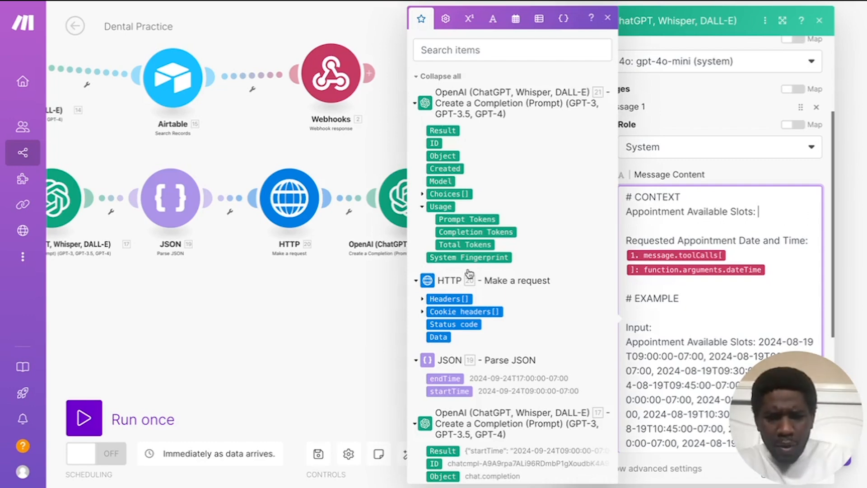
left_click(443, 130)
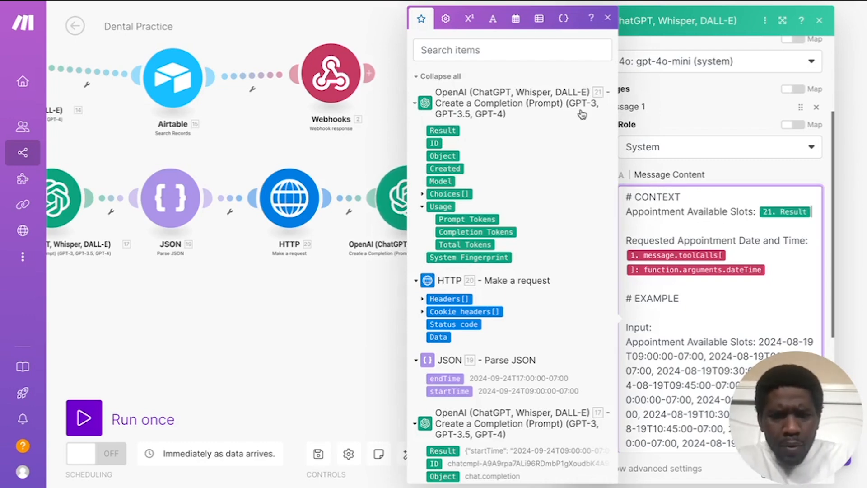
left_click(725, 126)
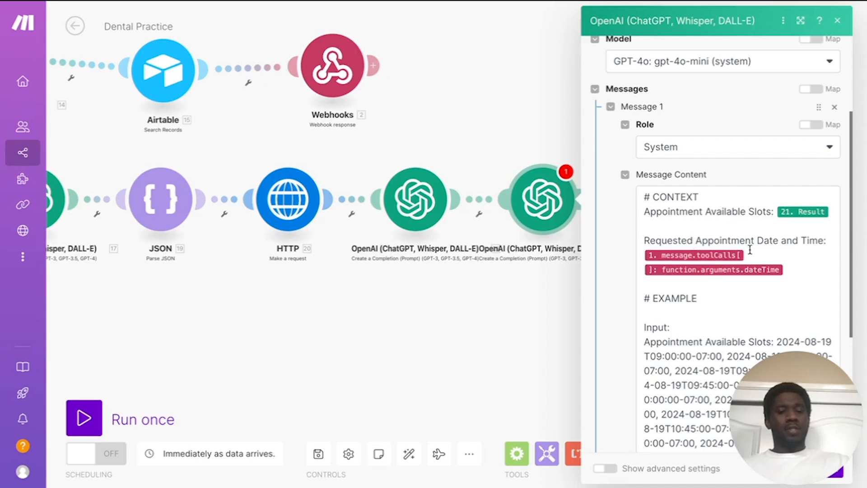
Step: Move the 21. Result reference onto its own line and review the whole prompt
left_click(776, 212)
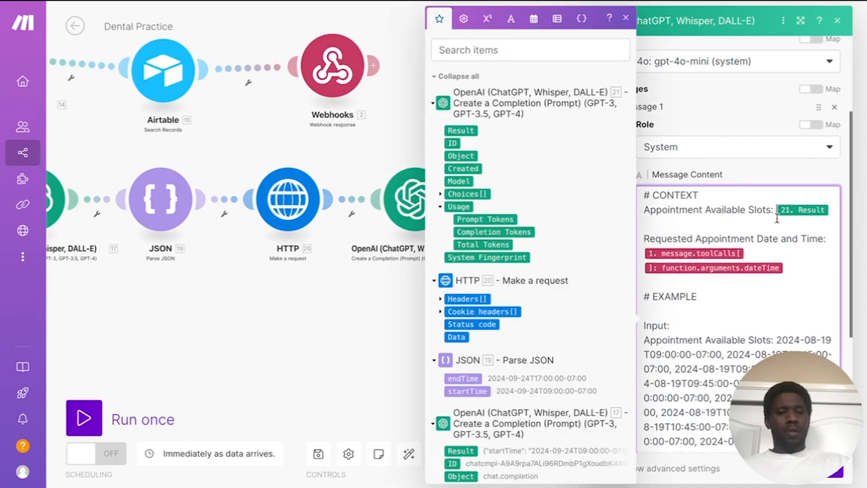
key("Return")
scroll(756, 260, "down", 2)
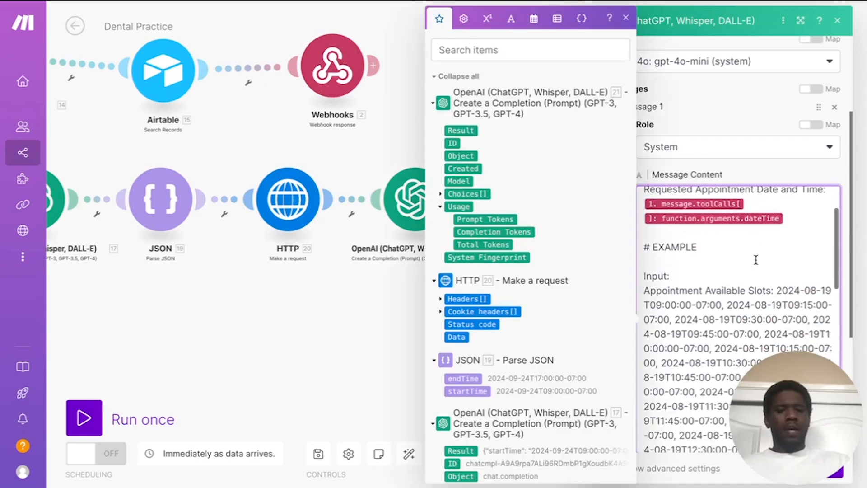
scroll(748, 260, "down", 3)
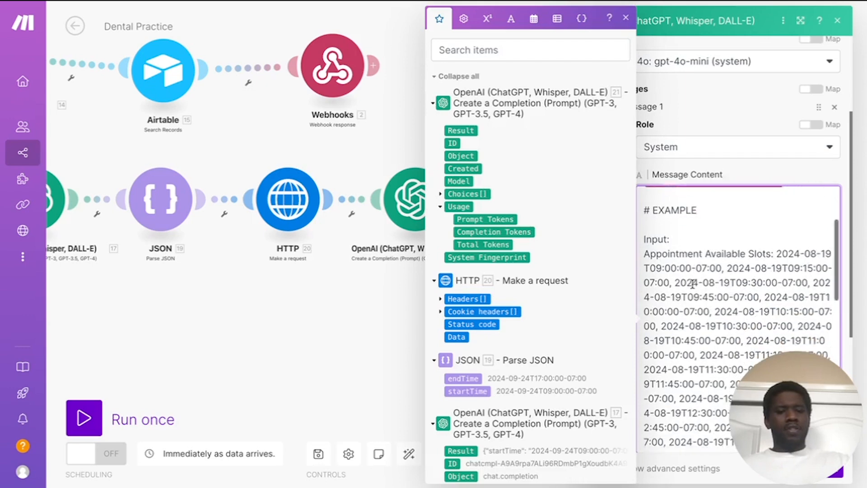
scroll(753, 258, "down", 7)
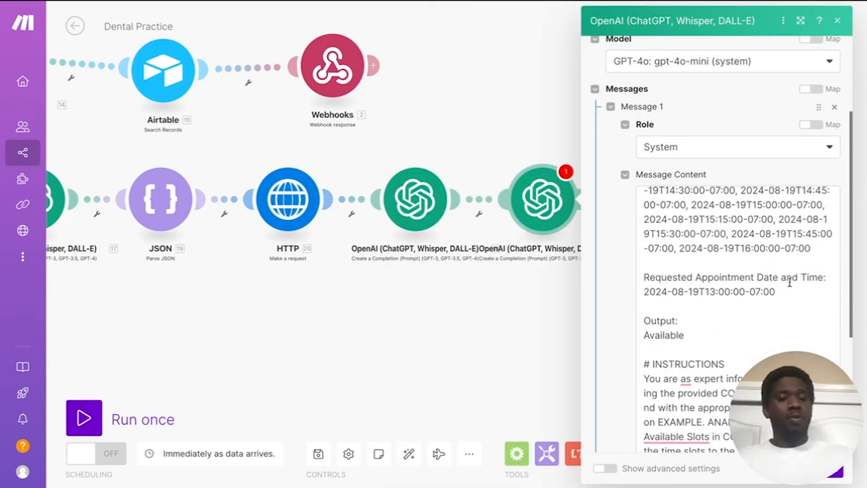
scroll(720, 294, "down", 2)
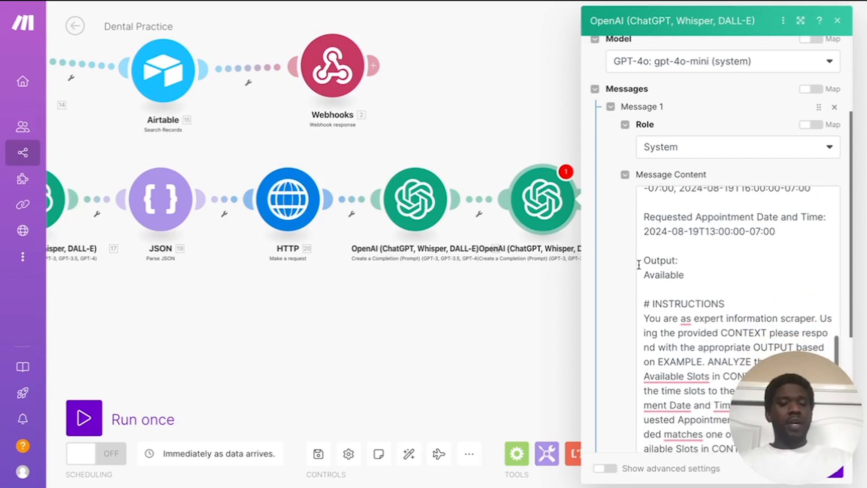
scroll(734, 254, "up", 1)
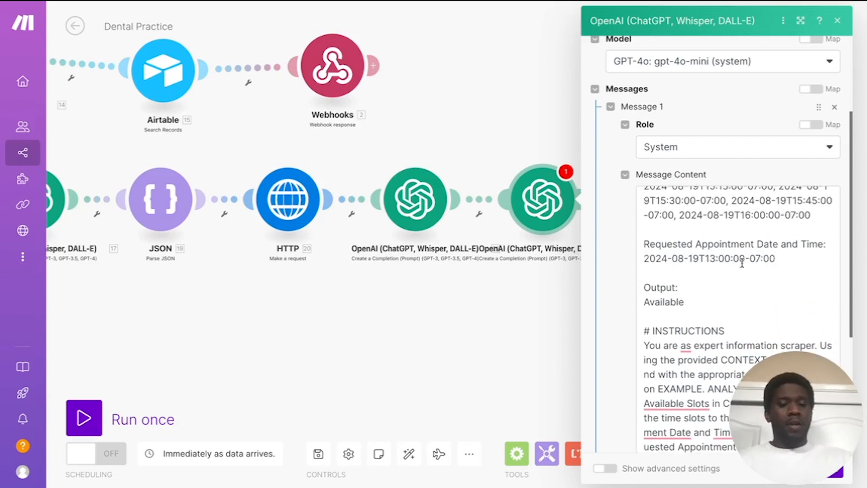
scroll(755, 256, "up", 3)
scroll(755, 255, "up", 6)
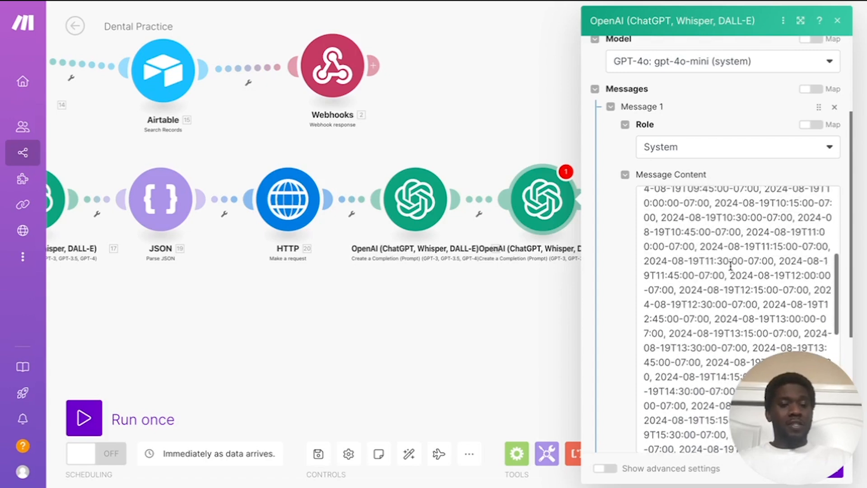
scroll(745, 246, "down", 10)
scroll(744, 246, "down", 3)
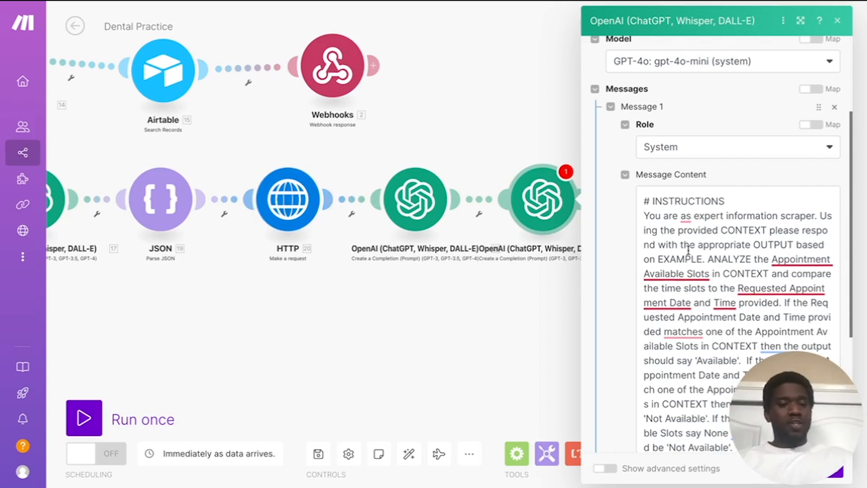
scroll(690, 250, "down", 1)
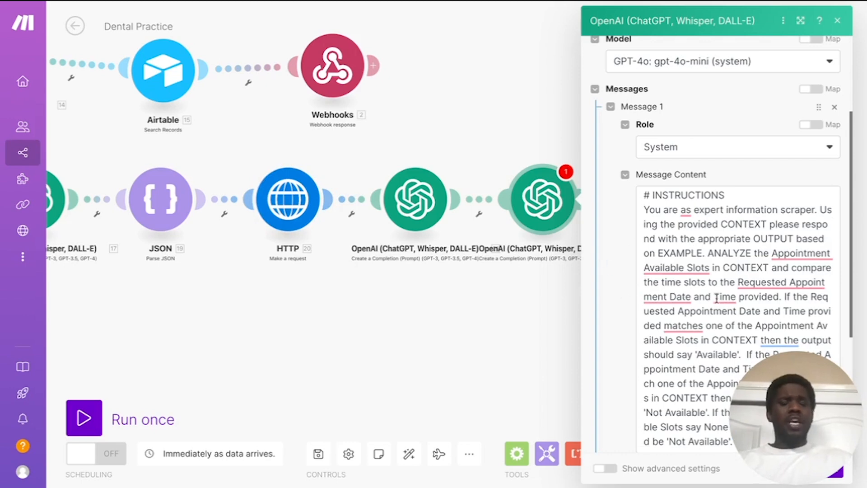
Step: Fill the empty Max Tokens field with 250 and save the second OpenAI module
mouse_move(716, 298)
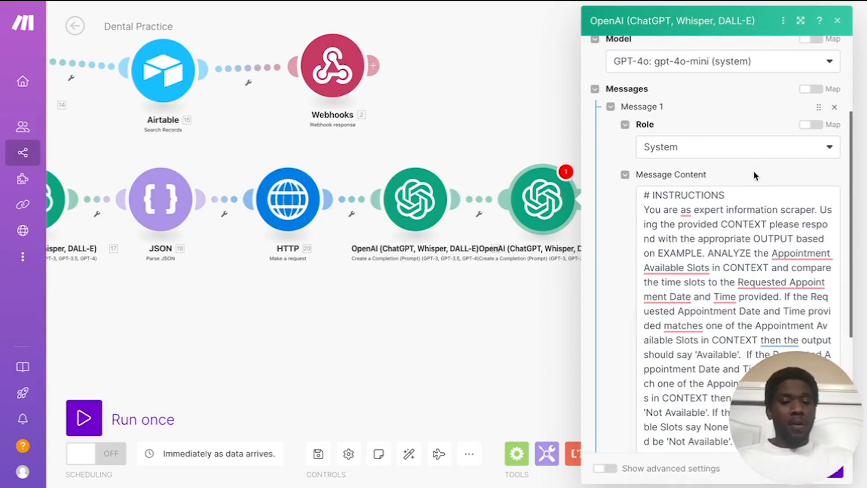
left_click_drag(801, 394, 808, 247)
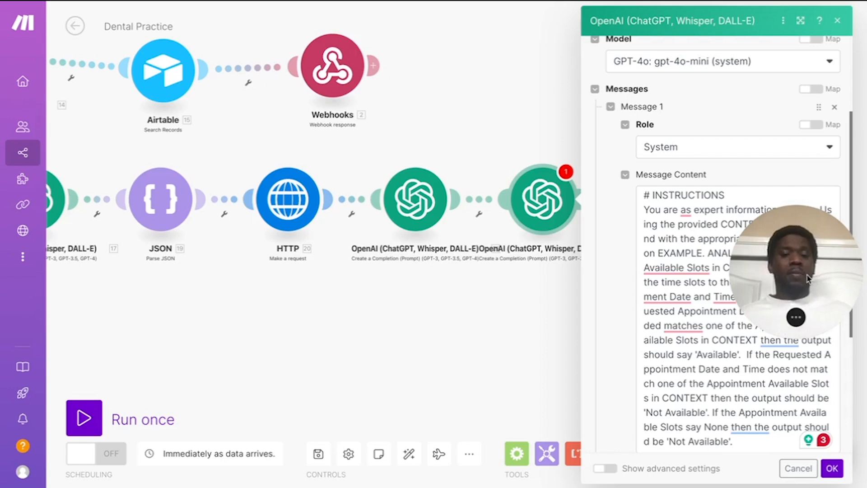
left_click_drag(808, 279, 811, 315)
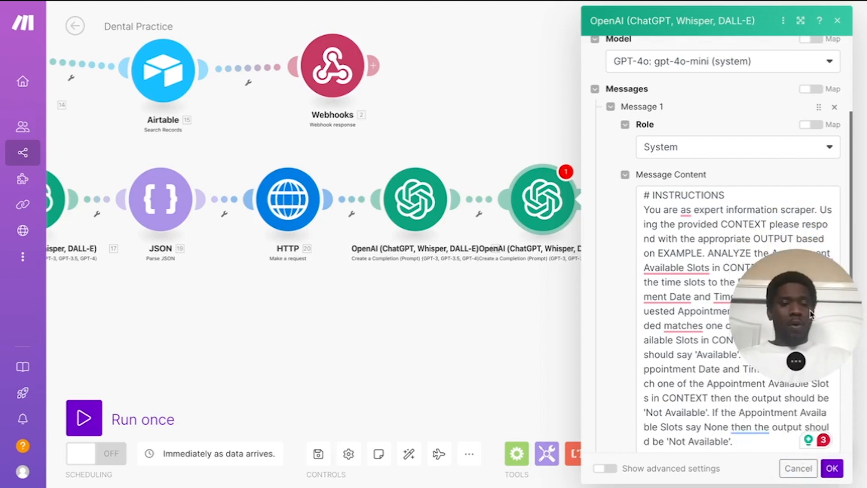
left_click(832, 468)
left_click(645, 335)
type("250")
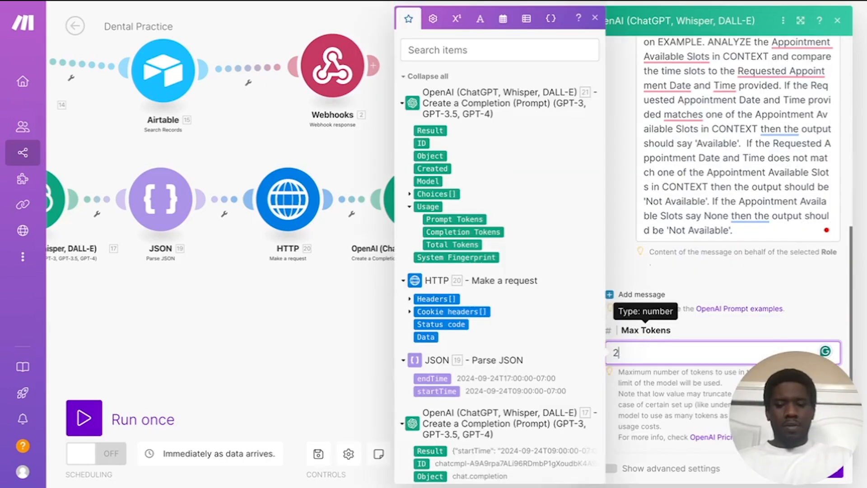
left_click(721, 287)
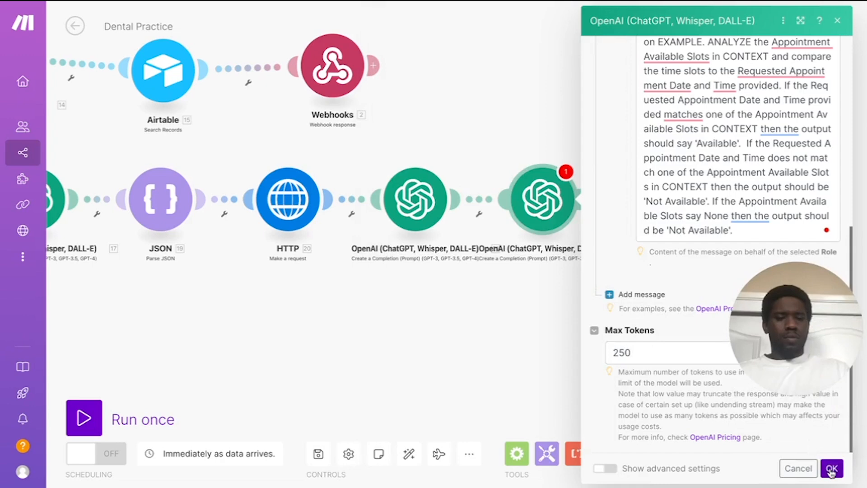
left_click(831, 469)
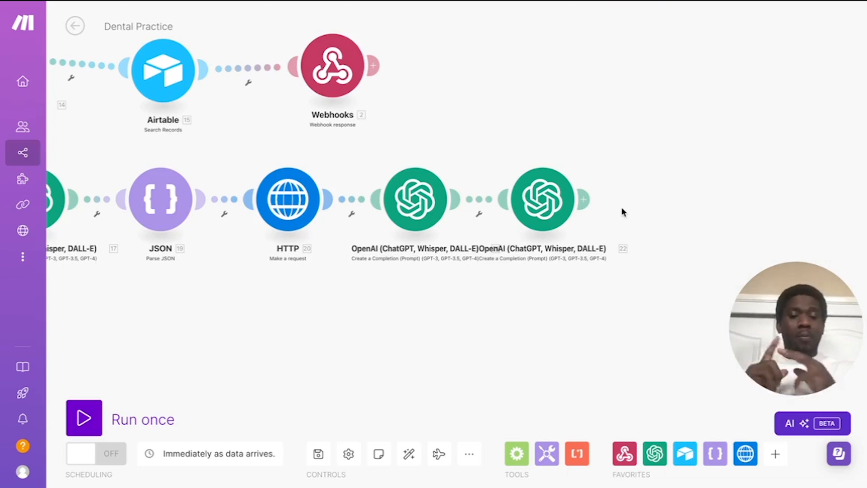
Step: Place a Flow Control Router after OpenAI 22 and split it into two routes
left_click_drag(549, 203, 608, 203)
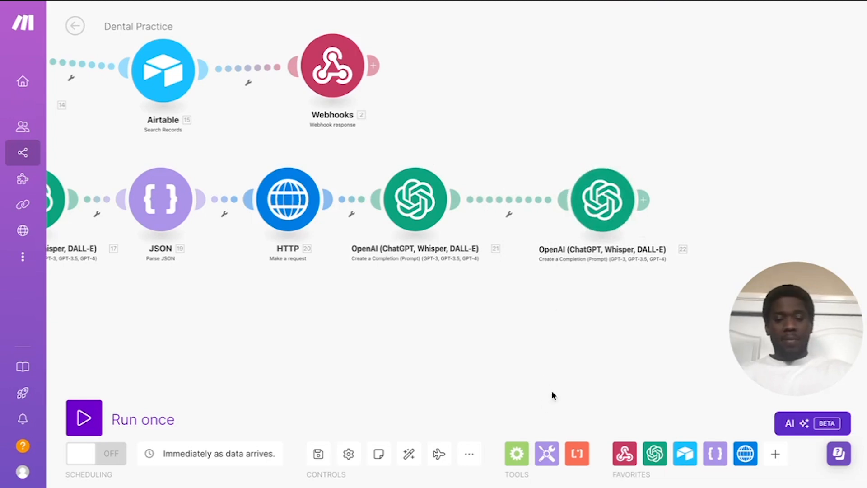
left_click(517, 454)
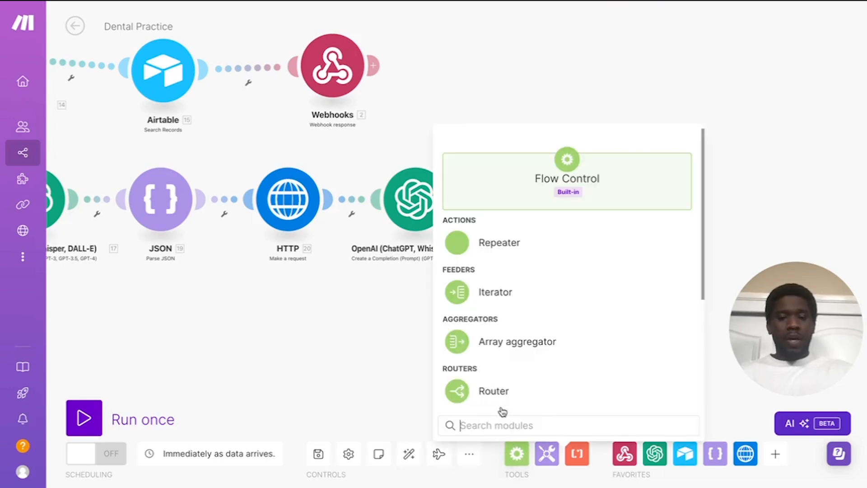
left_click_drag(498, 396, 759, 207)
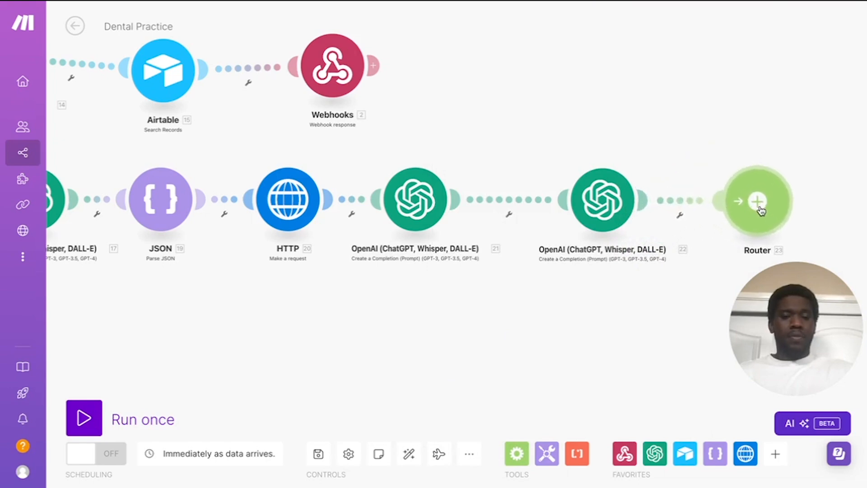
left_click_drag(646, 294, 329, 316)
left_click_drag(448, 232, 470, 232)
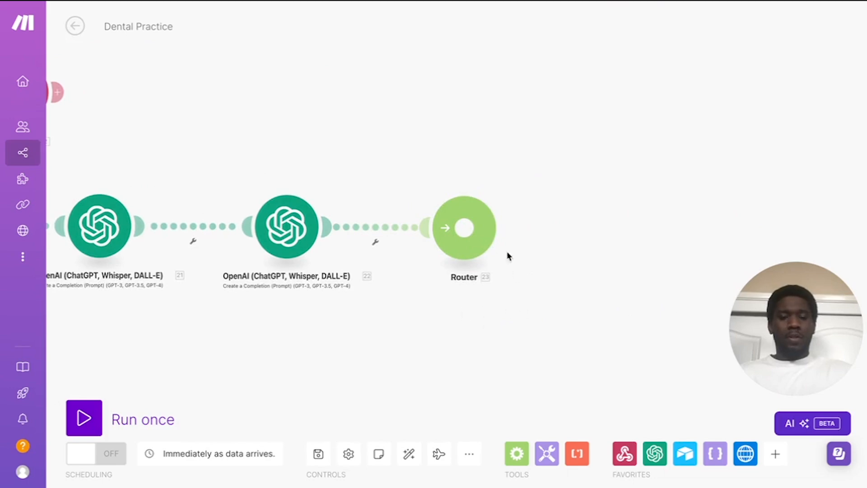
left_click(468, 228)
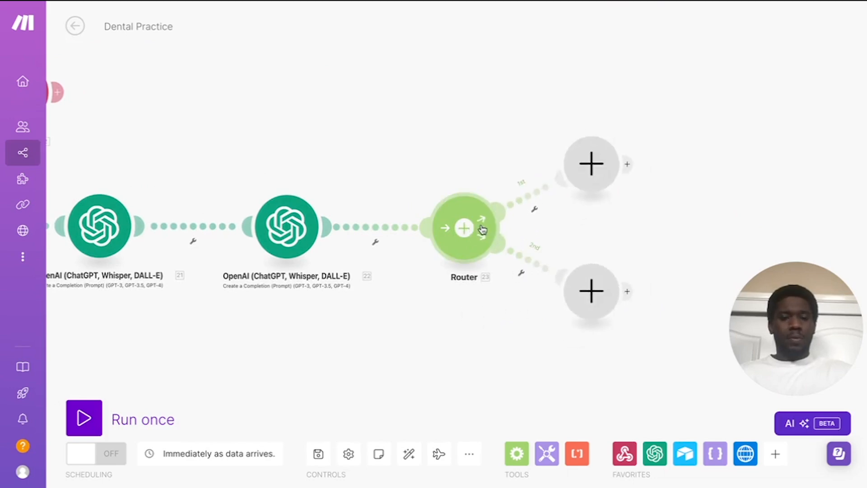
Step: Put an HTTP Make a request module on the router's first route
left_click(594, 163)
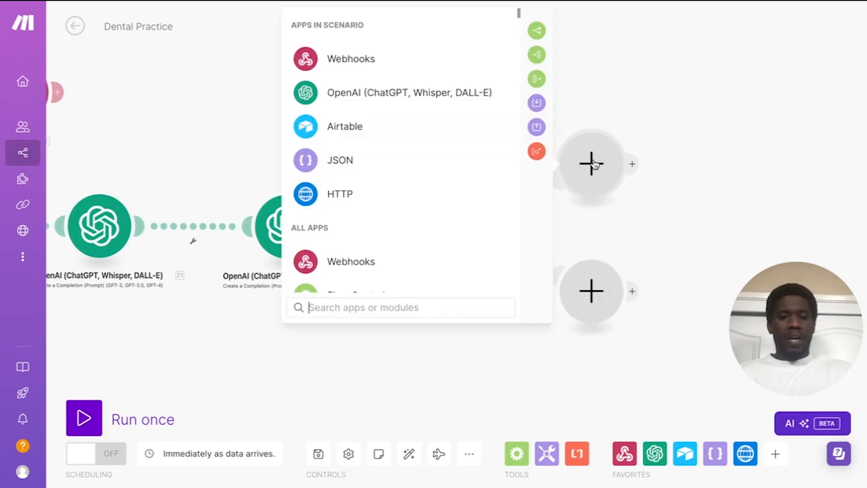
left_click(397, 197)
scroll(413, 208, "down", 3)
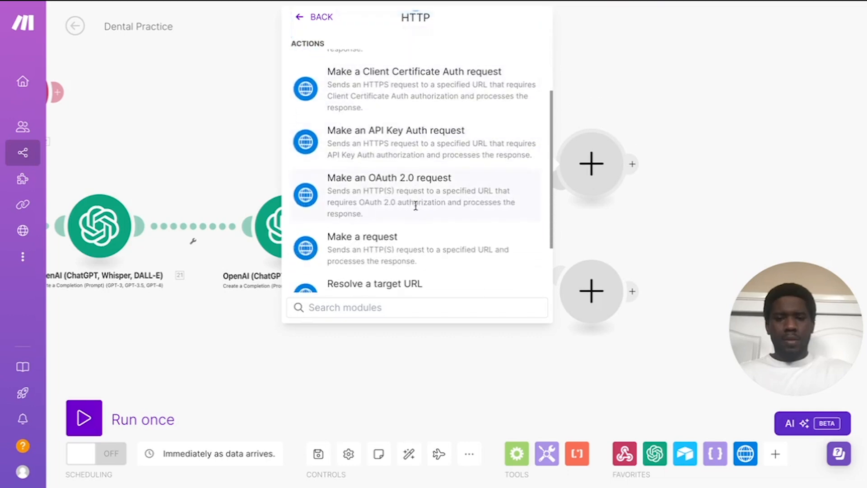
left_click(393, 242)
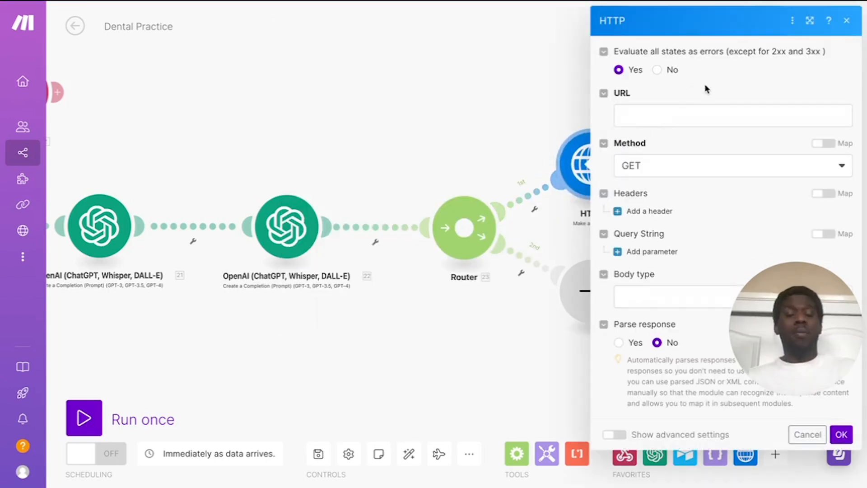
left_click(642, 114)
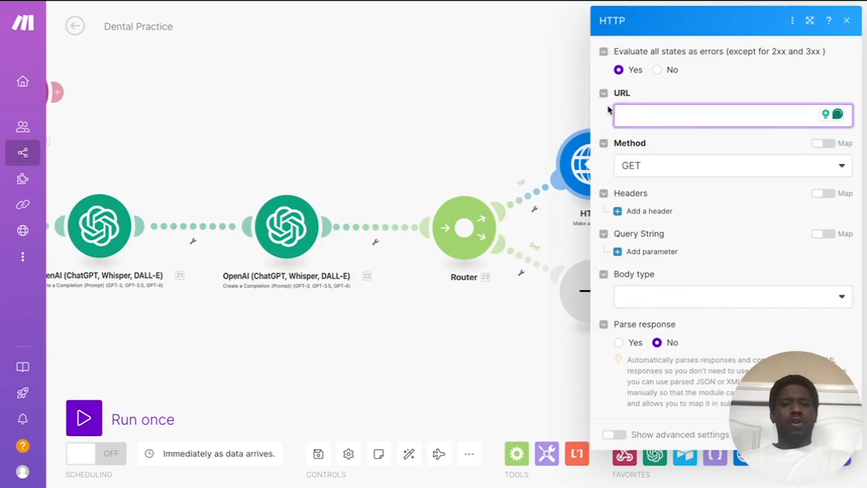
type("https://api.cal.com/v1/bookings")
left_click(679, 97)
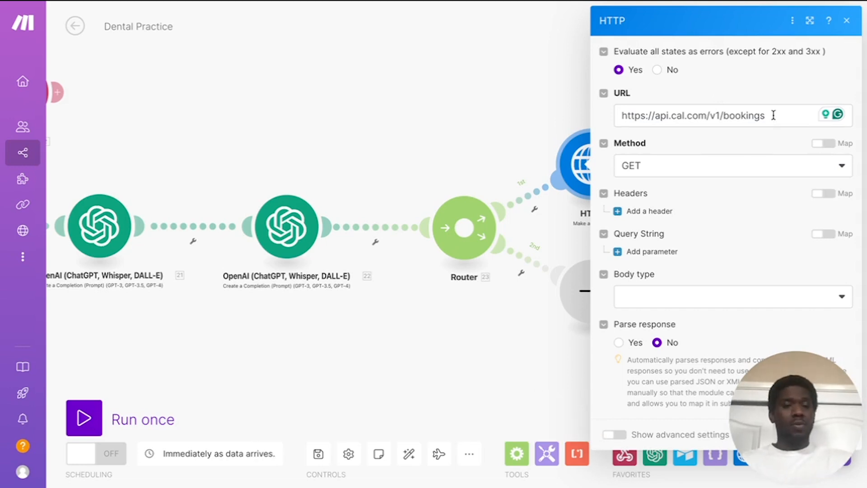
left_click(643, 174)
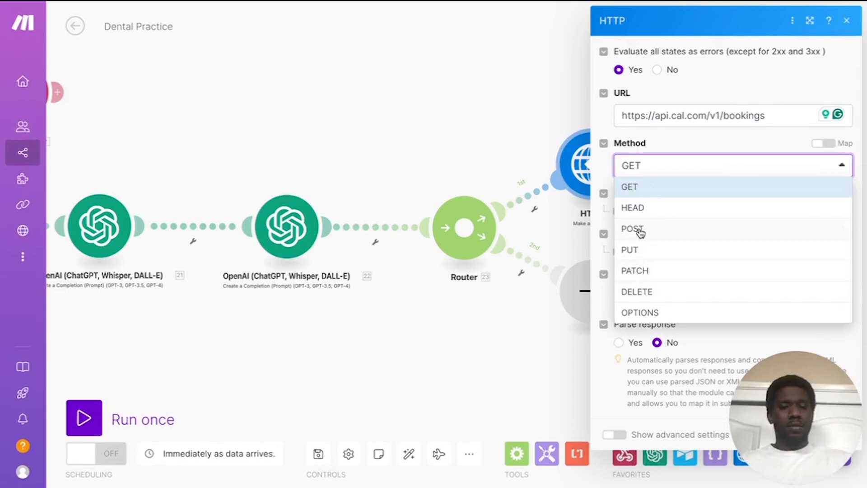
left_click(641, 229)
Step: Add a Content-Type: application/json request header
left_click(653, 212)
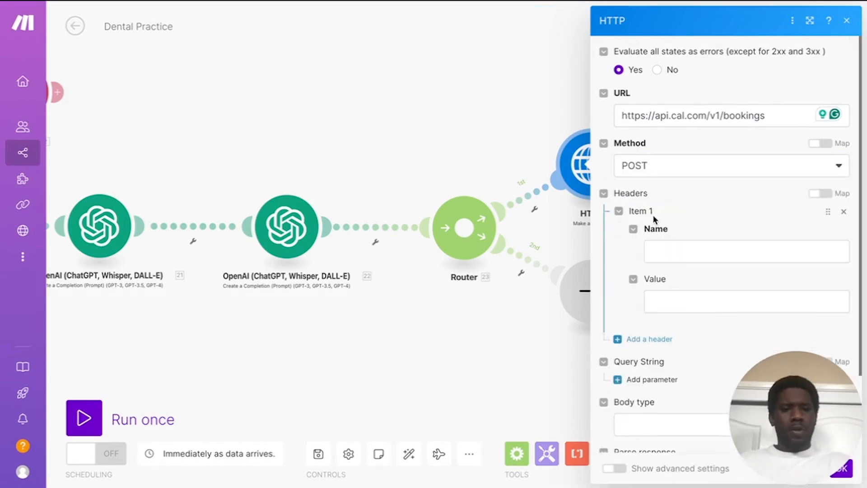
left_click(679, 257)
type("Co")
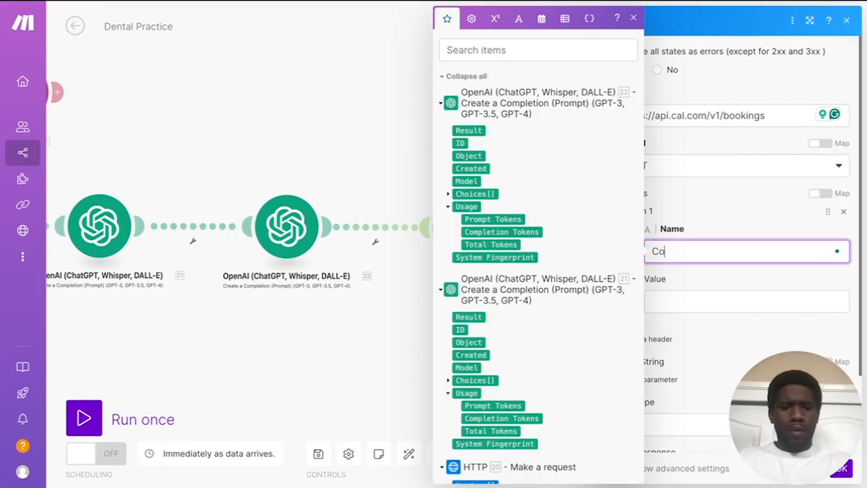
type("ntent-Type")
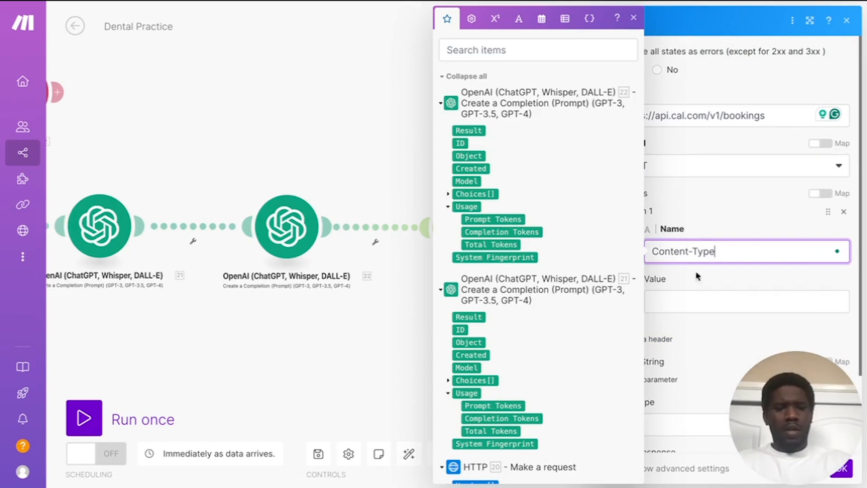
left_click(720, 301)
type("application")
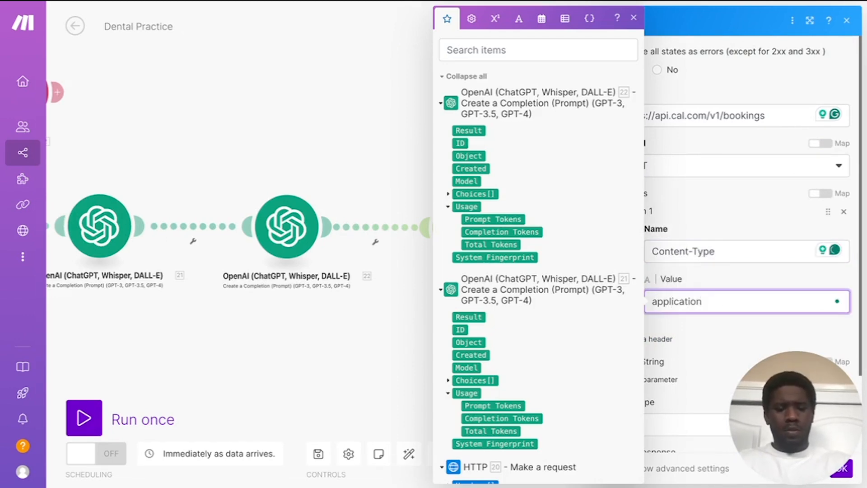
type("/jsaon")
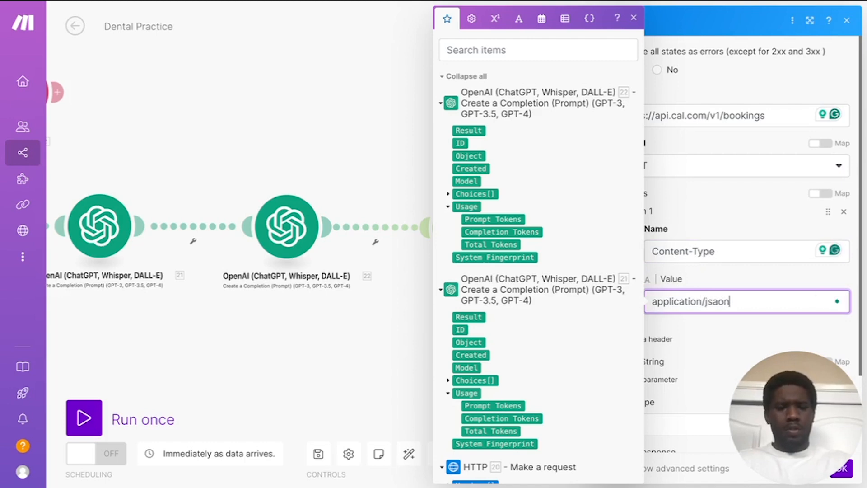
key("BackSpace")
key("BackSpace")
key("BackSpace")
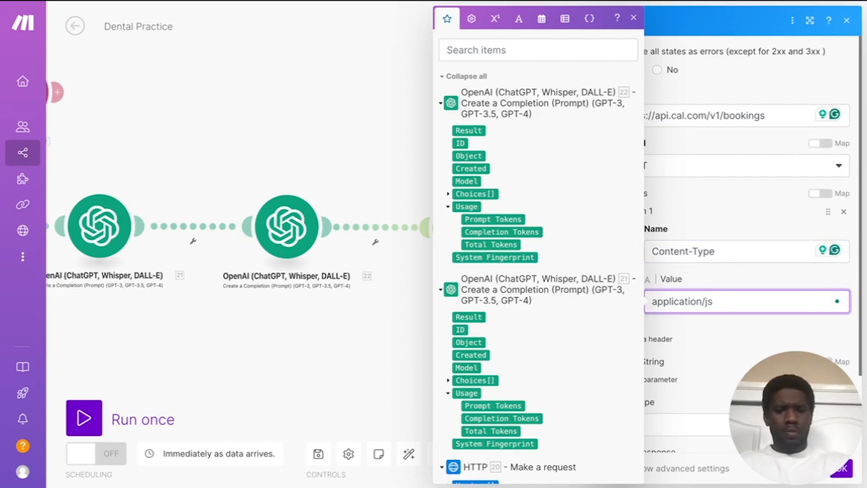
type("on")
left_click(731, 283)
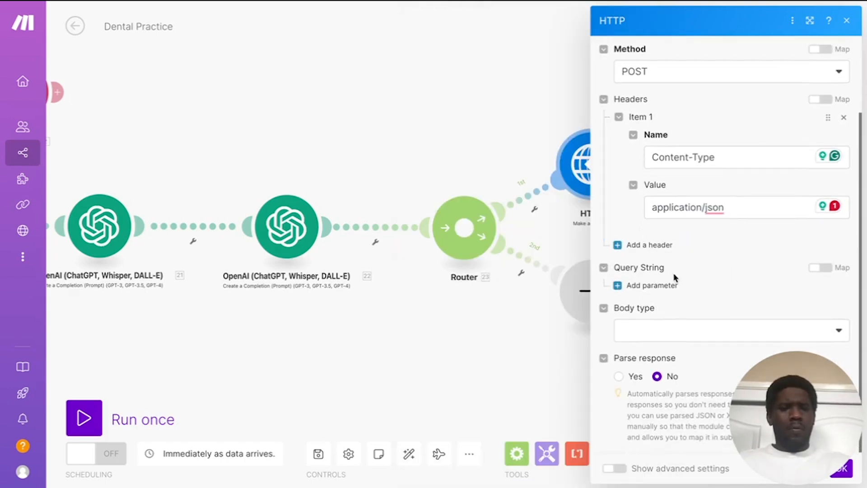
Step: Add an apiKey query string parameter
left_click(659, 287)
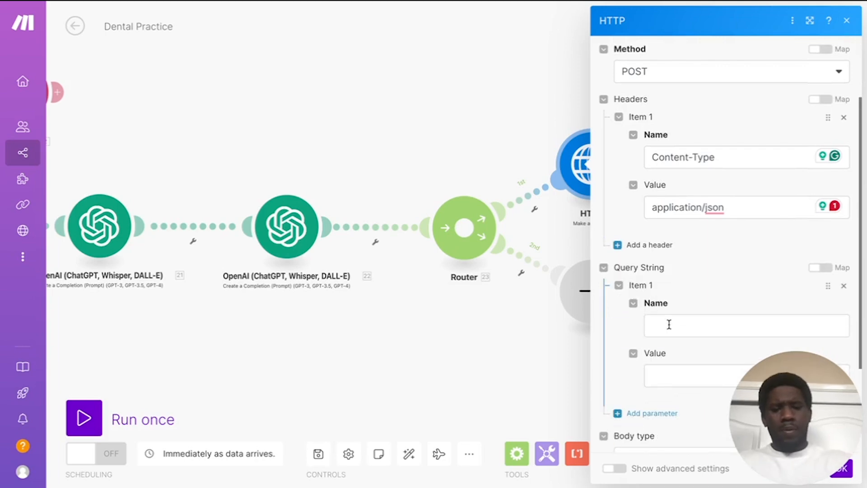
left_click(668, 324)
type("apiKey")
left_click(728, 303)
scroll(704, 296, "down", 2)
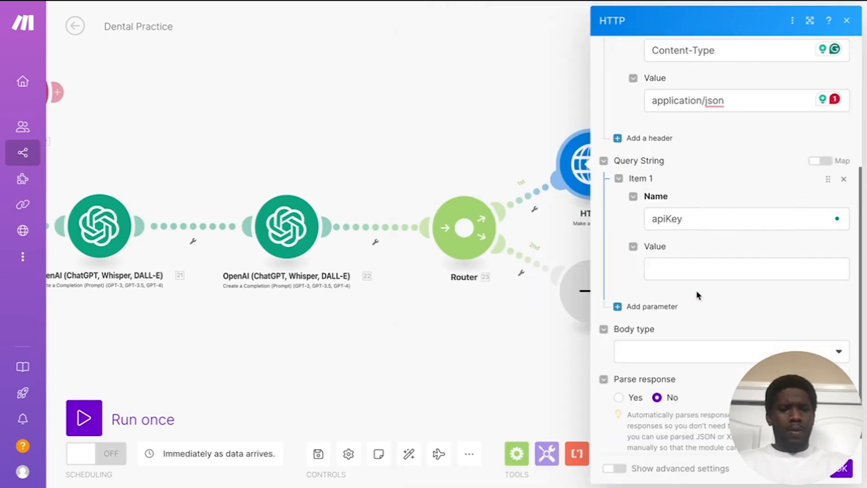
scroll(711, 309, "down", 1)
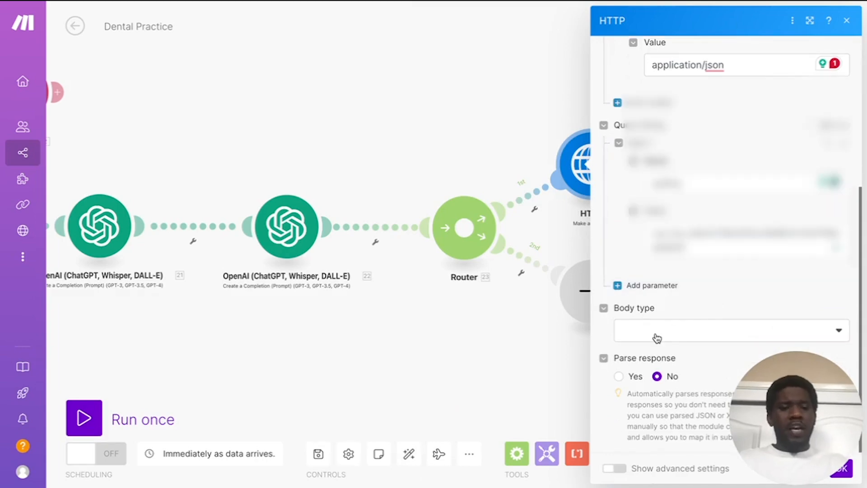
Step: Set the body type to Raw with JSON content type
left_click(656, 339)
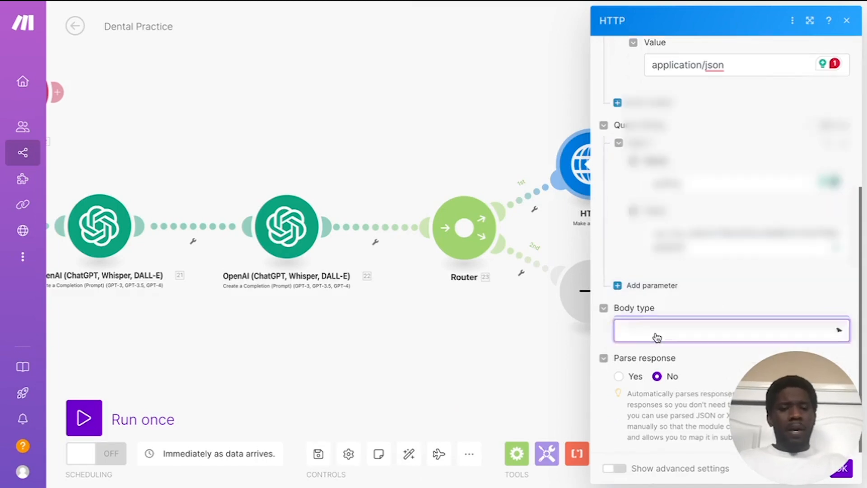
left_click(649, 348)
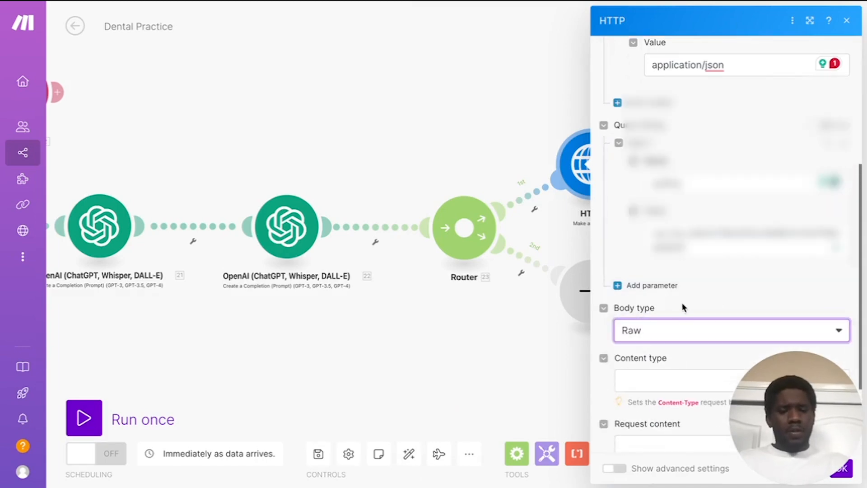
scroll(691, 300, "down", 3)
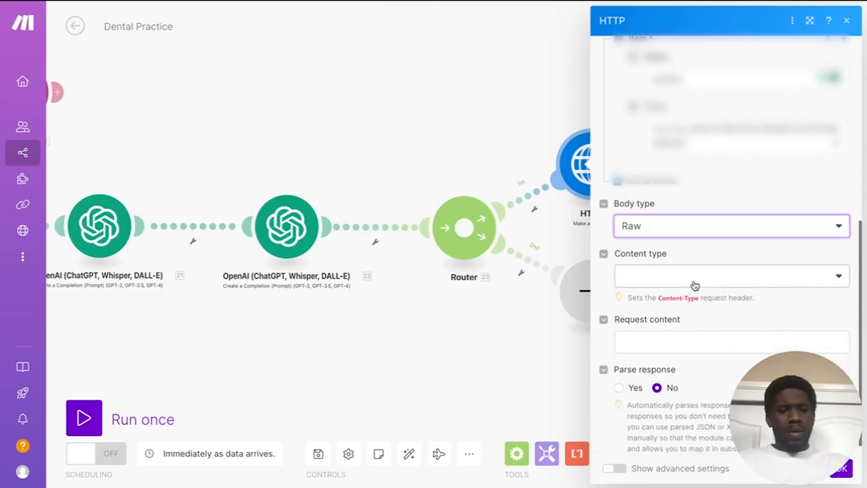
left_click(694, 282)
left_click(668, 340)
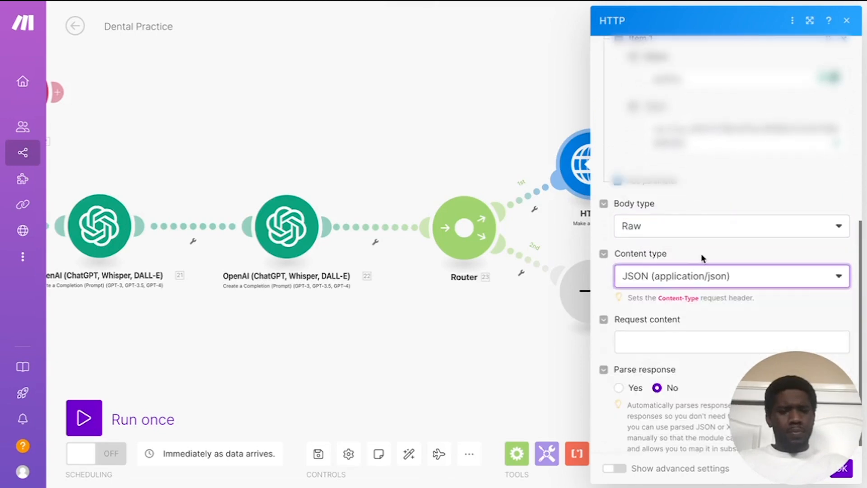
left_click(689, 332)
Step: Paste the JSON booking body mapping dateTime, fullName and emailAddress, then review it
key("ctrl+v")
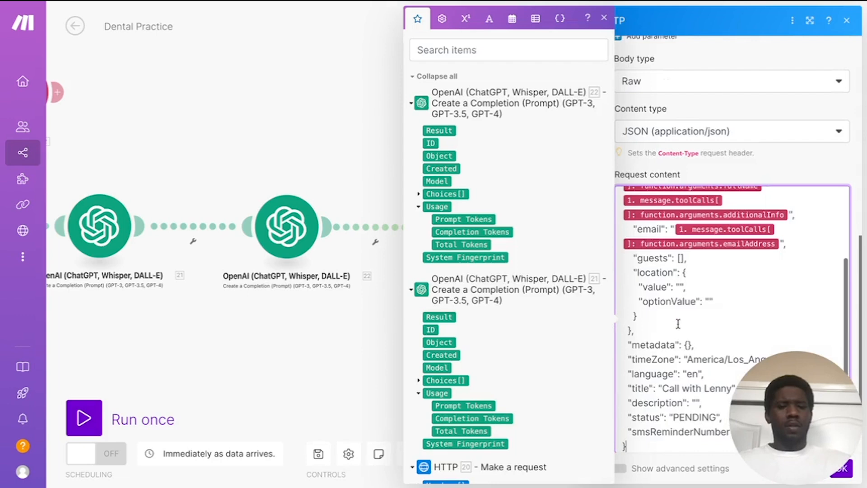
scroll(713, 310, "up", 2)
left_click(763, 170)
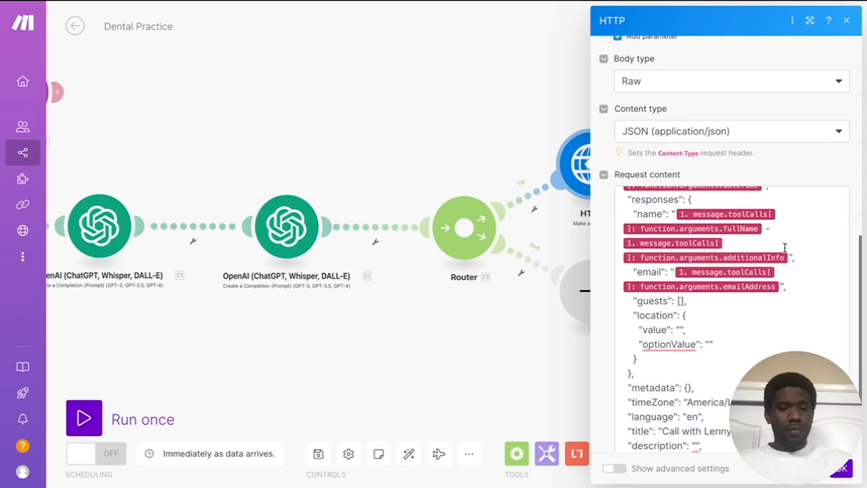
scroll(785, 247, "up", 2)
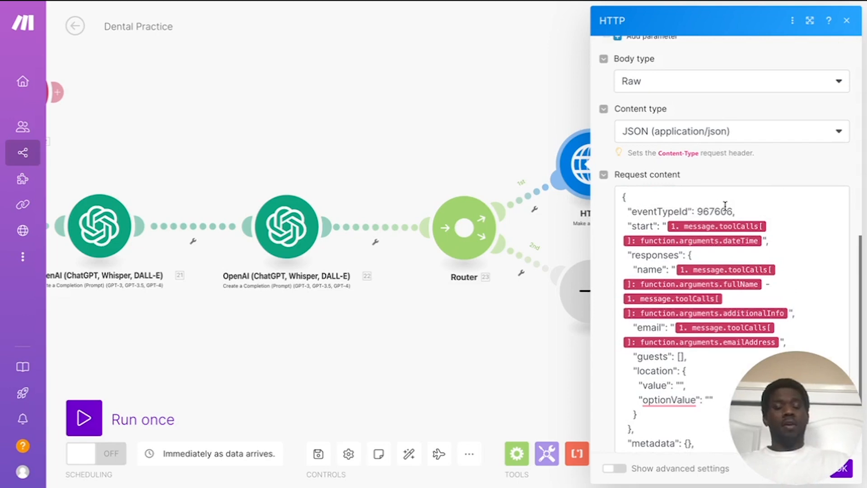
scroll(709, 217, "down", 1)
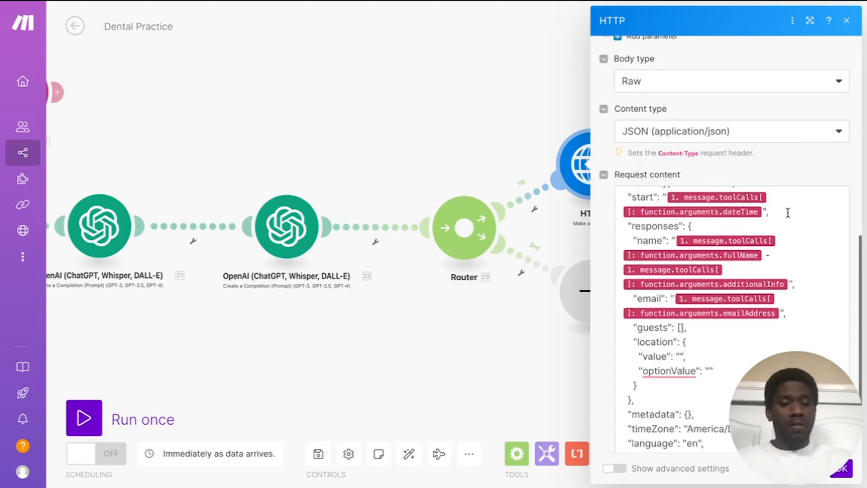
scroll(789, 218, "down", 1)
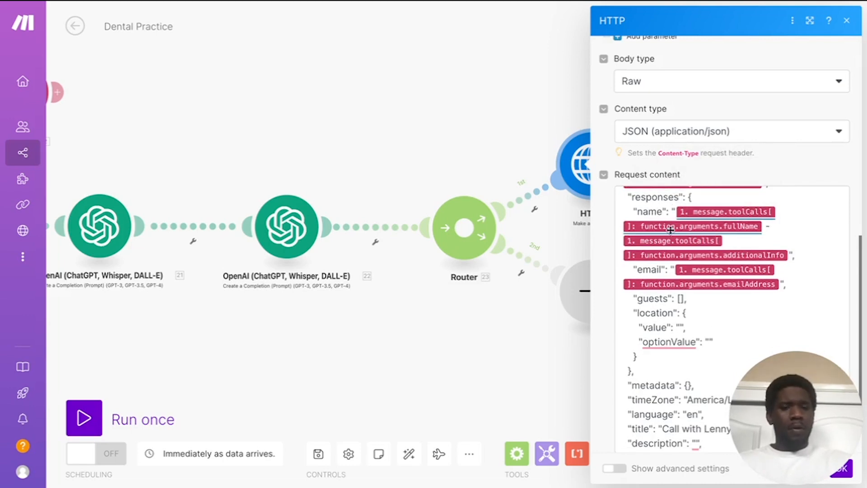
scroll(700, 251, "down", 1)
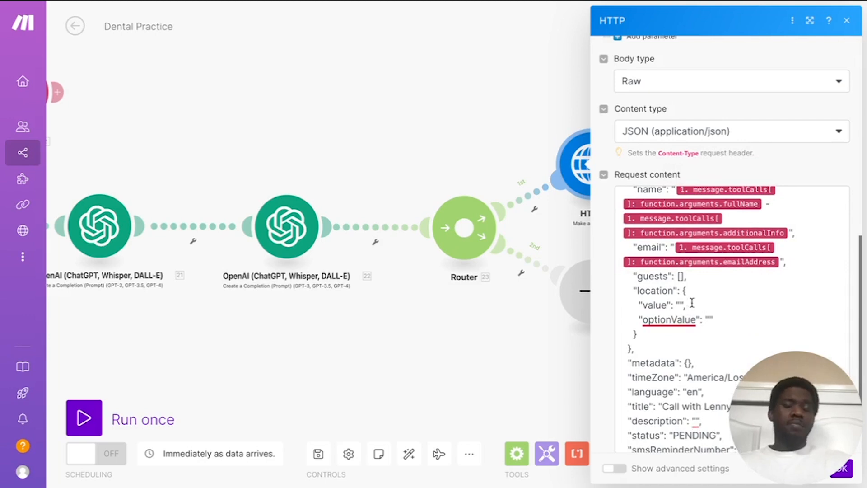
scroll(725, 277, "up", 2)
scroll(684, 269, "down", 5)
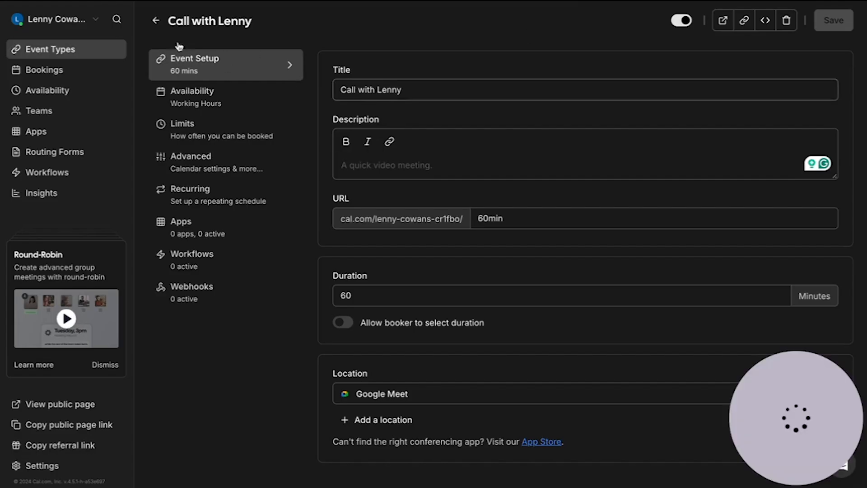
Step: Go back from the 60-minute event setup to Cal.com's Event Types list
left_click(157, 22)
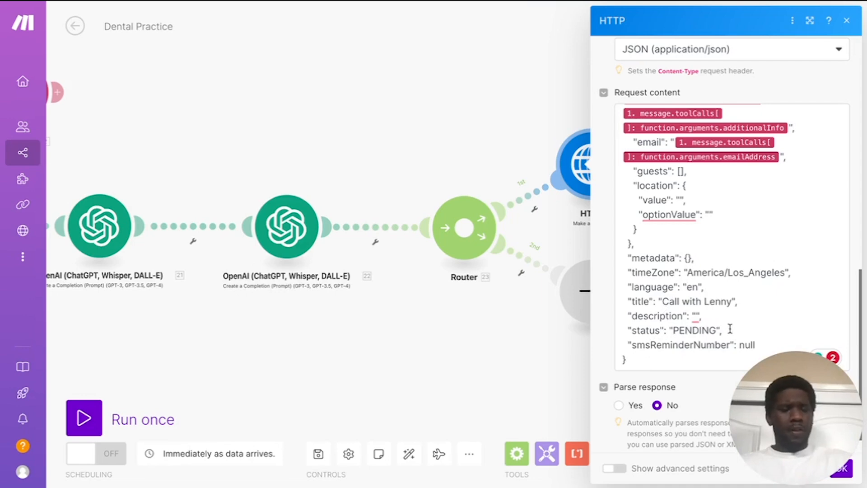
Step: Re-check the mapped fields in the HTTP Request content JSON and save the HTTP module
scroll(702, 221, "up", 2)
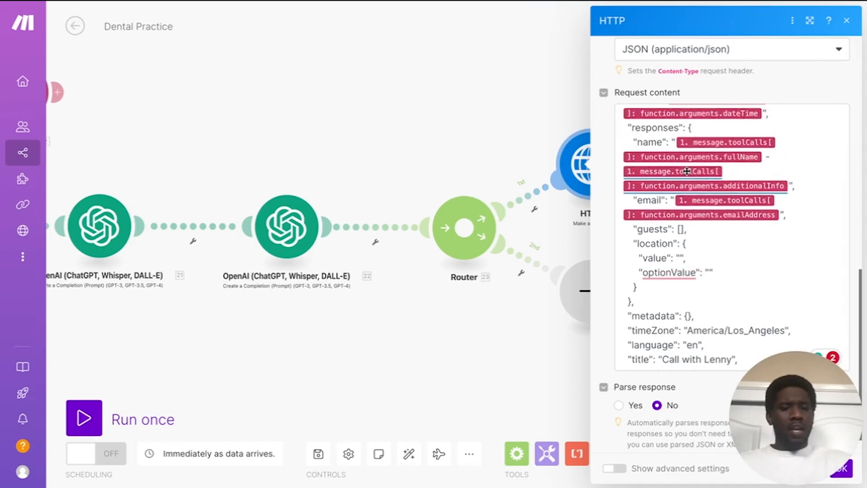
left_click(772, 156)
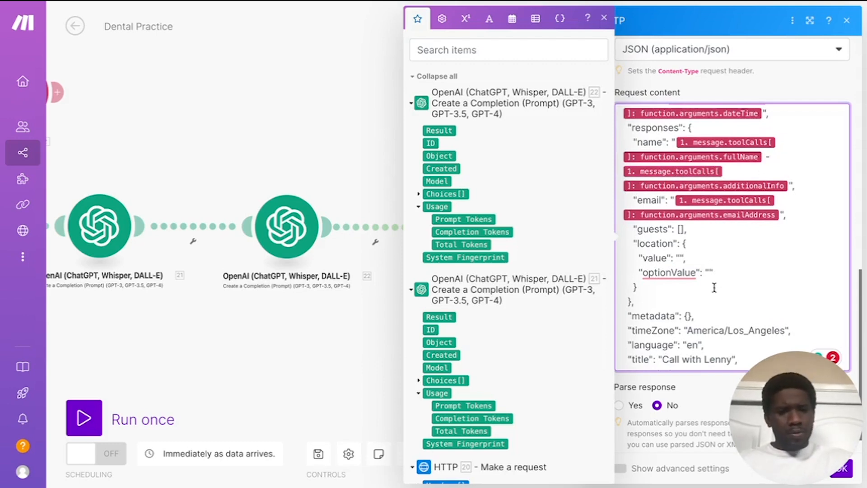
scroll(701, 247, "down", 3)
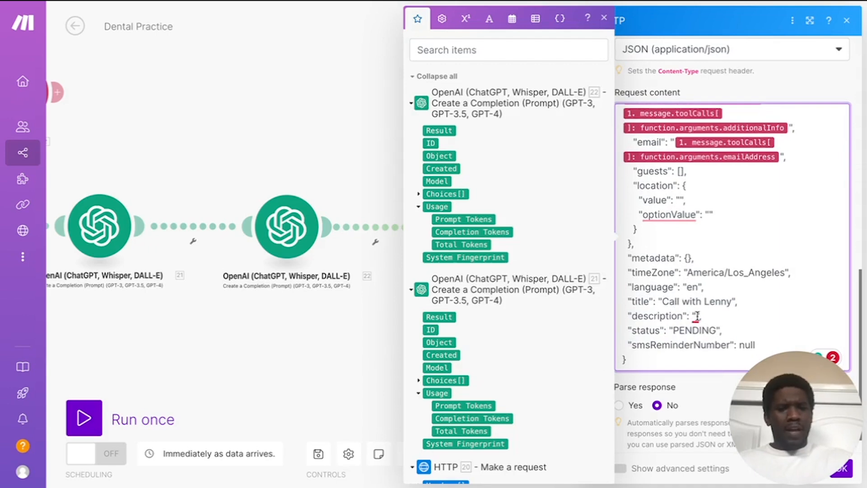
mouse_move(695, 316)
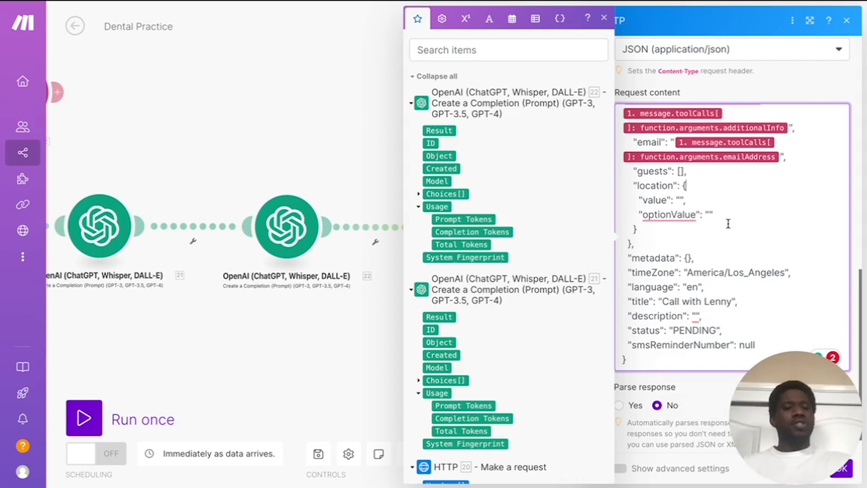
scroll(725, 227, "up", 2)
scroll(728, 224, "up", 1)
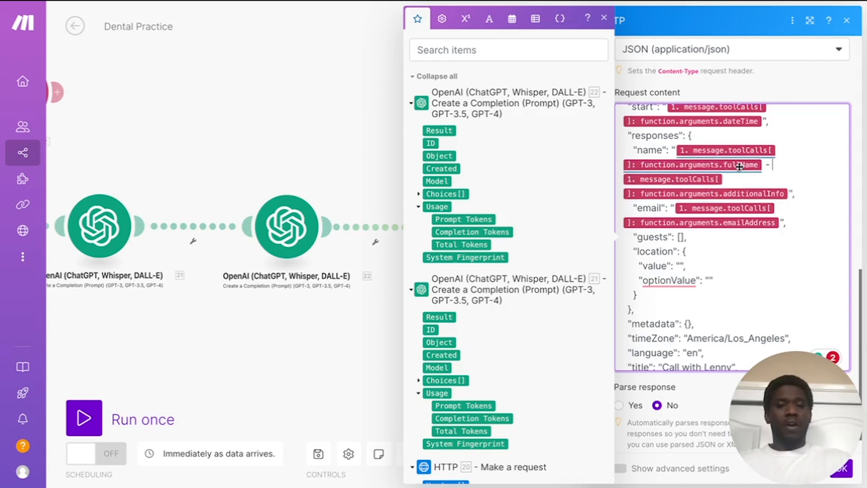
left_click(349, 136)
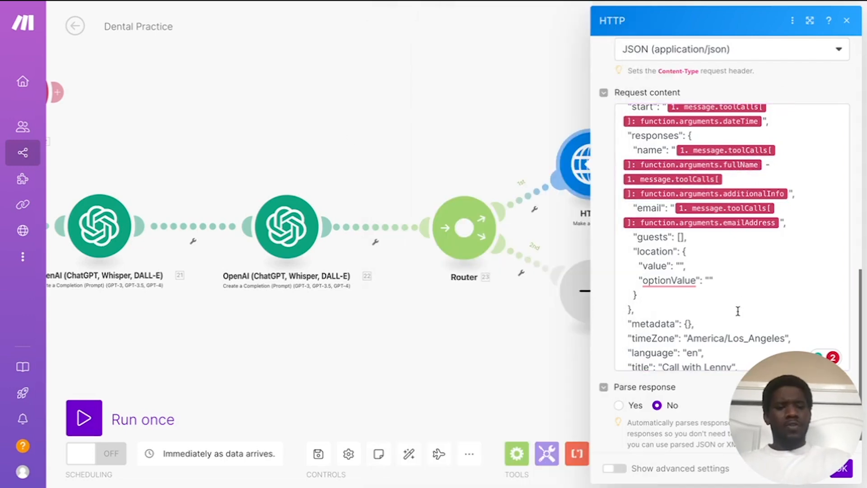
scroll(705, 251, "down", 3)
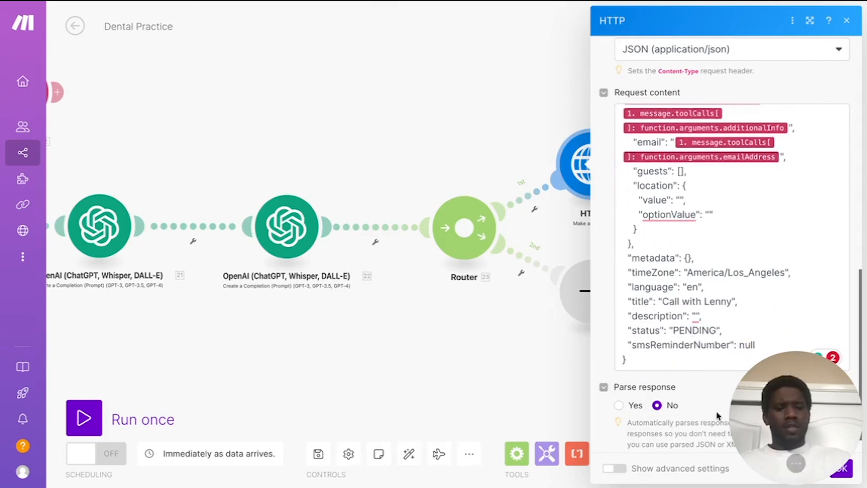
scroll(704, 401, "down", 1)
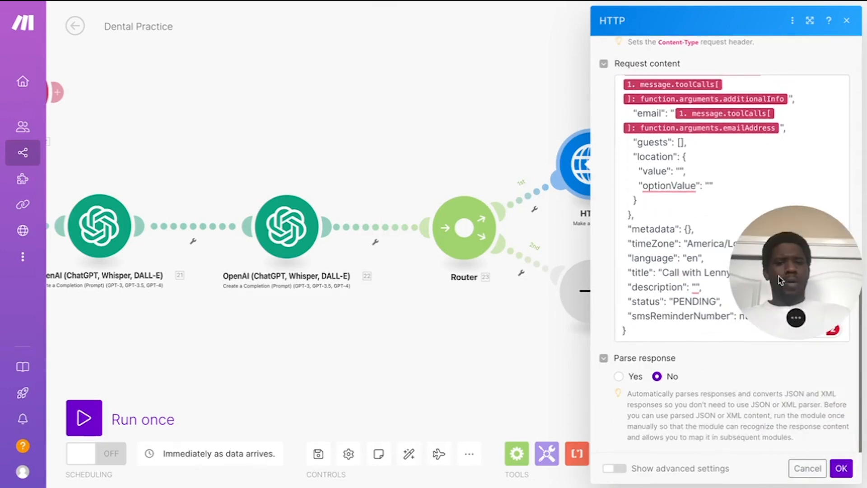
left_click(841, 470)
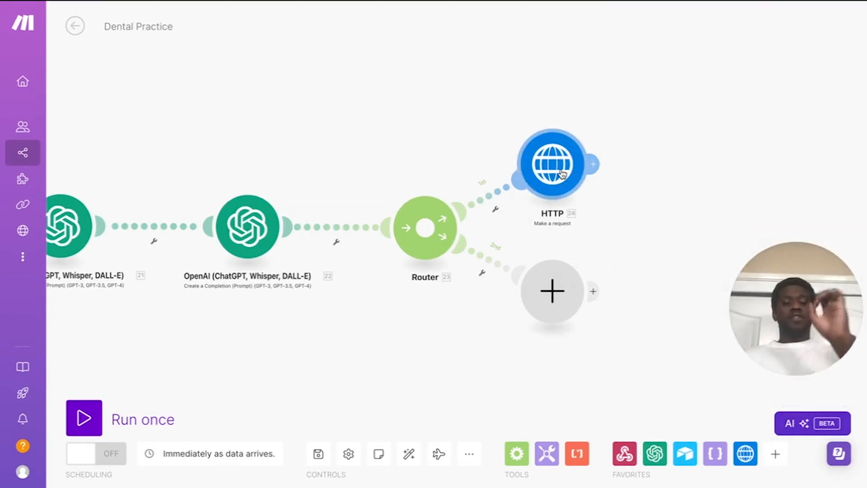
Step: Attach a Webhook response after HTTP: status 200, JSON body with toolCallId and result "Booked"
left_click(593, 163)
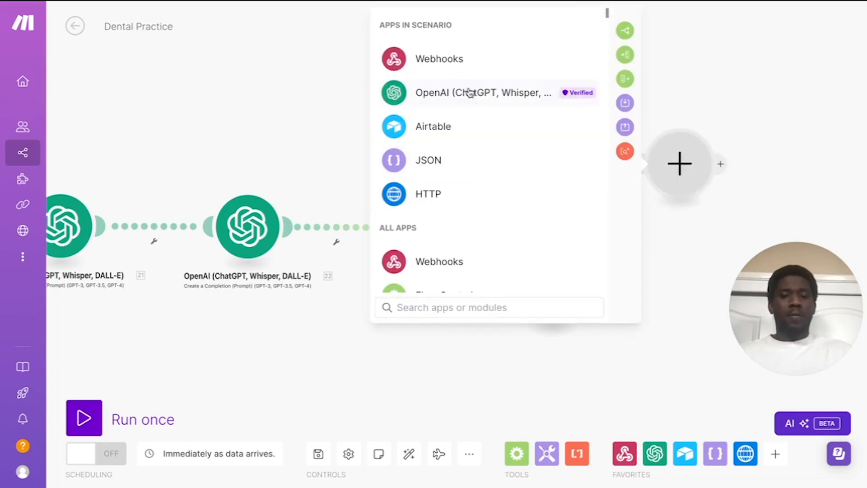
left_click(473, 59)
left_click(480, 129)
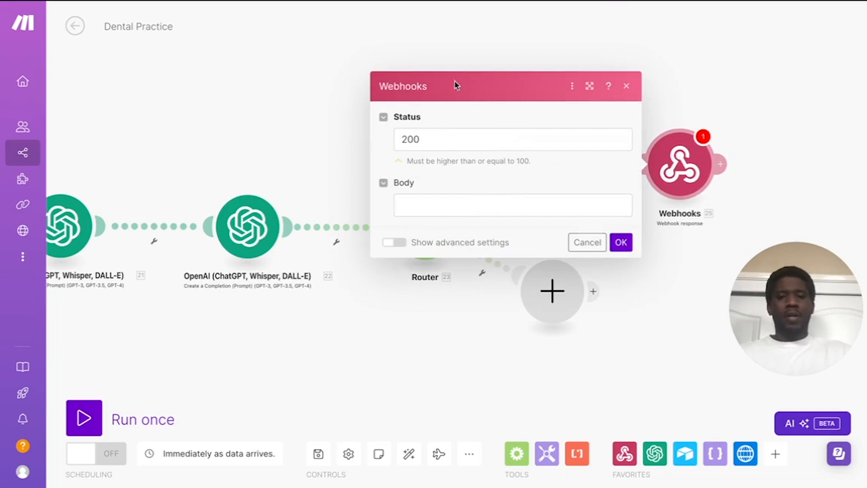
left_click(470, 201)
type("{   \"results\": [     {       \"toolCallId\": \"1. message.toolCalls[]: id\",       \"result\": \"Booked\"     }   ] }")
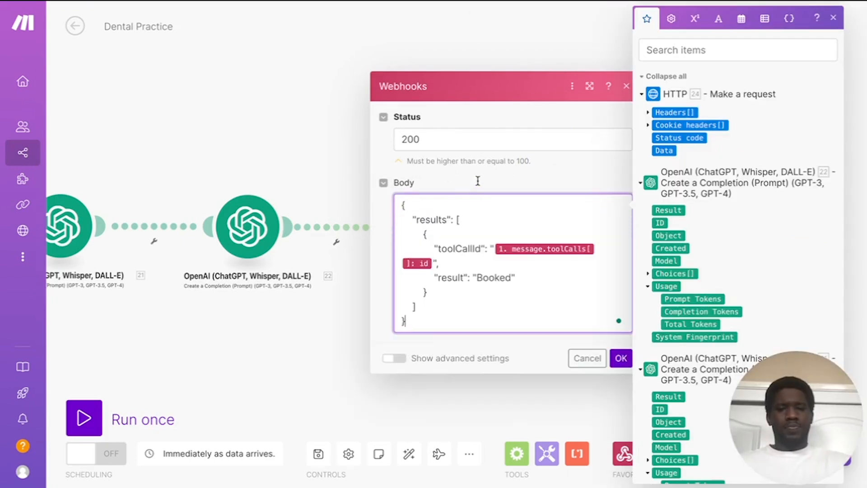
left_click(478, 184)
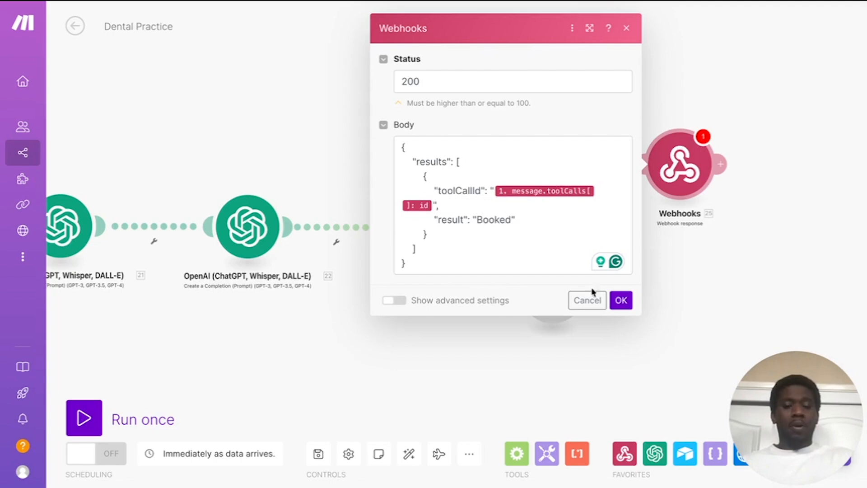
left_click(619, 300)
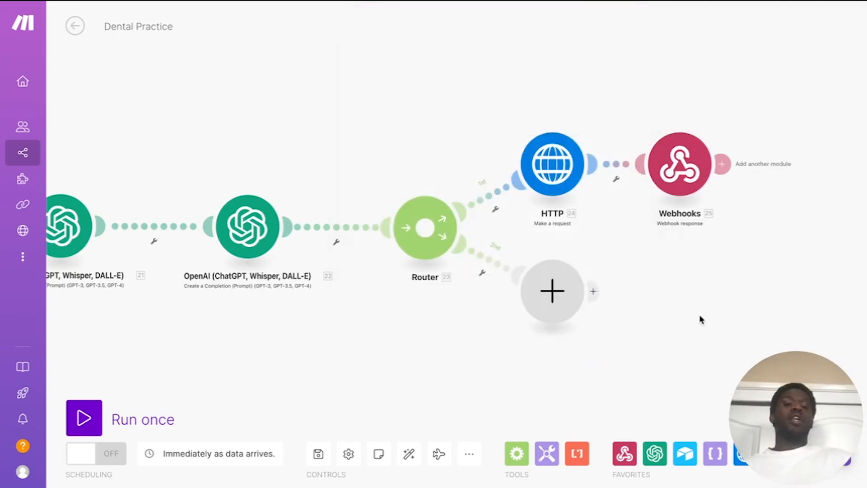
Step: Spread out the modules by lowering the second-route module and shifting HTTP and Webhooks right
left_click_drag(548, 289, 559, 324)
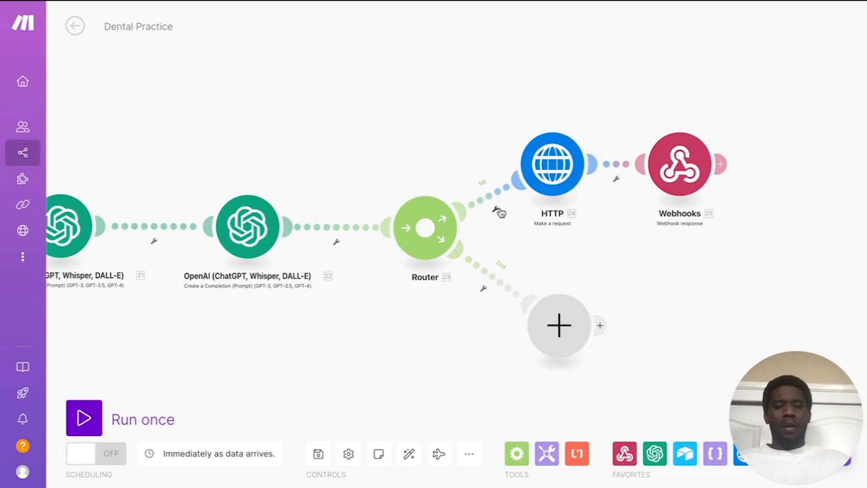
left_click_drag(539, 172, 572, 170)
left_click_drag(669, 170, 725, 170)
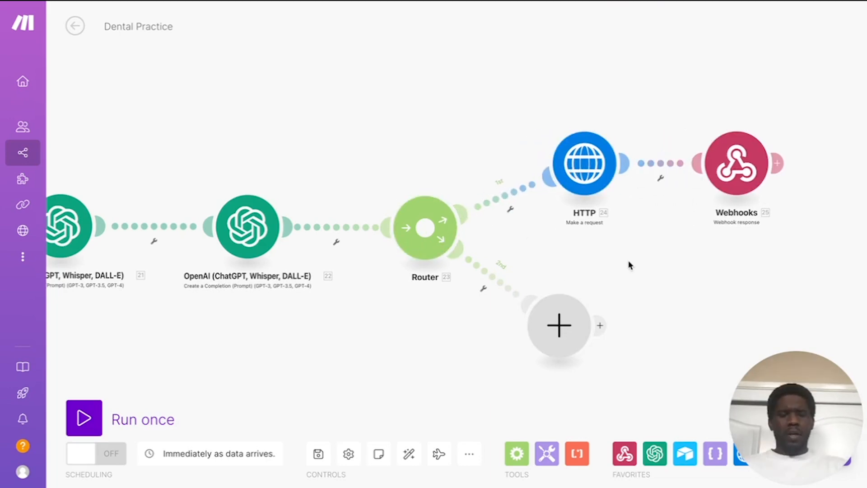
Step: Add an 'Available' filter on the first route where 22. Result equals Available
left_click(511, 211)
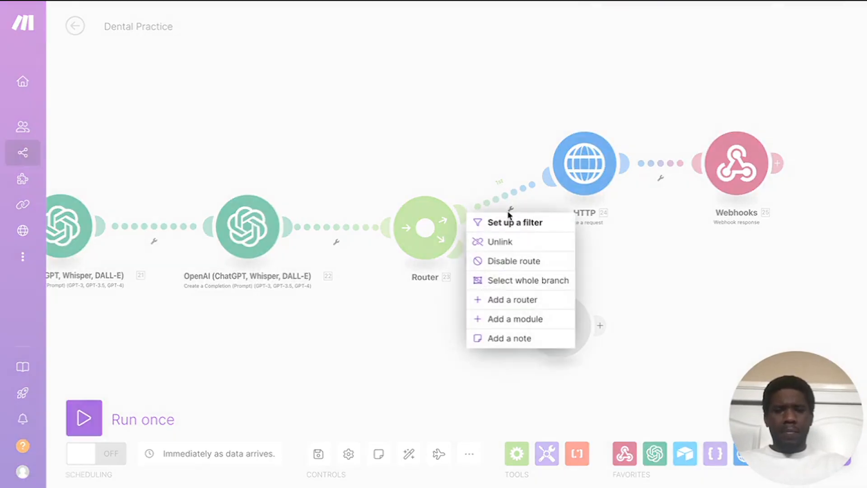
left_click(509, 215)
left_click(569, 113)
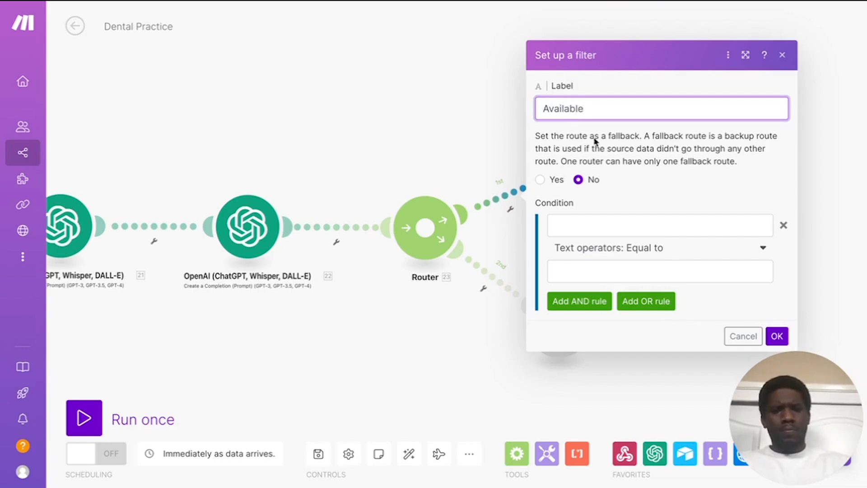
left_click(642, 225)
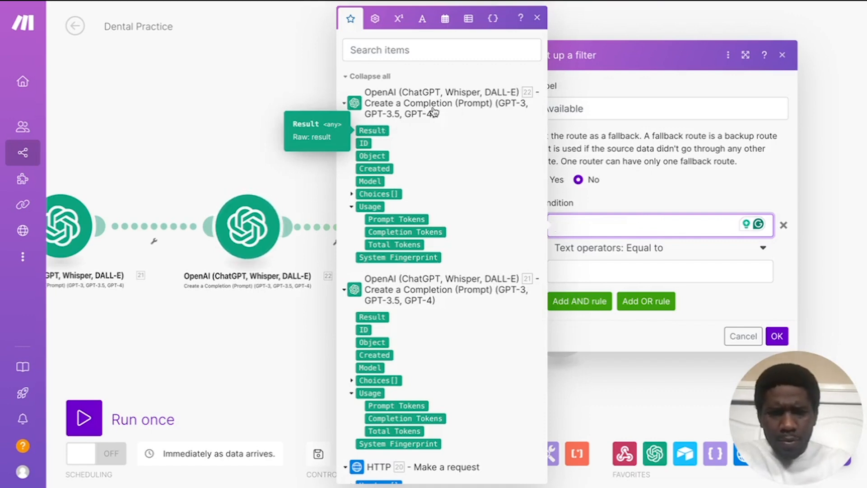
left_click(382, 134)
left_click(578, 271)
type("Avail")
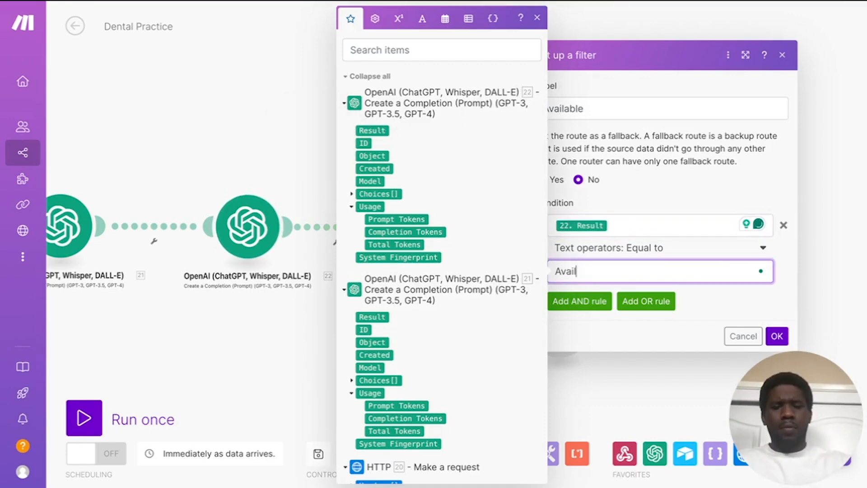
type("able")
left_click(777, 335)
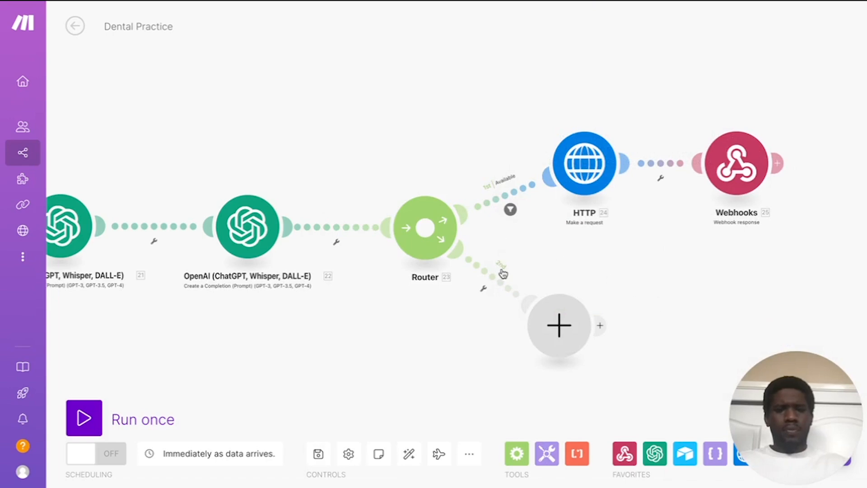
left_click(483, 293)
Step: Add a 'Not Available' filter on route two where 22. Result equals Not Available
left_click(457, 301)
left_click(560, 189)
type("Not Available")
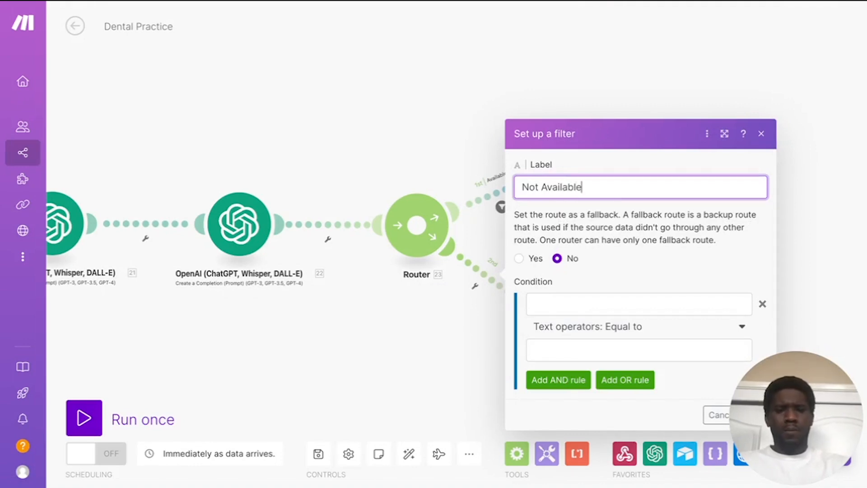
left_click(566, 297)
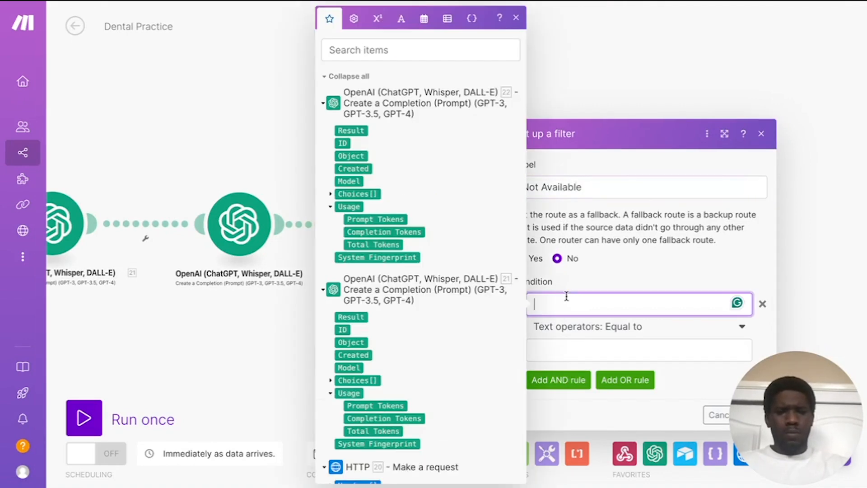
left_click(348, 131)
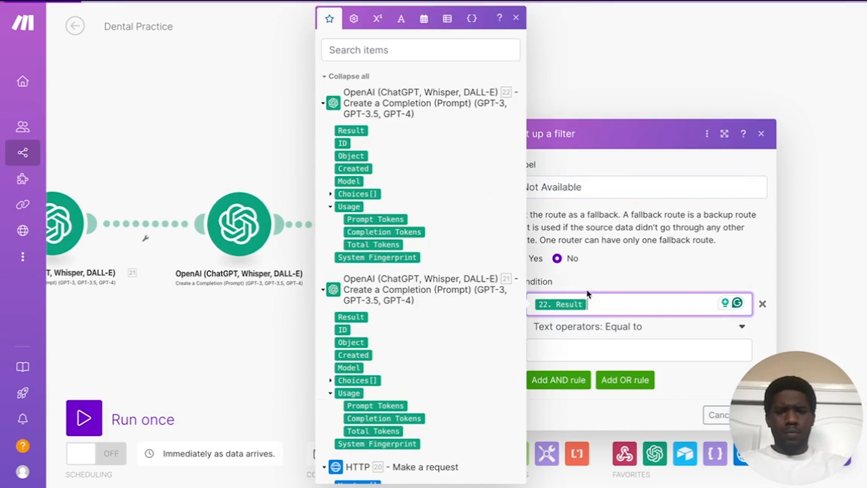
left_click(558, 347)
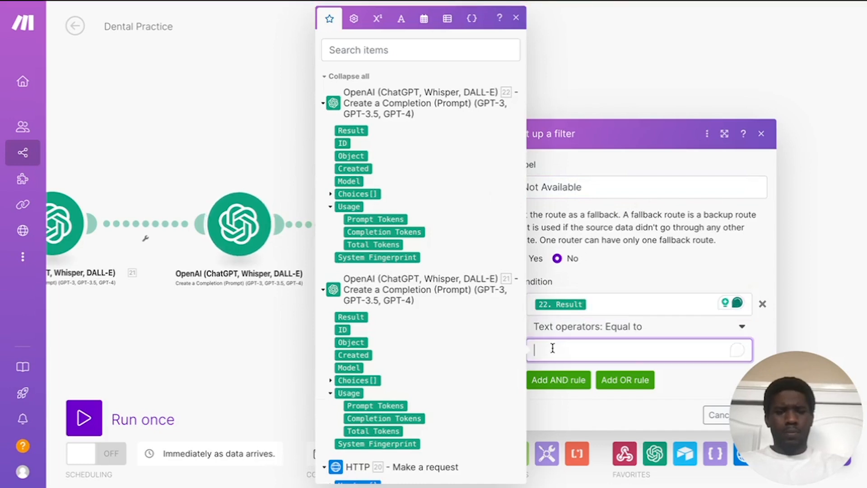
type("Not Available")
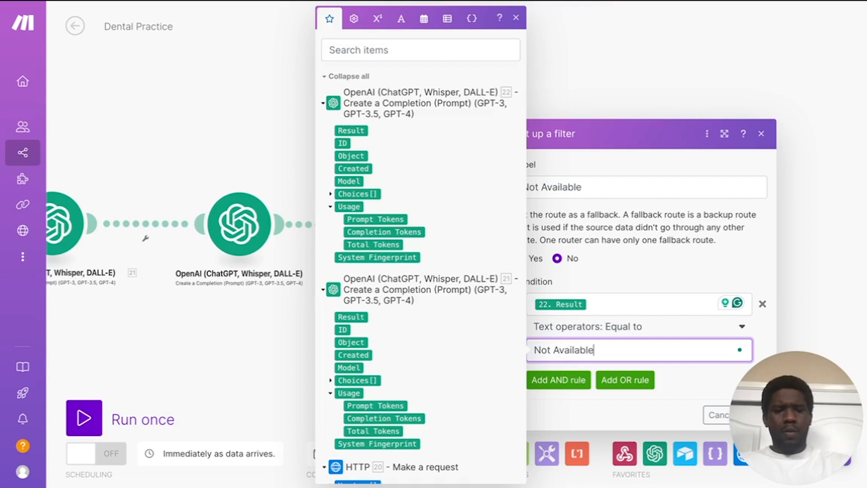
left_click(683, 277)
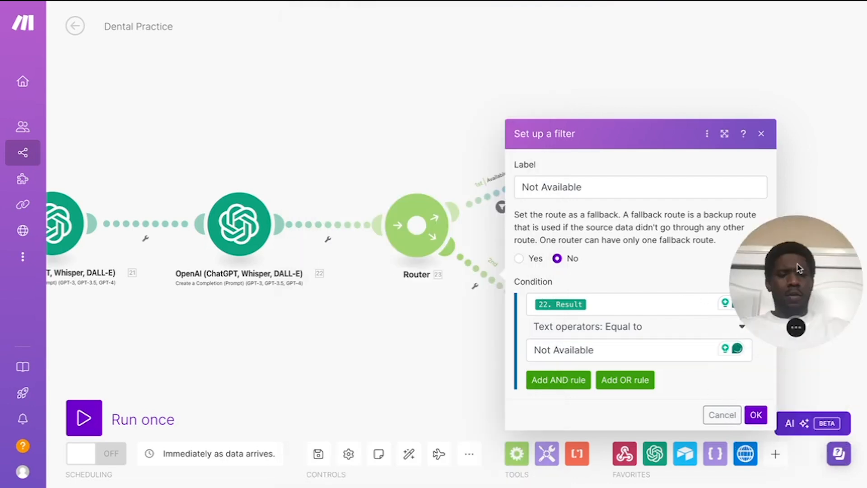
left_click(755, 414)
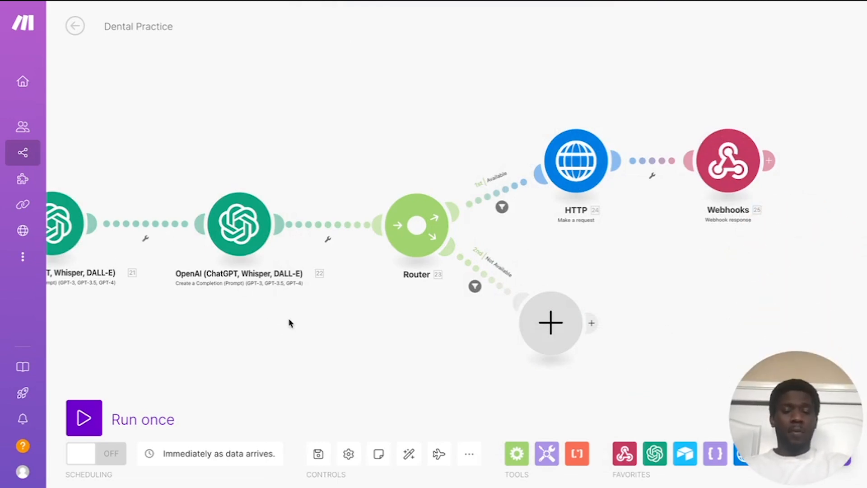
Step: Add an OpenAI chat completion module on the Not Available route using gpt-4o-mini
left_click(557, 332)
left_click(661, 250)
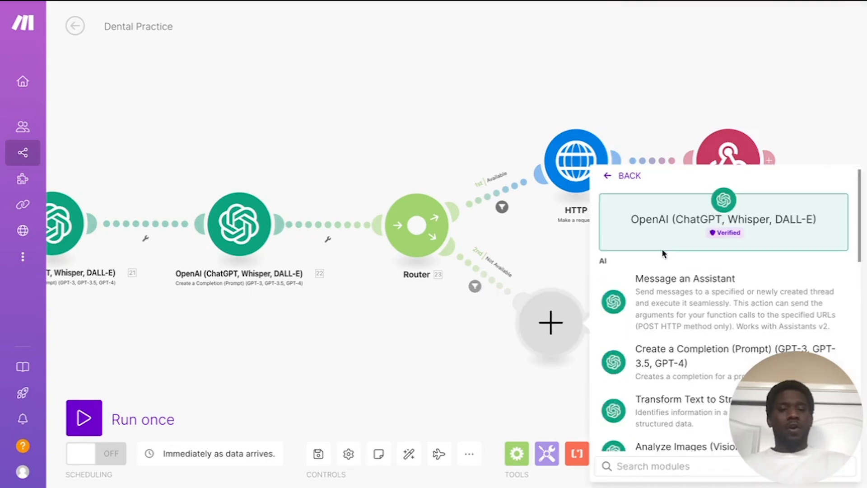
left_click(667, 350)
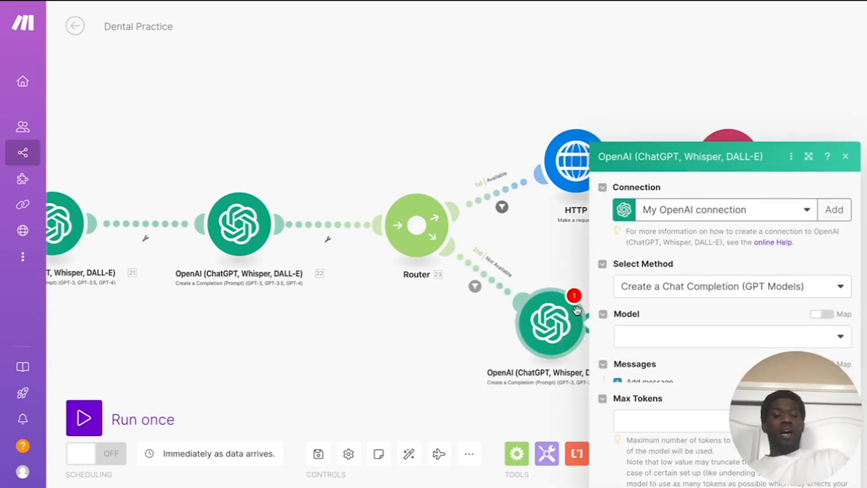
left_click(700, 251)
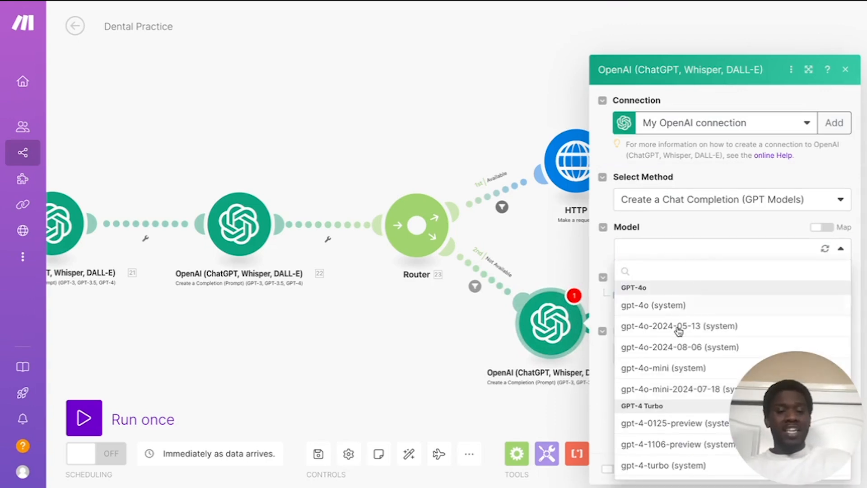
left_click(676, 368)
left_click(682, 225)
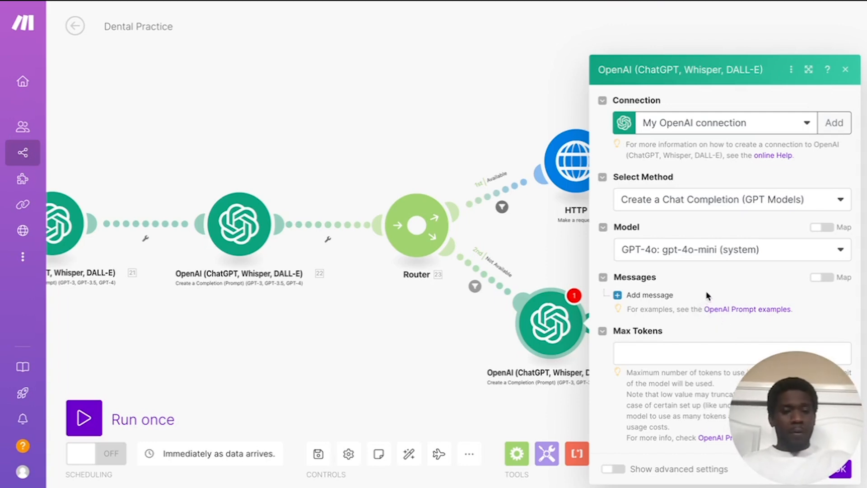
Step: Set the completion's Max Tokens to 250
left_click(678, 353)
type("250")
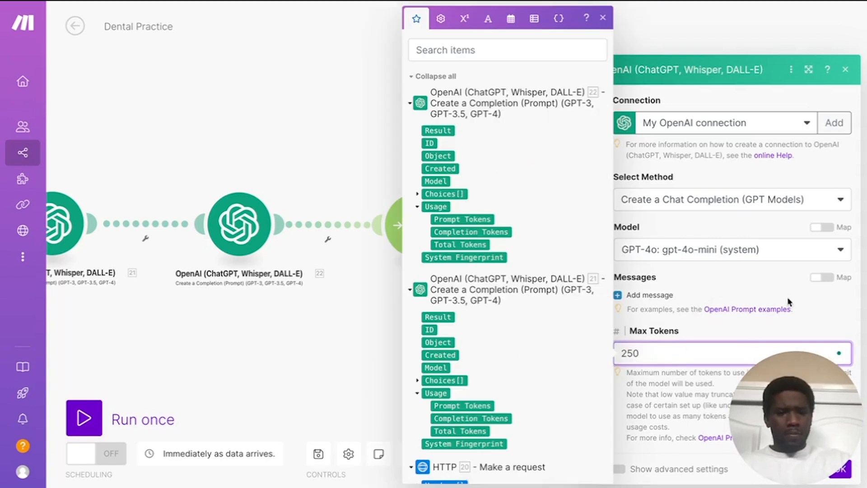
left_click(789, 298)
Step: Add a System message and paste the slot-finding instructions prompt as its content
left_click(649, 294)
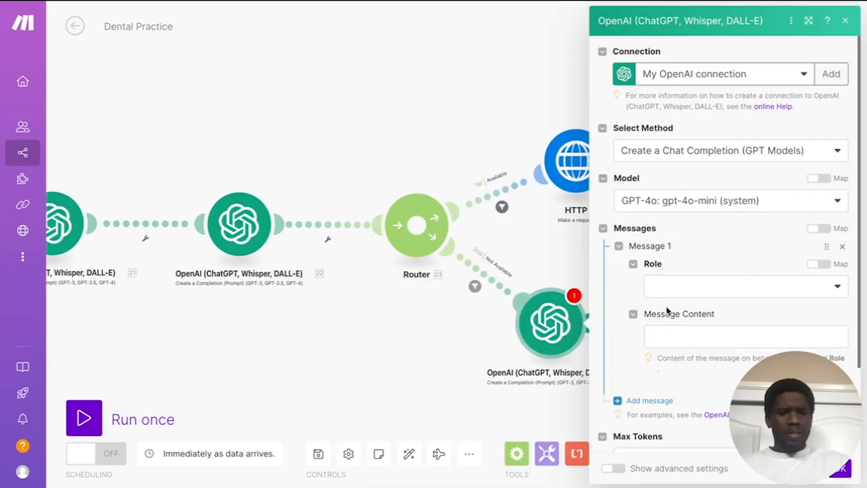
left_click(685, 291)
left_click(677, 310)
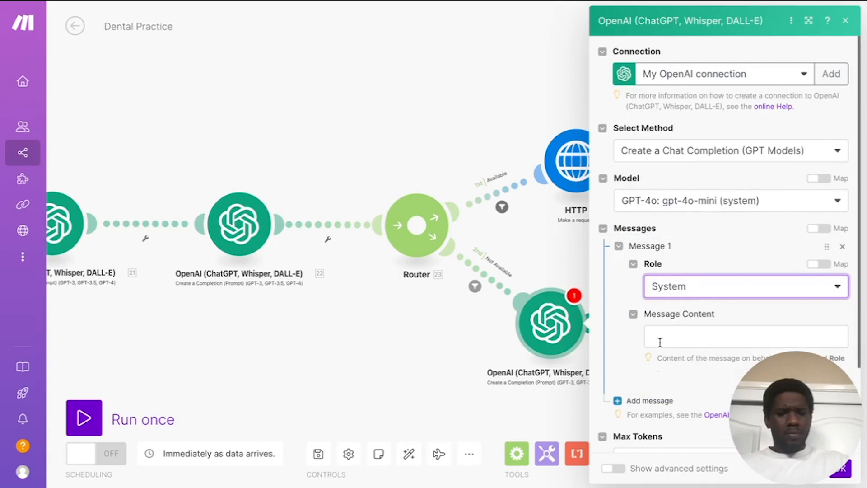
left_click(660, 342)
key("ctrl+v")
Step: Replace the prompt's 29.result reference with module 21's Result as the available slots
scroll(729, 287, "down", 12)
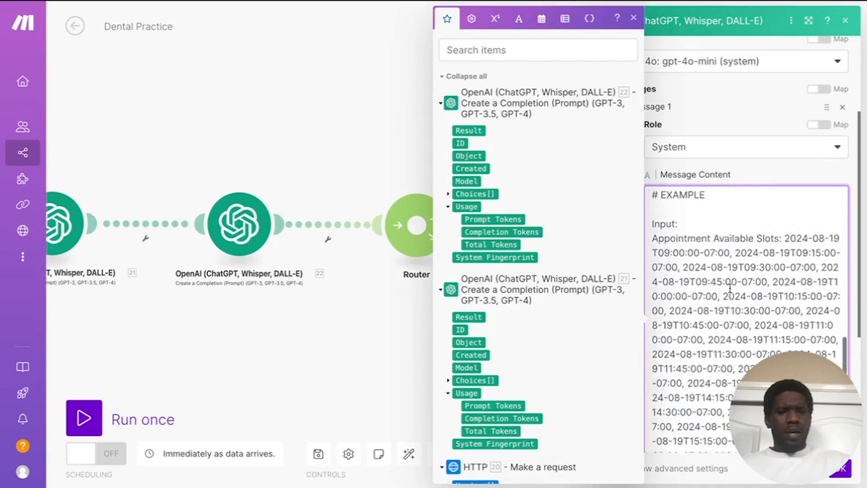
left_click(745, 176)
scroll(703, 238, "up", 10)
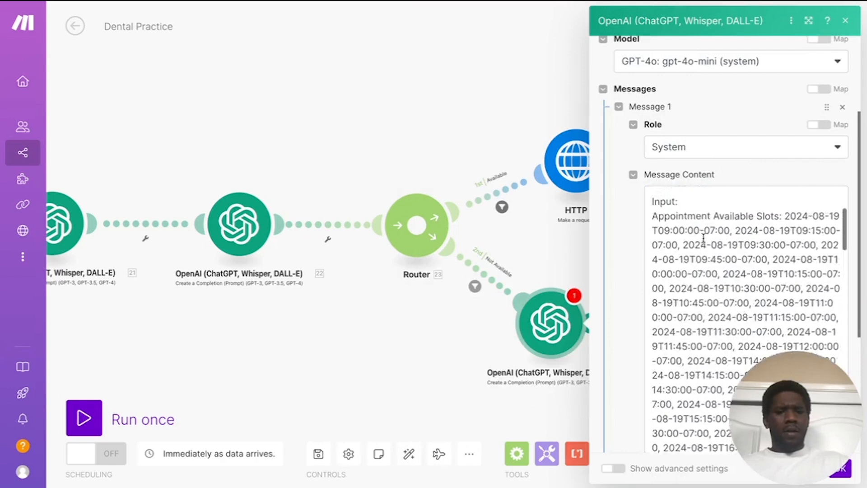
left_click(834, 209)
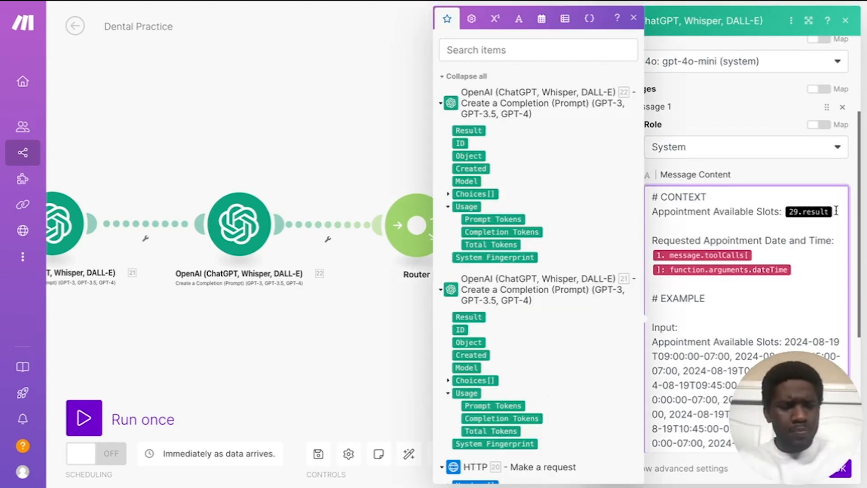
key("BackSpace")
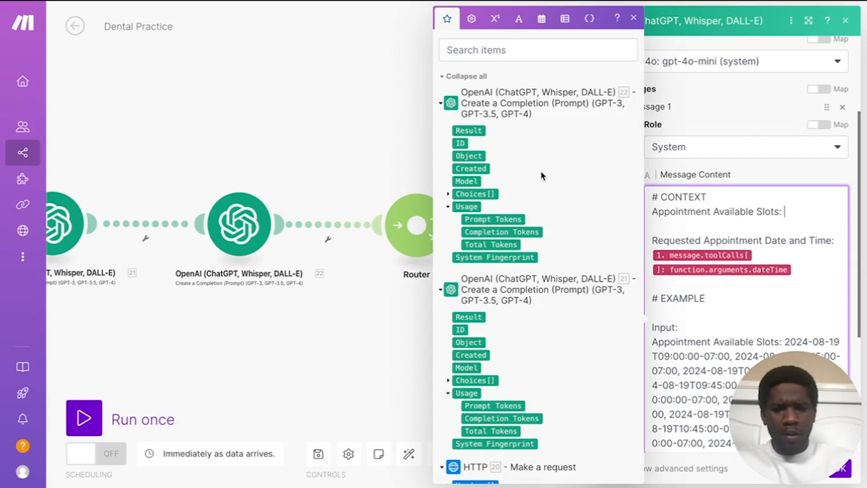
left_click(465, 317)
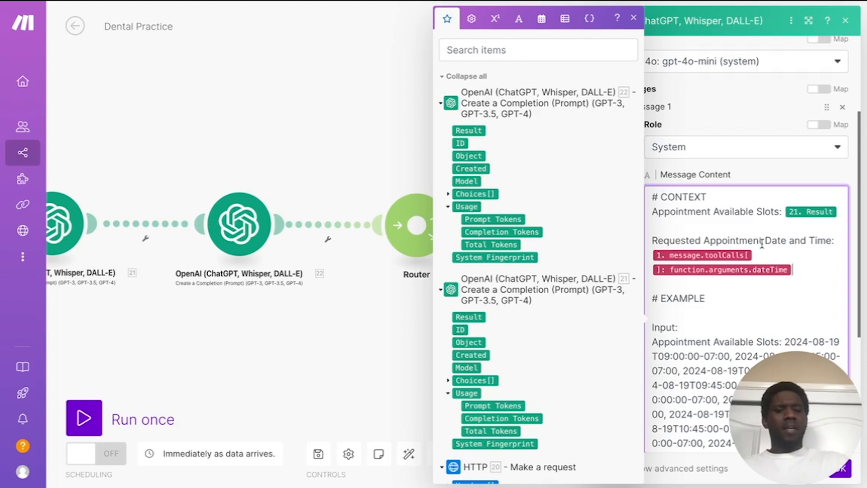
Step: Review the full prompt and save the OpenAI module
scroll(718, 313, "down", 3)
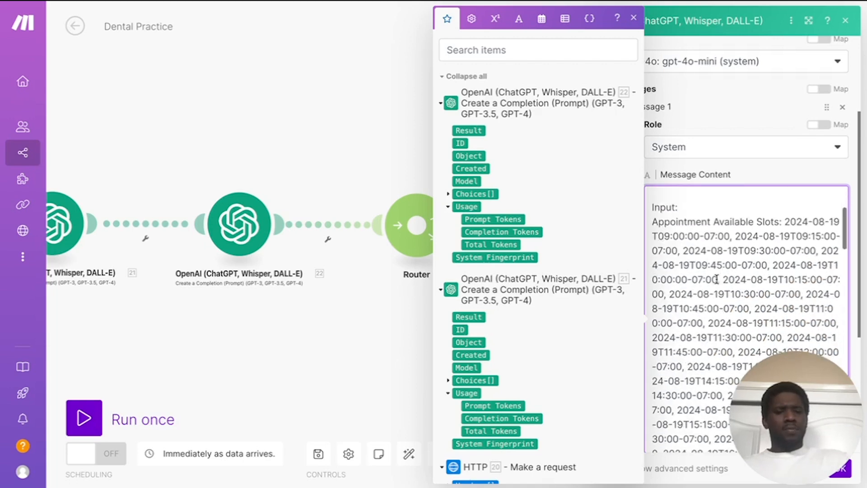
scroll(730, 263, "down", 3)
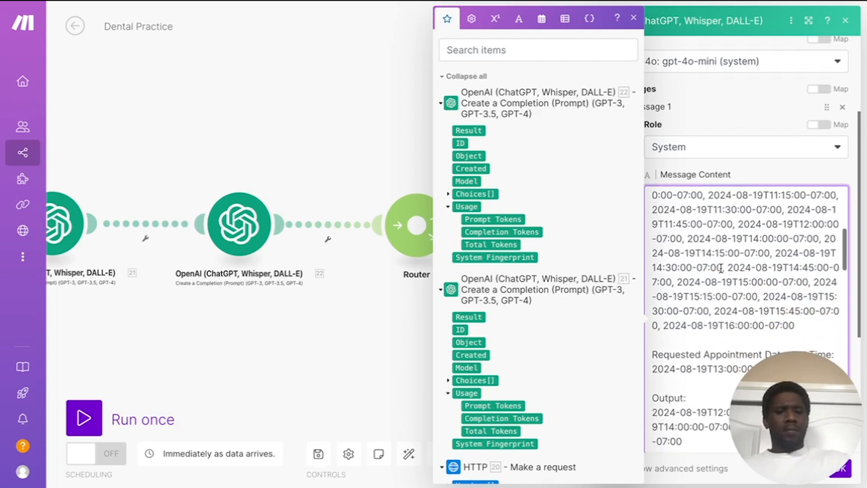
scroll(719, 267, "down", 2)
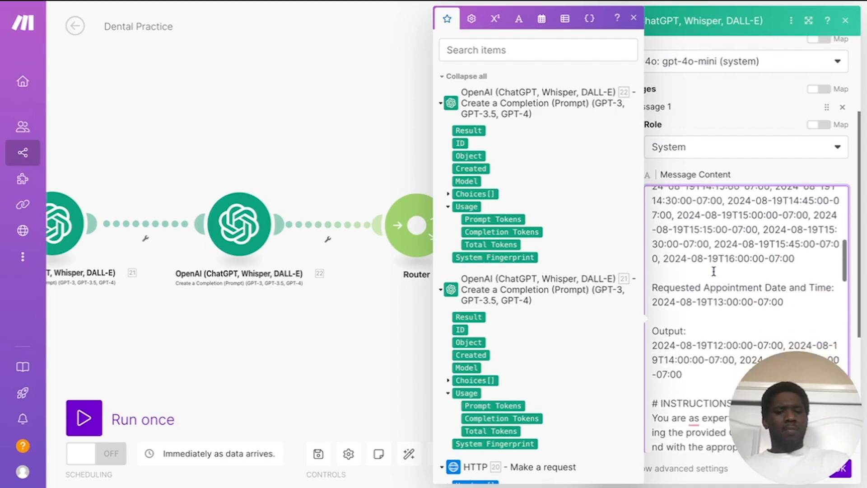
scroll(722, 262, "down", 1)
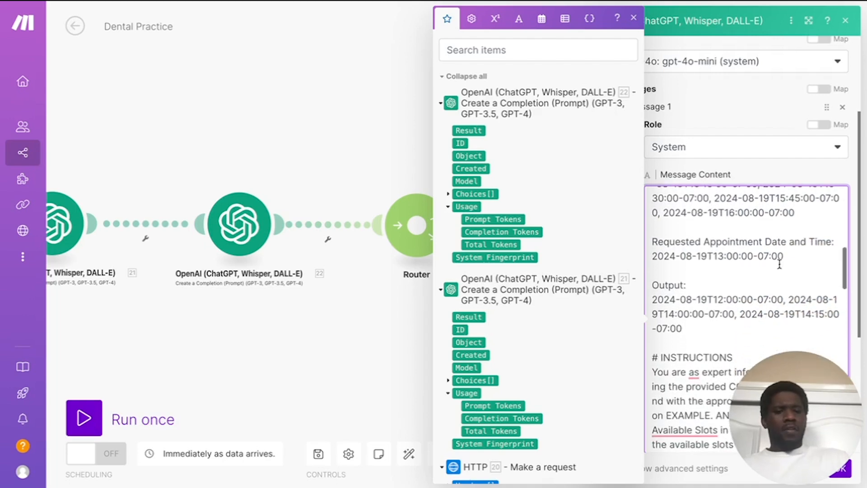
scroll(704, 253, "down", 2)
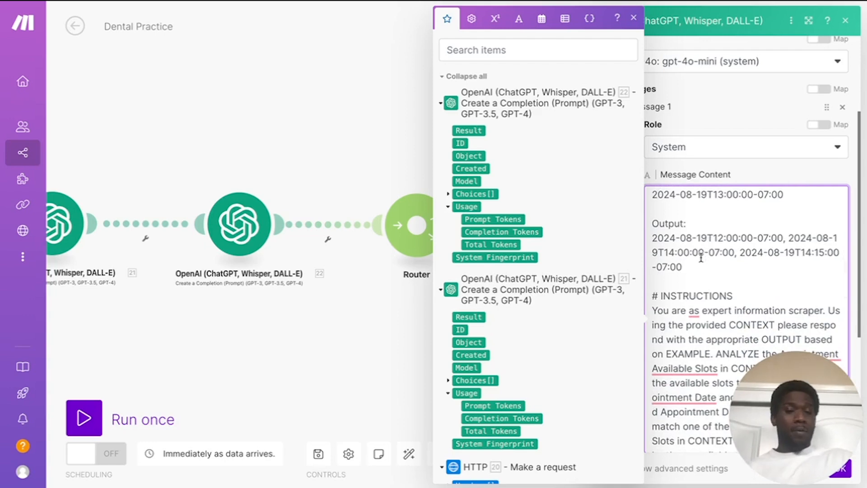
scroll(702, 259, "up", 3)
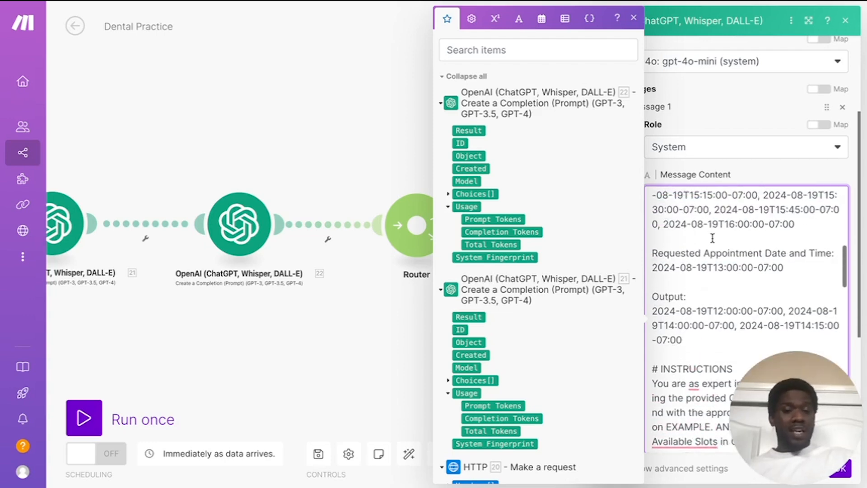
scroll(719, 273, "down", 1)
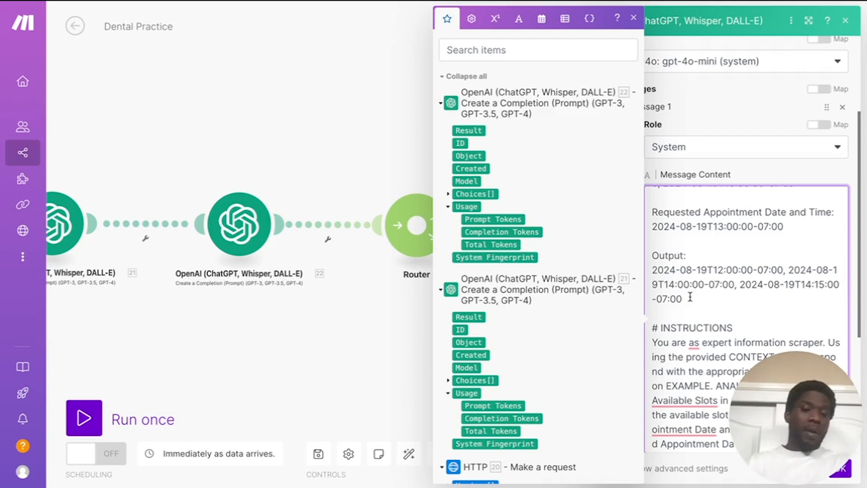
scroll(690, 297, "down", 8)
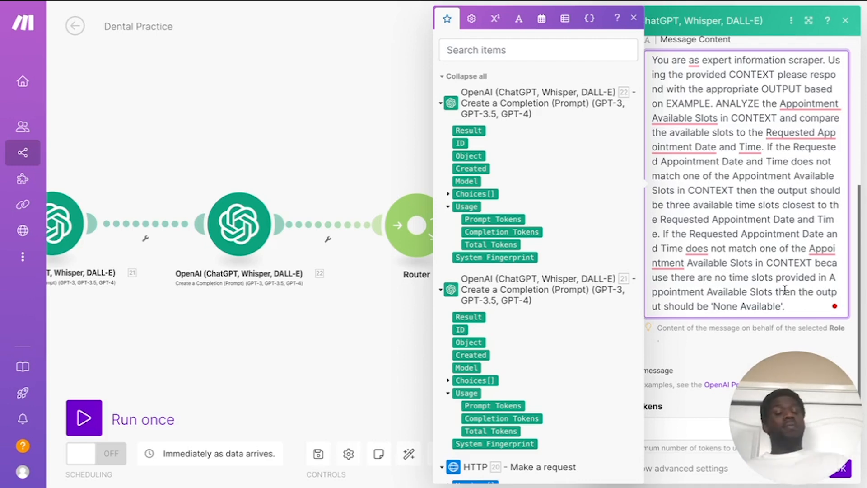
scroll(760, 224, "up", 6)
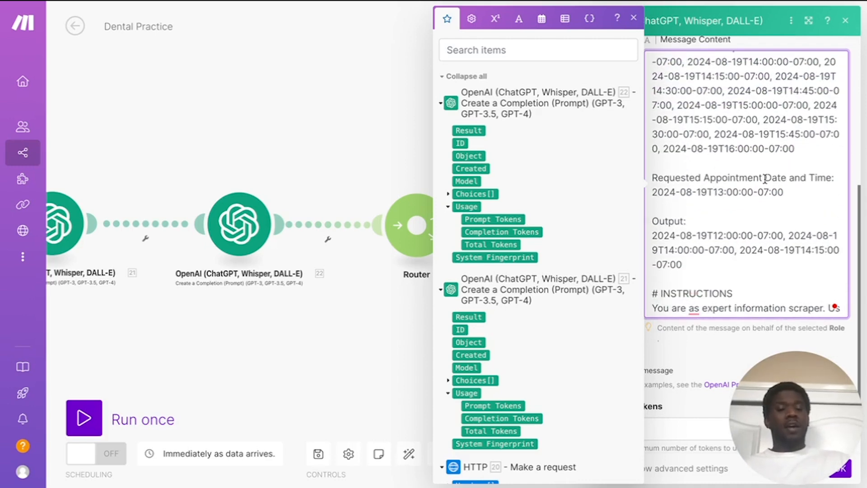
scroll(764, 179, "up", 10)
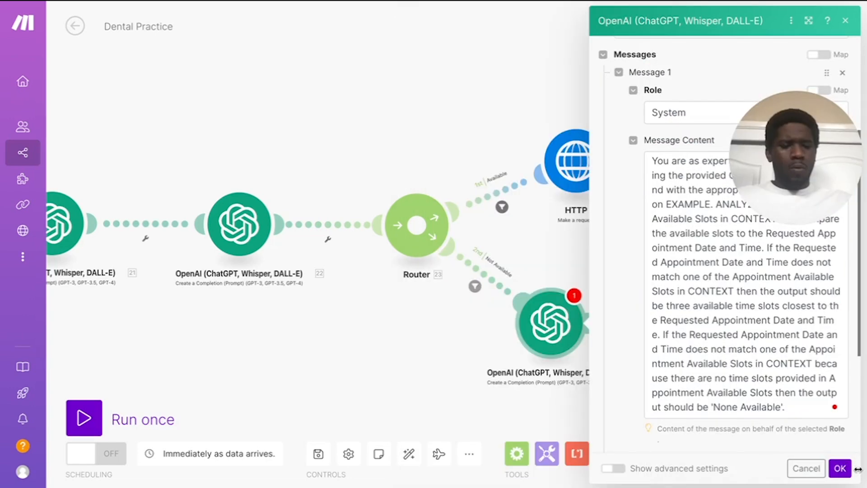
left_click(839, 468)
Step: Attach Router 27 after the Not Available OpenAI module and split it into two routes
left_click_drag(808, 167, 828, 432)
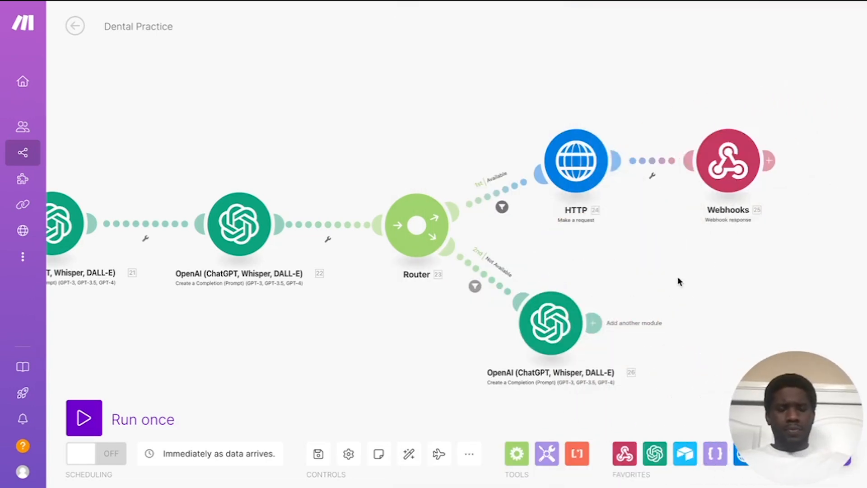
scroll(677, 281, "right", 5)
scroll(663, 225, "down", 5)
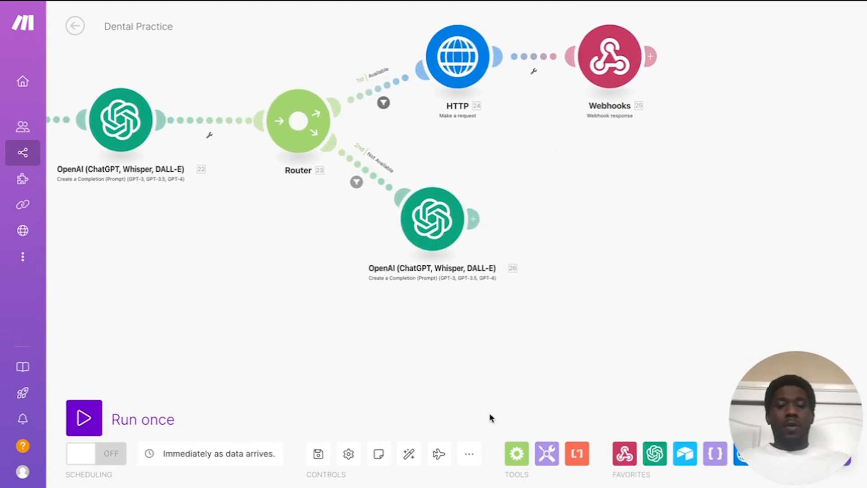
left_click(517, 452)
left_click(516, 393)
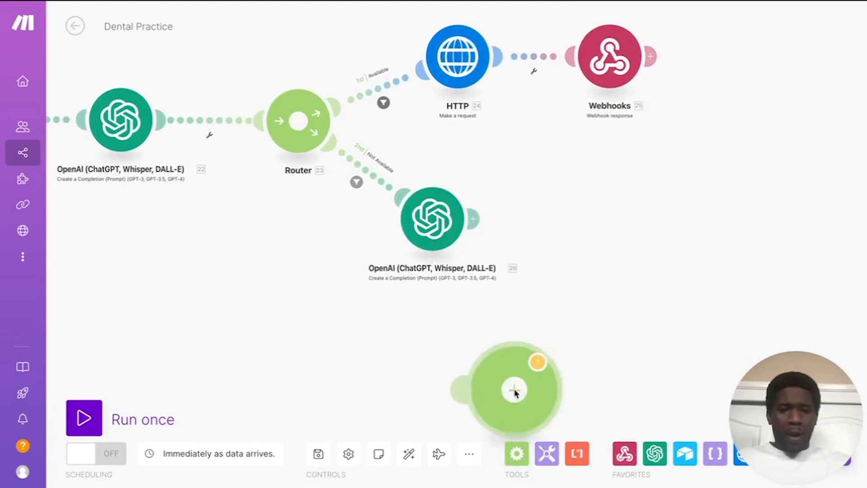
left_click_drag(515, 391, 595, 227)
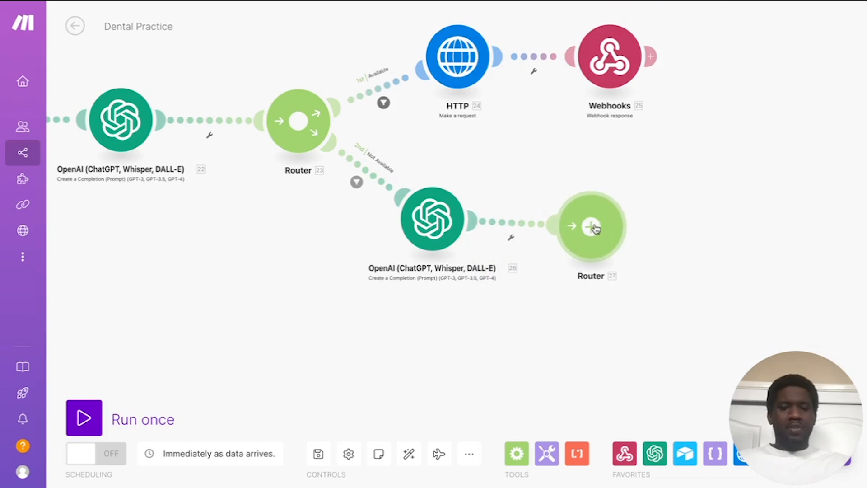
left_click_drag(555, 321, 497, 324)
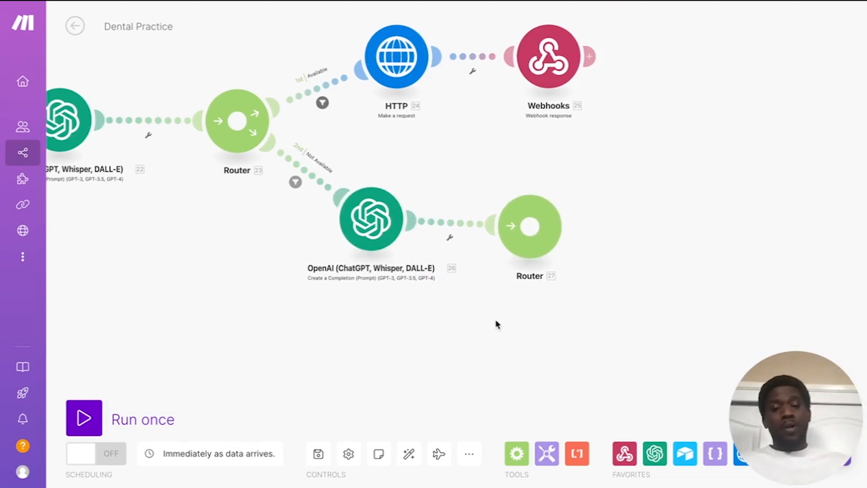
left_click_drag(539, 232, 539, 220)
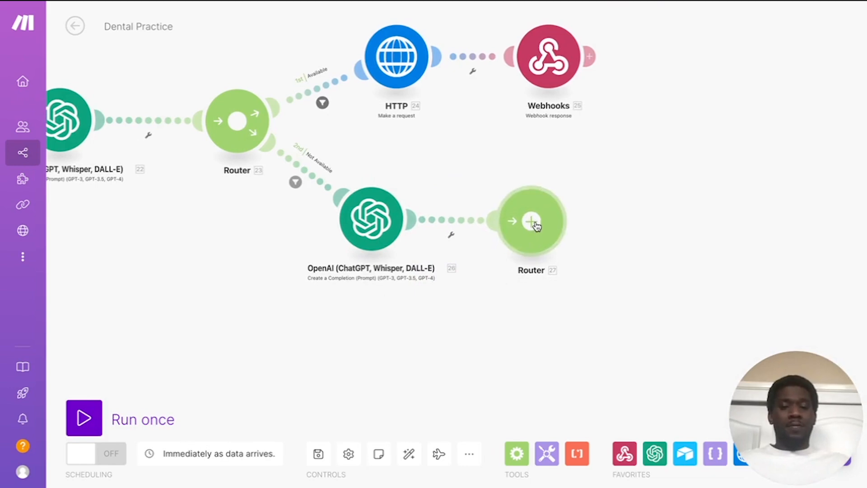
left_click(539, 218)
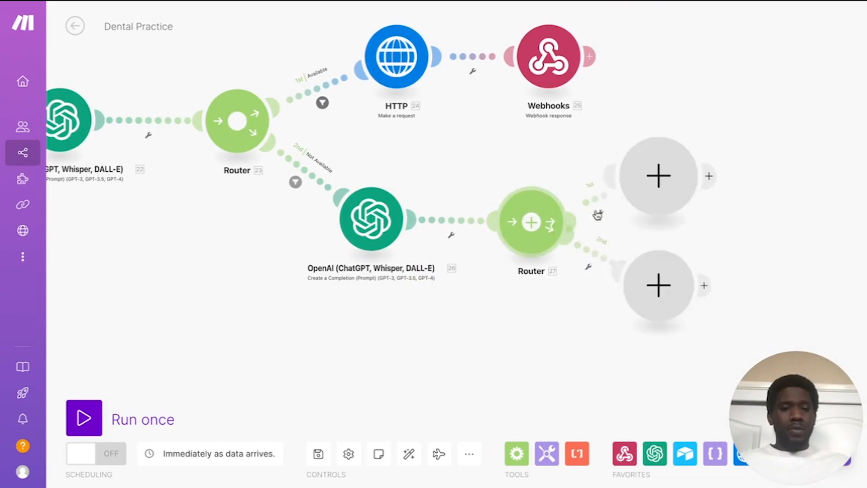
Step: Add a Webhook response module on Router 27's first route
left_click(659, 162)
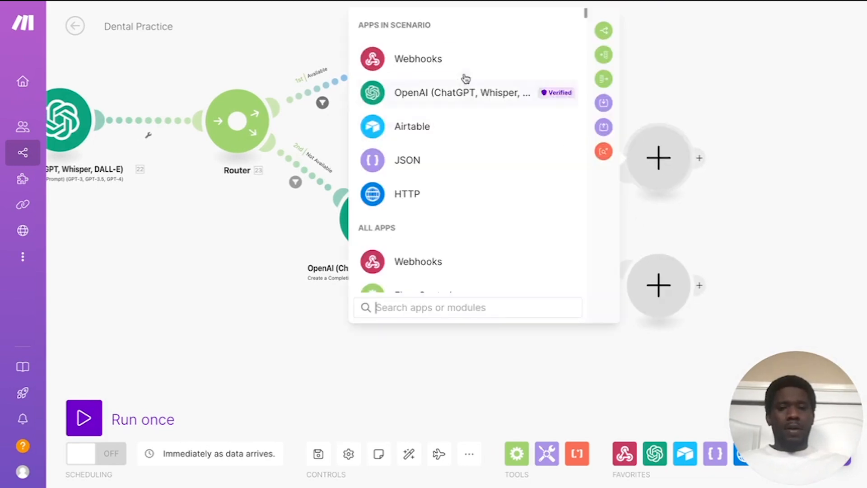
left_click(456, 64)
left_click(521, 130)
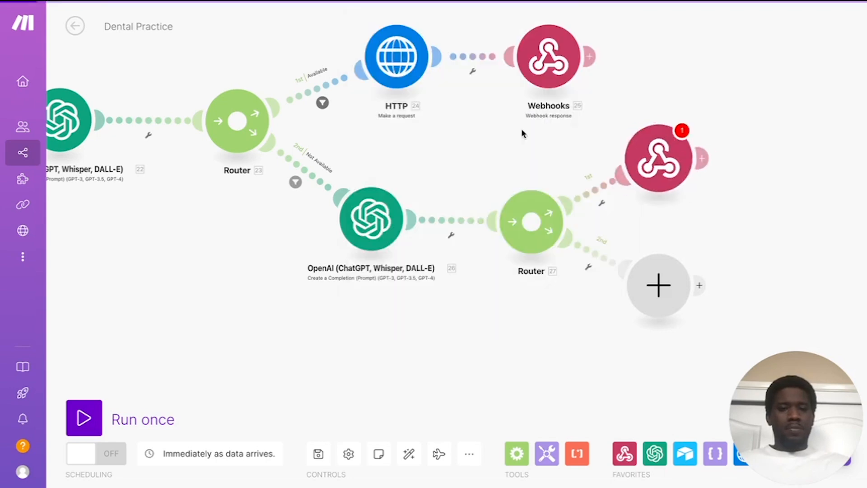
Step: Paste the JSON alternative-times body, swapping 27.result for 26. Result, and save with status 200
left_click(447, 194)
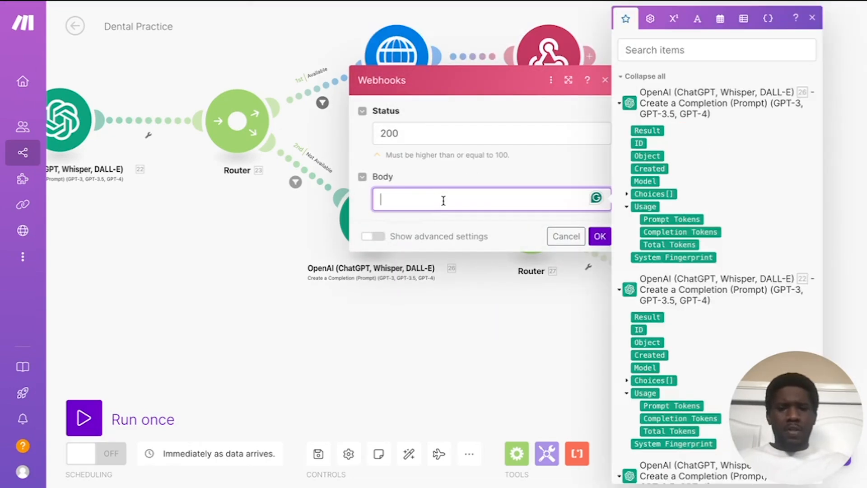
type("{   \"results\": [     {       \"toolCallId\": \"1. message.toolCalls[ ]: id\",       \"result\": \"Requested appointment time is unavailable. Alternative available appointment times that day are 27.result.\"     }   ] }")
left_click(456, 164)
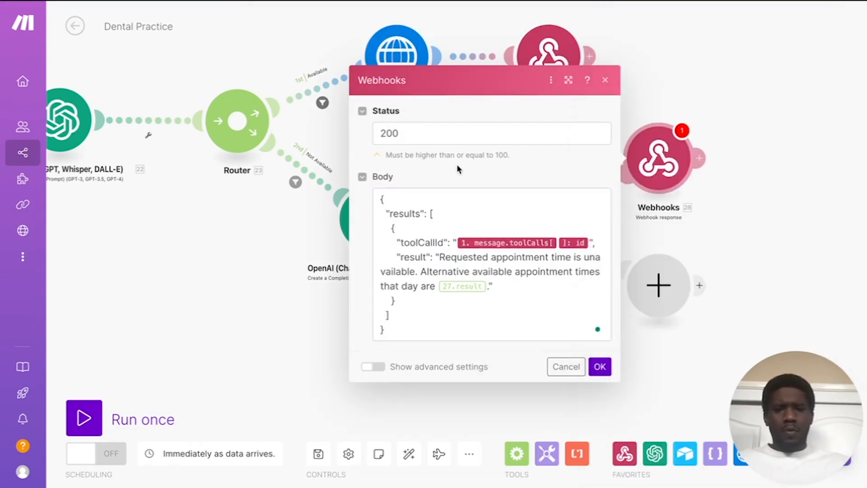
left_click(485, 283)
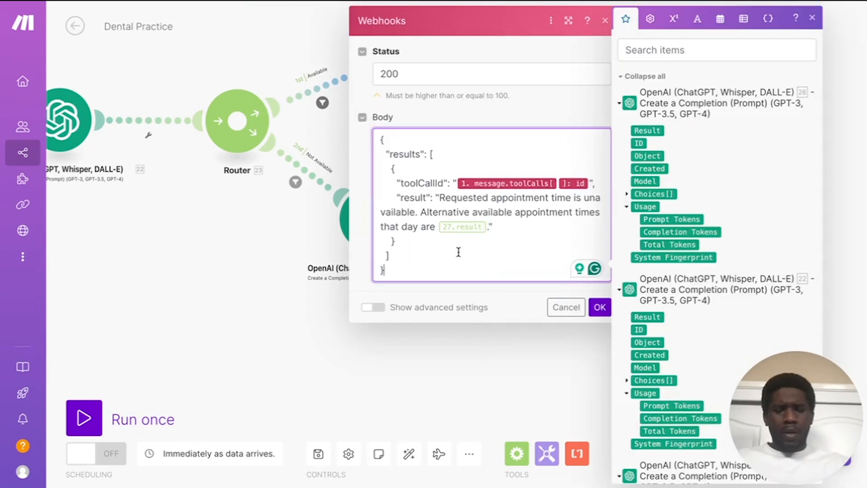
key("BackSpace")
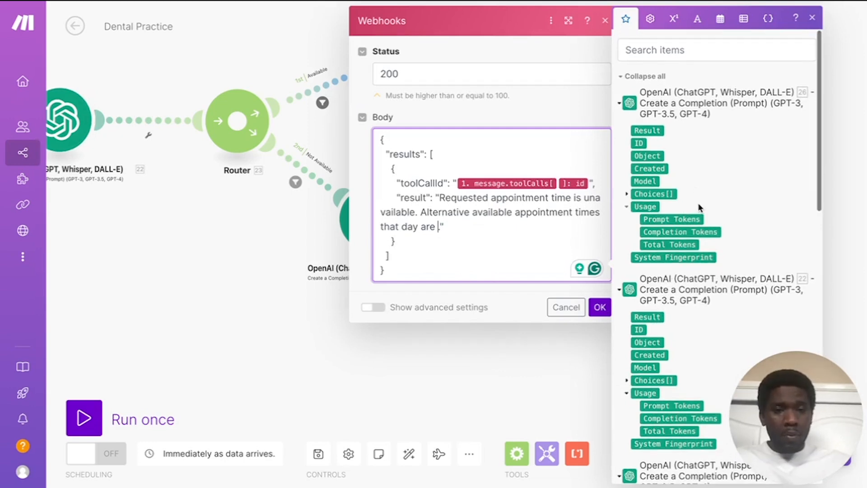
left_click(646, 130)
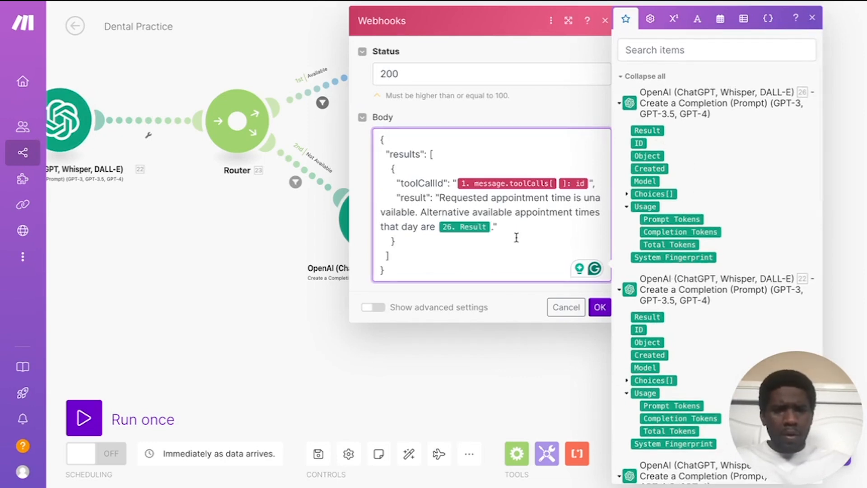
left_click(599, 308)
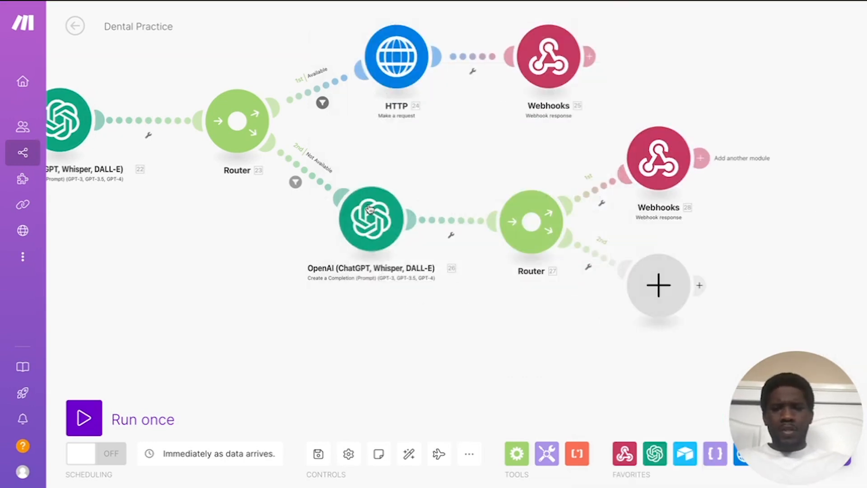
Step: Move Webhooks 28 up and start a filter on its route labelled 'Alt Slots'
left_click_drag(656, 169, 688, 159)
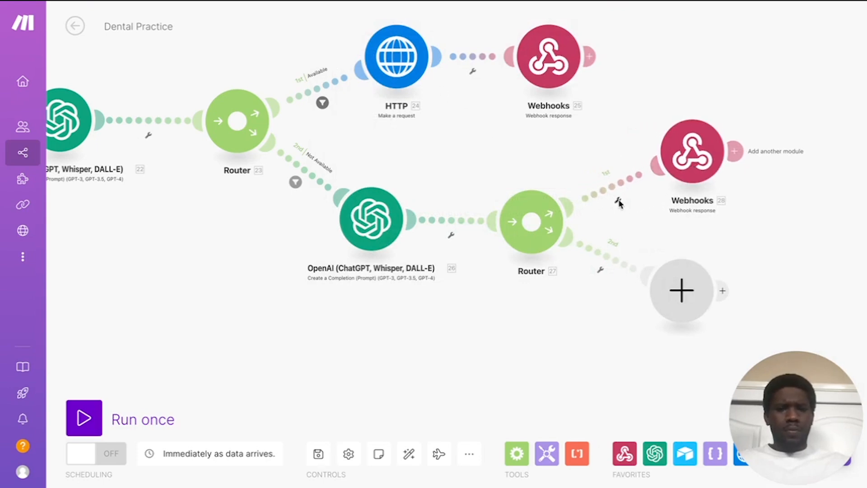
left_click(617, 199)
left_click(618, 214)
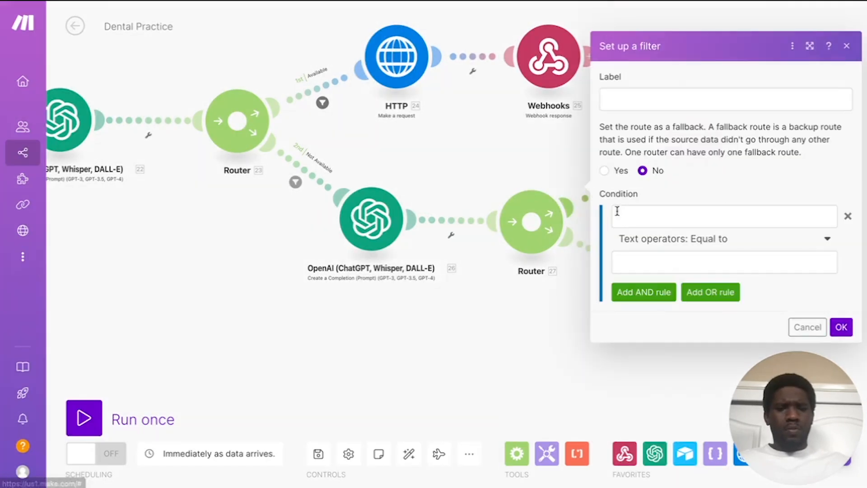
left_click(667, 98)
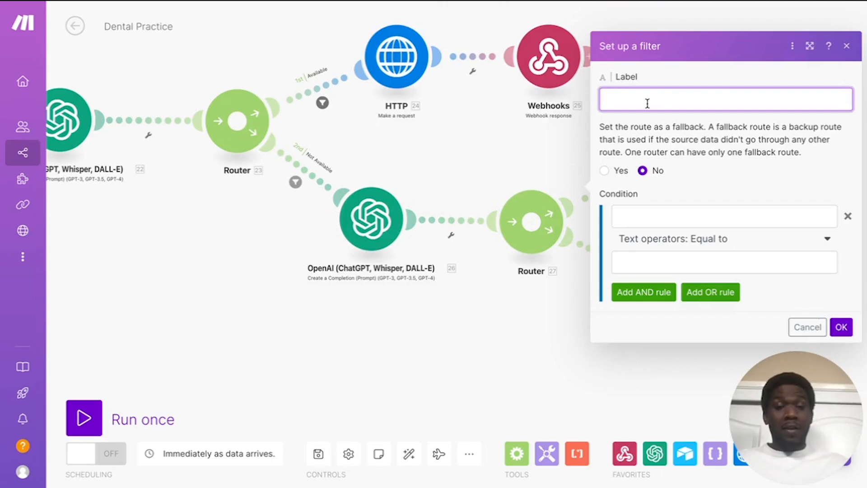
type("Alt ")
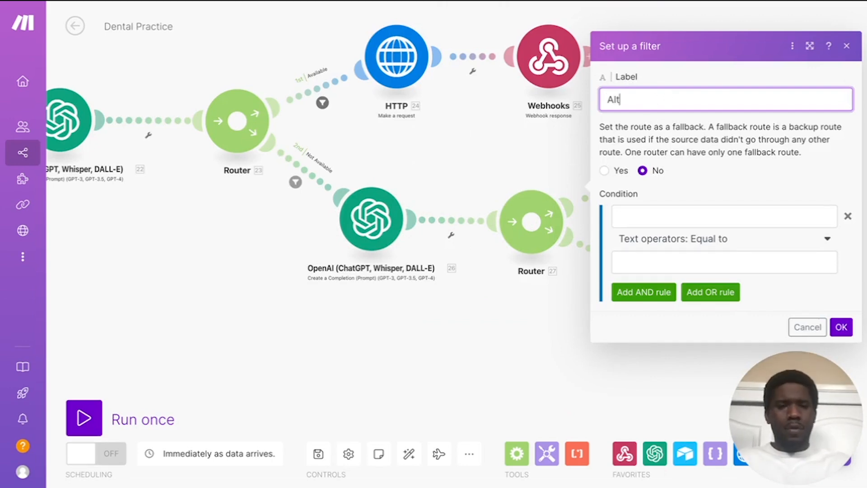
type("Slots")
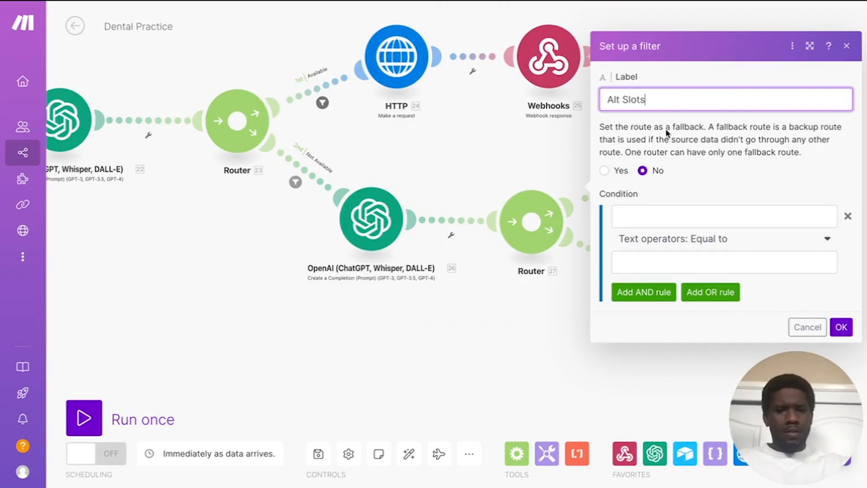
Step: Set the condition 26. Result not equal to (case insensitive) 'None Available' and save
left_click(688, 213)
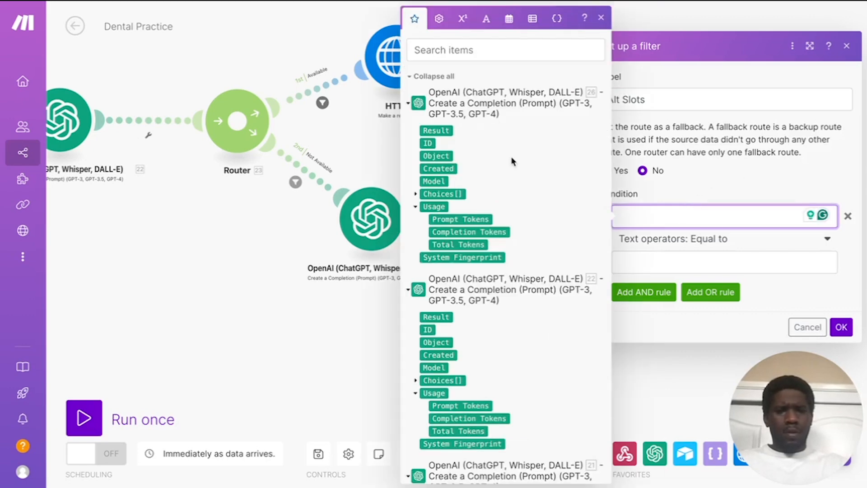
left_click(436, 131)
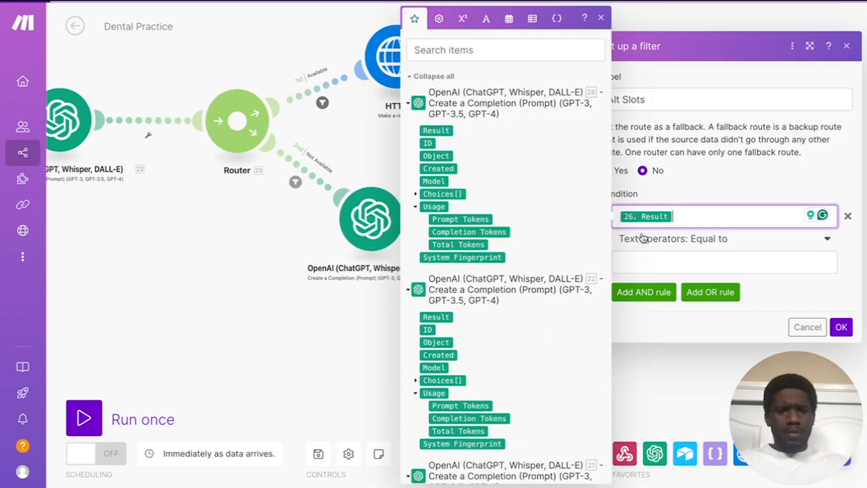
left_click(719, 248)
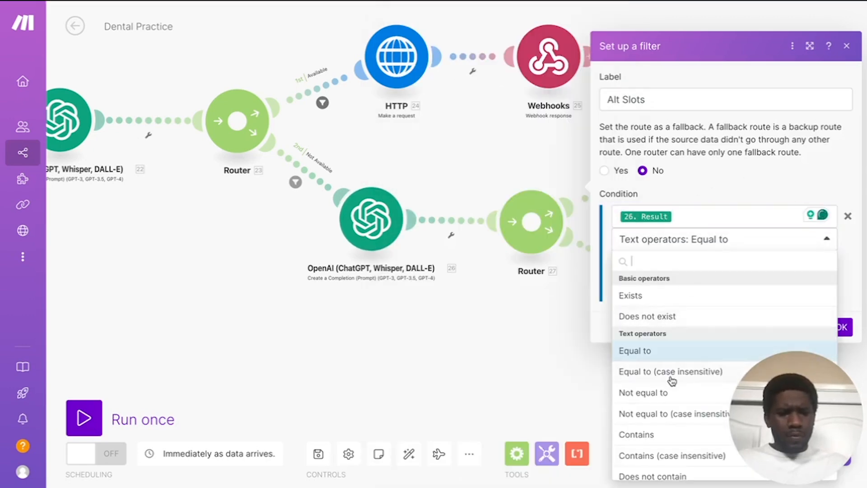
scroll(671, 380, "down", 3)
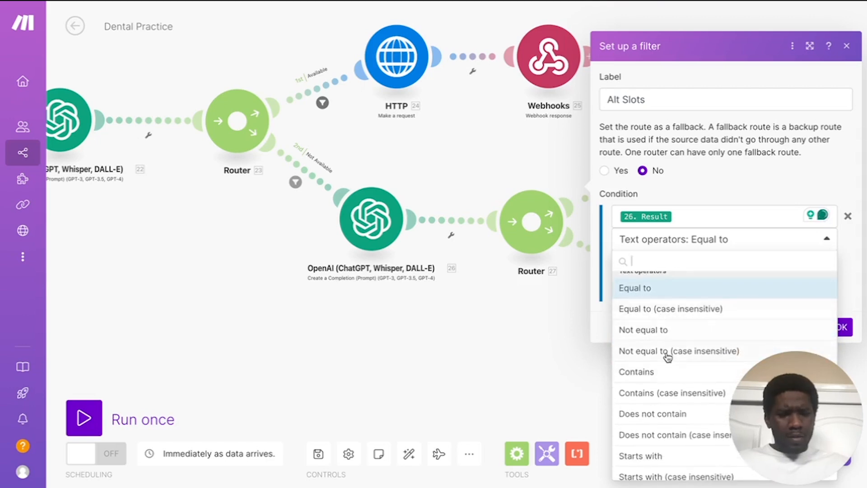
left_click(667, 357)
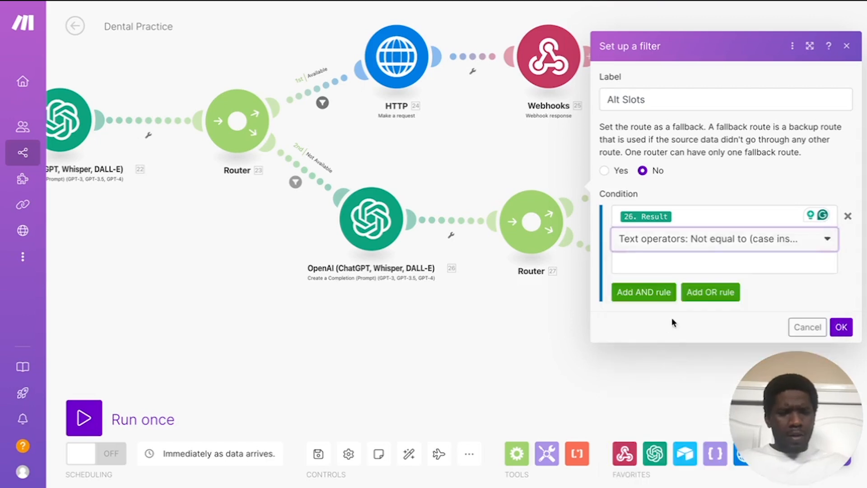
left_click(669, 261)
type("N")
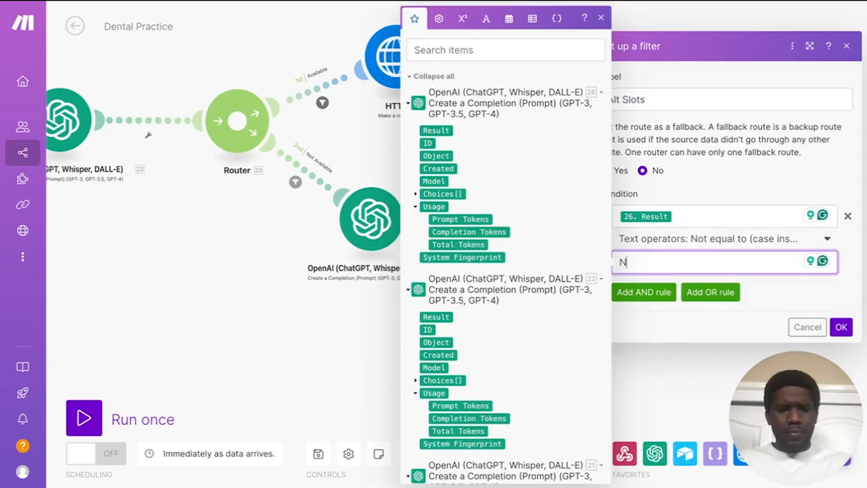
type("one Ava")
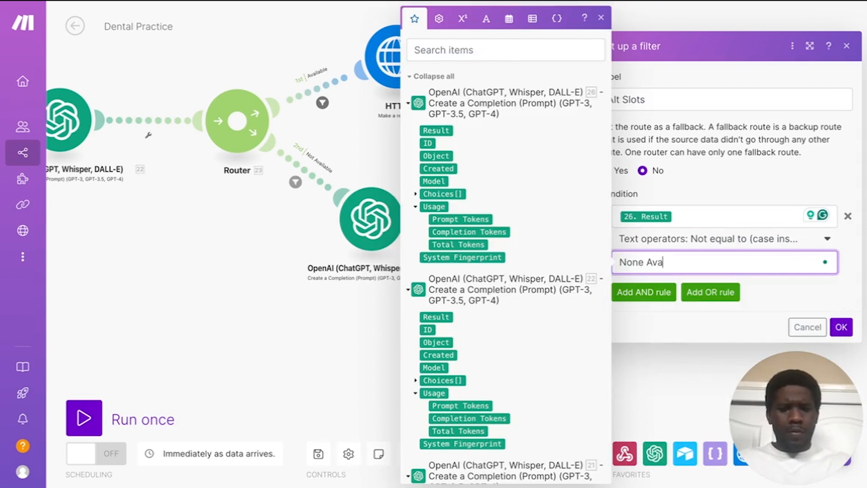
type("ilable")
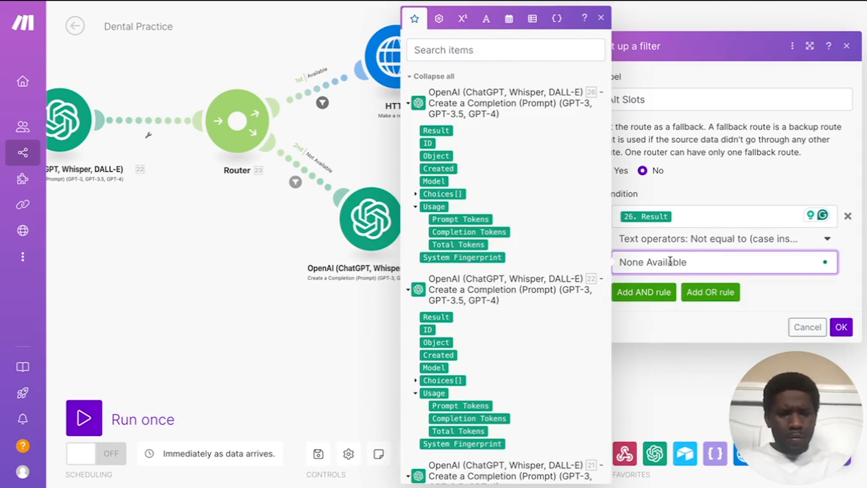
left_click(830, 315)
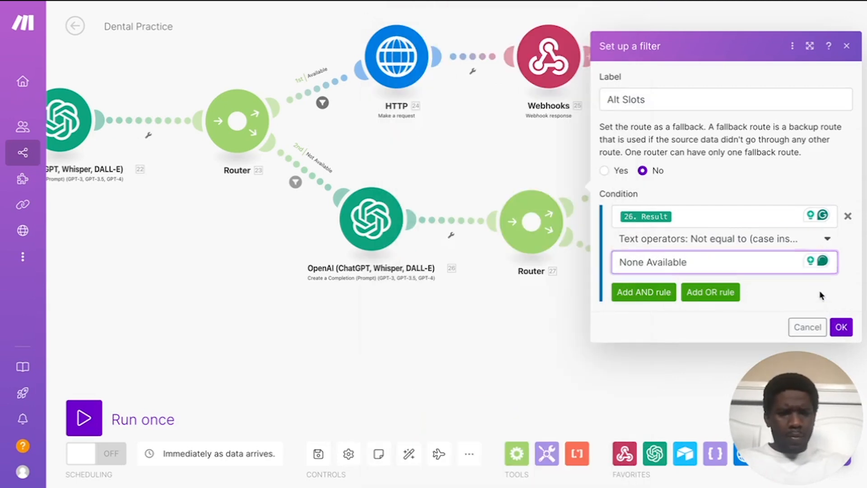
left_click(841, 327)
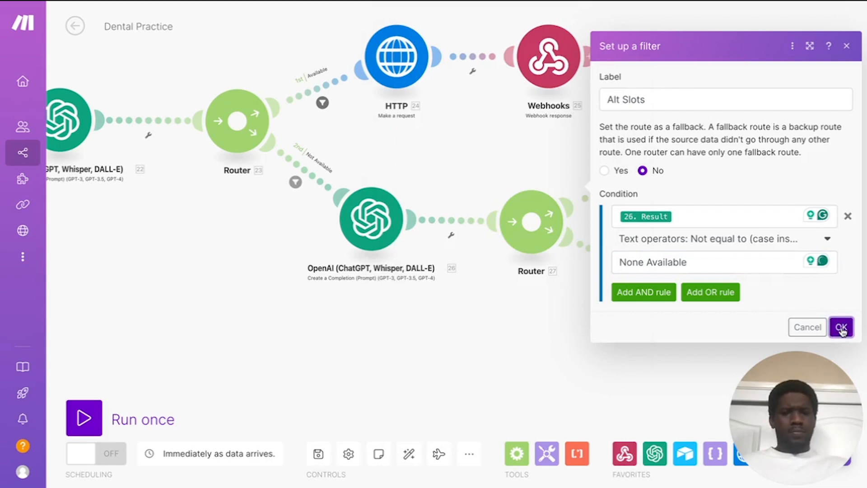
Step: Start a filter on Router 27's second route labelled 'None Available'
left_click(602, 273)
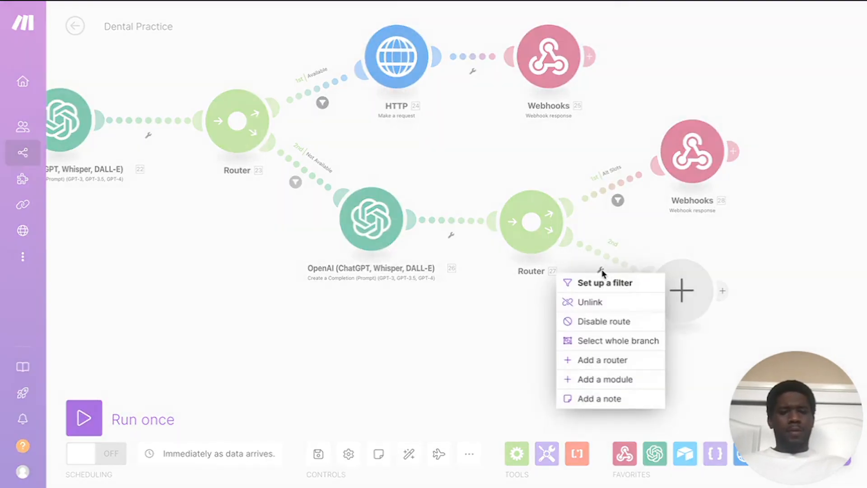
left_click(604, 282)
left_click(645, 171)
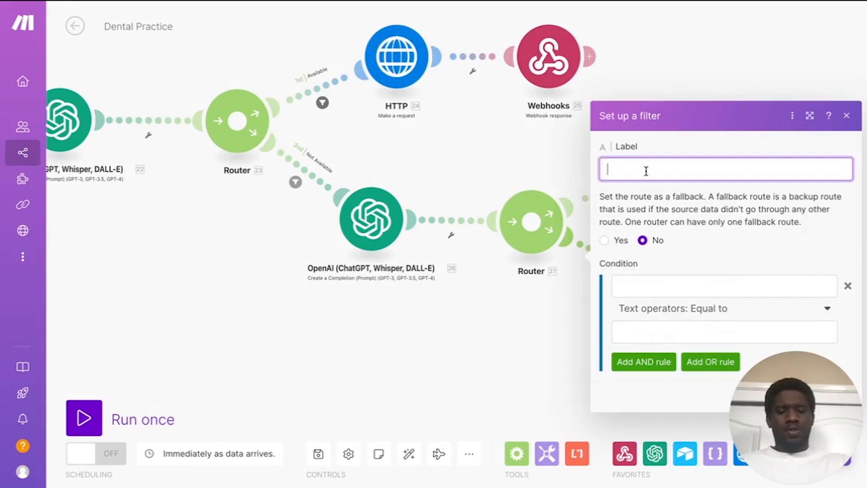
type("None Avaiable")
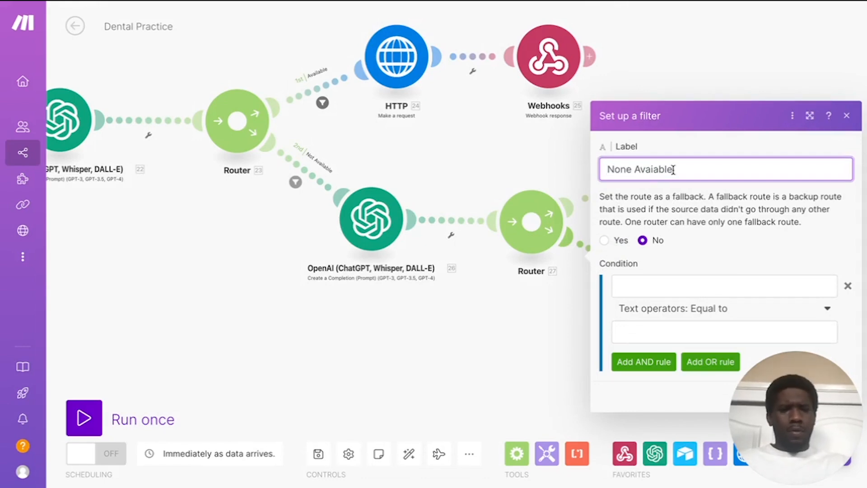
key("BackSpace")
type("lable")
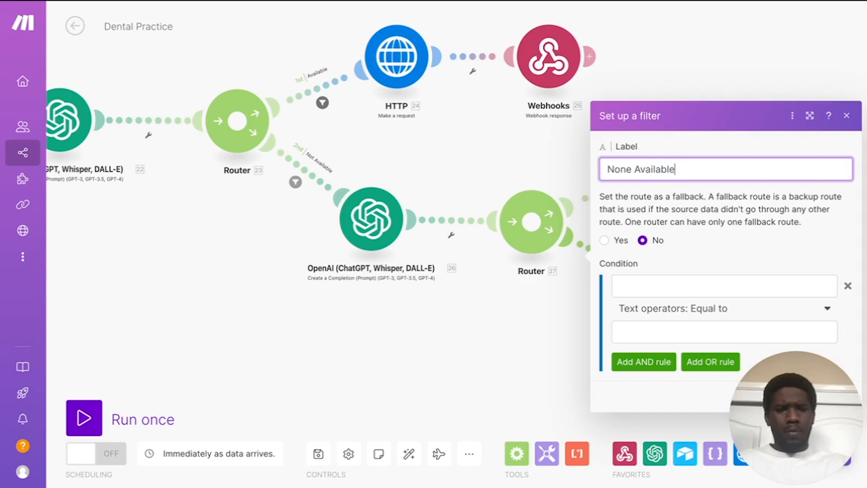
Step: Make its condition 26. Result Equal to 'None Available' and save the filter
left_click(680, 309)
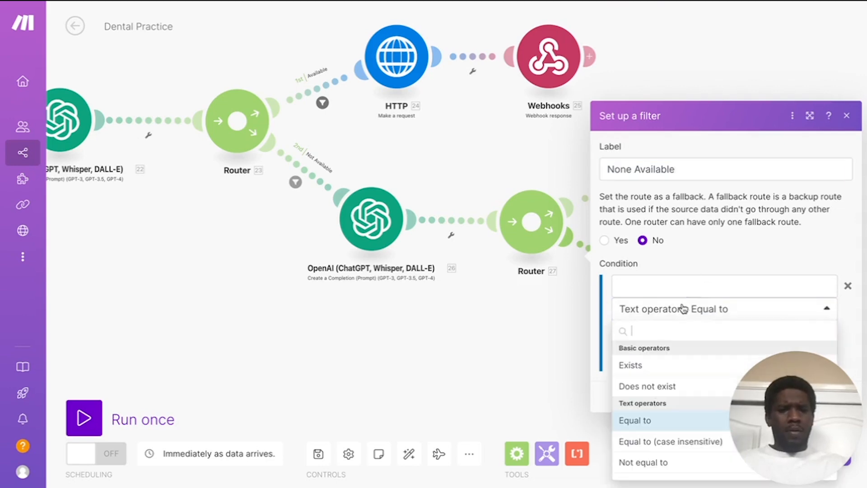
left_click(654, 419)
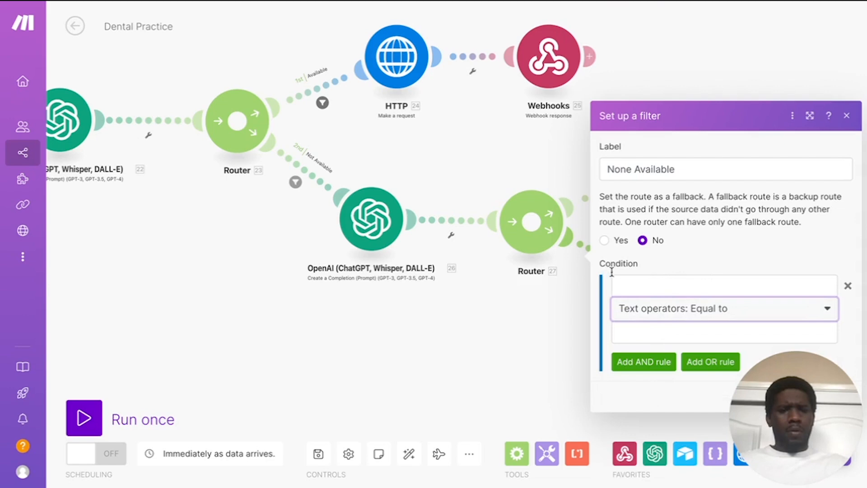
left_click(653, 282)
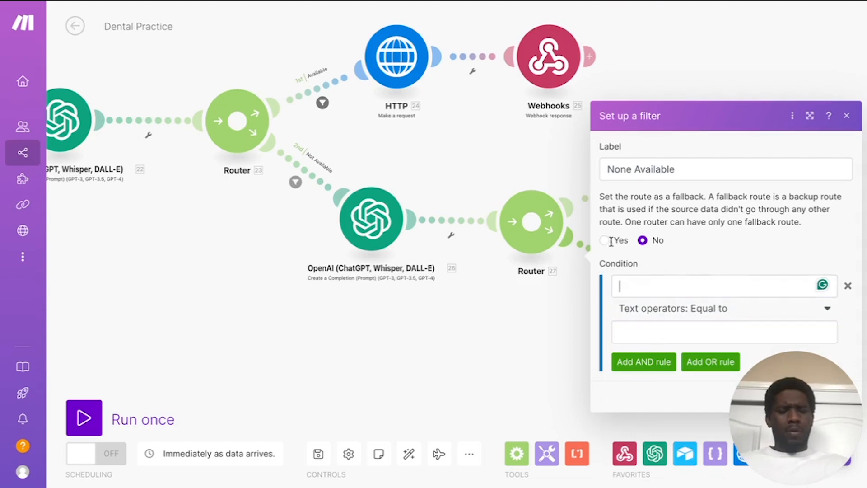
left_click(627, 286)
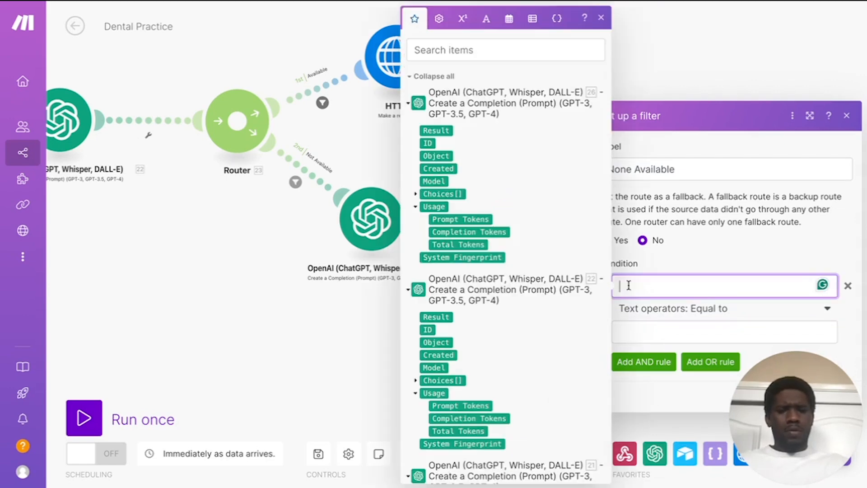
left_click(436, 130)
left_click(663, 330)
type("None Availa")
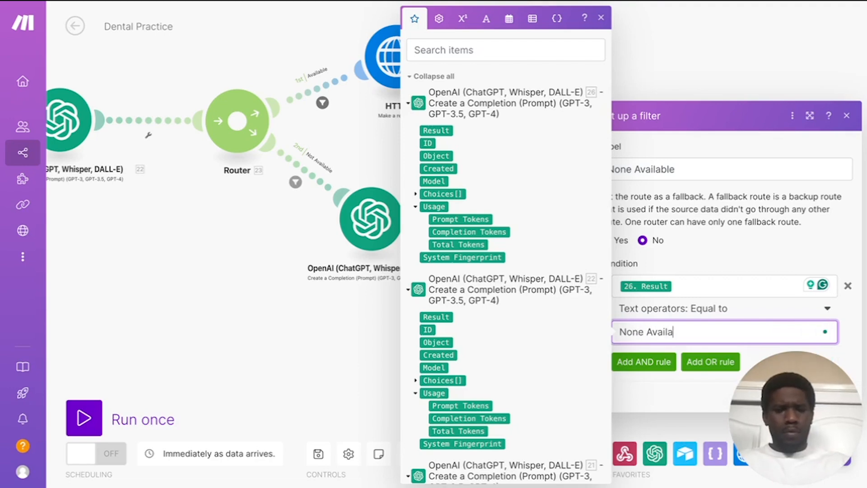
left_click(765, 244)
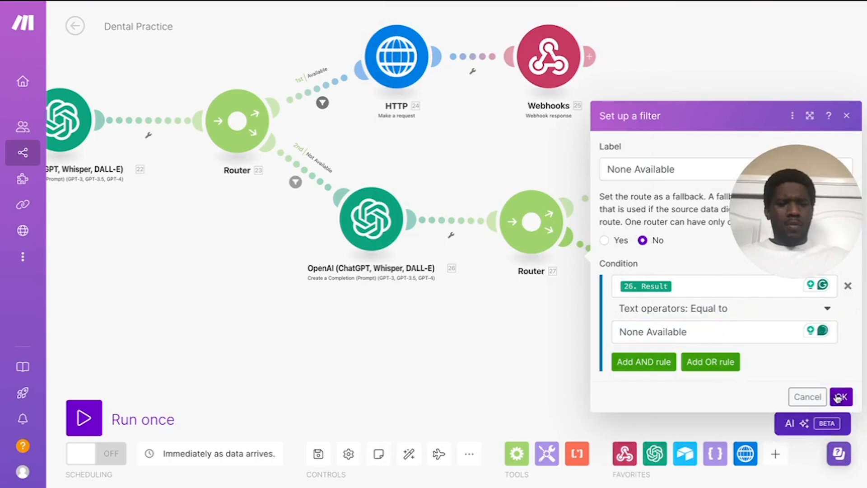
left_click(838, 397)
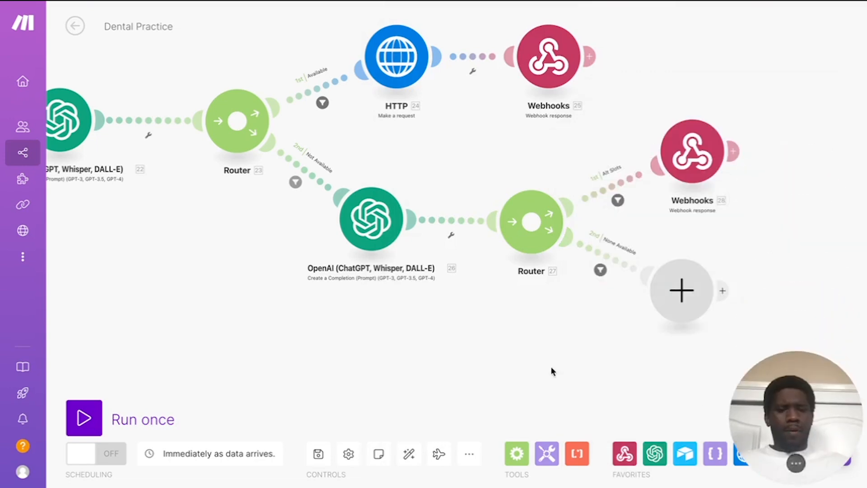
Step: Add Webhooks 29 response with status 200 and the pasted no-appointment-times JSON body
left_click(628, 284)
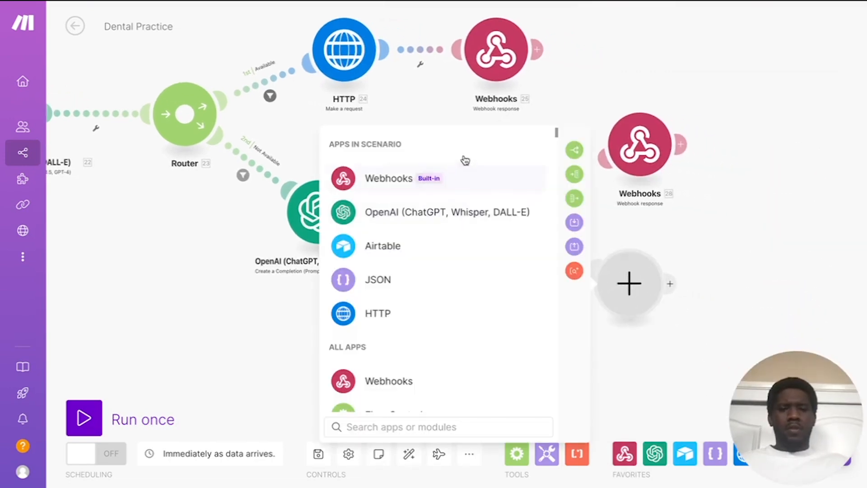
left_click(414, 177)
left_click(474, 238)
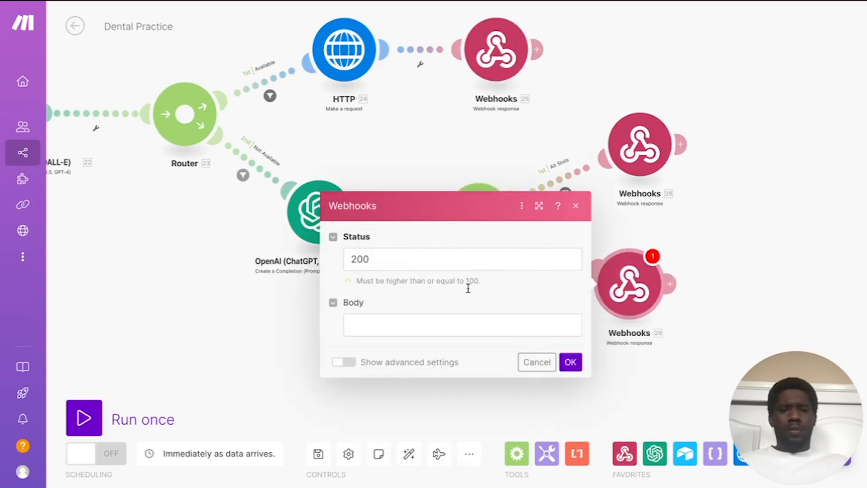
left_click(427, 323)
type("{   \"results\": [     {       \"toolCallId\": \"1. message.toolCalls[]: id\",       \"result\": \"No appointment times available this day. Please collect another day and time to schedule an appointment\"     }   ] }")
left_click(437, 305)
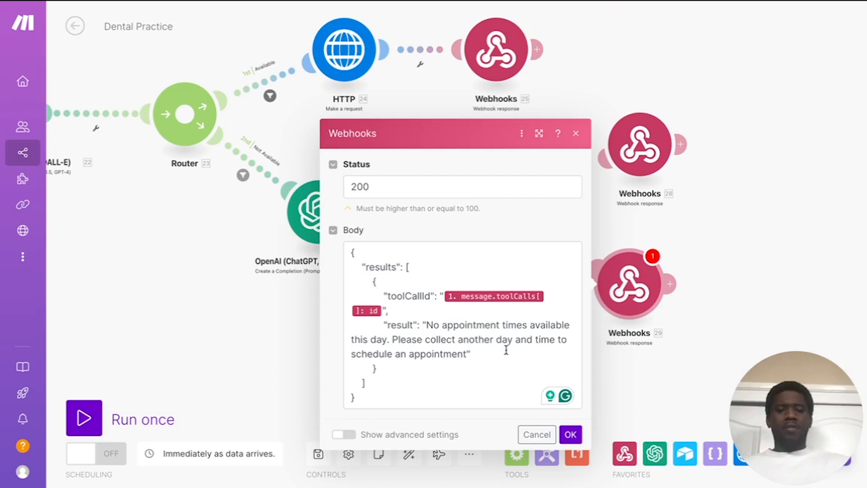
left_click(563, 435)
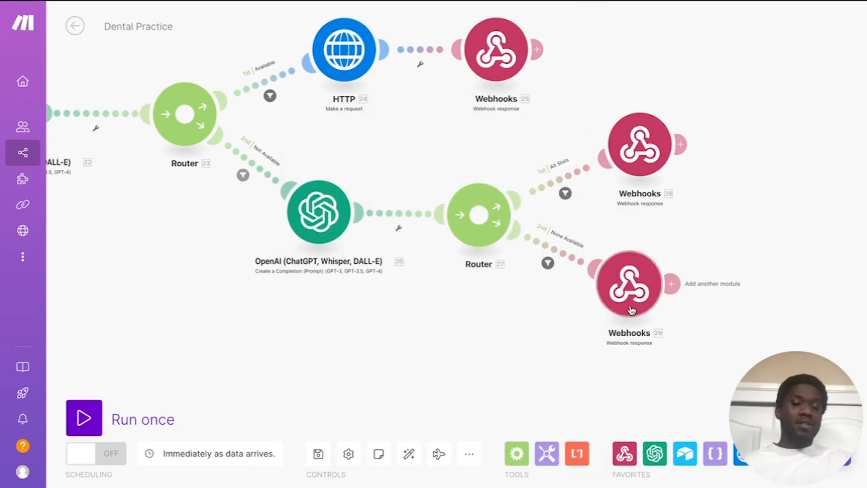
Step: Move Webhooks 29 and filter the router's third route on message type matching 'tool'
left_click_drag(633, 284, 653, 288)
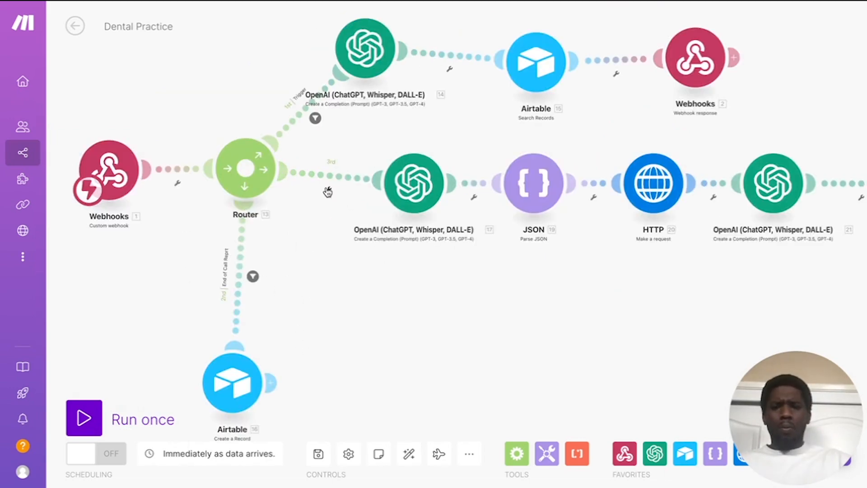
left_click(329, 192)
left_click(329, 199)
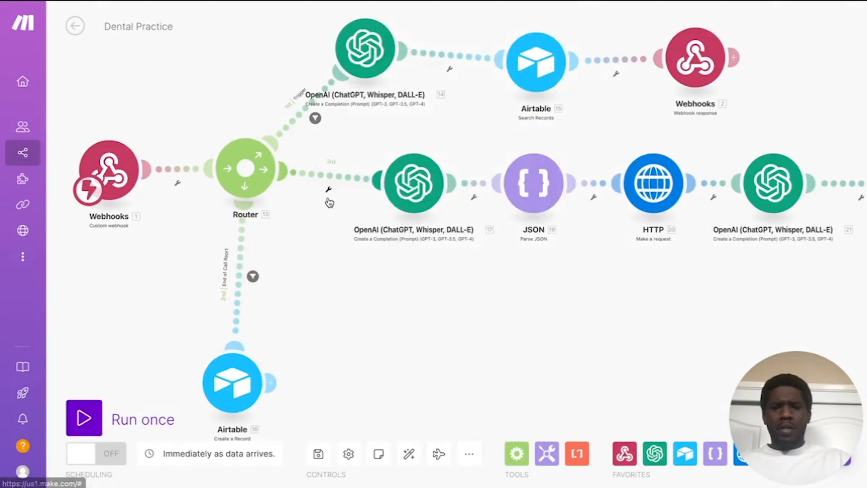
left_click(451, 205)
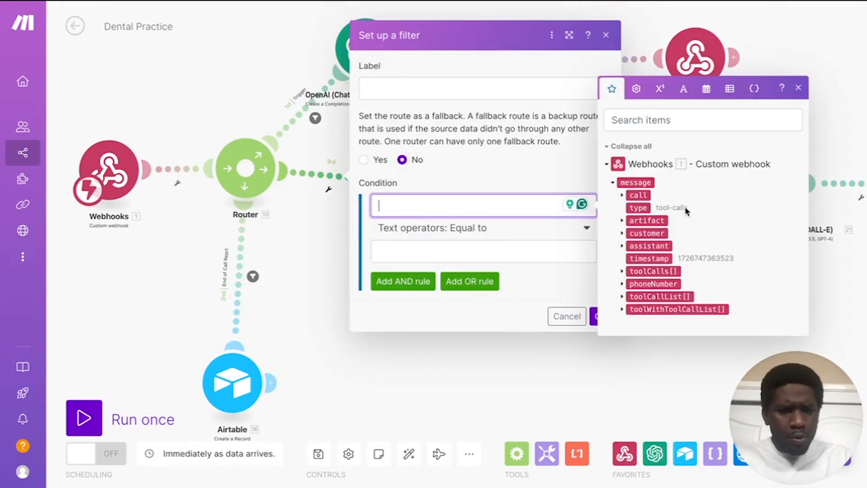
left_click(638, 207)
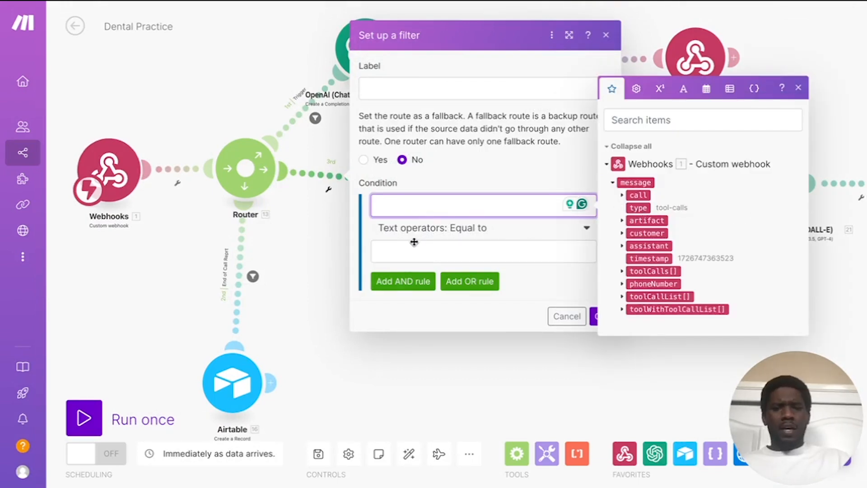
left_click(443, 252)
type("to")
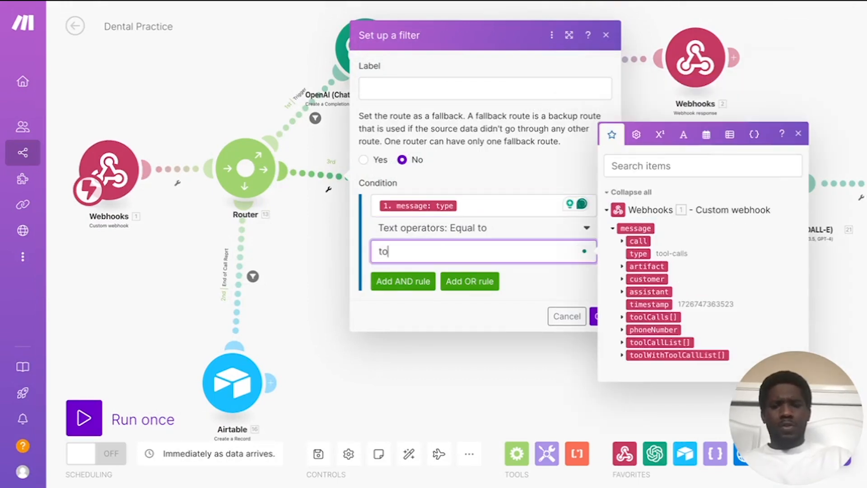
type("ol")
left_click(542, 291)
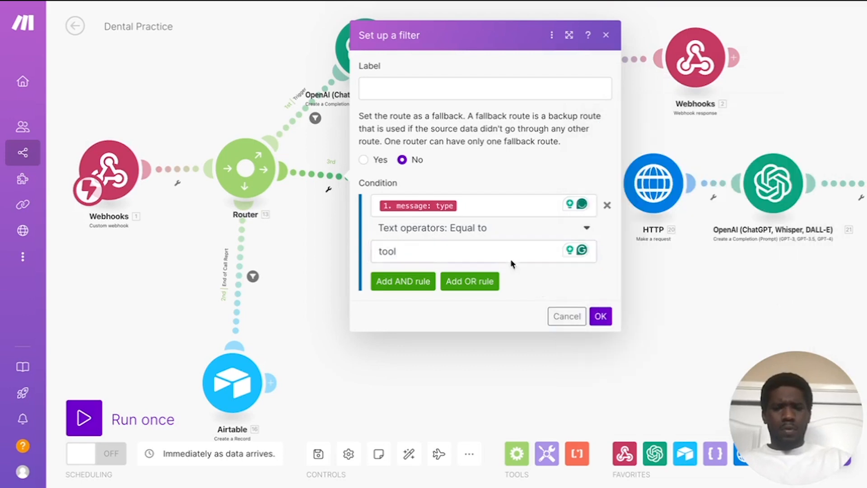
Step: Label the filter 'Book Appointment' and save it
left_click(410, 89)
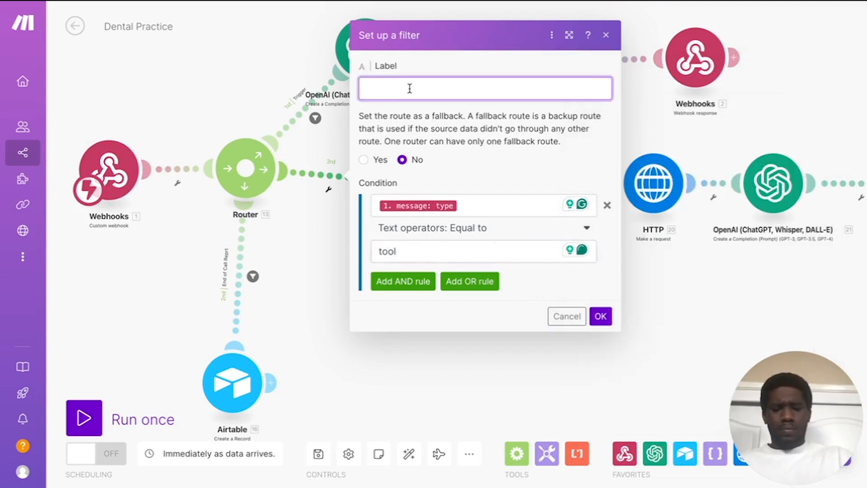
type("book")
type("appointment")
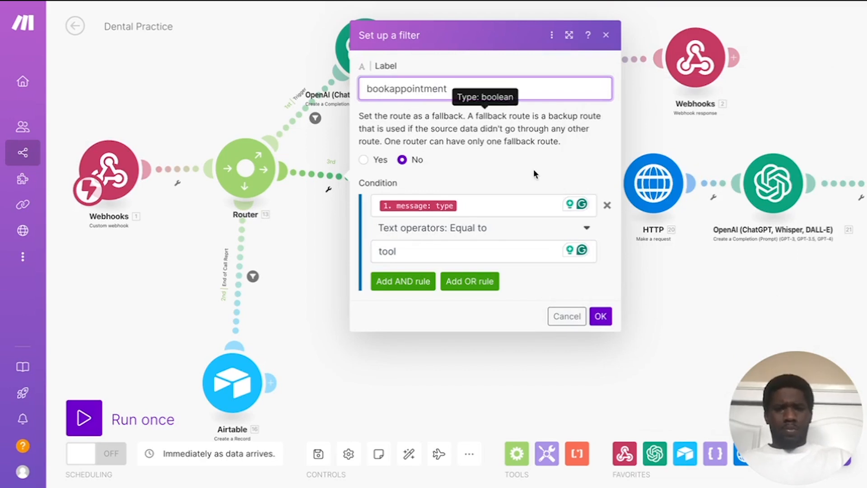
left_click(394, 89)
key("BackSpace")
type("A")
left_click(373, 86)
key("BackSpace")
type("B")
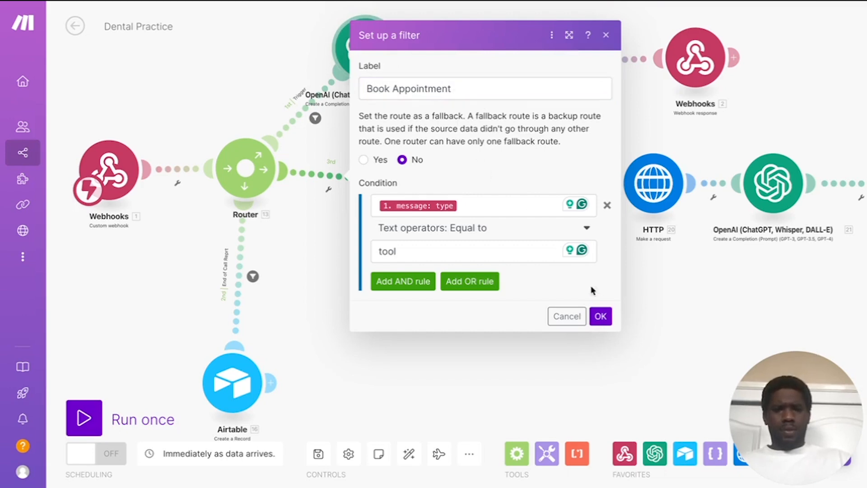
left_click(600, 316)
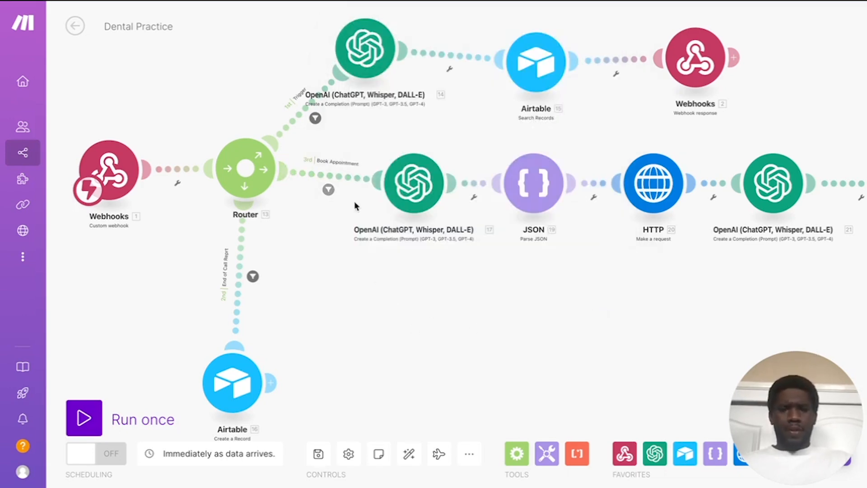
Step: Change the filter's operator to Starts with and save again
left_click(328, 189)
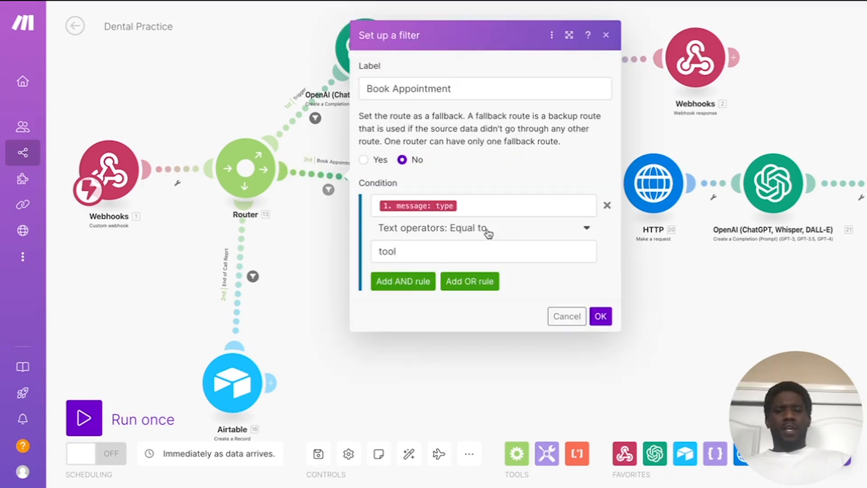
left_click(480, 231)
scroll(422, 446, "down", 2)
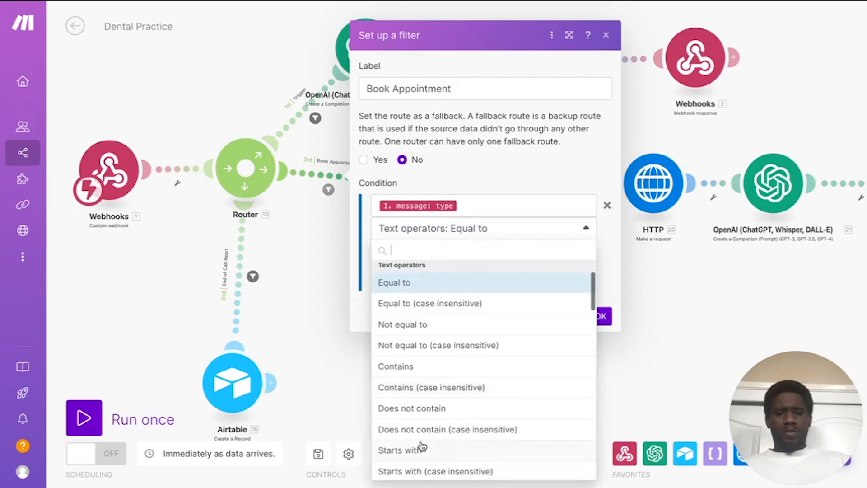
left_click(416, 449)
left_click(604, 317)
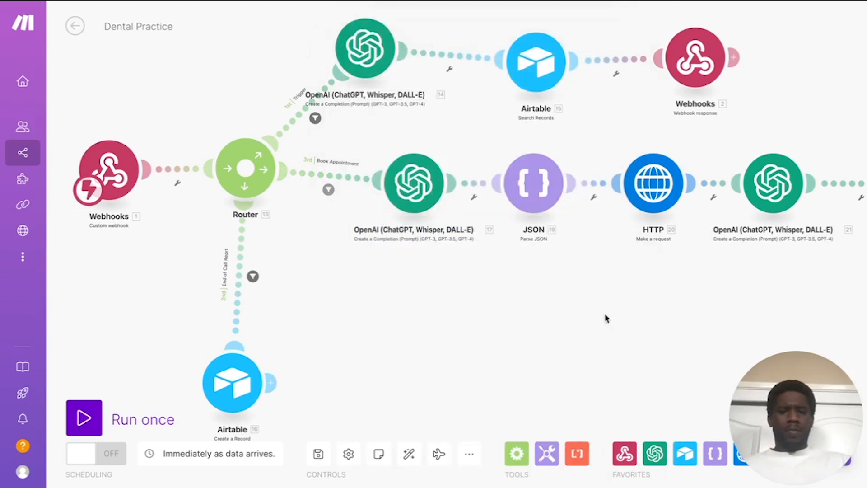
scroll(456, 346, "down", 2)
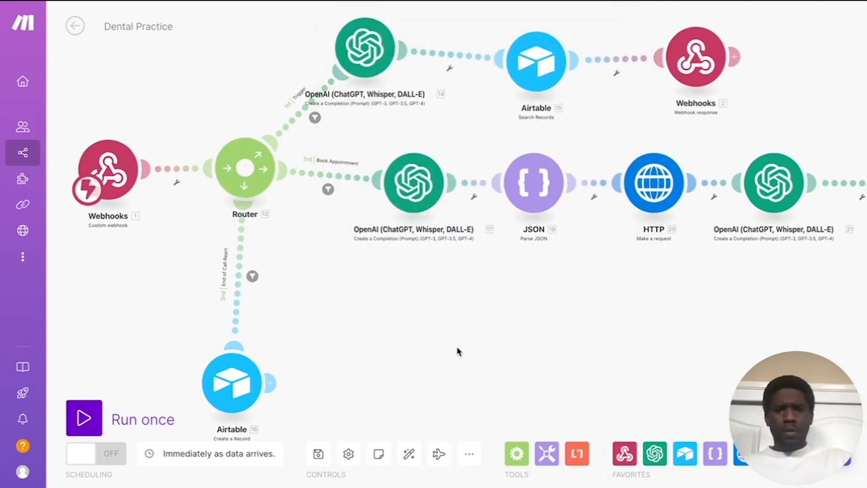
Step: Start a single live run of the Dental Practice scenario that waits for a new webhook call
left_click_drag(457, 347, 385, 344)
scroll(410, 343, "down", 3)
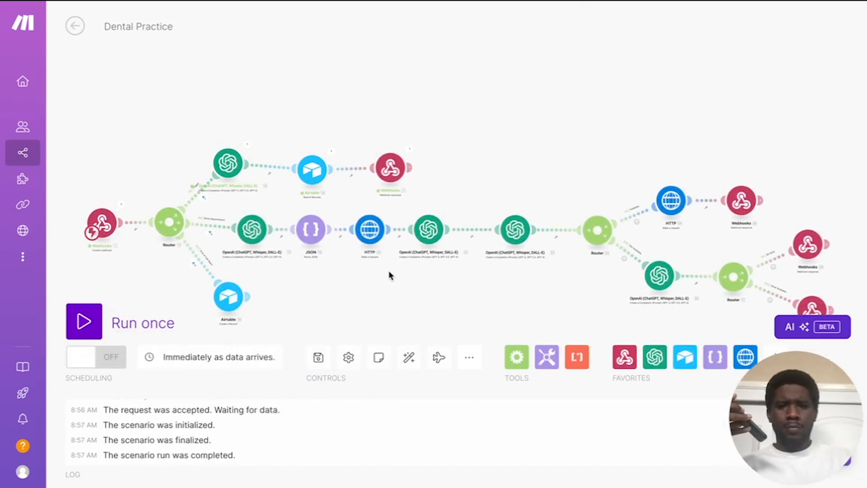
left_click_drag(391, 295, 399, 251)
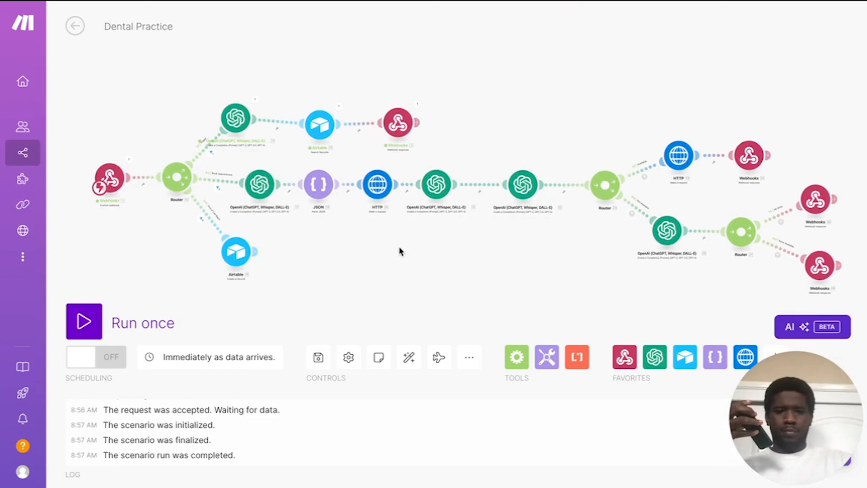
left_click_drag(400, 251, 393, 252)
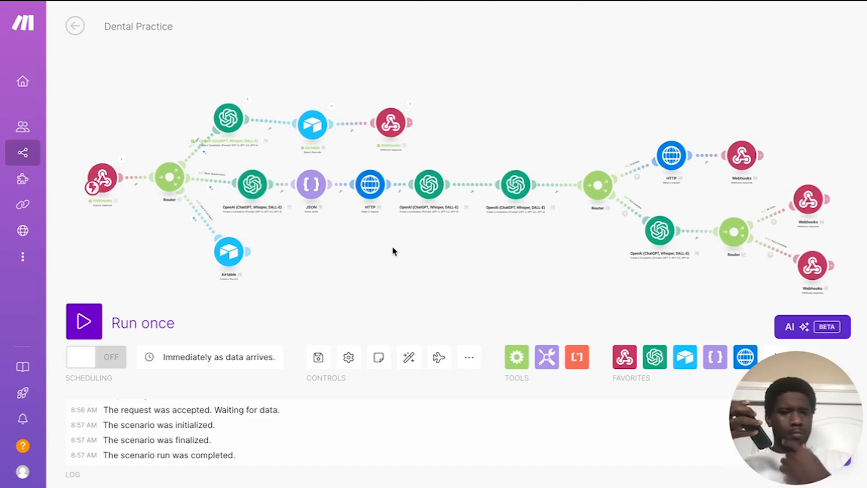
left_click(84, 321)
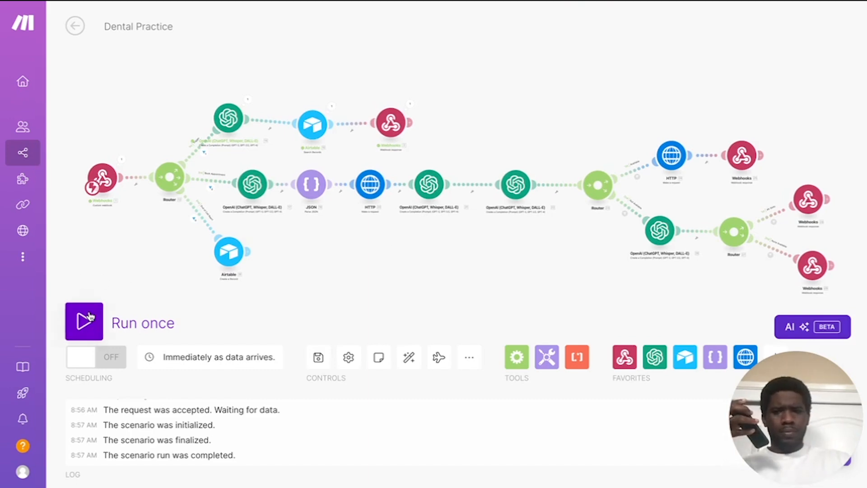
left_click(279, 367)
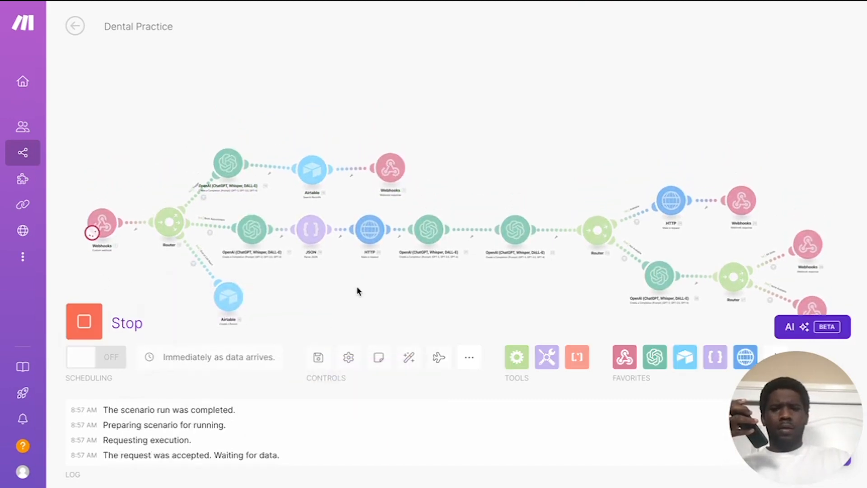
Step: After the first run completes, run the scenario once more, again waiting for new webhook data
scroll(377, 287, "down", 3)
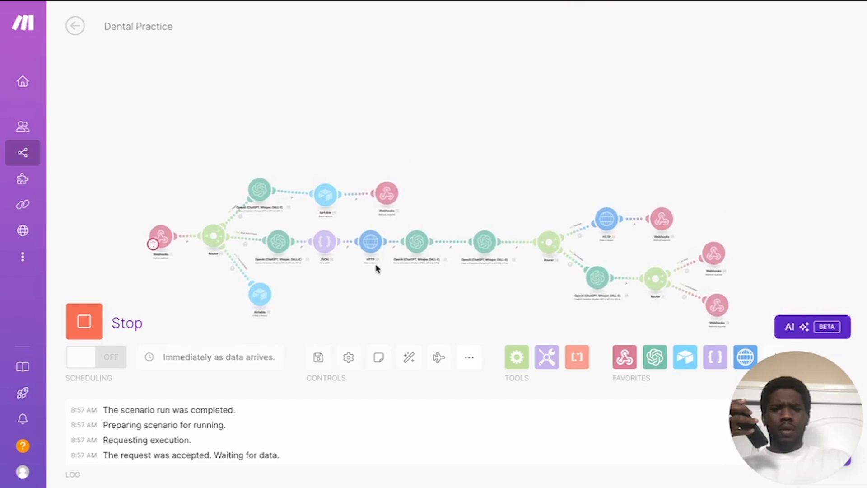
scroll(388, 257, "up", 2)
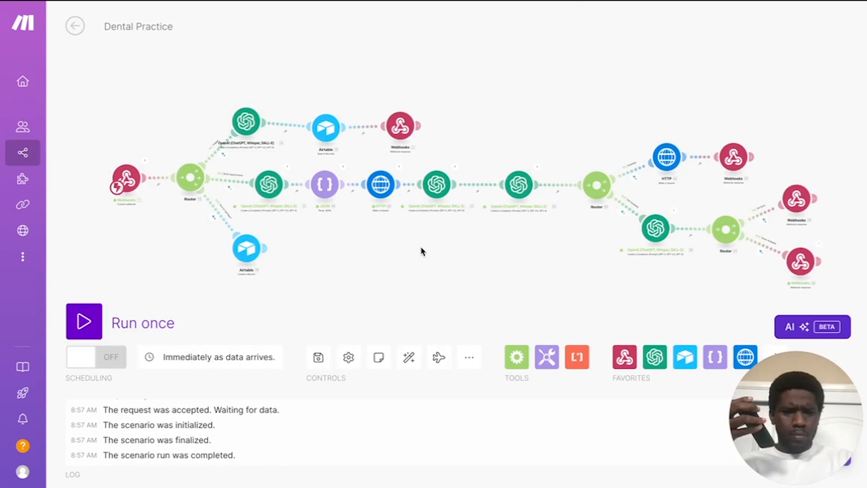
left_click(89, 323)
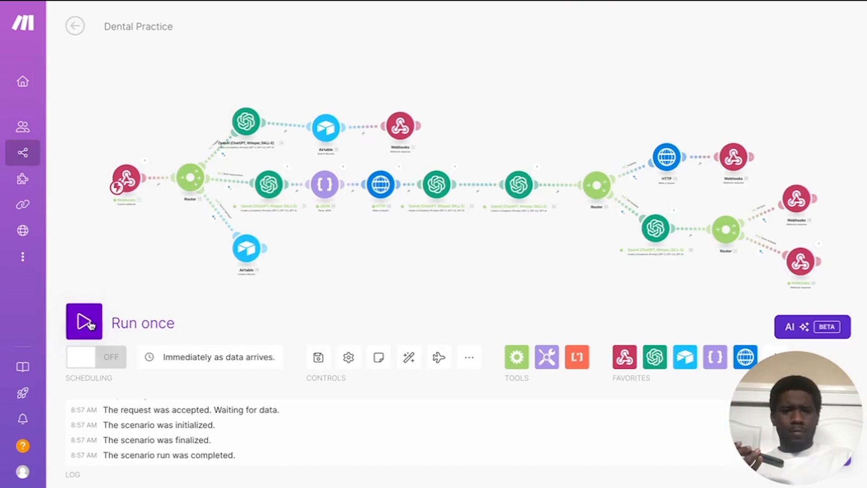
left_click(279, 369)
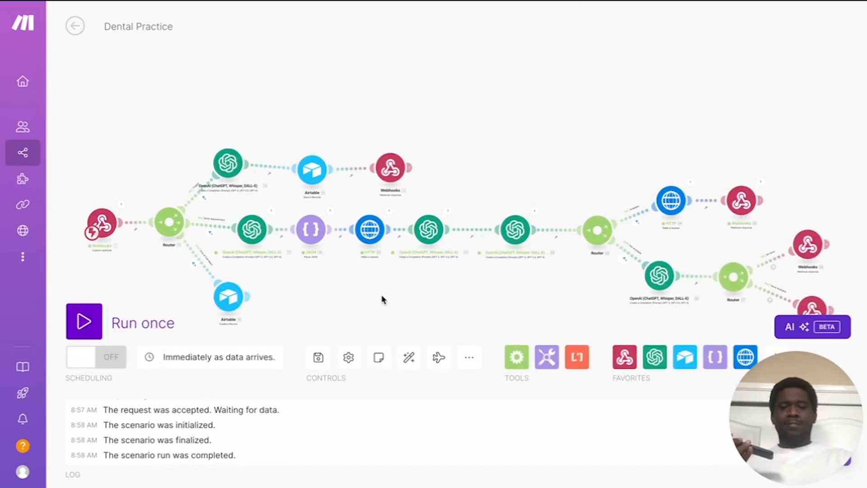
Step: Launch a third single run on new webhook data and pan to the router's branches
left_click(81, 325)
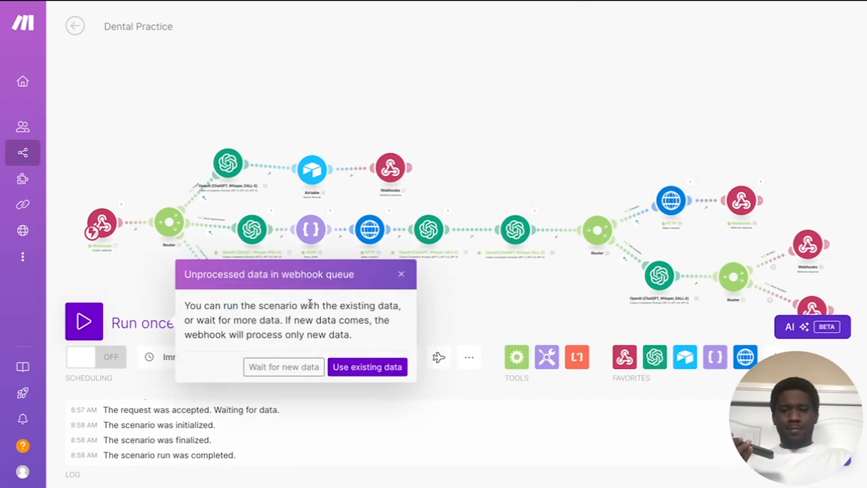
left_click(267, 368)
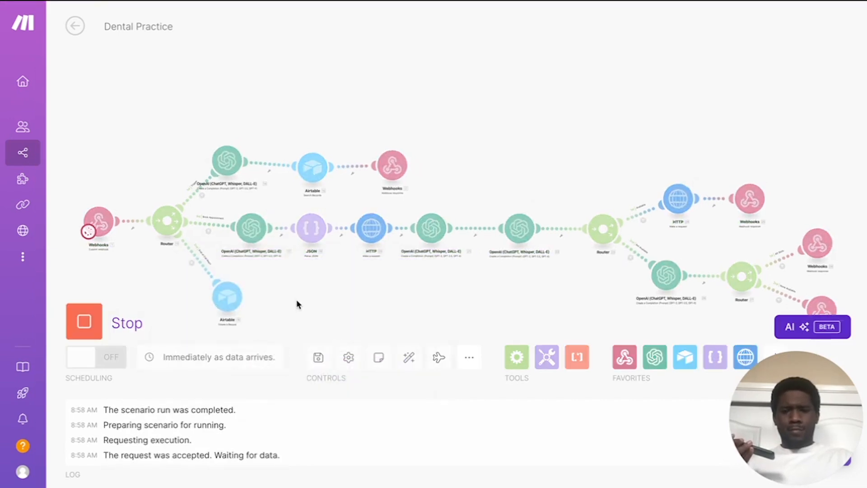
scroll(296, 305, "up", 3)
left_click_drag(296, 304, 328, 272)
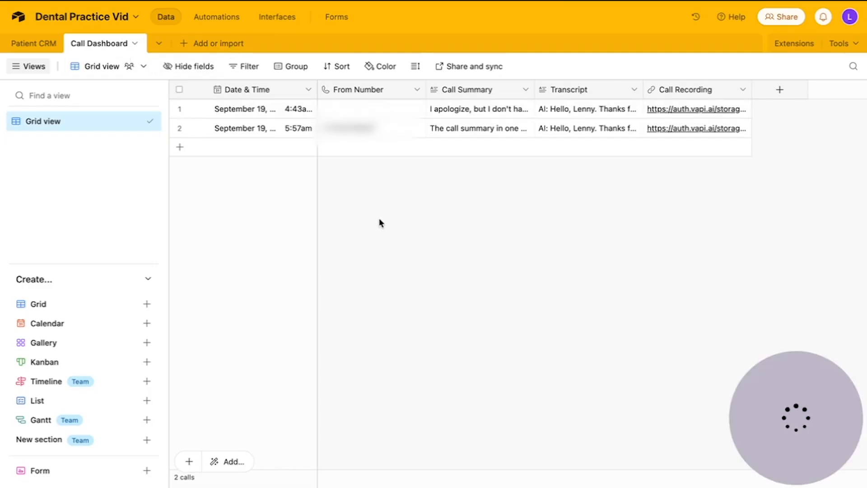
Step: Expand and collapse the second call's Call Summary in the Call Dashboard
left_click(459, 131)
left_click(727, 178)
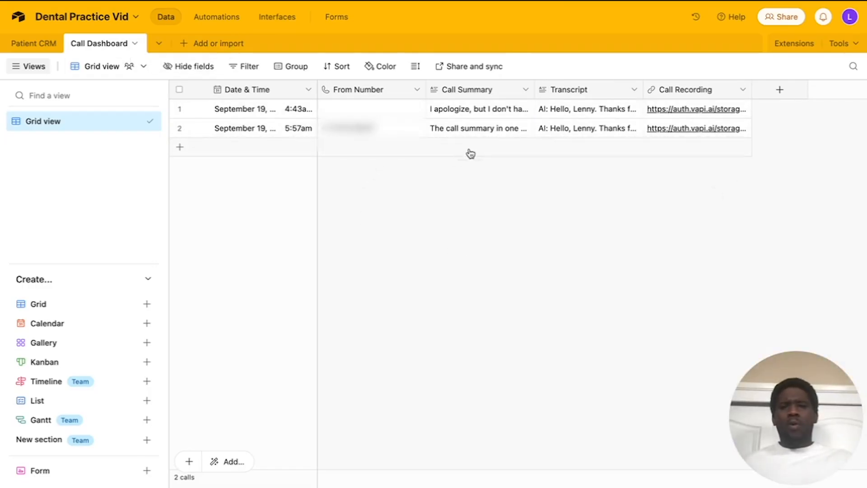